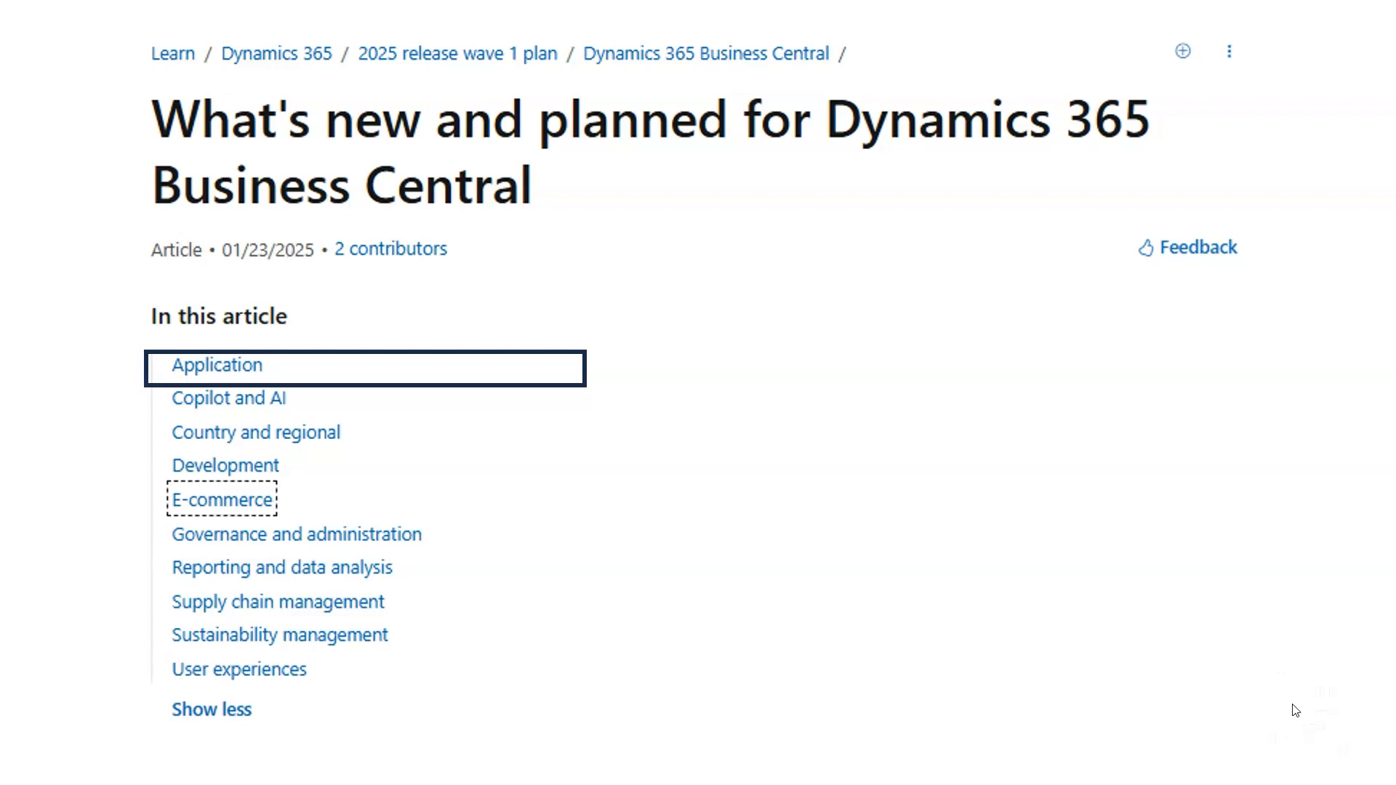
key(Tab)
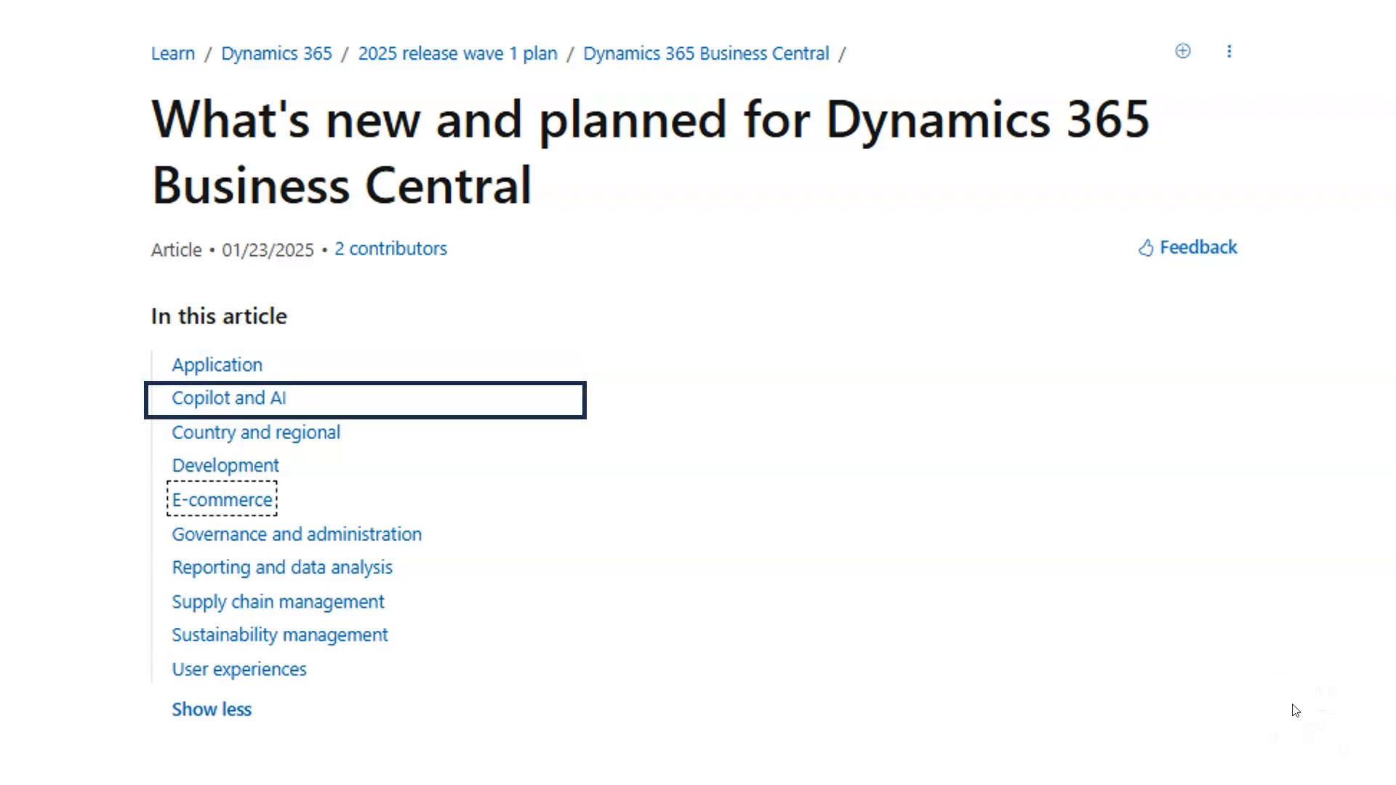
key(Tab)
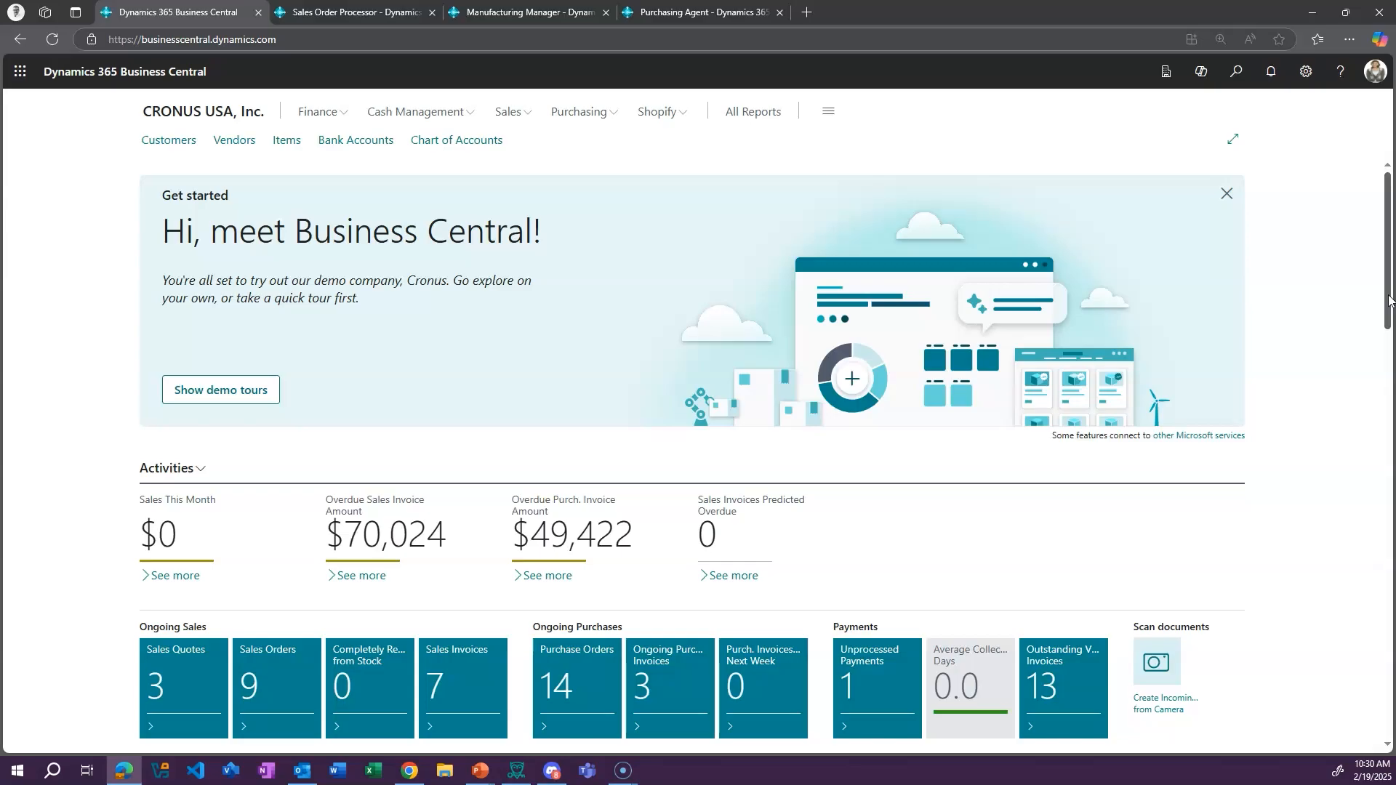
Examine the home page's activity tiles, Shopify and subscription billing cues, business performance chart and report inbox
drag(1388, 300, 1360, 276)
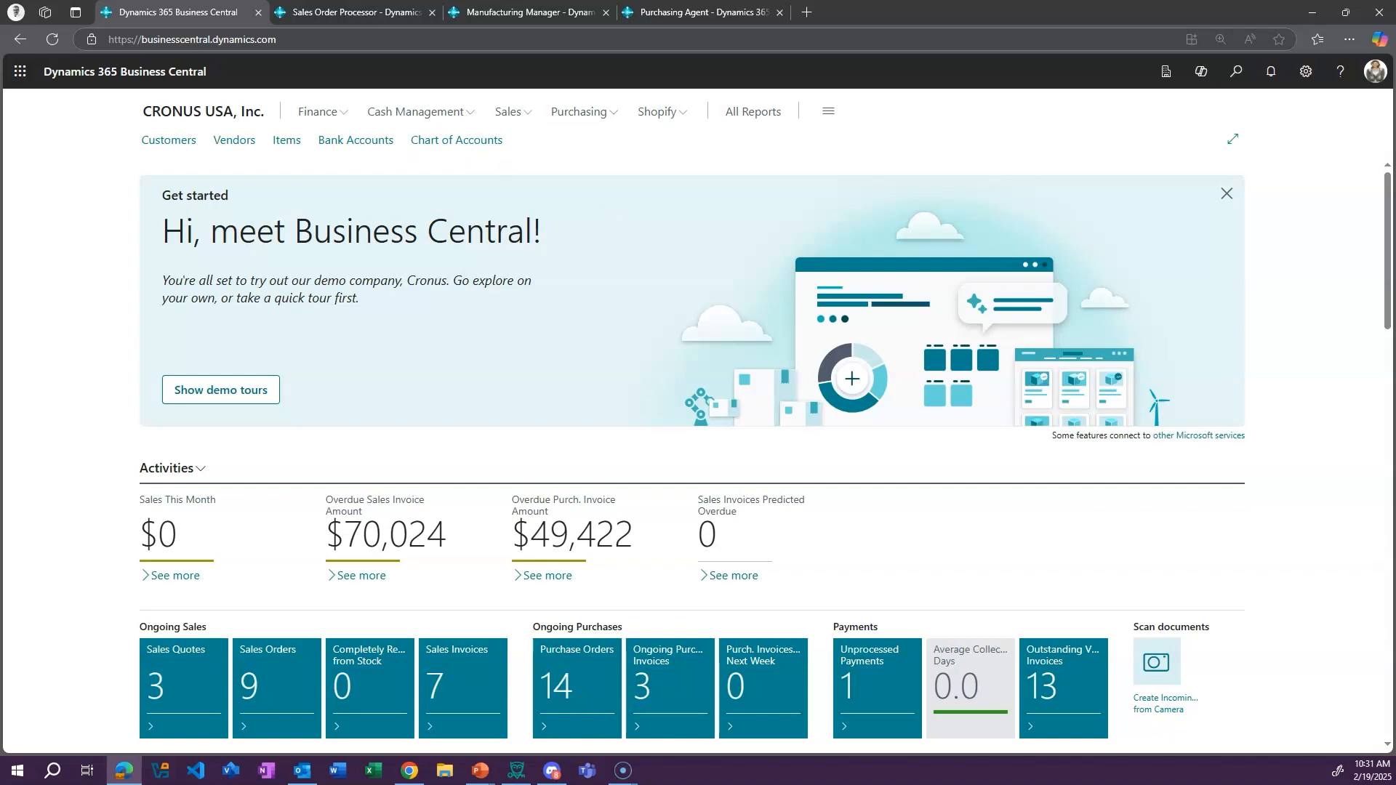
scroll(698, 437, down, 5)
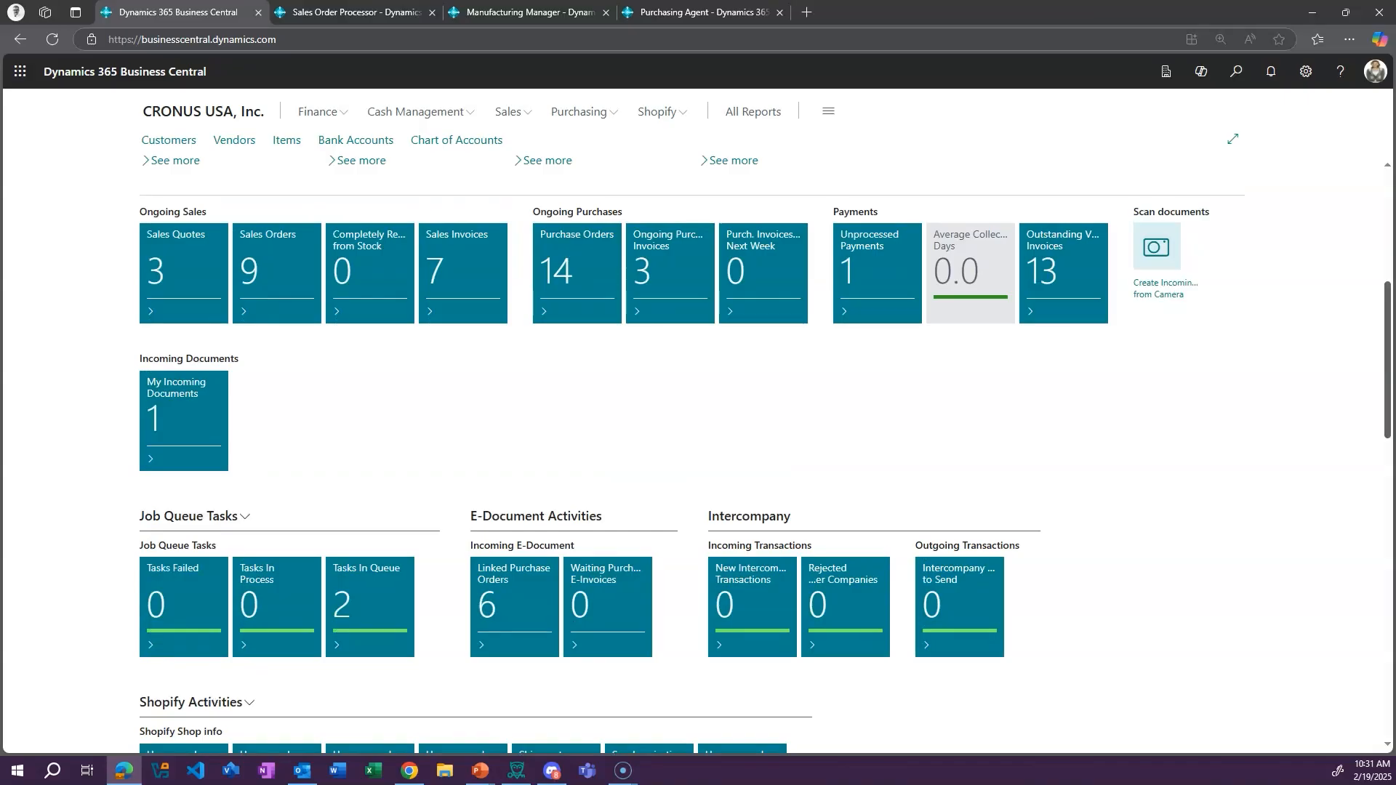
scroll(697, 436, down, 1)
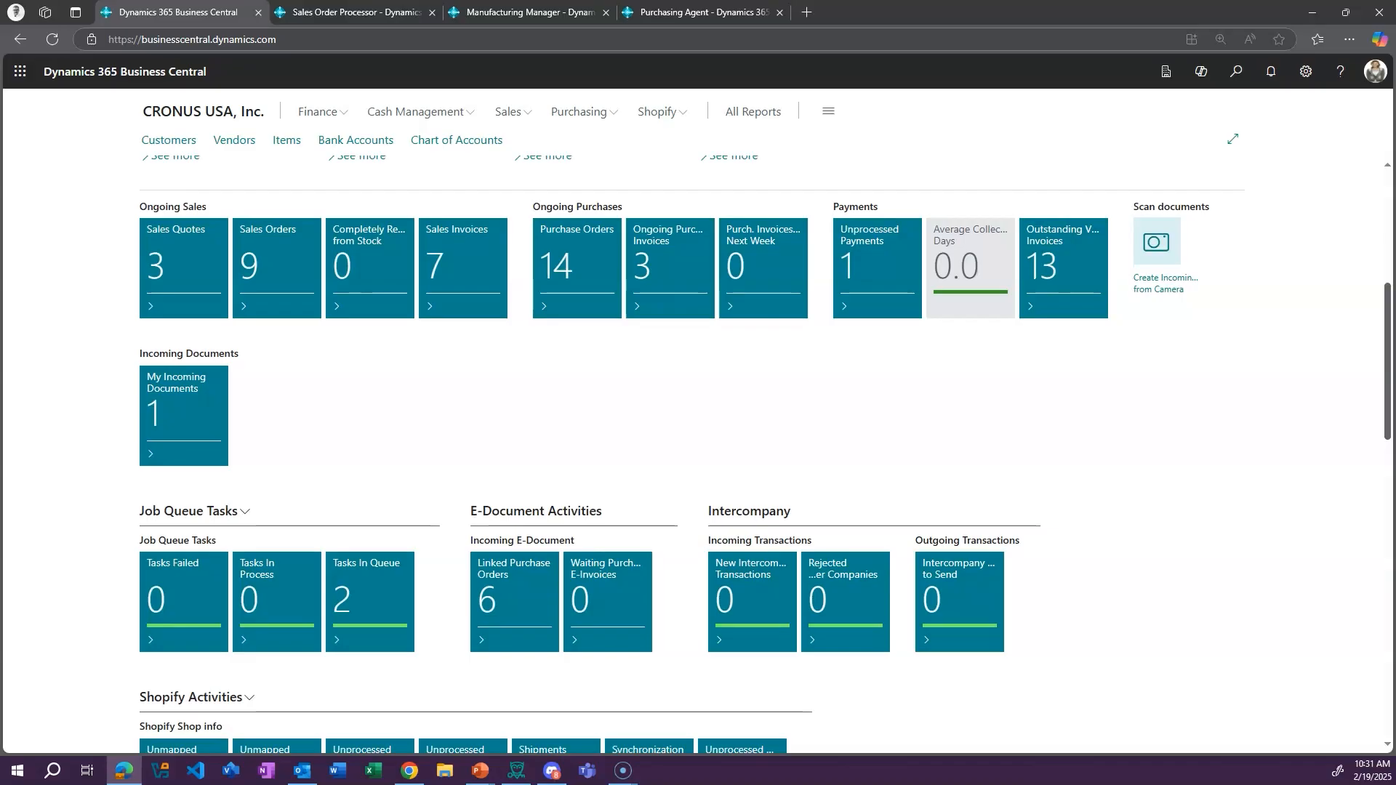
scroll(697, 437, down, 15)
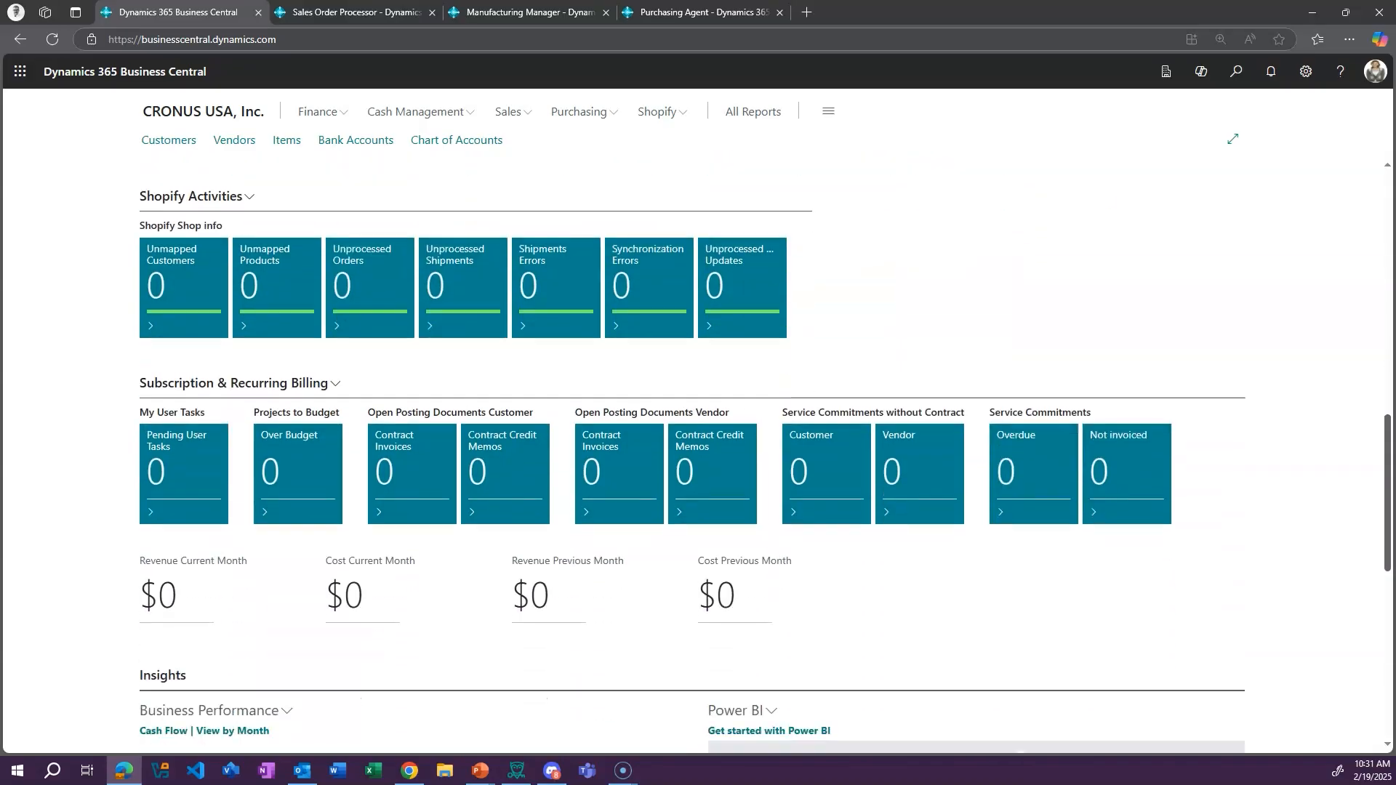
scroll(697, 436, down, 2)
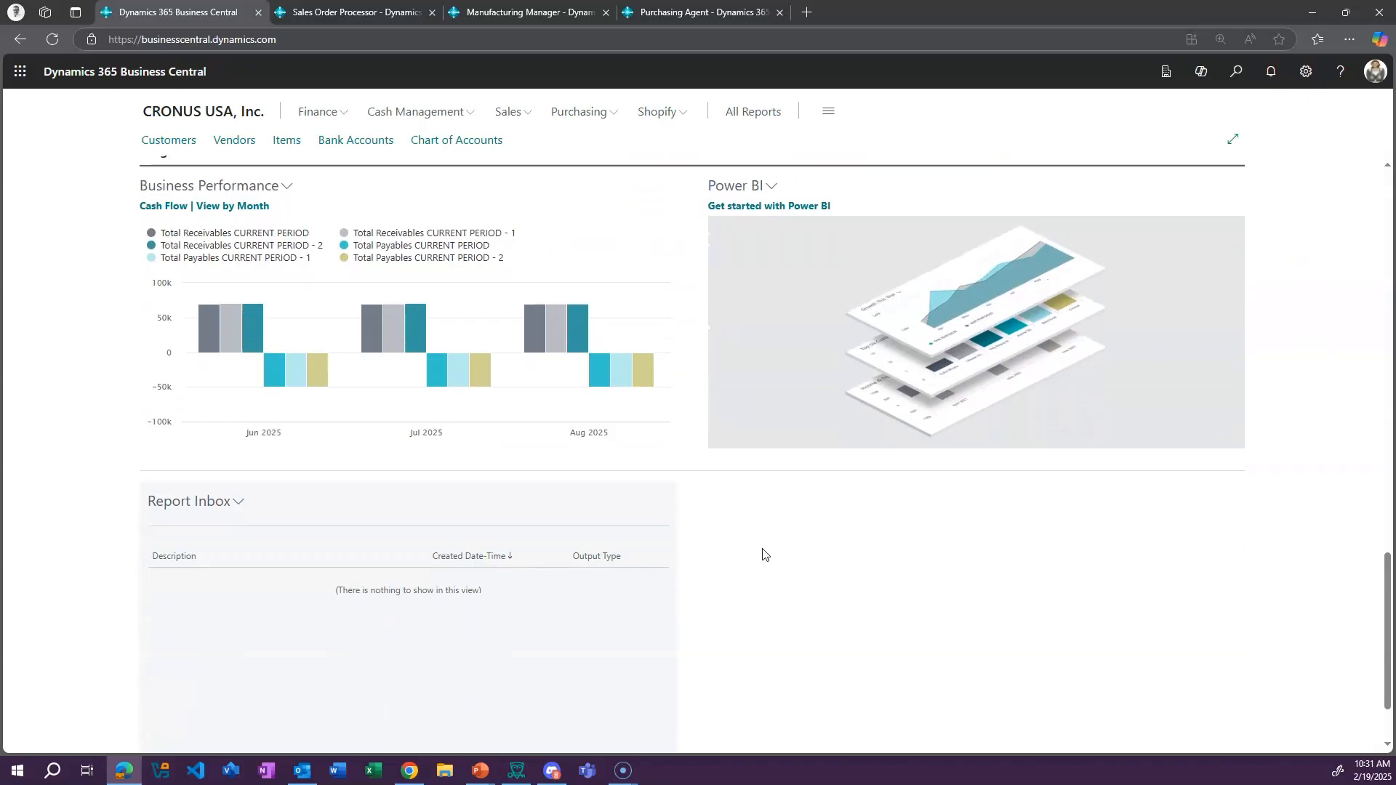
drag(1386, 575, 1390, 636)
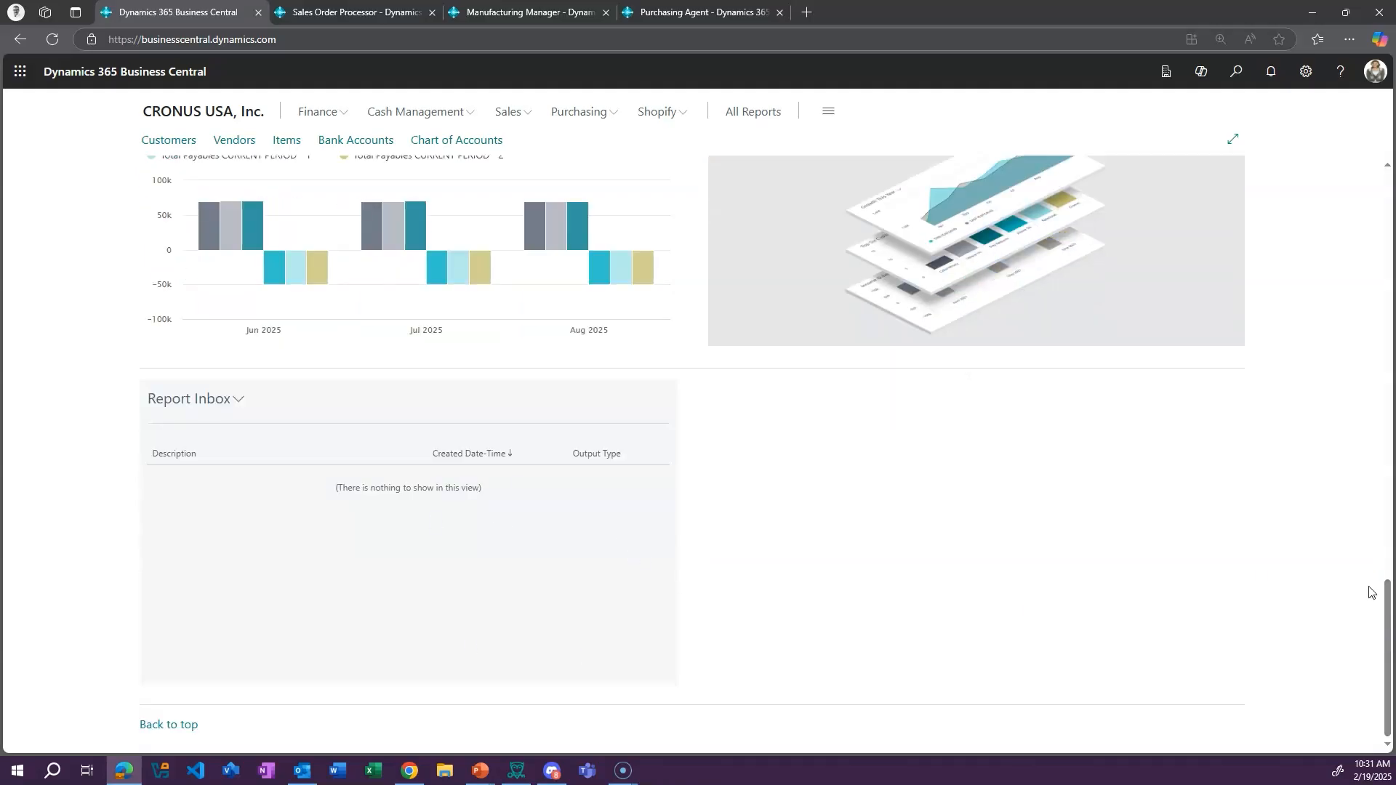
click(1383, 616)
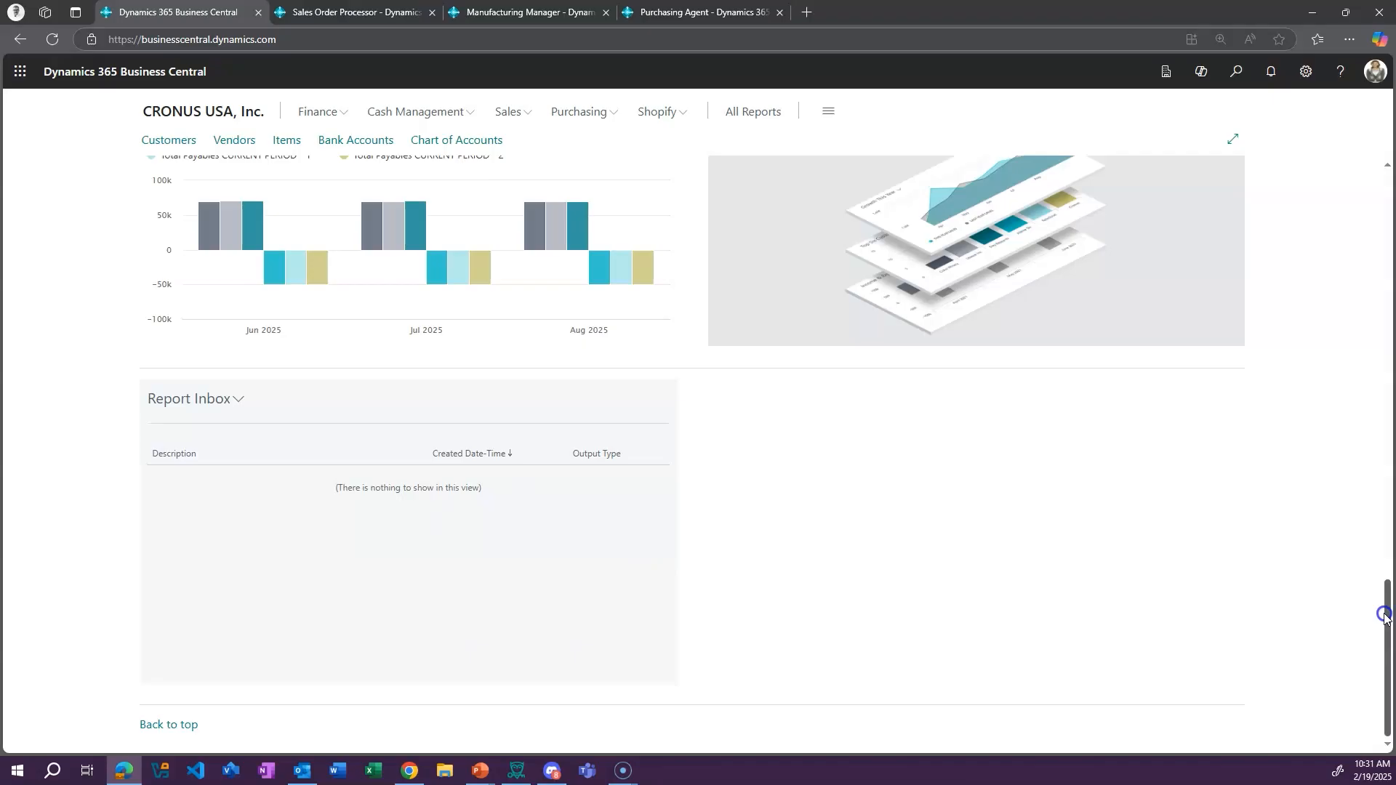
drag(1384, 616, 1385, 175)
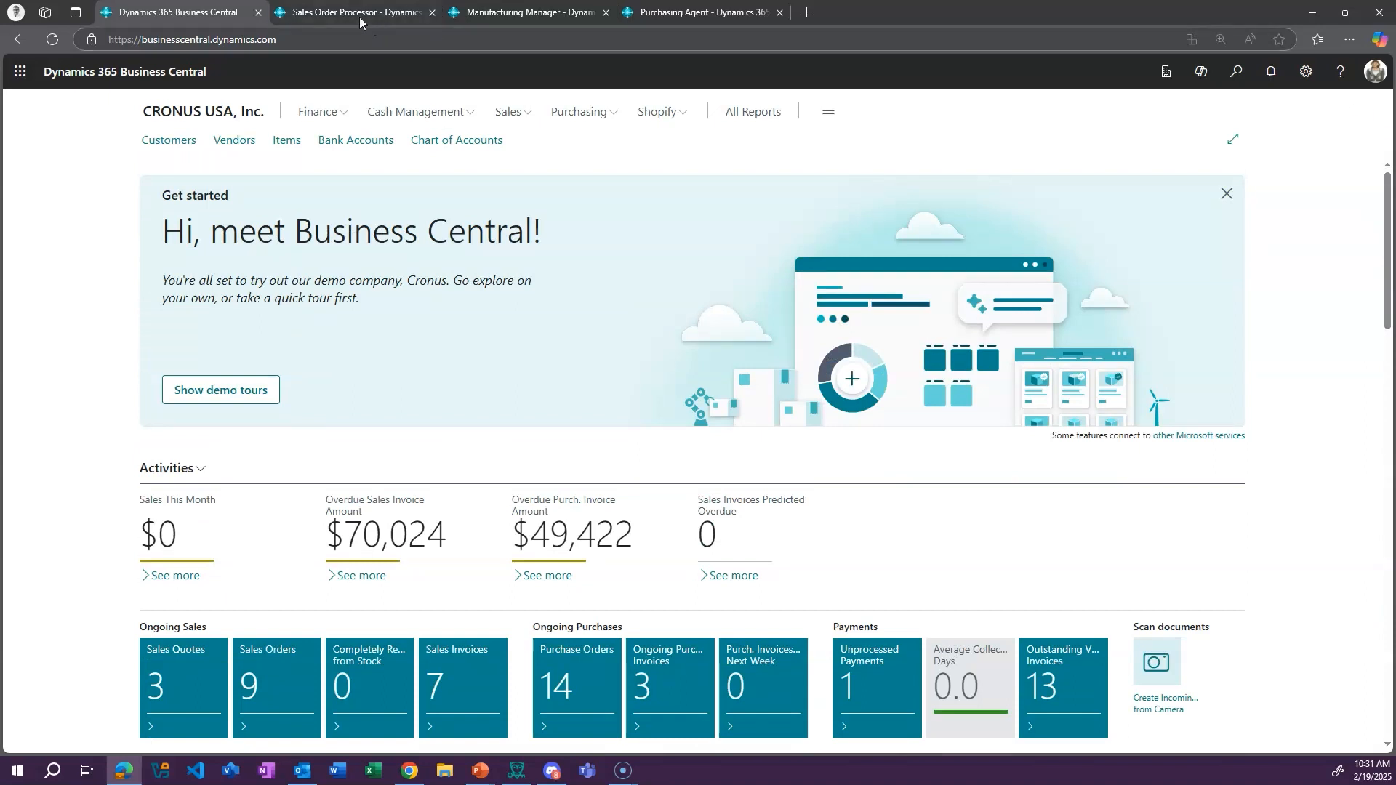
Dismiss the "Hi, meet Business Central!" get-started banner on the home page
click(338, 13)
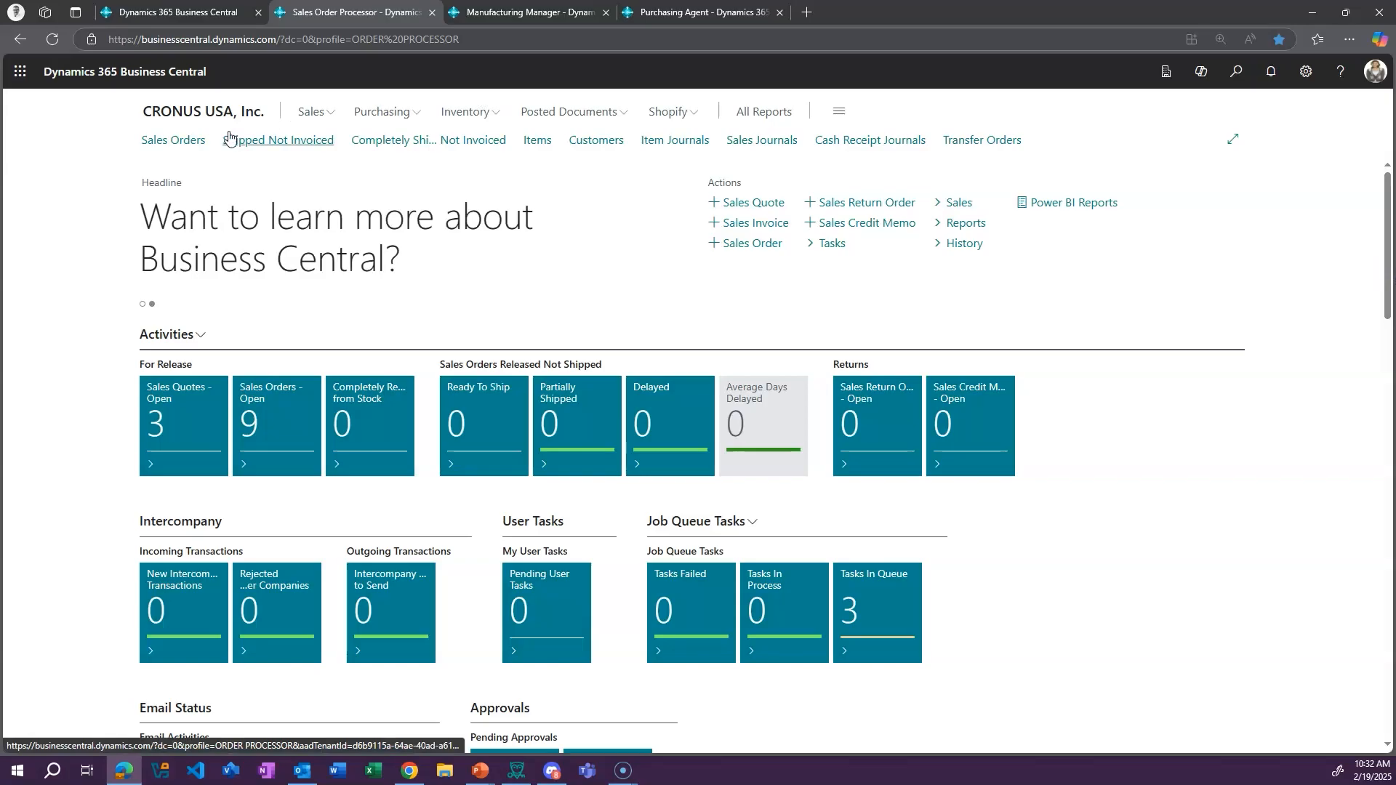
click(187, 13)
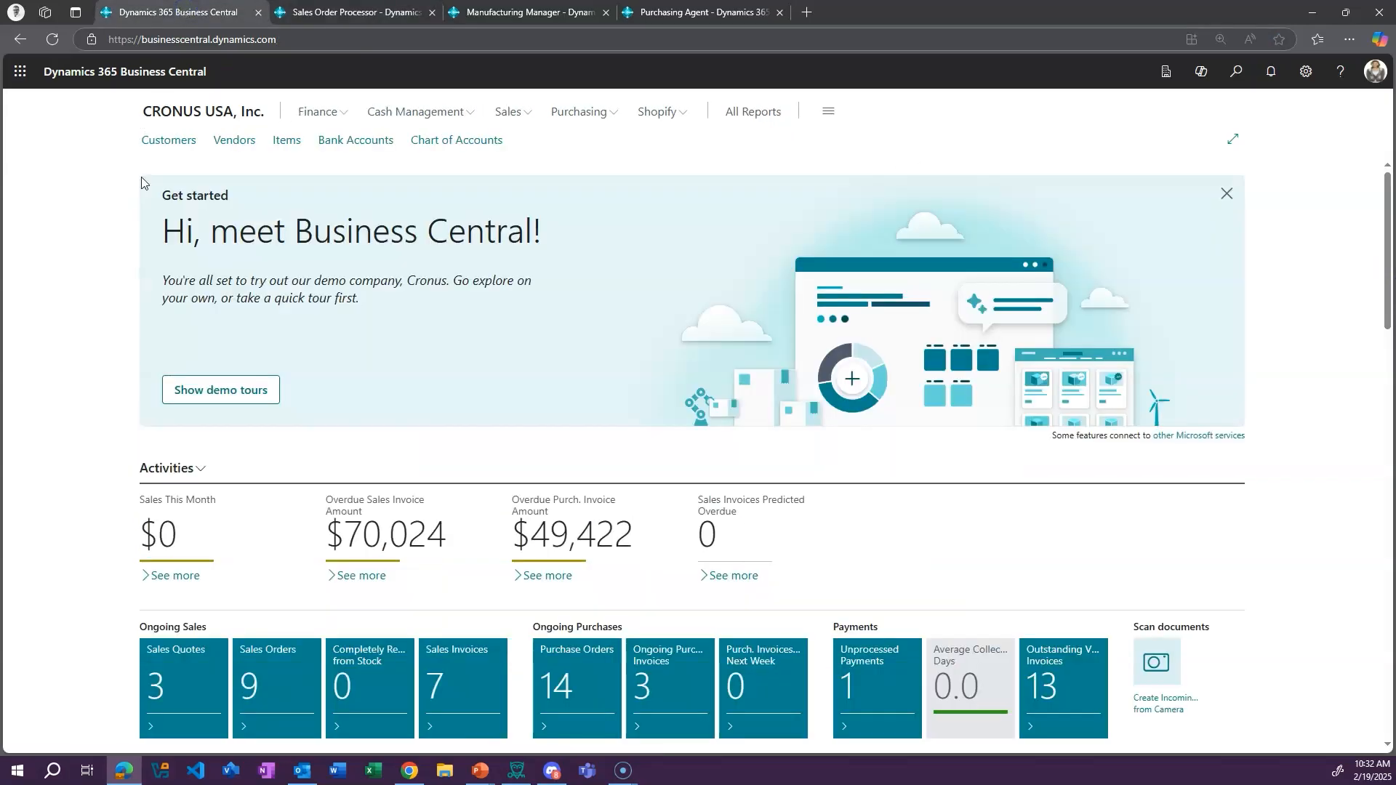
click(1226, 193)
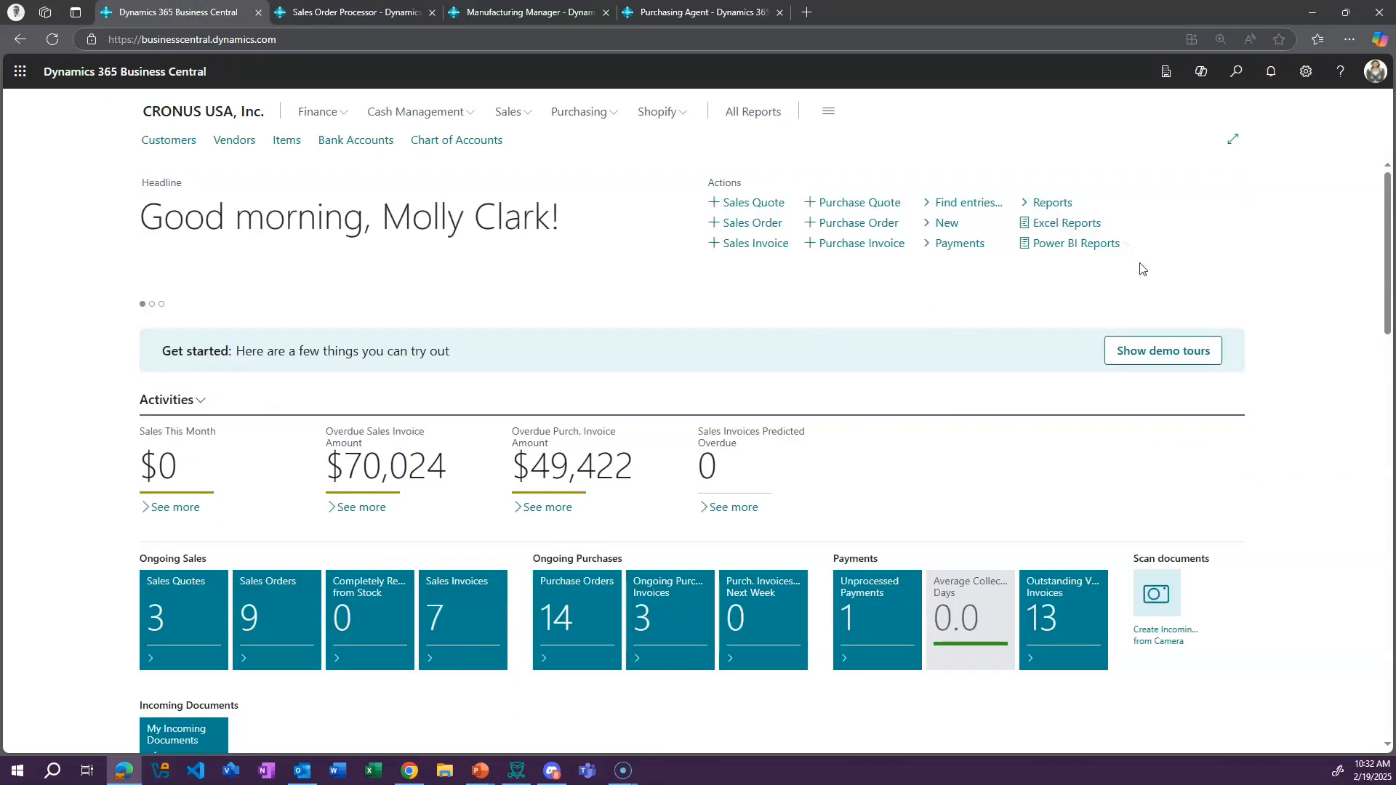
Review the Sales Order Processor role center, including its activities, customers, items, Power BI and report inbox sections
click(298, 15)
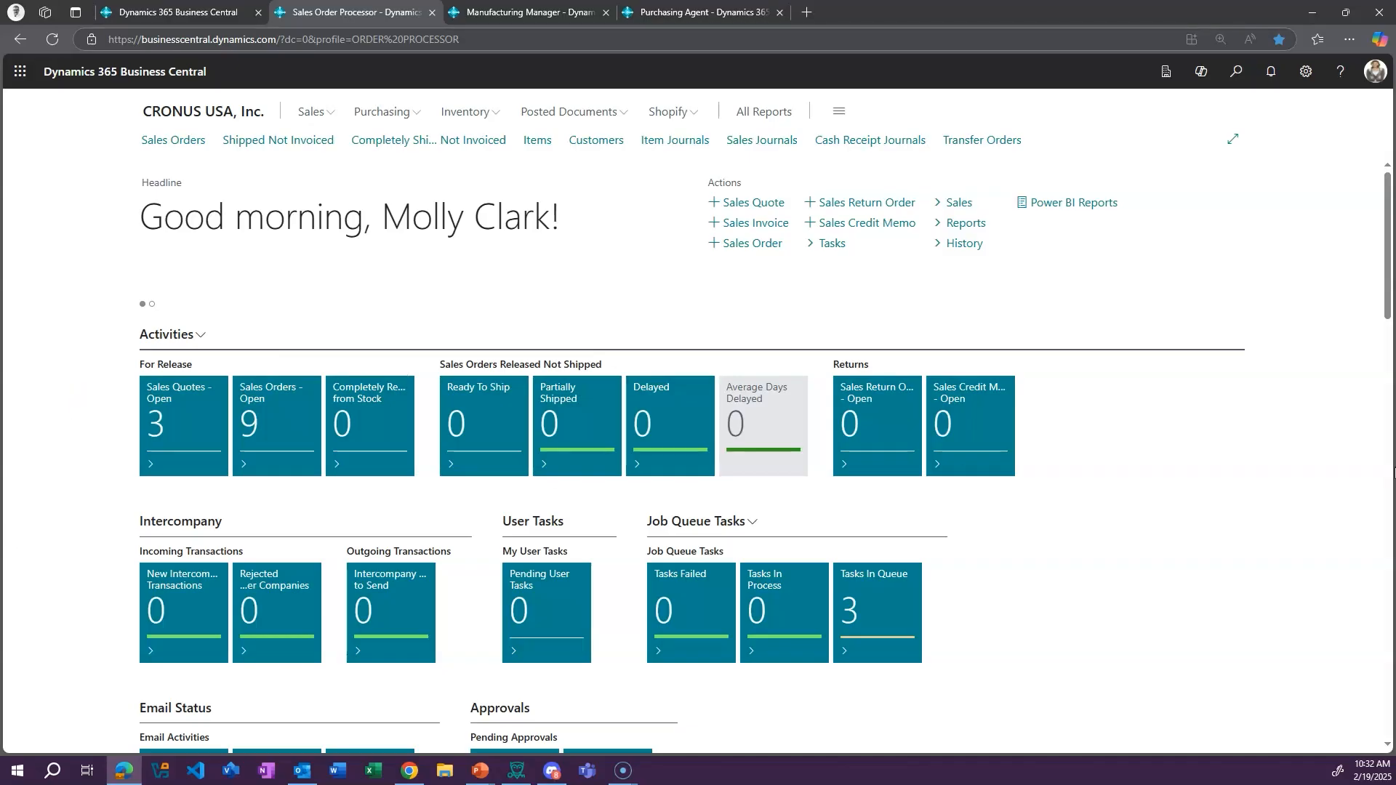
scroll(1328, 466, down, 10)
scroll(1330, 452, down, 5)
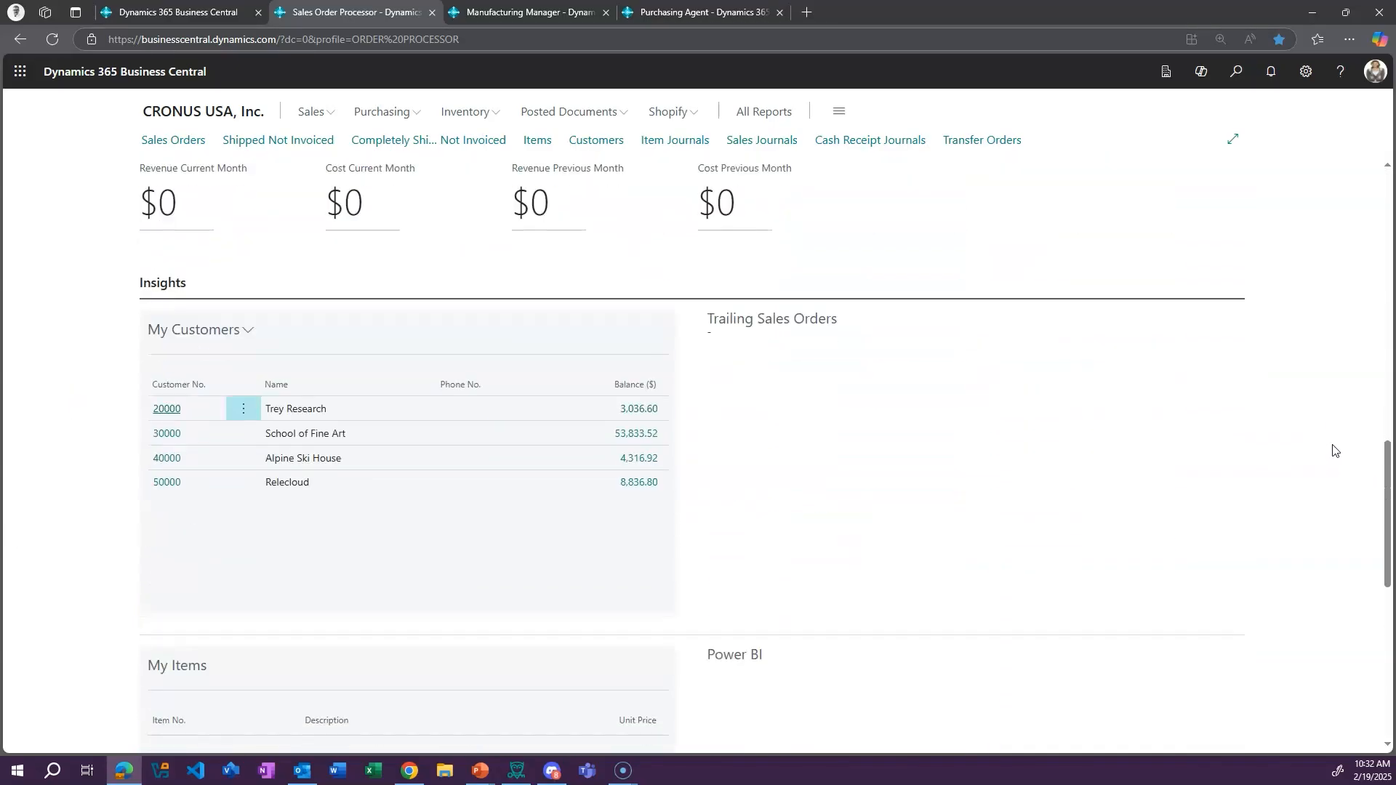
scroll(1325, 458, down, 5)
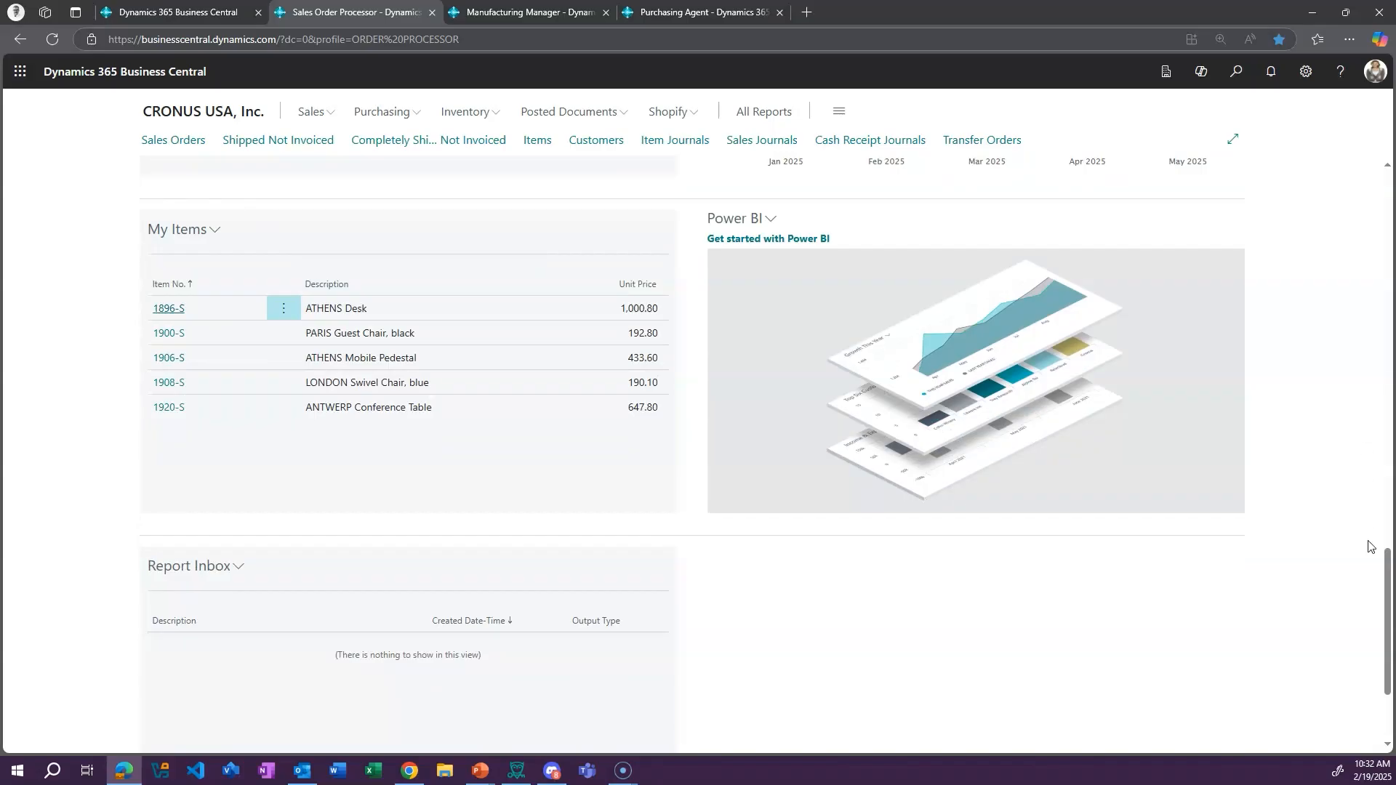
click(1386, 558)
drag(1387, 557, 1366, 178)
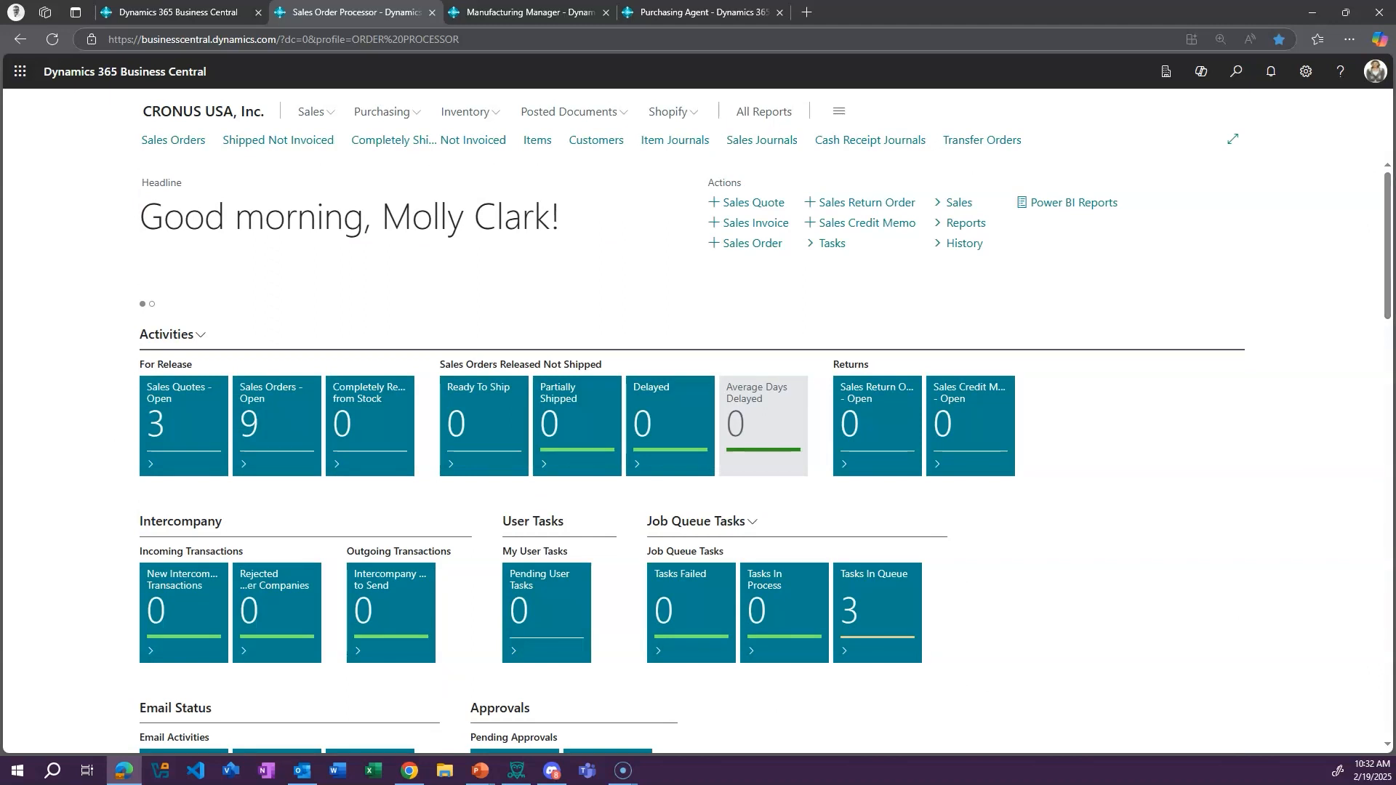
Review the Manufacturing Manager and Purchasing Agent role centers with their actions, activities, items and vendors
click(532, 13)
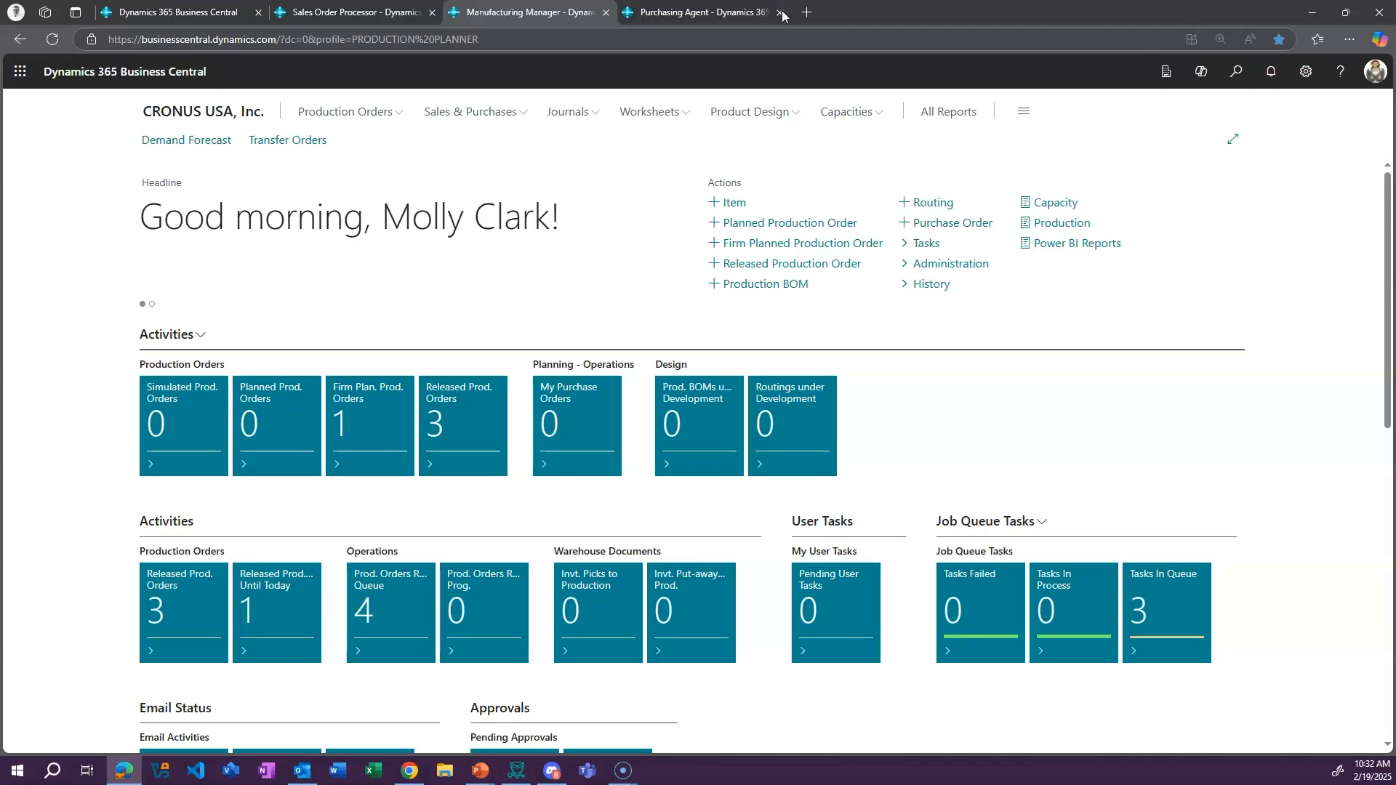
click(731, 12)
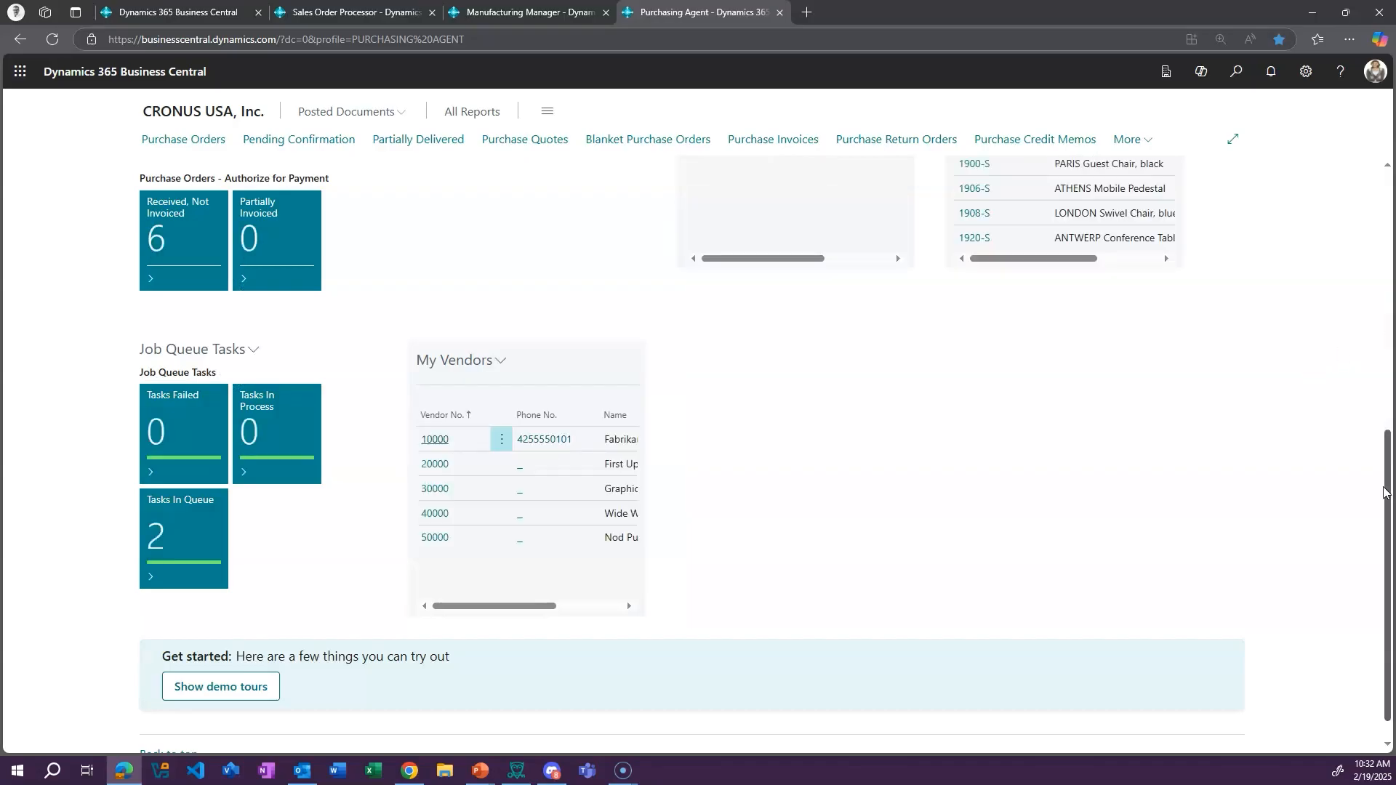
drag(1383, 482, 1381, 305)
scroll(1381, 305, up, 3)
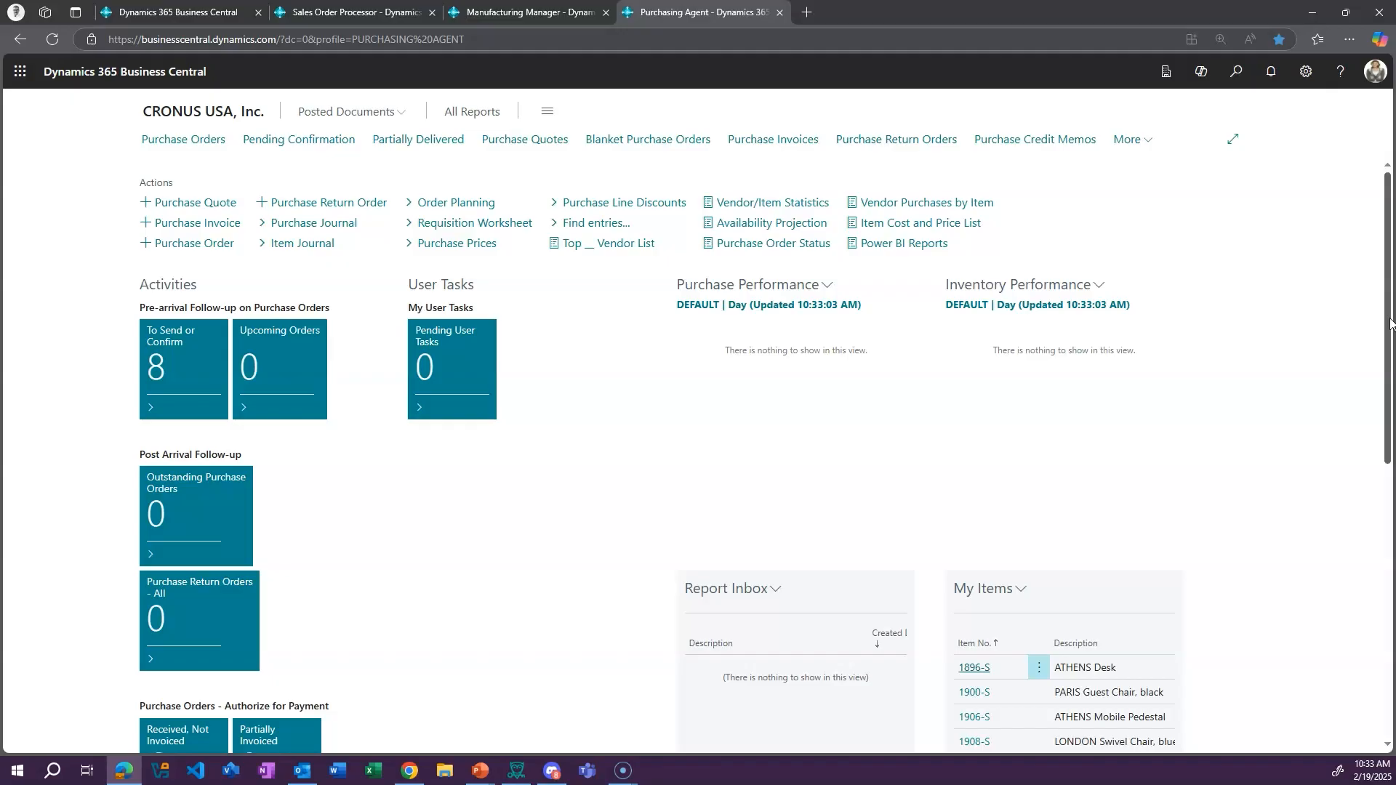
scroll(1389, 324, down, 5)
drag(1388, 535, 1387, 323)
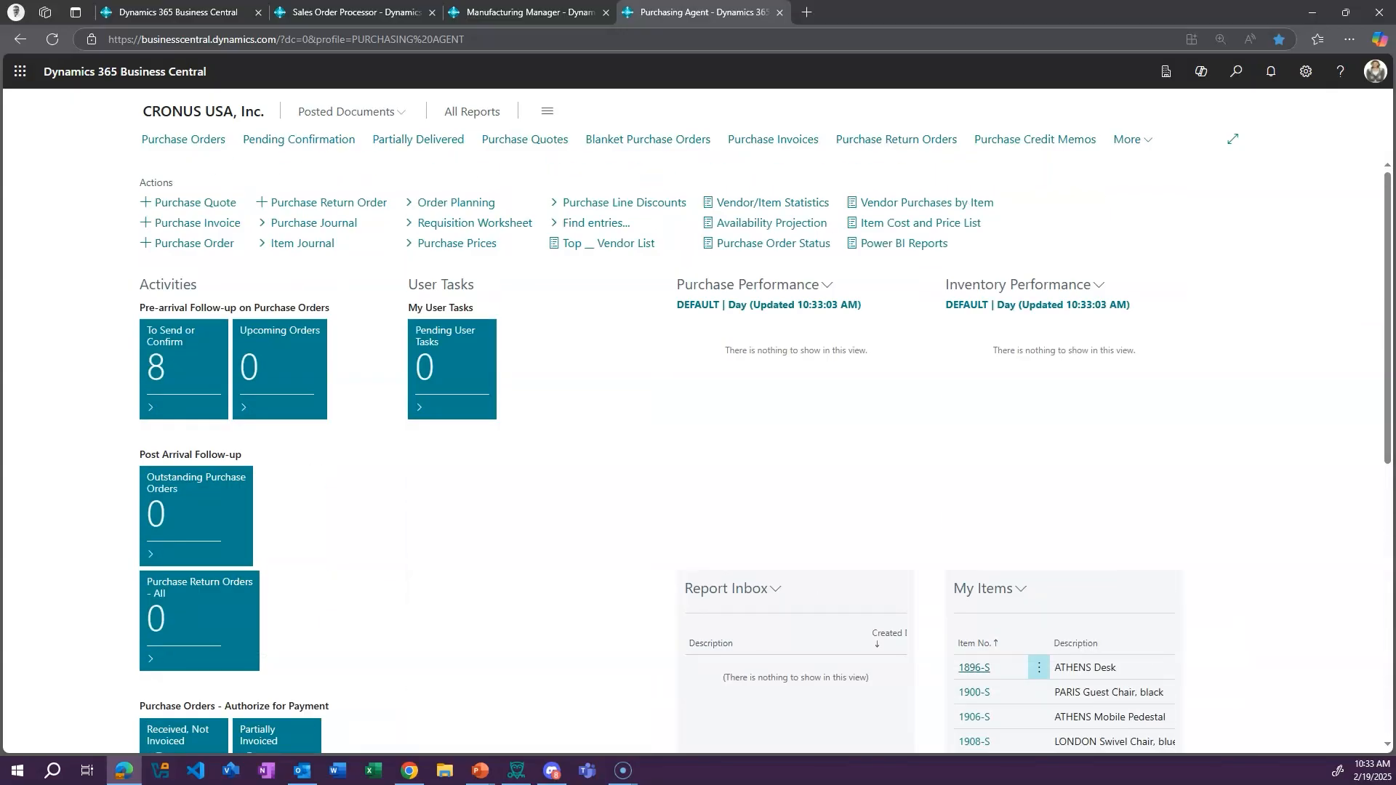
Search for "profile", open the Profiles (Roles) list and look through the available roles
click(1237, 77)
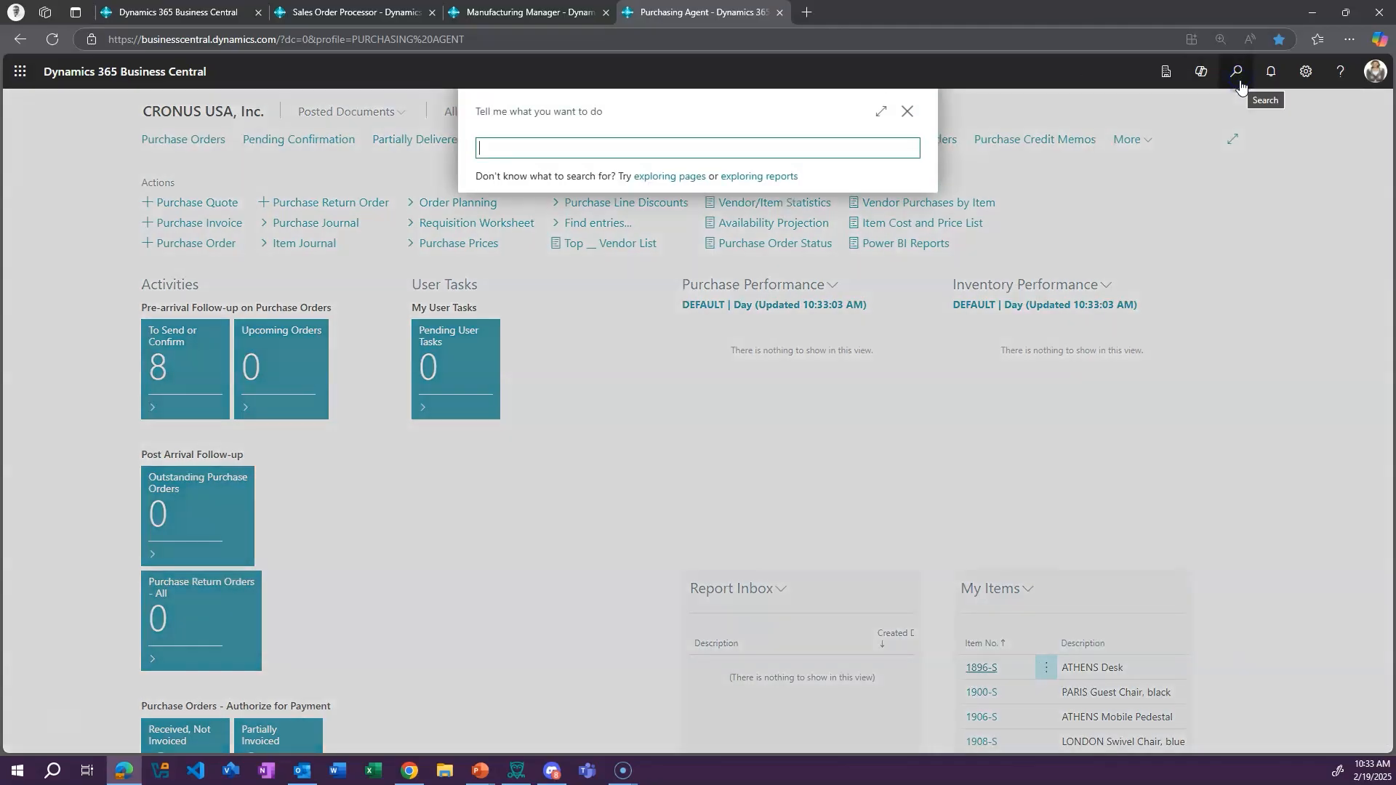
text(profile)
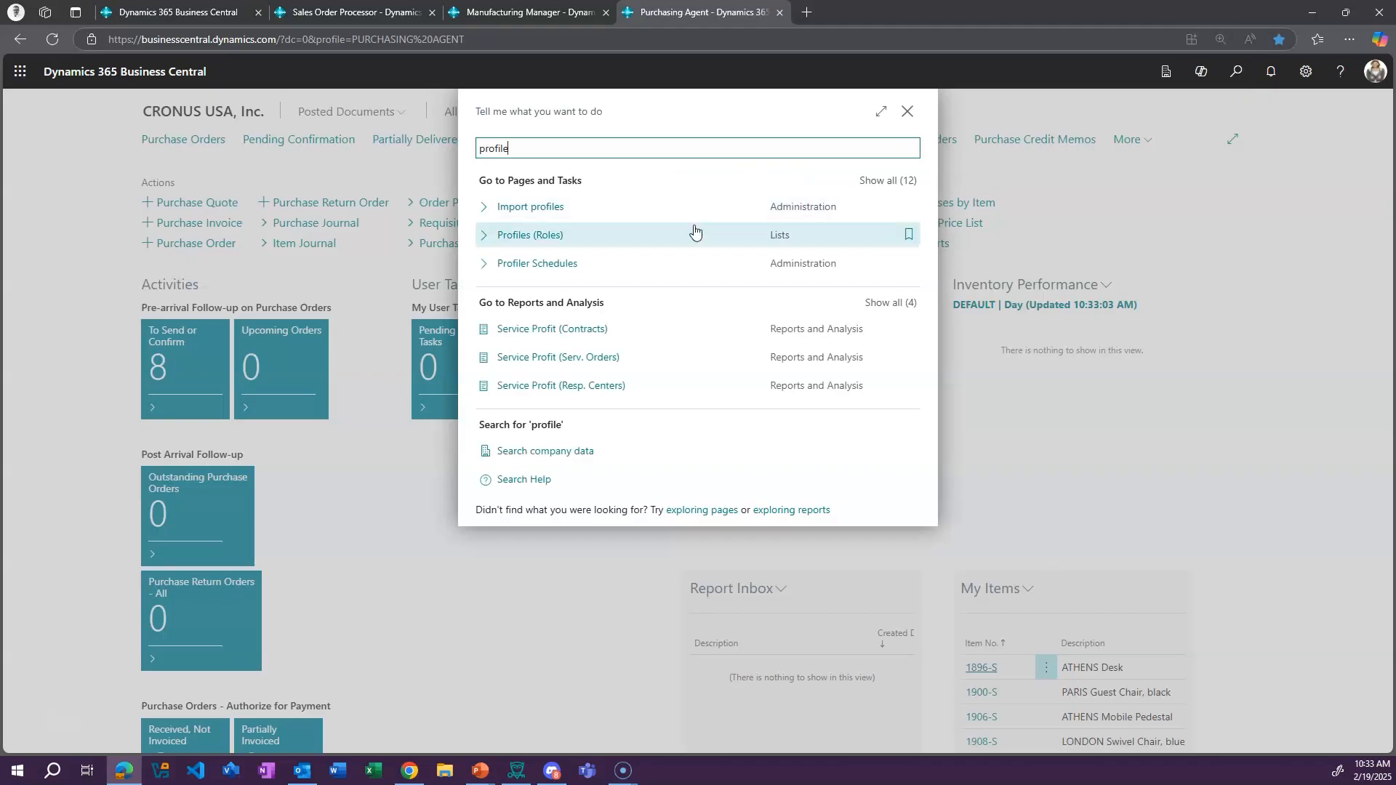
click(539, 238)
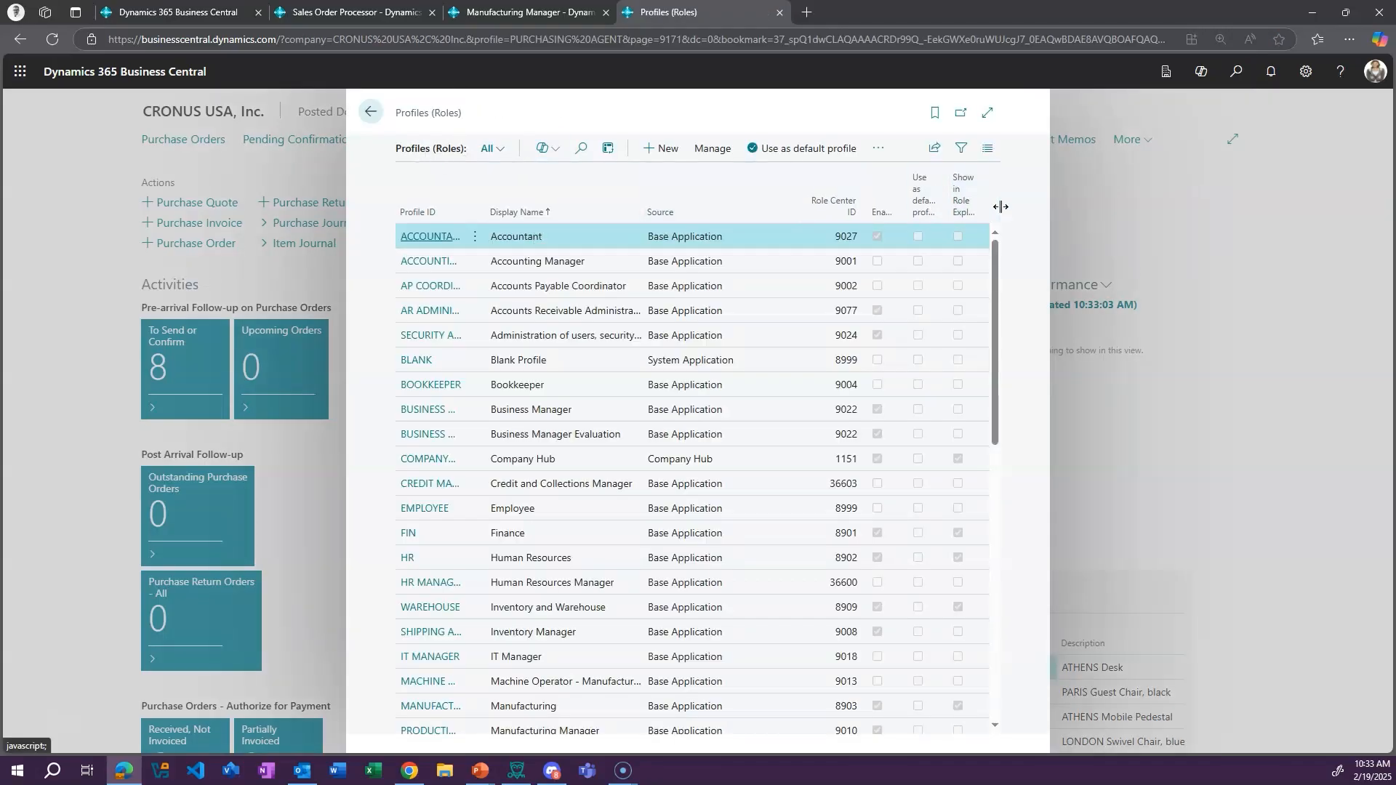
drag(1001, 271, 1001, 306)
drag(1006, 346, 1017, 500)
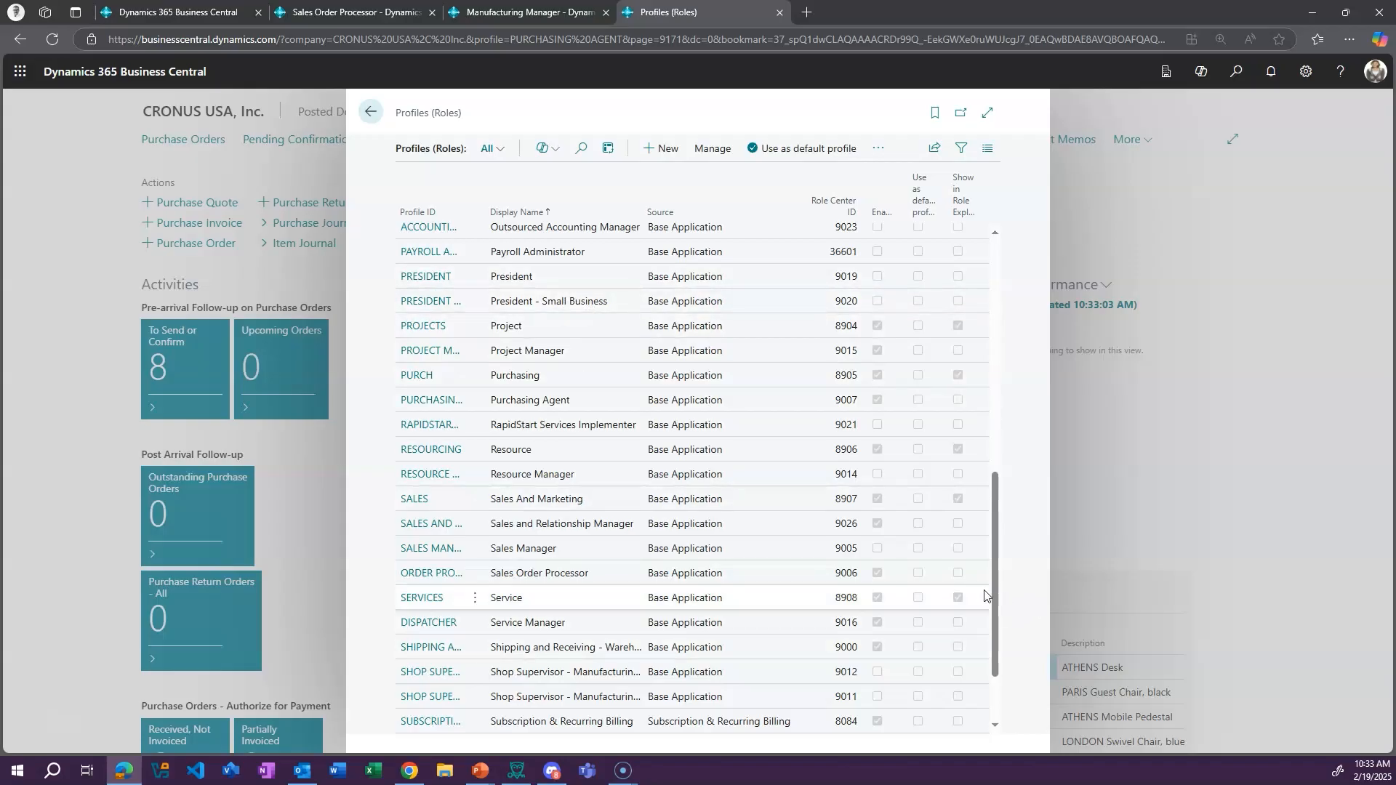
drag(997, 583, 992, 670)
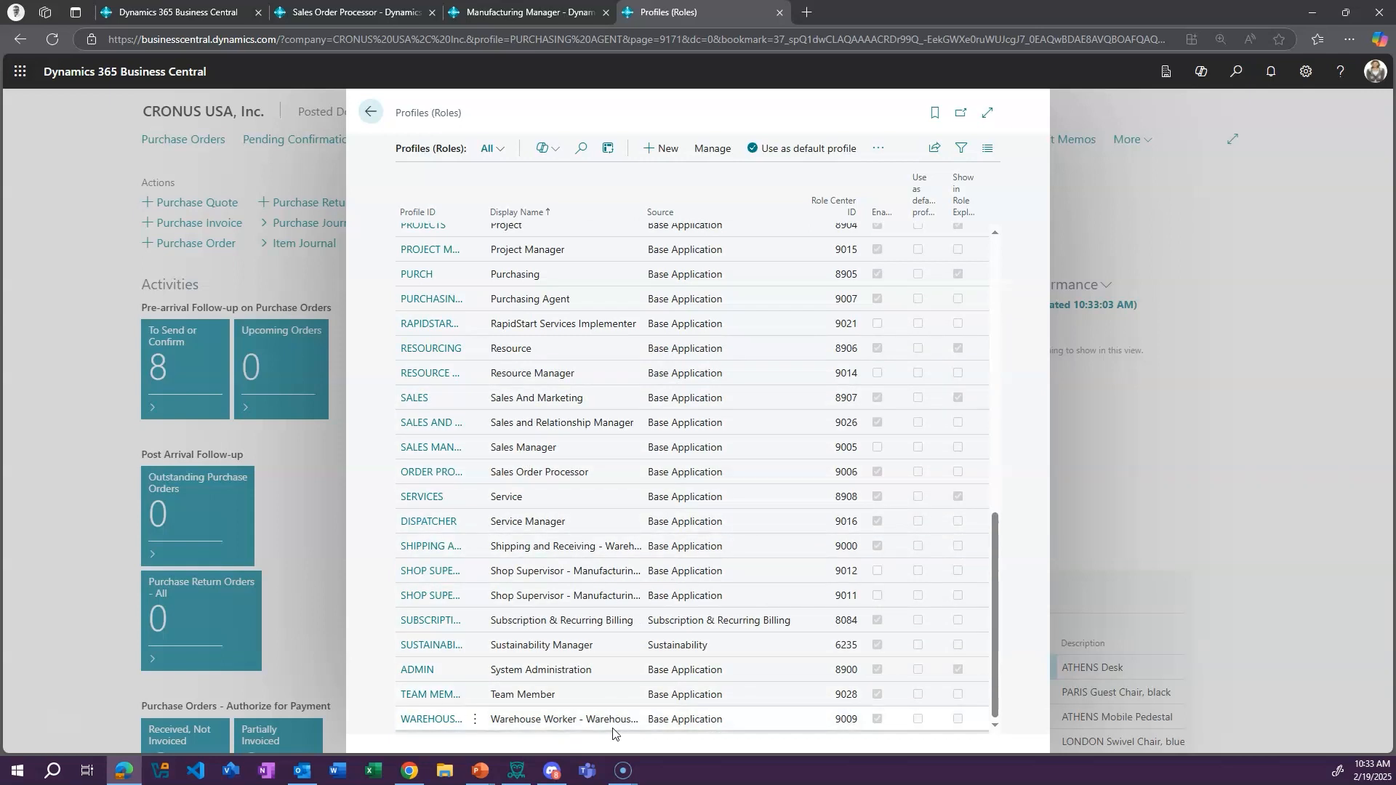
drag(992, 603, 1012, 254)
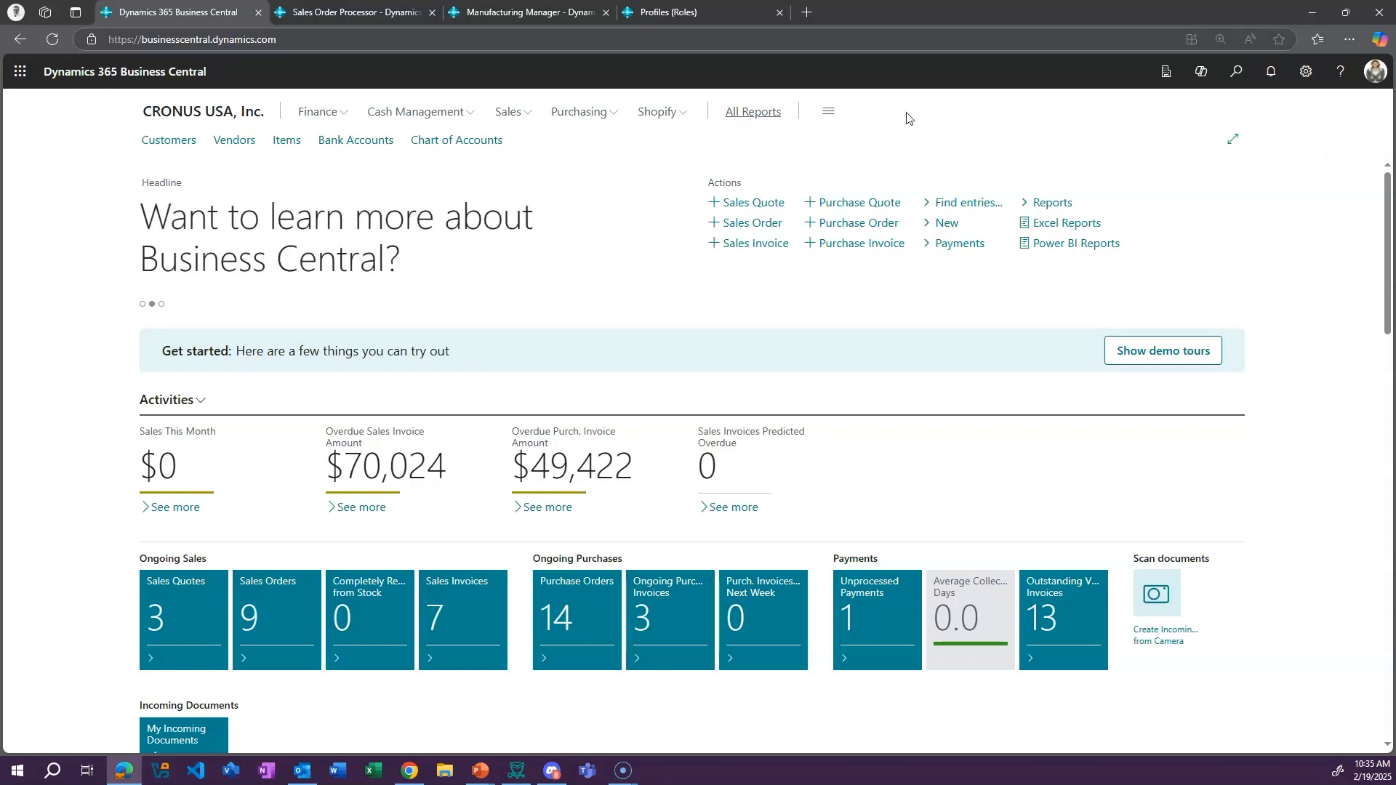
On the main home page, look over the pages offered under Finance, Cash Management, Sales and Purchasing
click(349, 112)
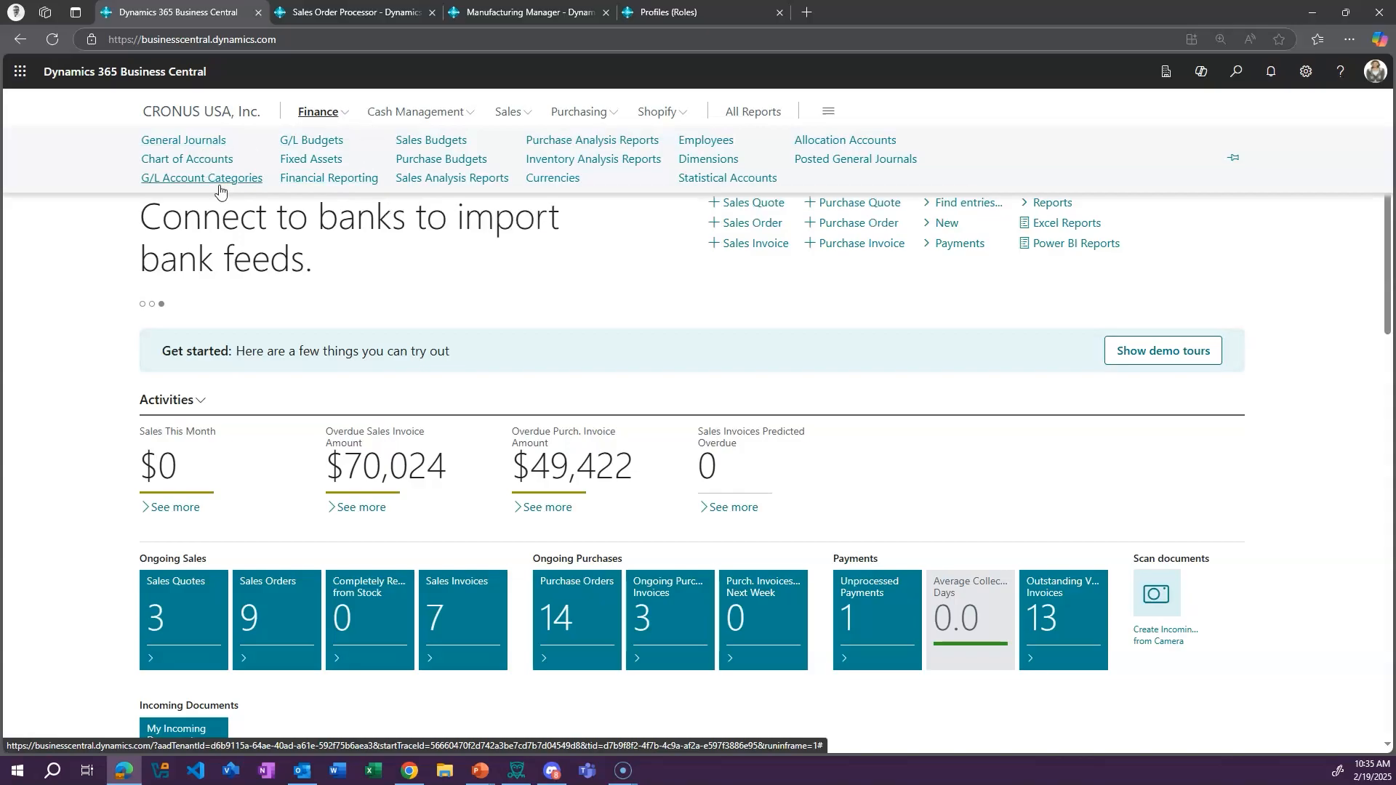
click(469, 109)
click(526, 112)
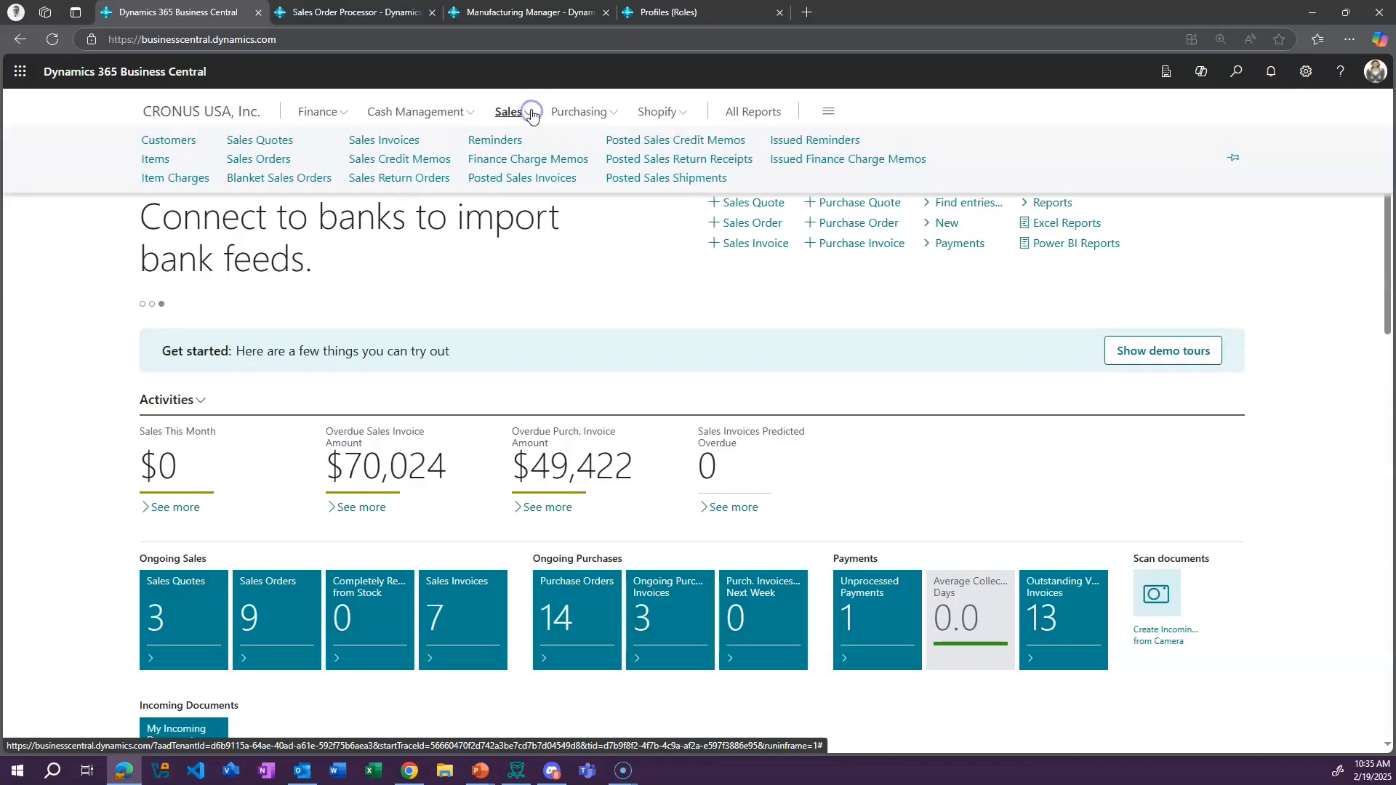
click(617, 112)
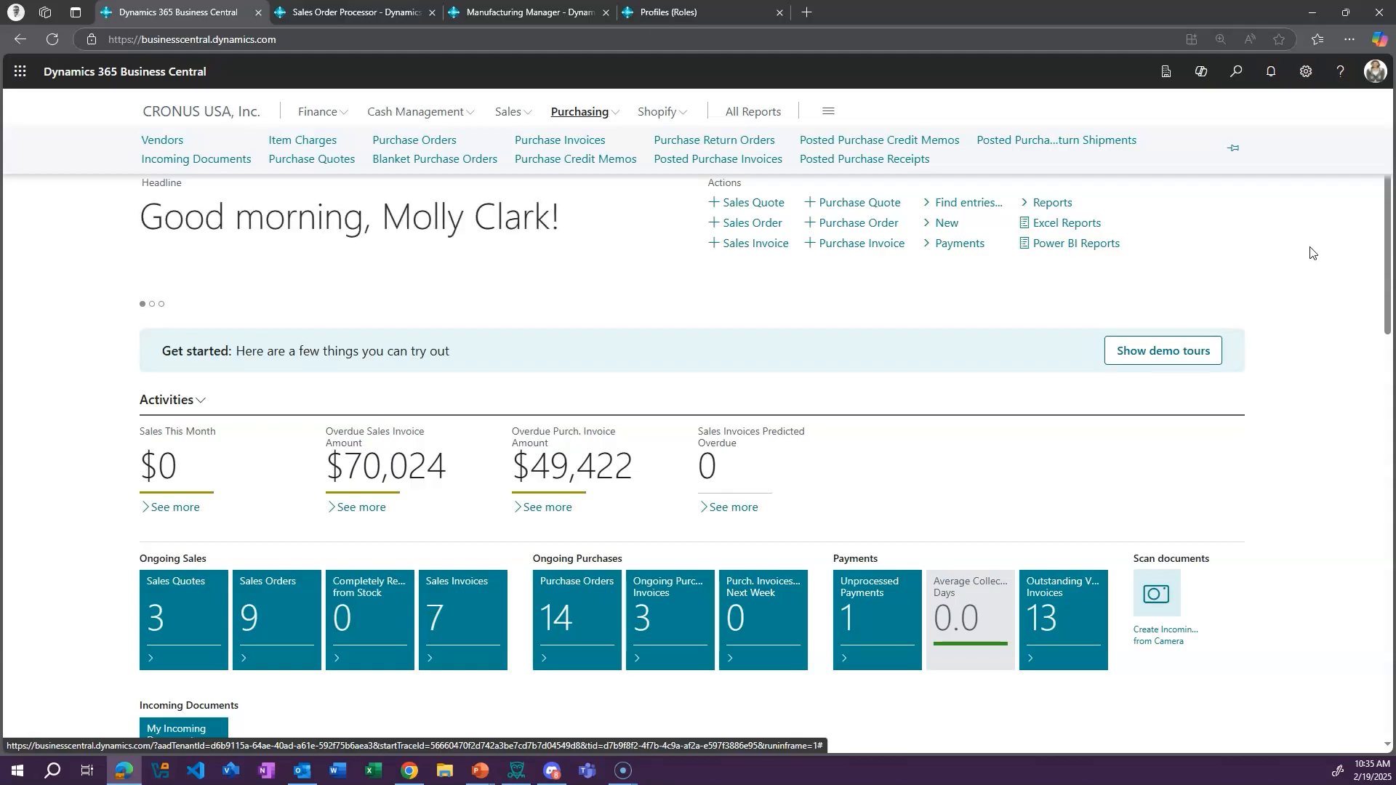
click(1310, 252)
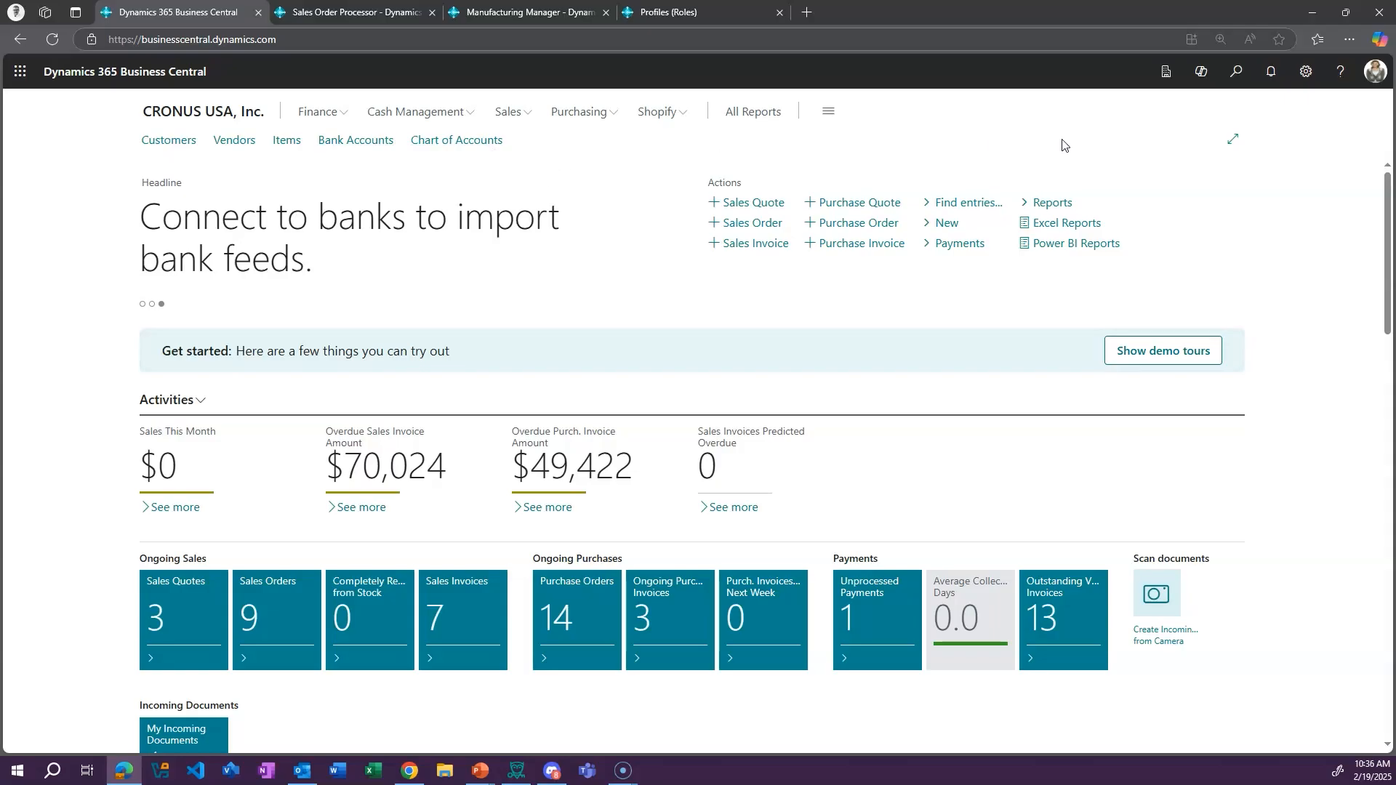
Search for "resour" and bookmark the Resources list page
click(1236, 73)
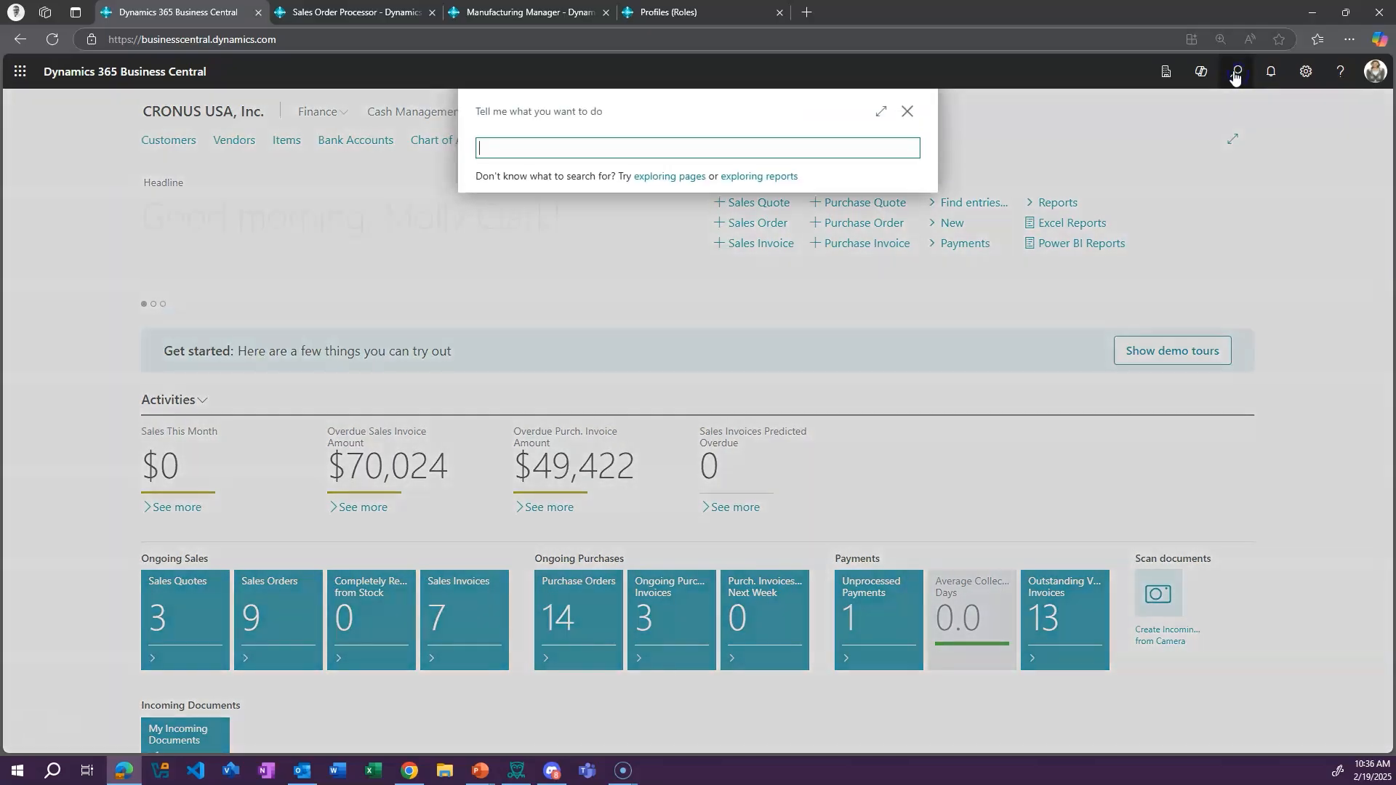
click(746, 146)
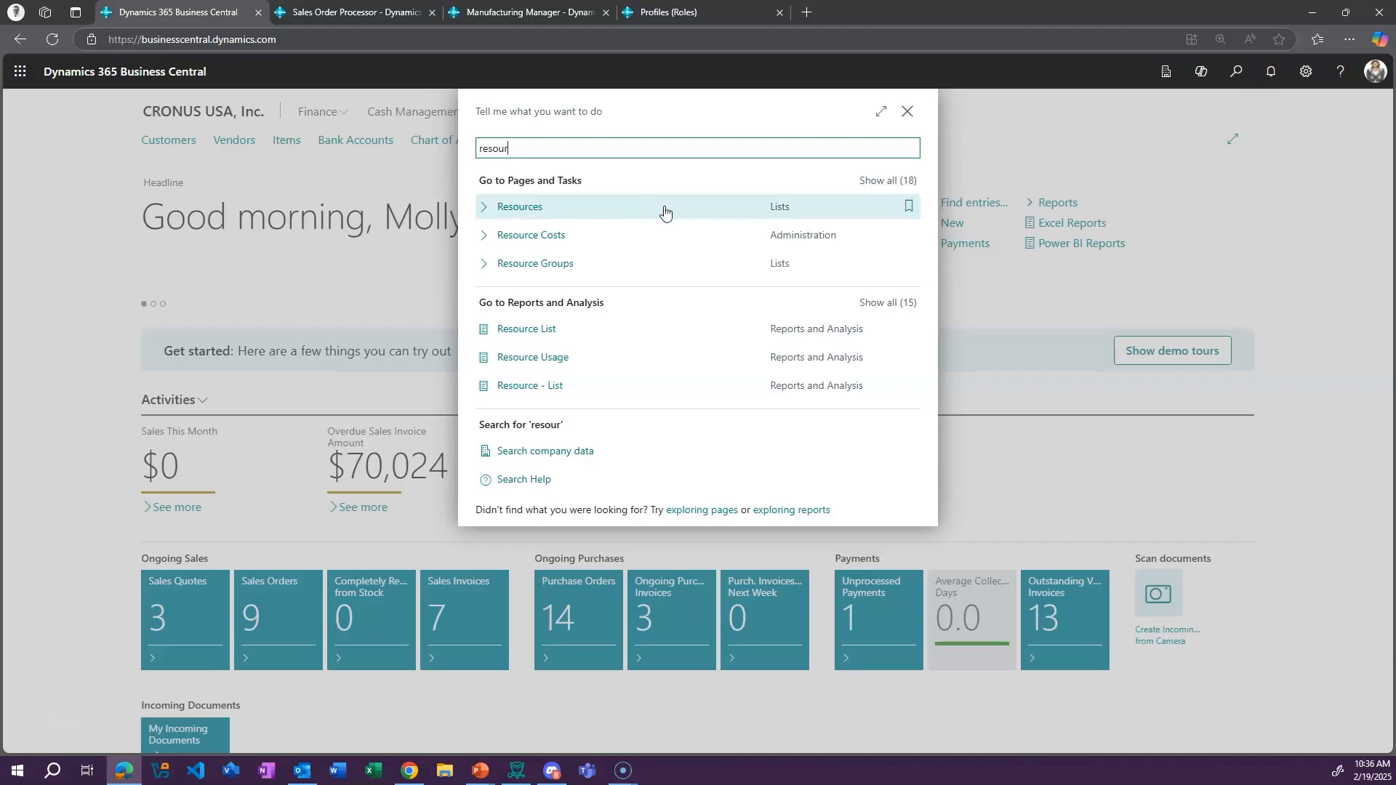
click(909, 210)
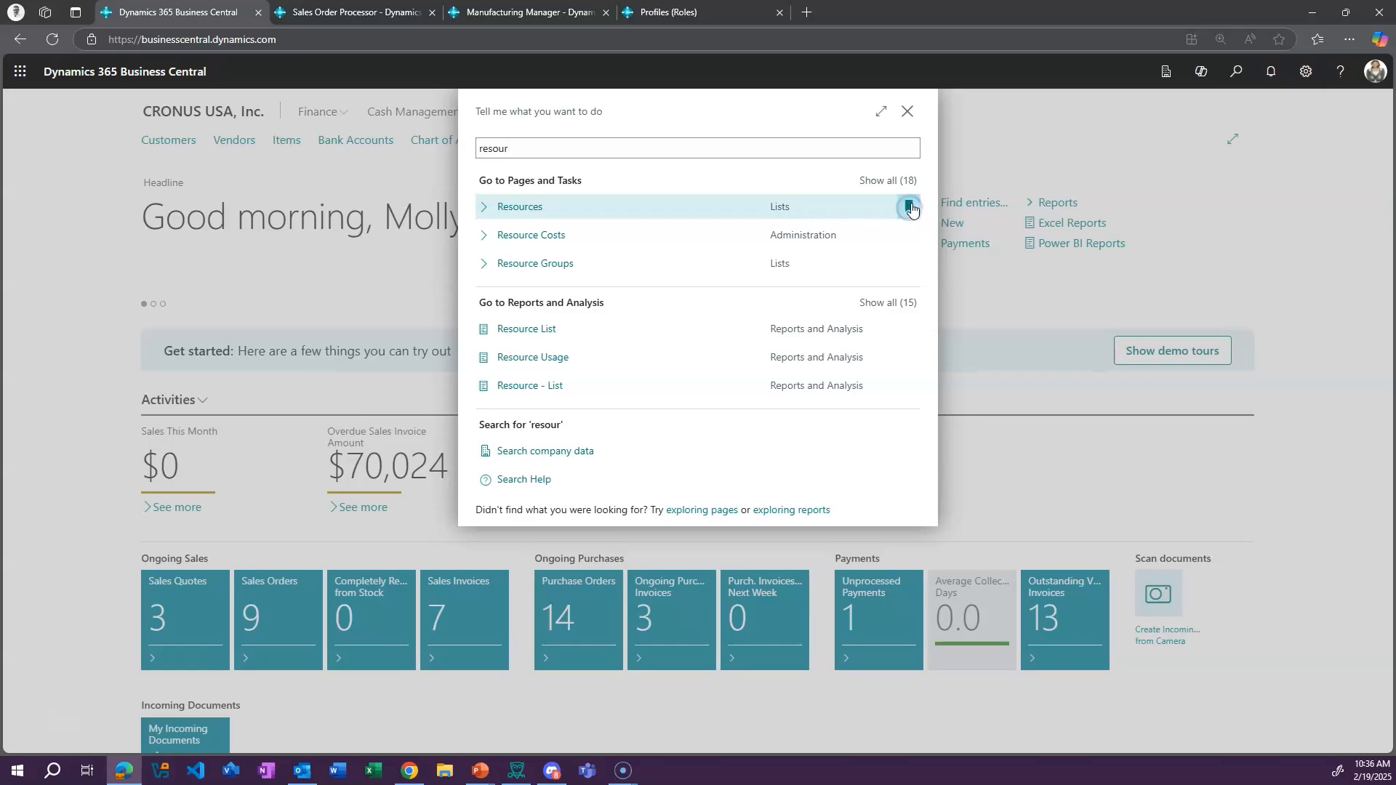
click(1237, 206)
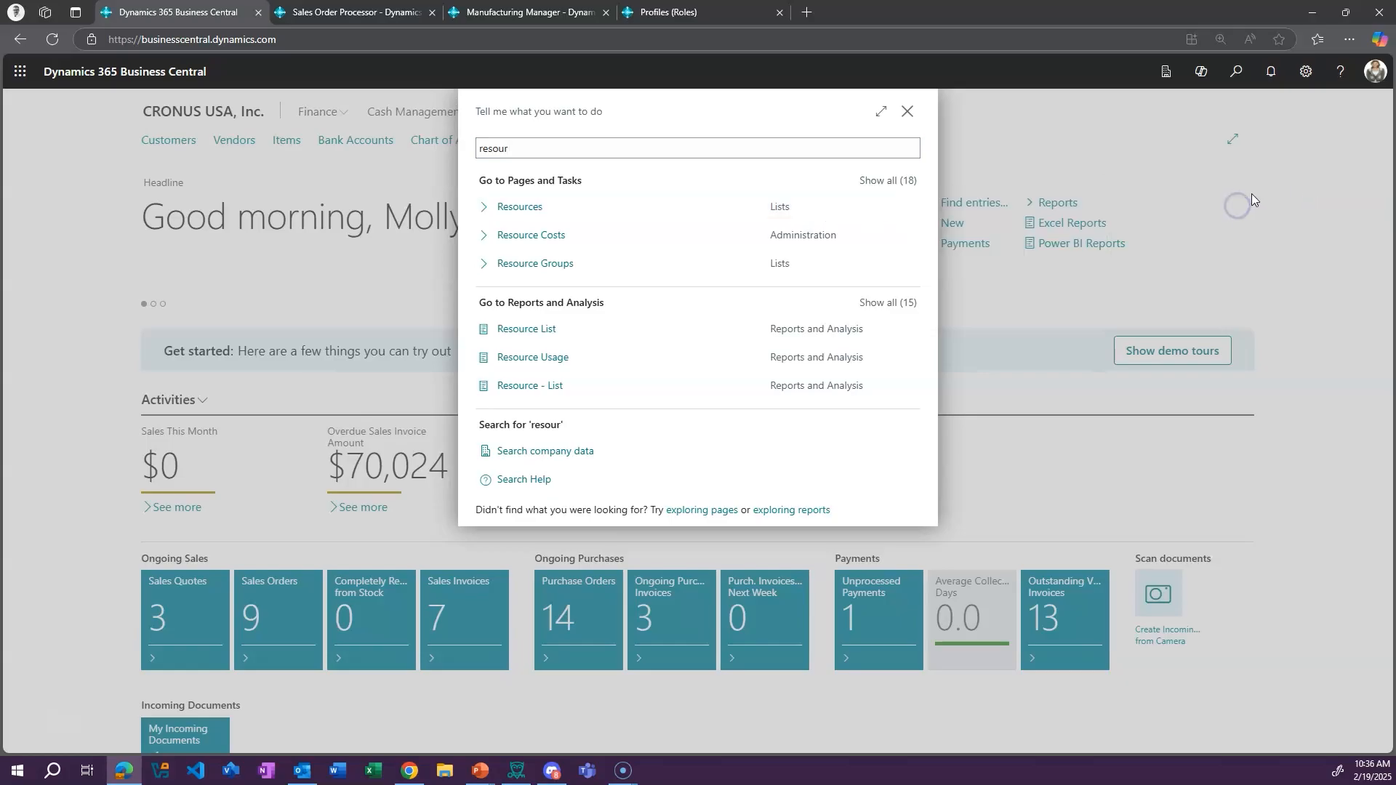
Close the search, open the bookmarked Resources list, remove its bookmark and return to the home page
click(909, 112)
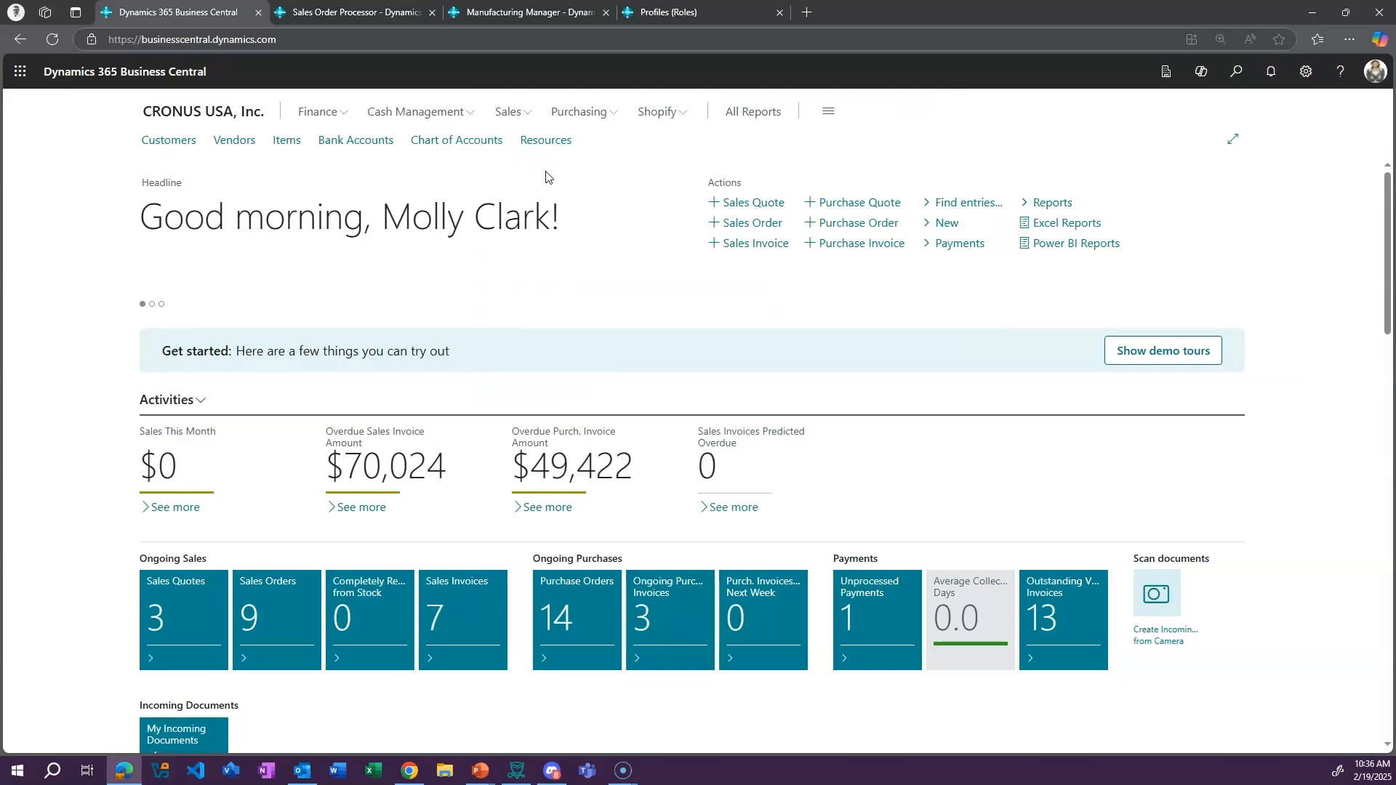
click(545, 141)
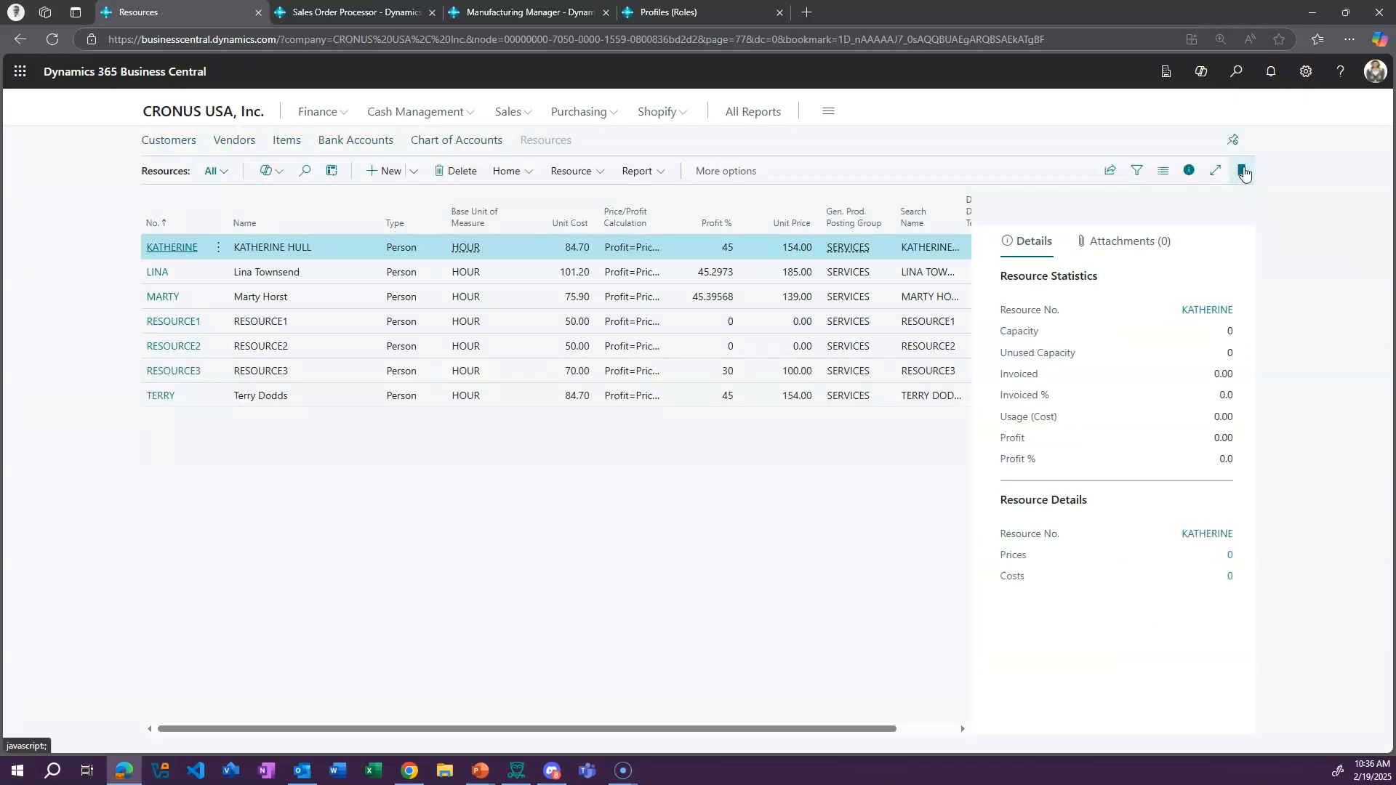
click(1241, 171)
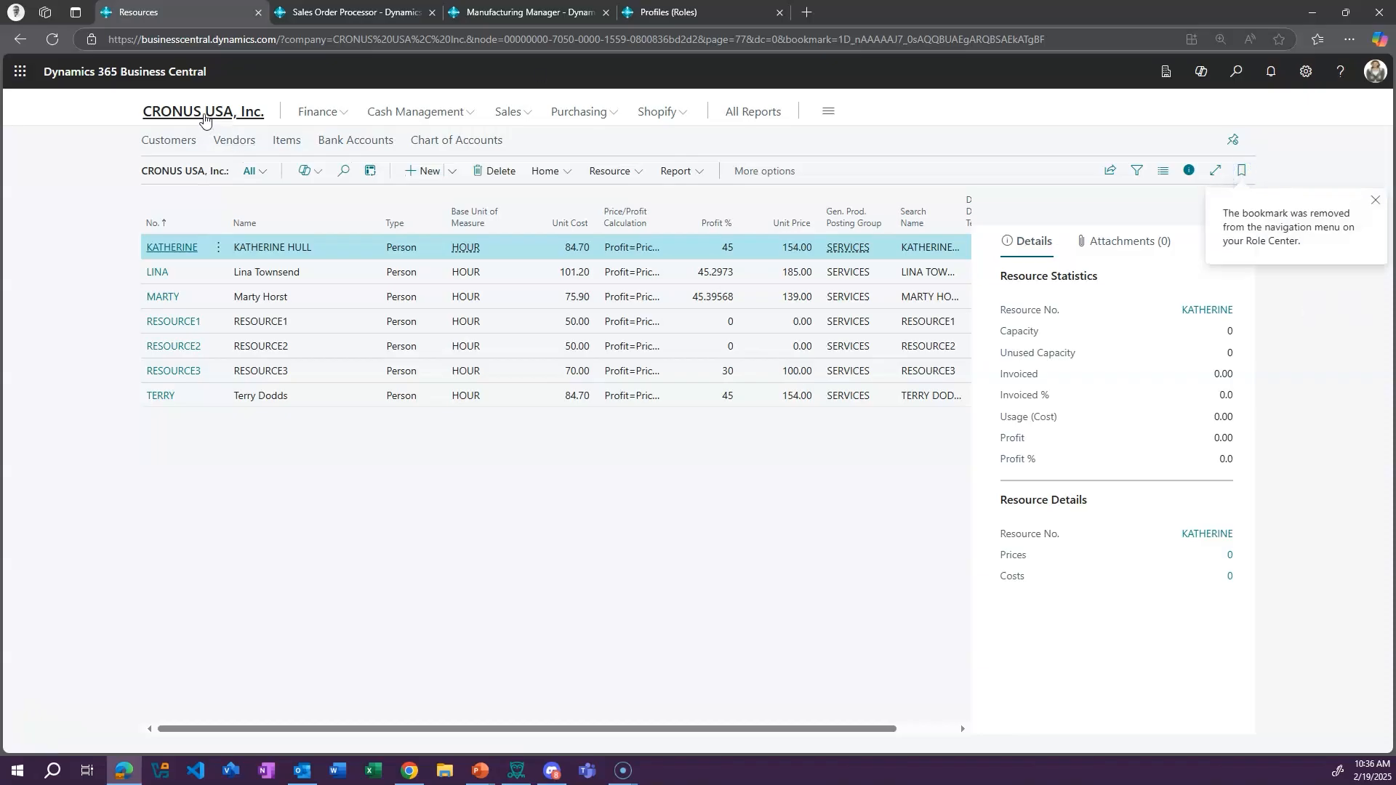
click(202, 113)
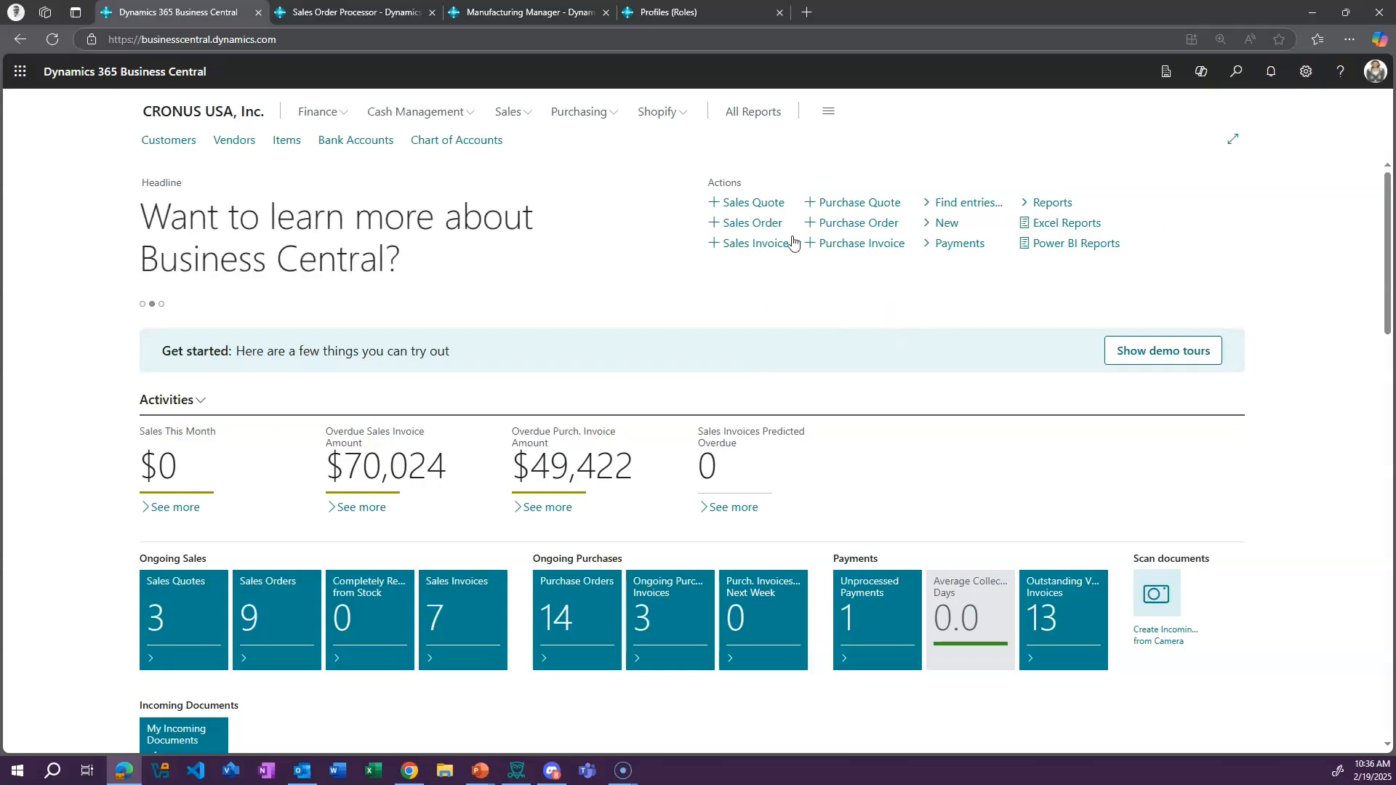
Open a blank sales quote from the home page actions, return without filling it in, and look over the Activities tiles
click(765, 202)
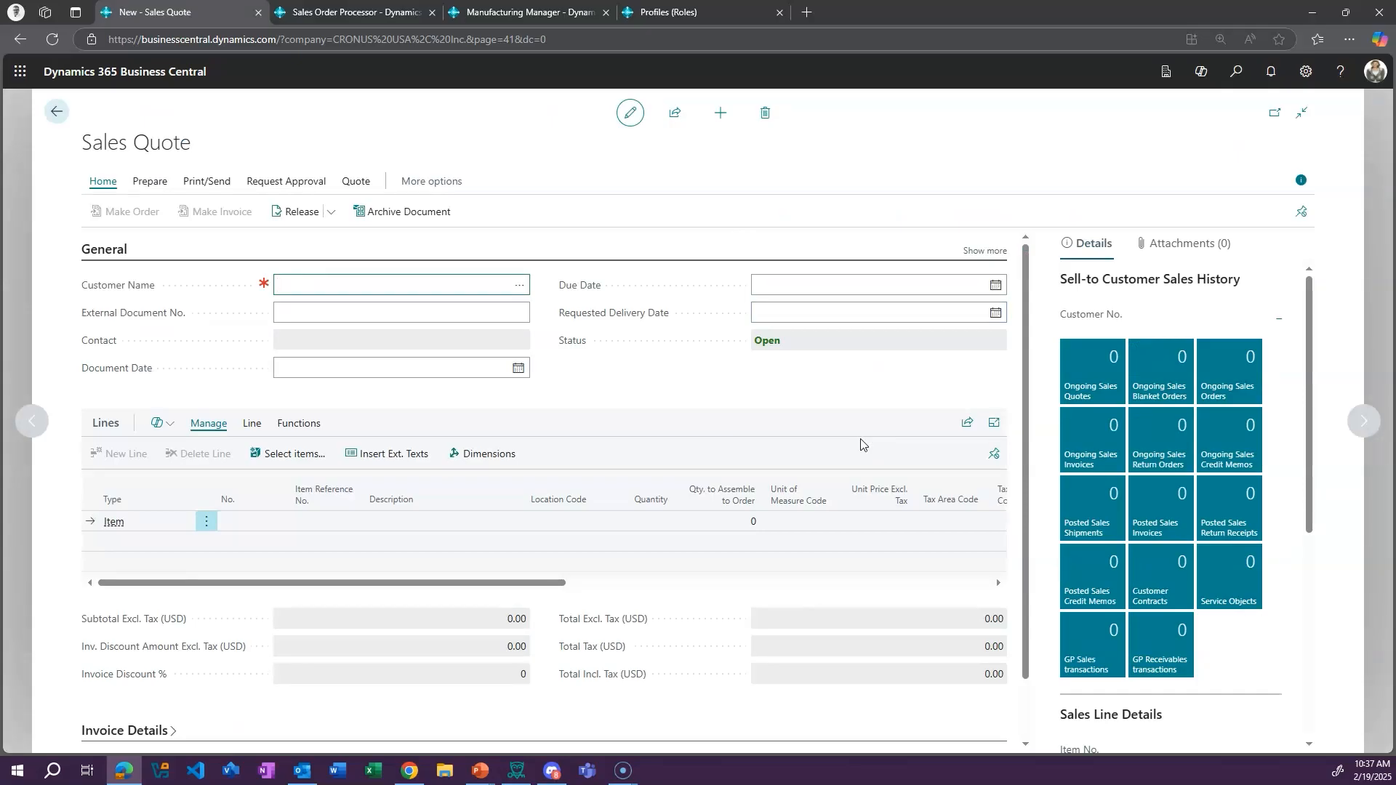
click(55, 111)
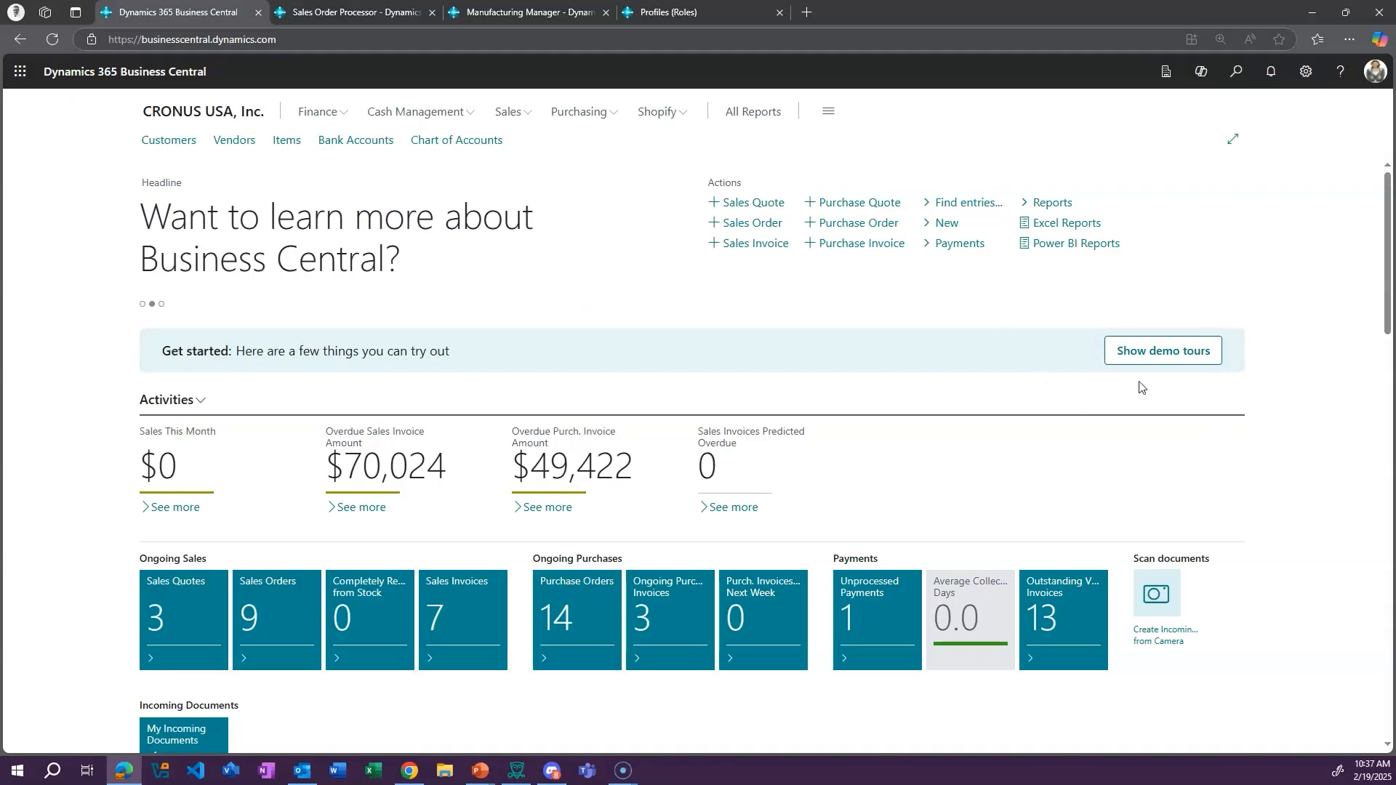
scroll(892, 405, down, 1)
scroll(895, 406, down, 3)
scroll(897, 405, up, 2)
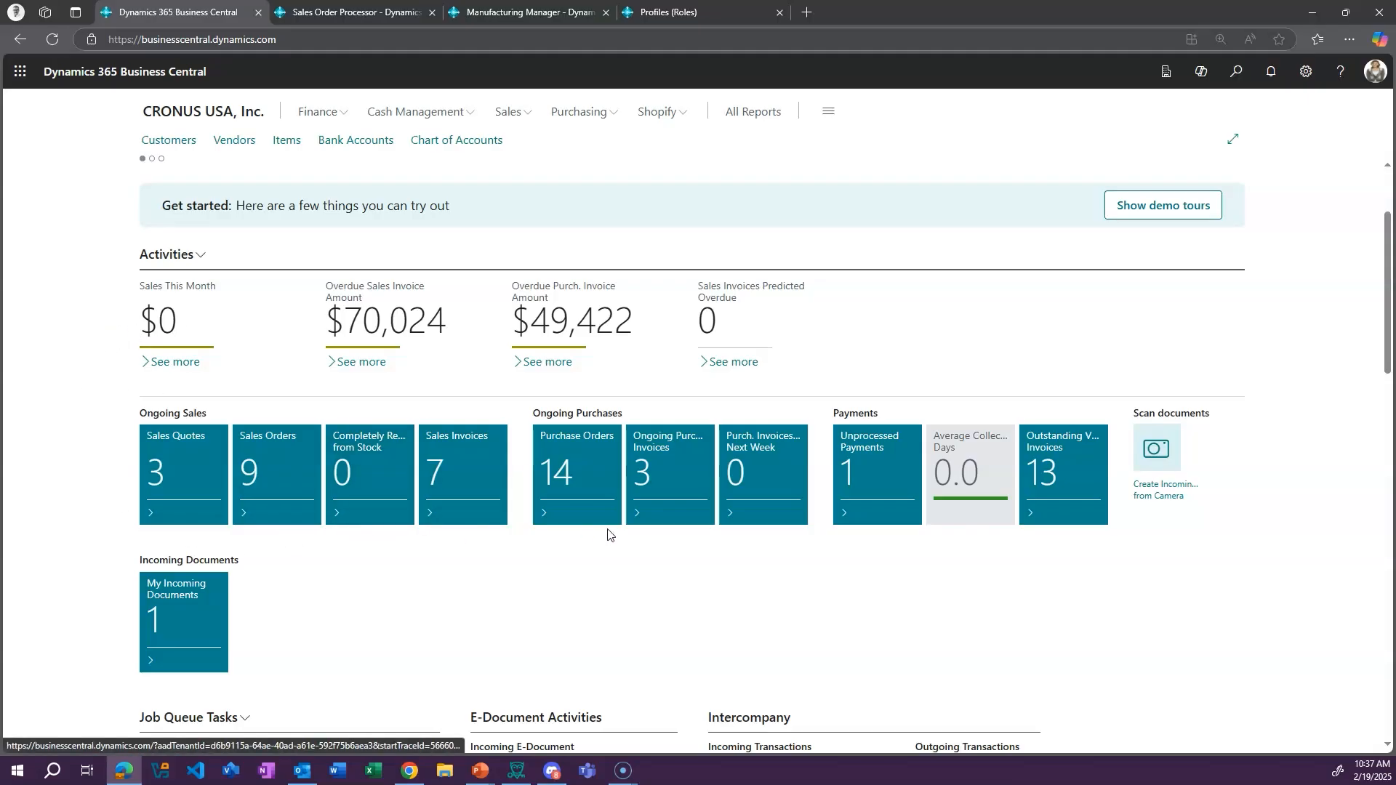
Open the ongoing Sales Quotes list and review the customer statistics and details for the Alpine Ski House and Adatum Corporation quotes
click(182, 478)
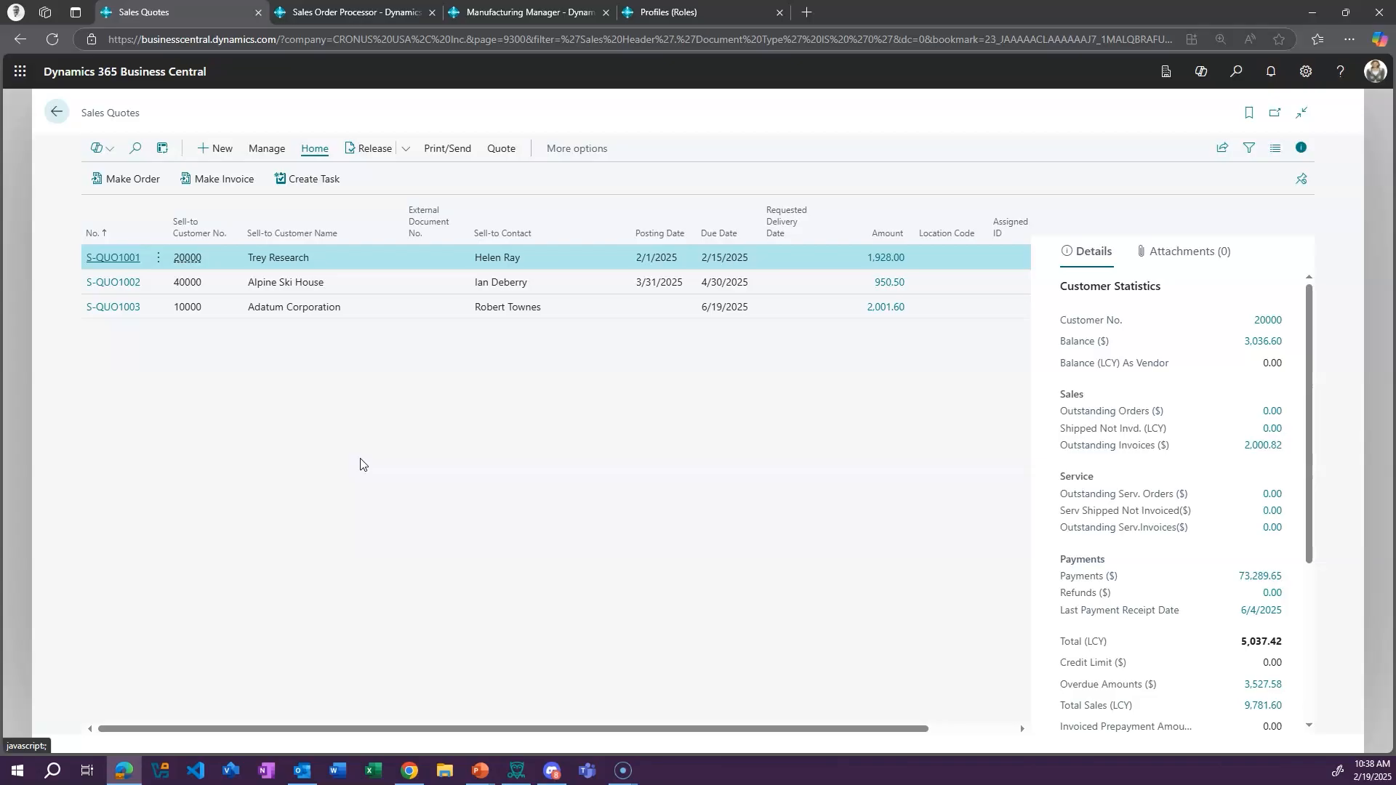
click(409, 286)
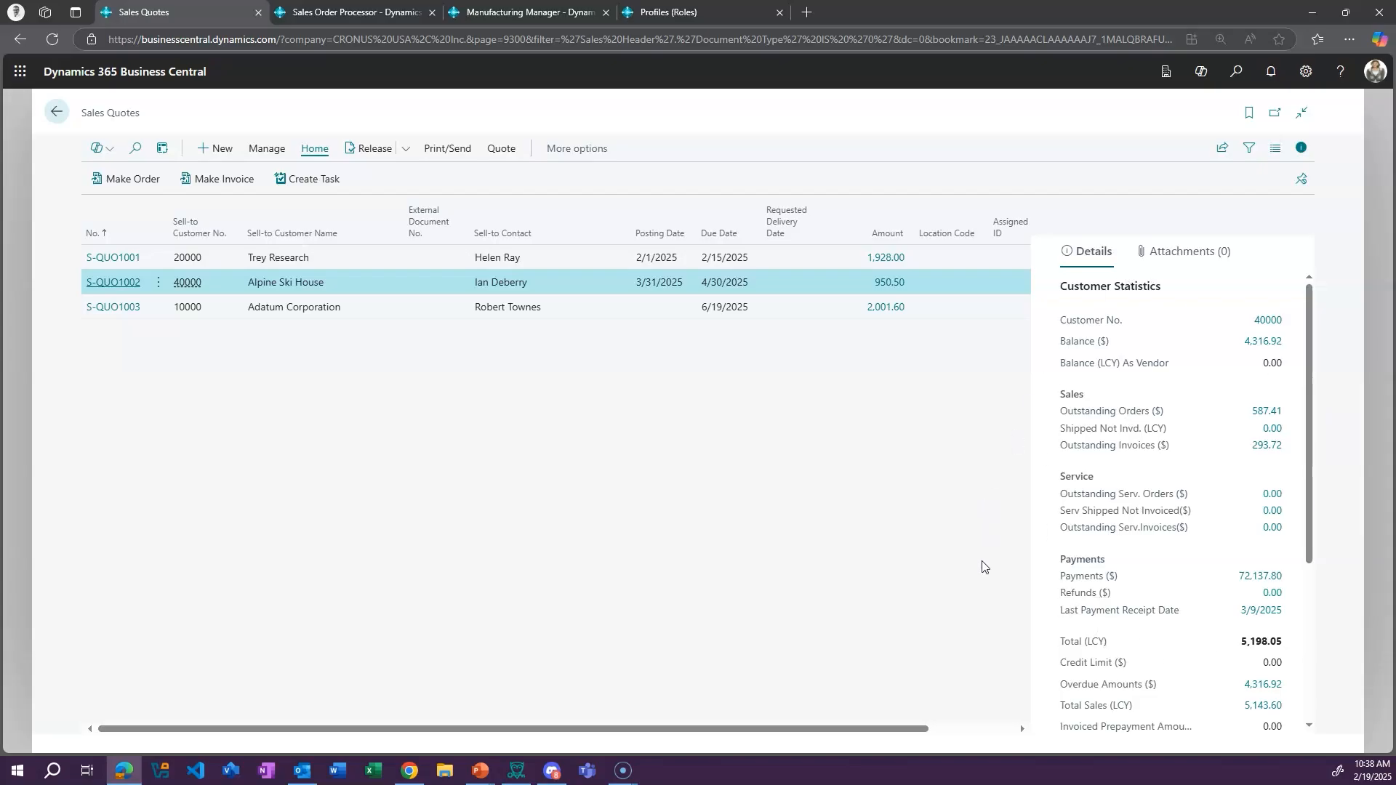
drag(1309, 455, 1307, 628)
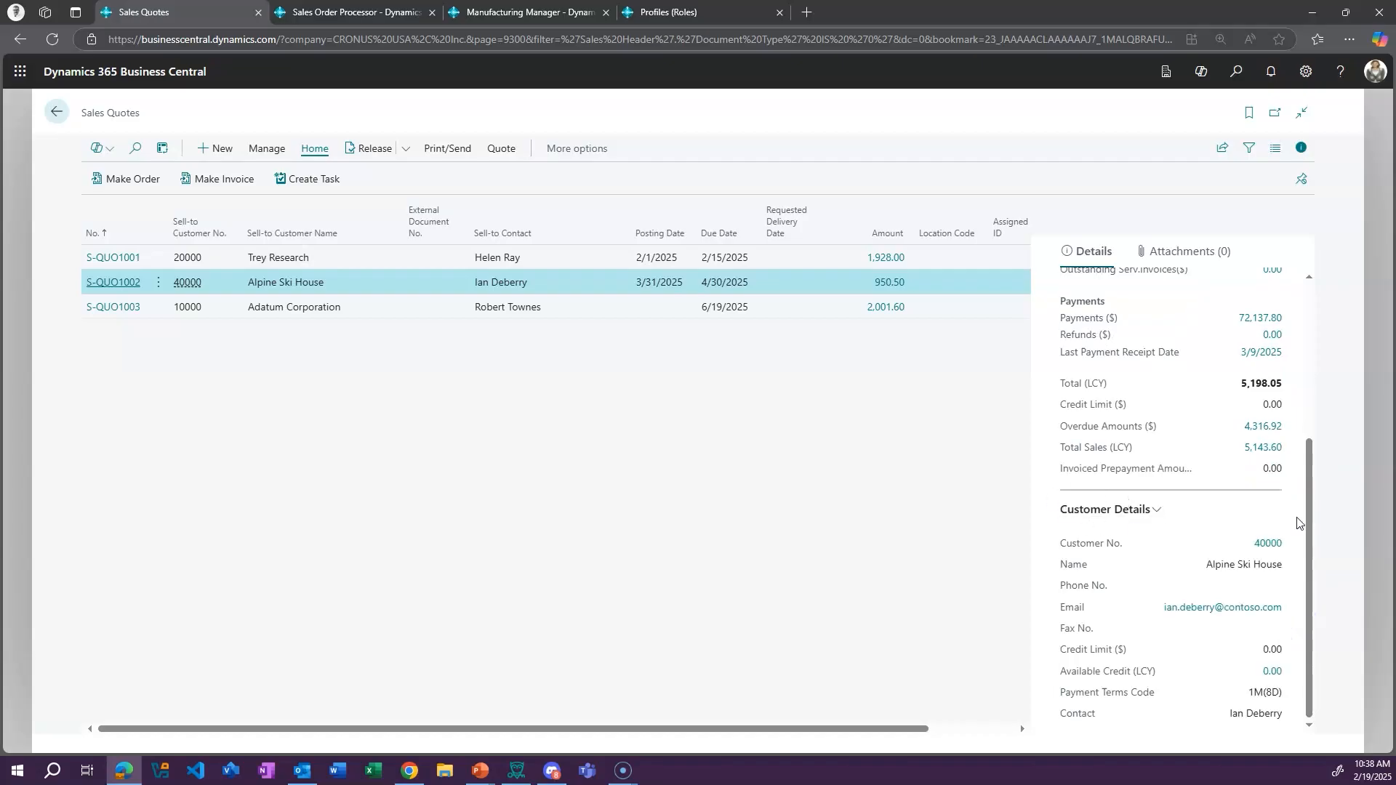
drag(1306, 504, 1318, 340)
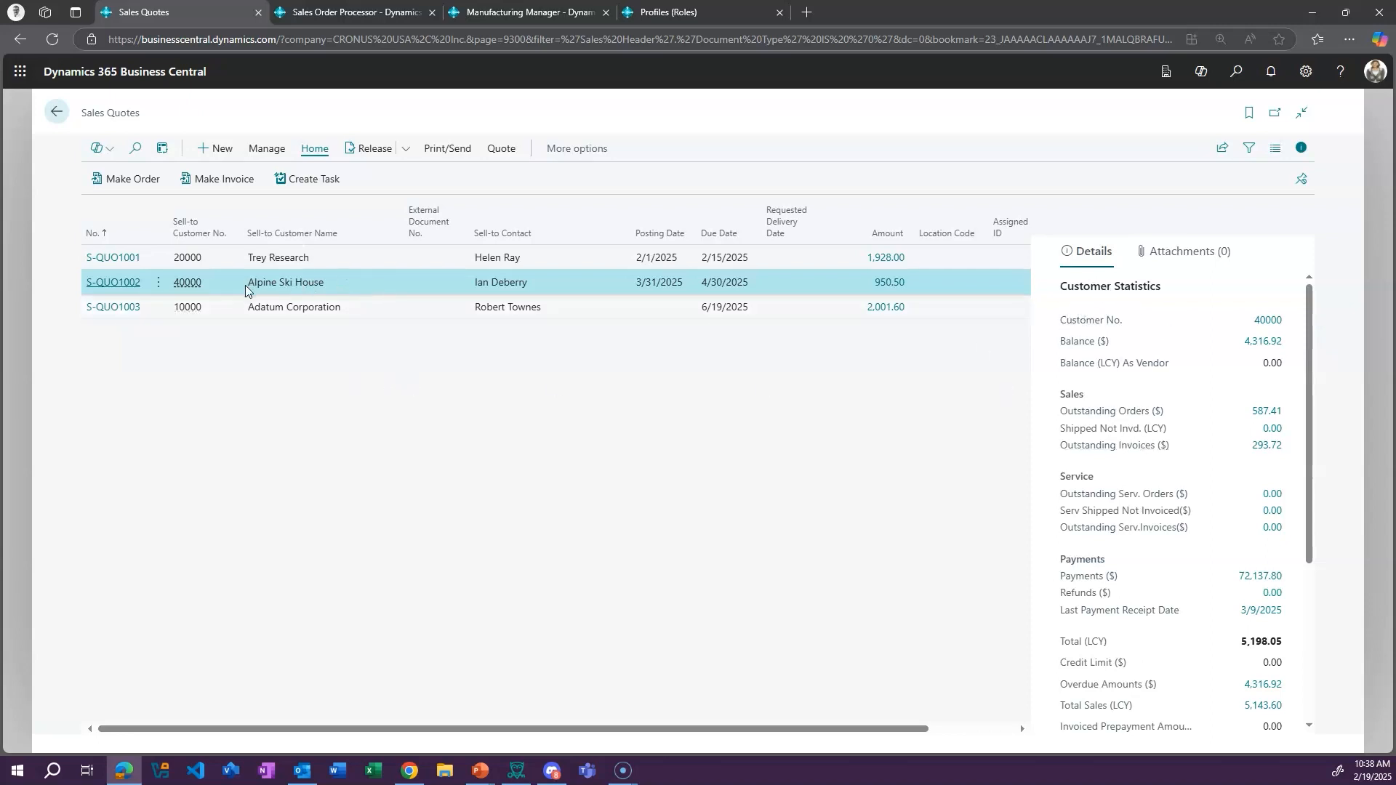
click(370, 311)
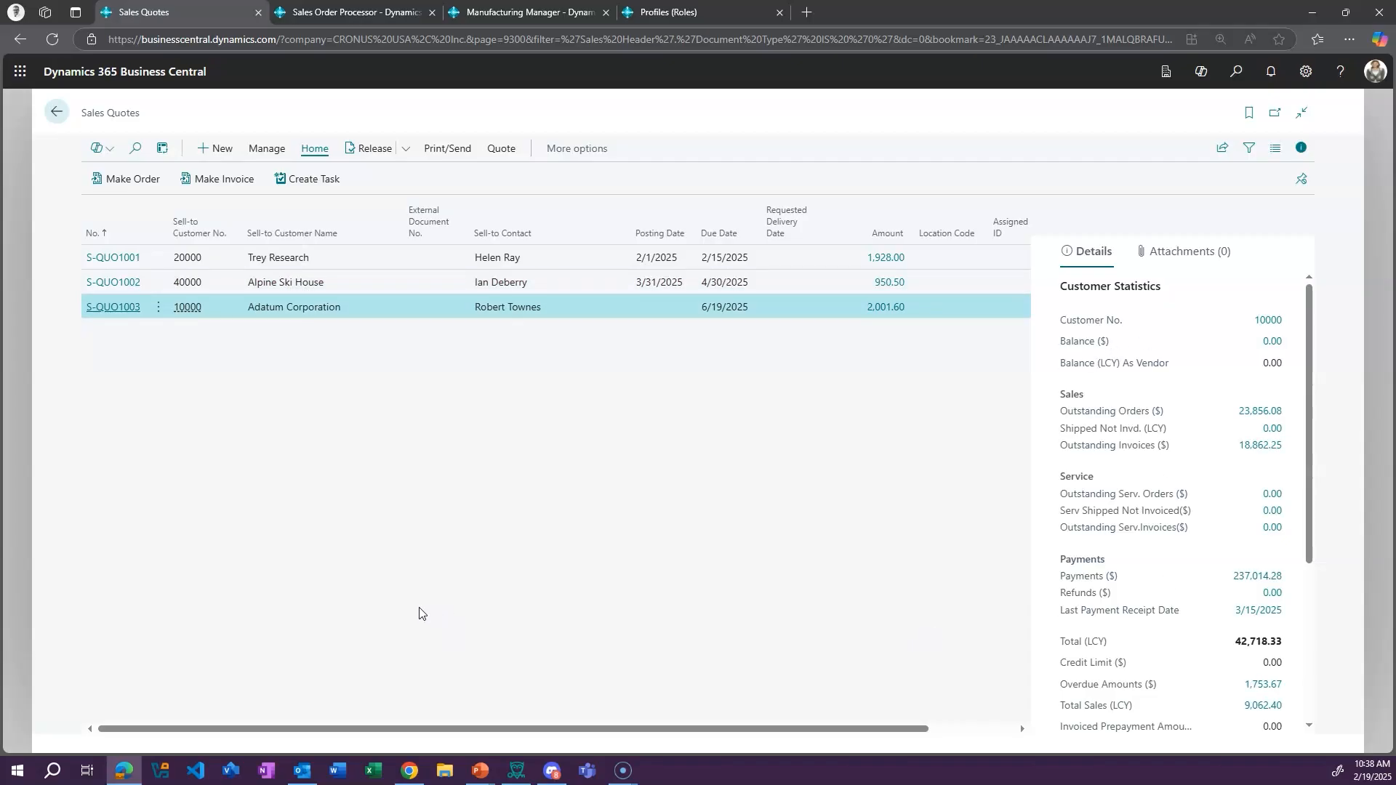
Open the Adatum Corporation sales quote, examine the sales line details of its item line, and return to the home page
click(114, 308)
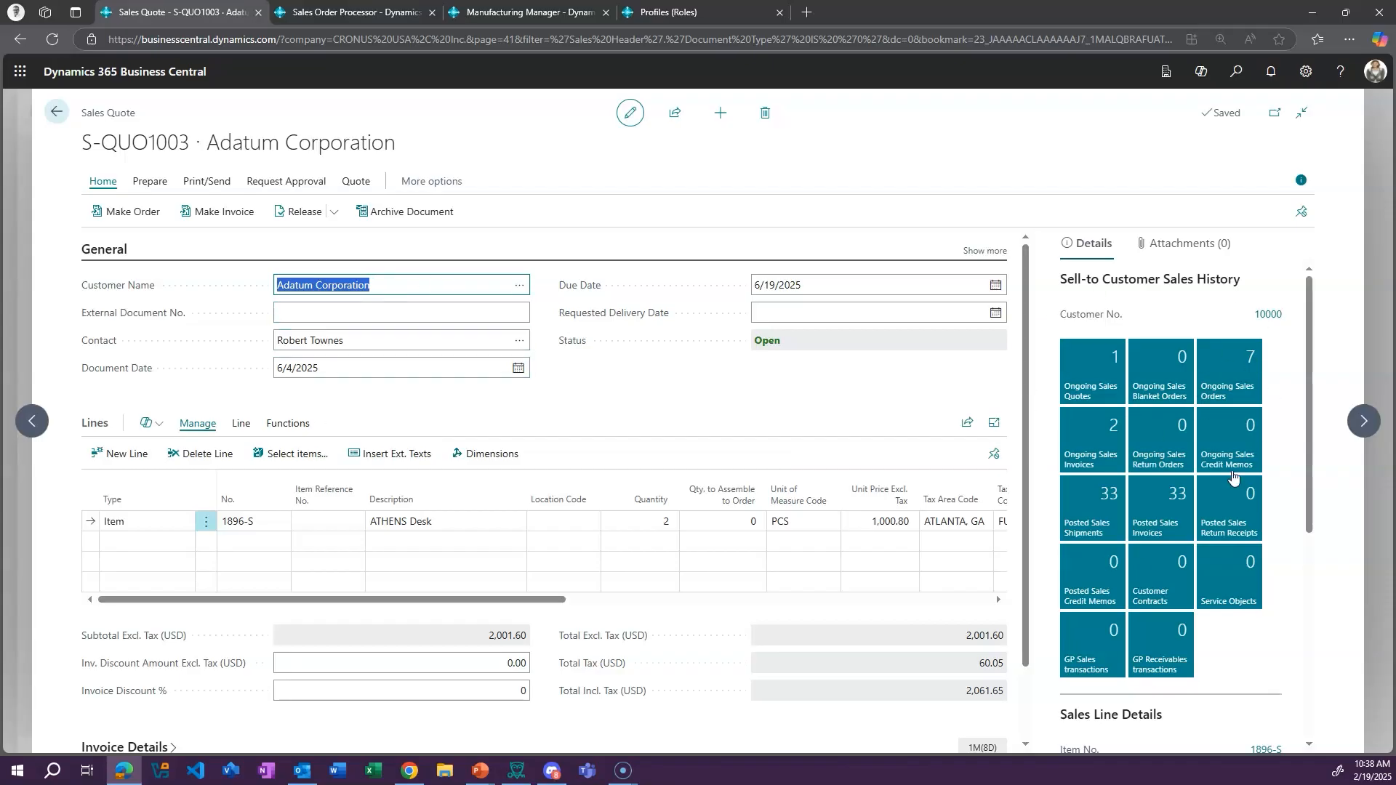
drag(1310, 403, 1319, 597)
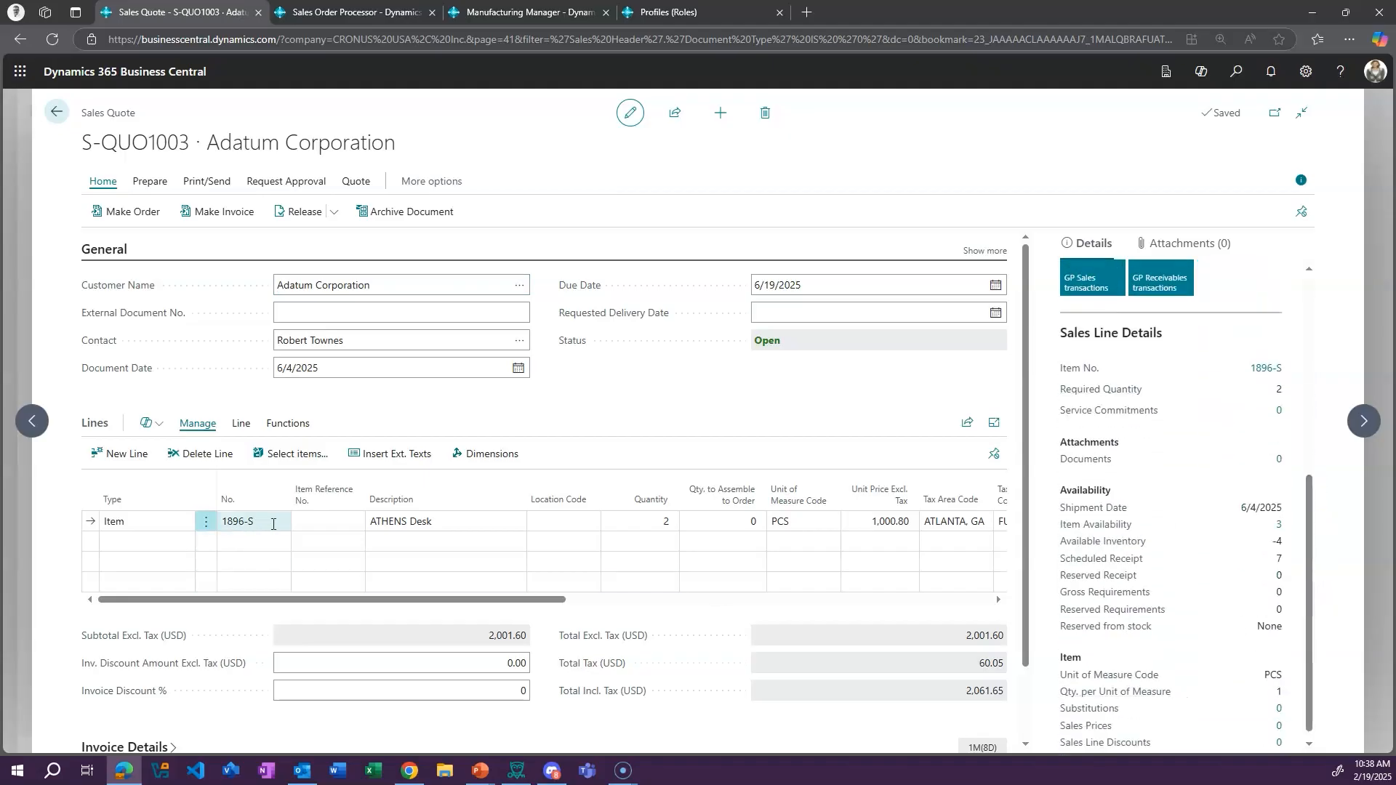
click(171, 522)
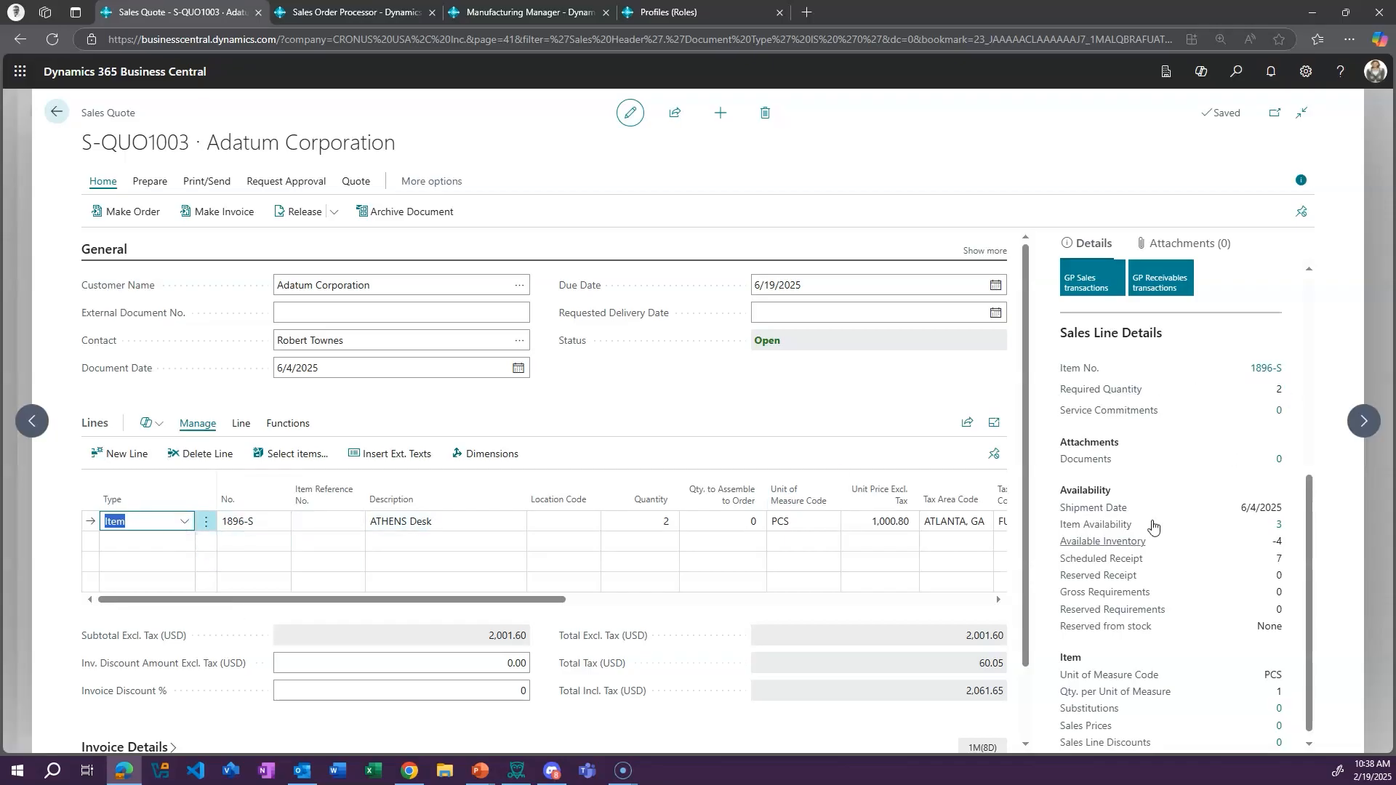
scroll(1152, 571, down, 1)
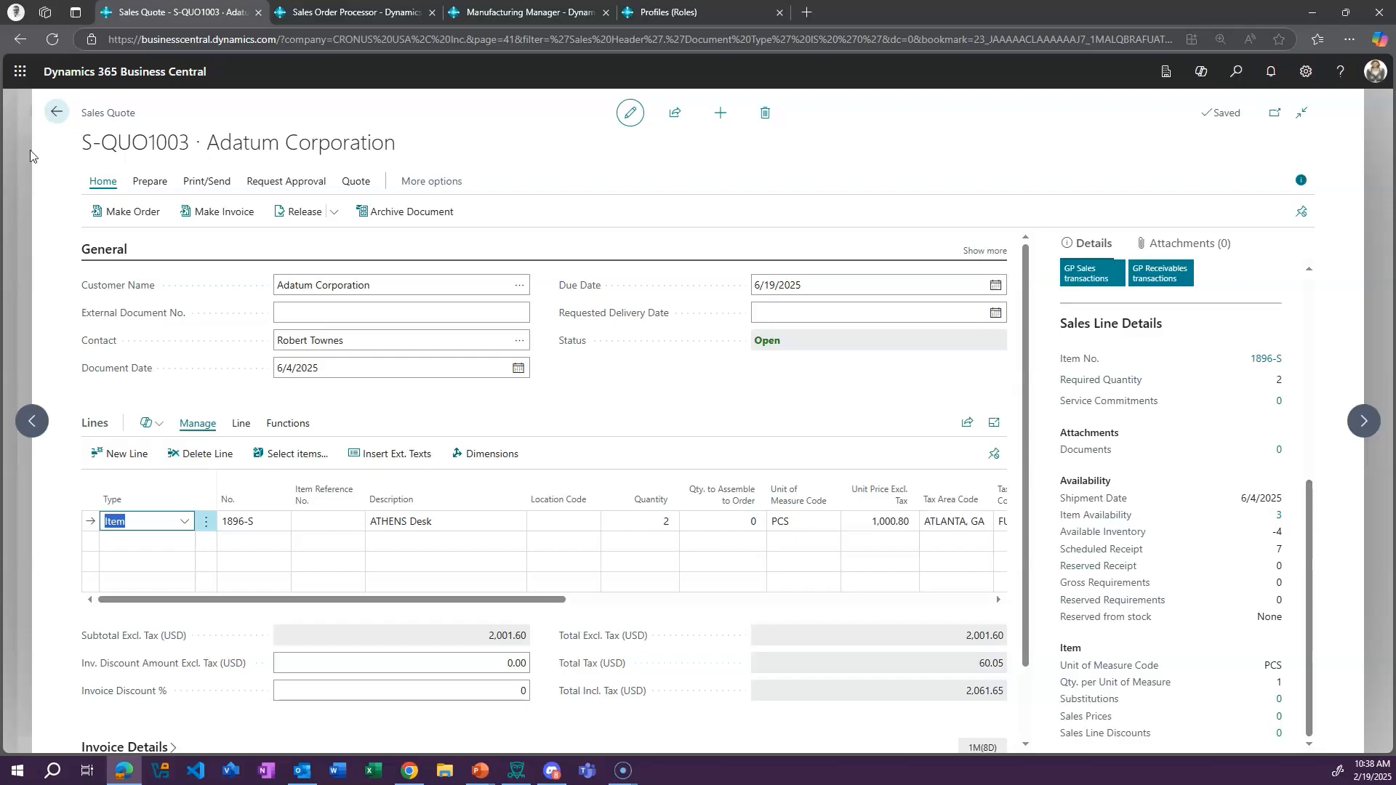
click(57, 112)
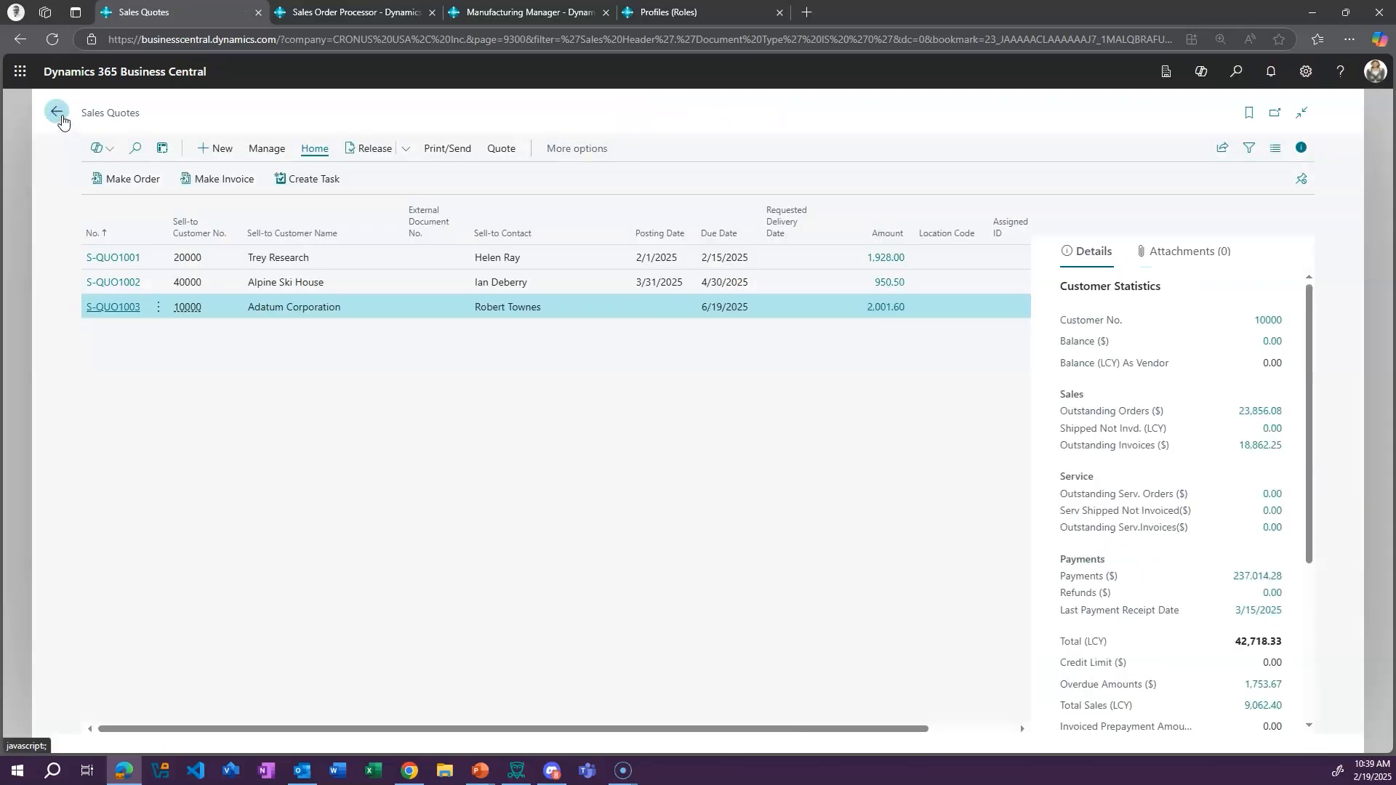
click(56, 112)
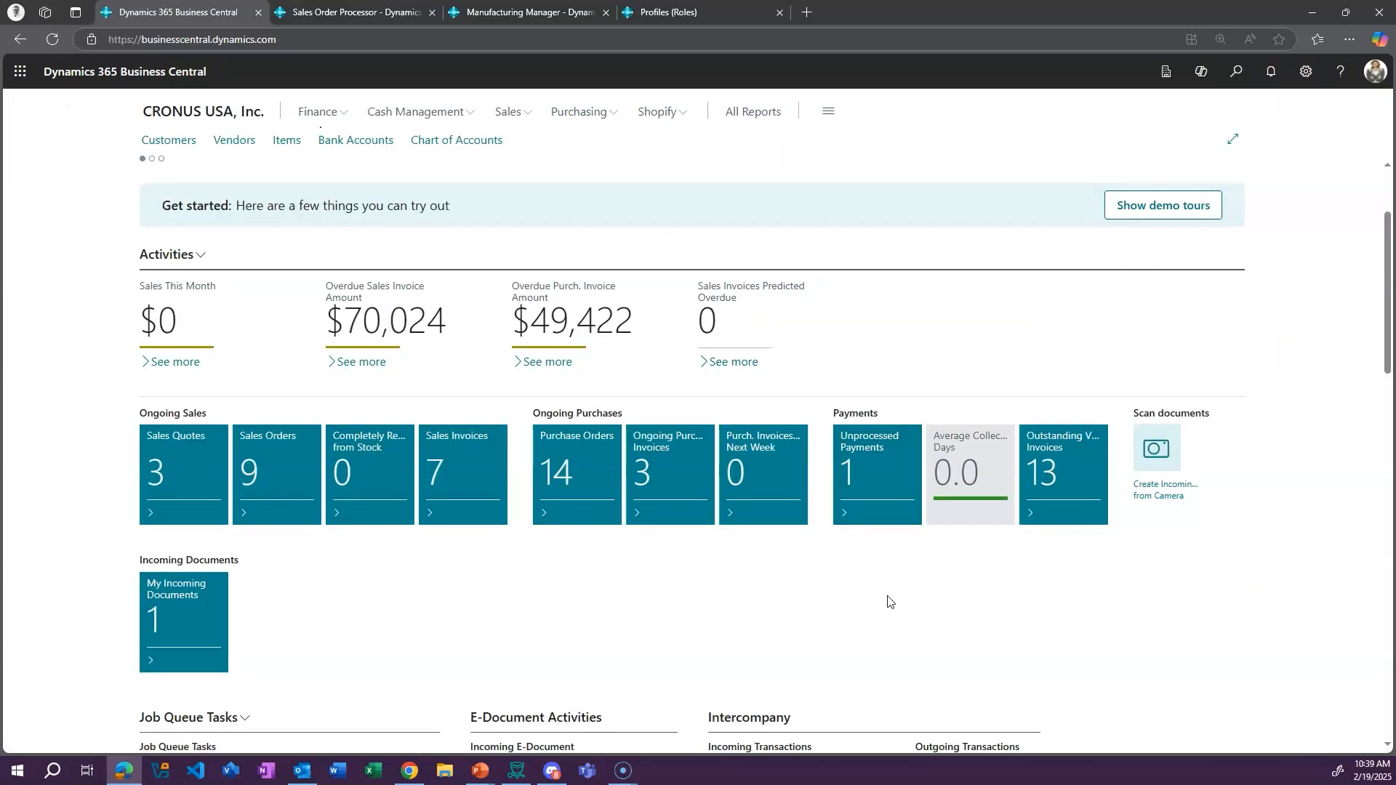
Look over the home page's activity tiles, from sales and payments through Shopify and recurring billing to the Insights section
scroll(892, 599, down, 7)
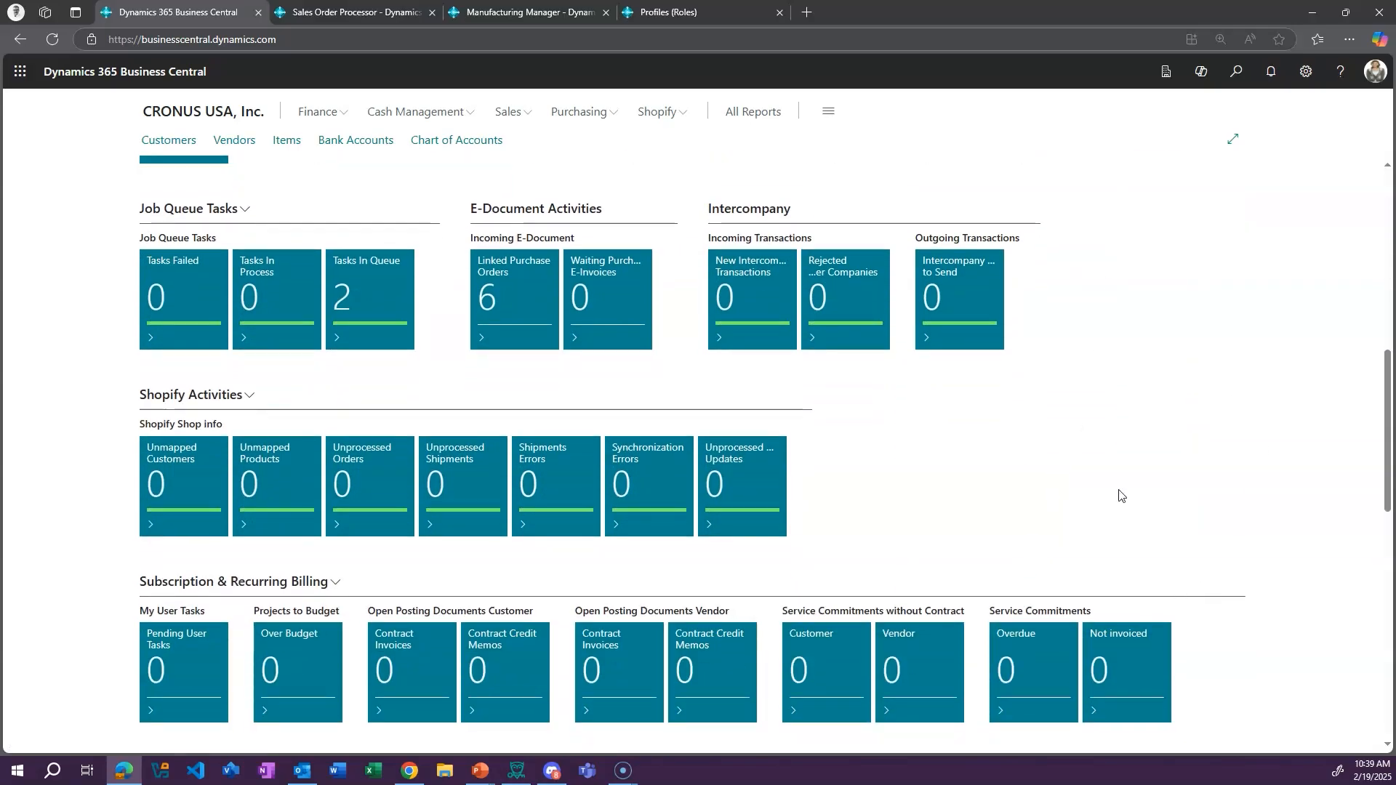
scroll(1194, 452, up, 4)
scroll(1211, 450, up, 2)
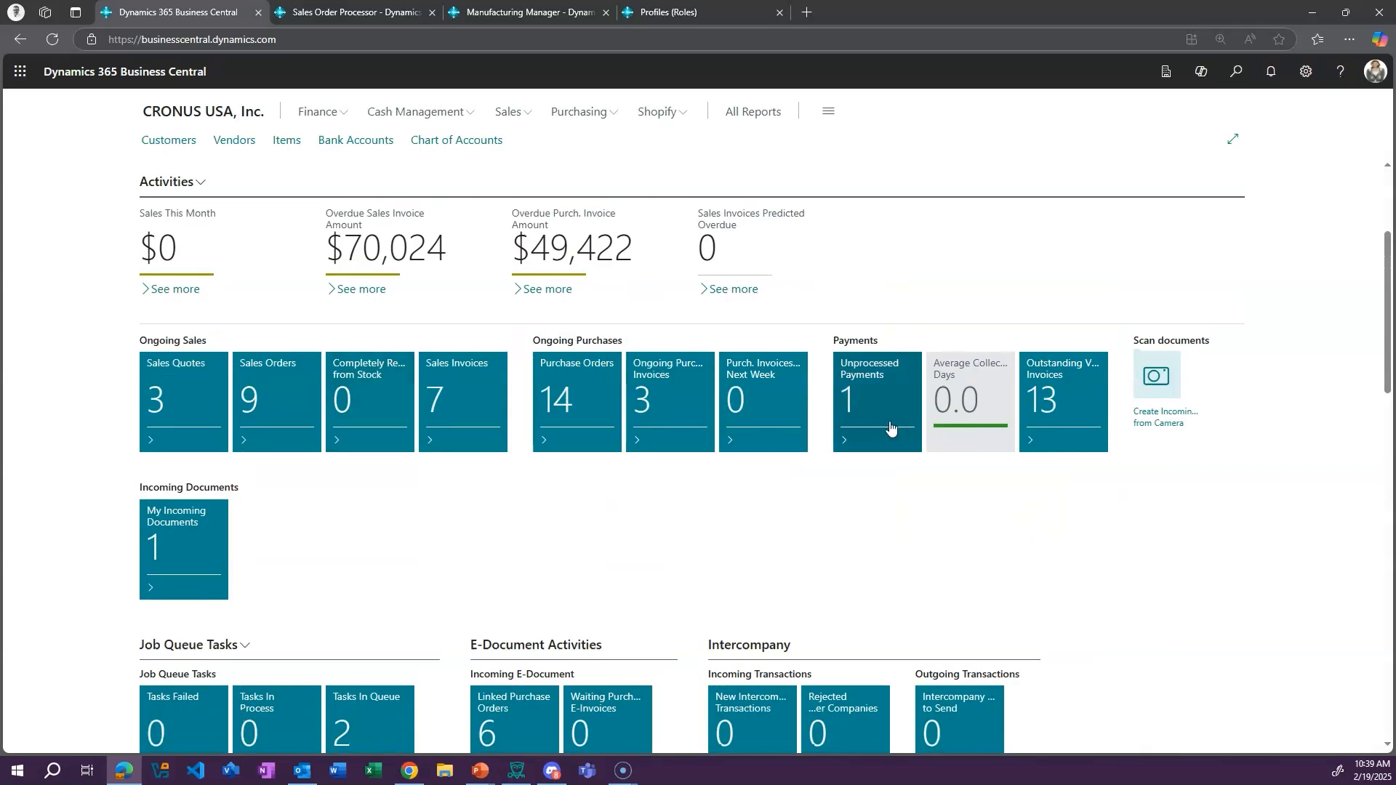
scroll(953, 647, down, 7)
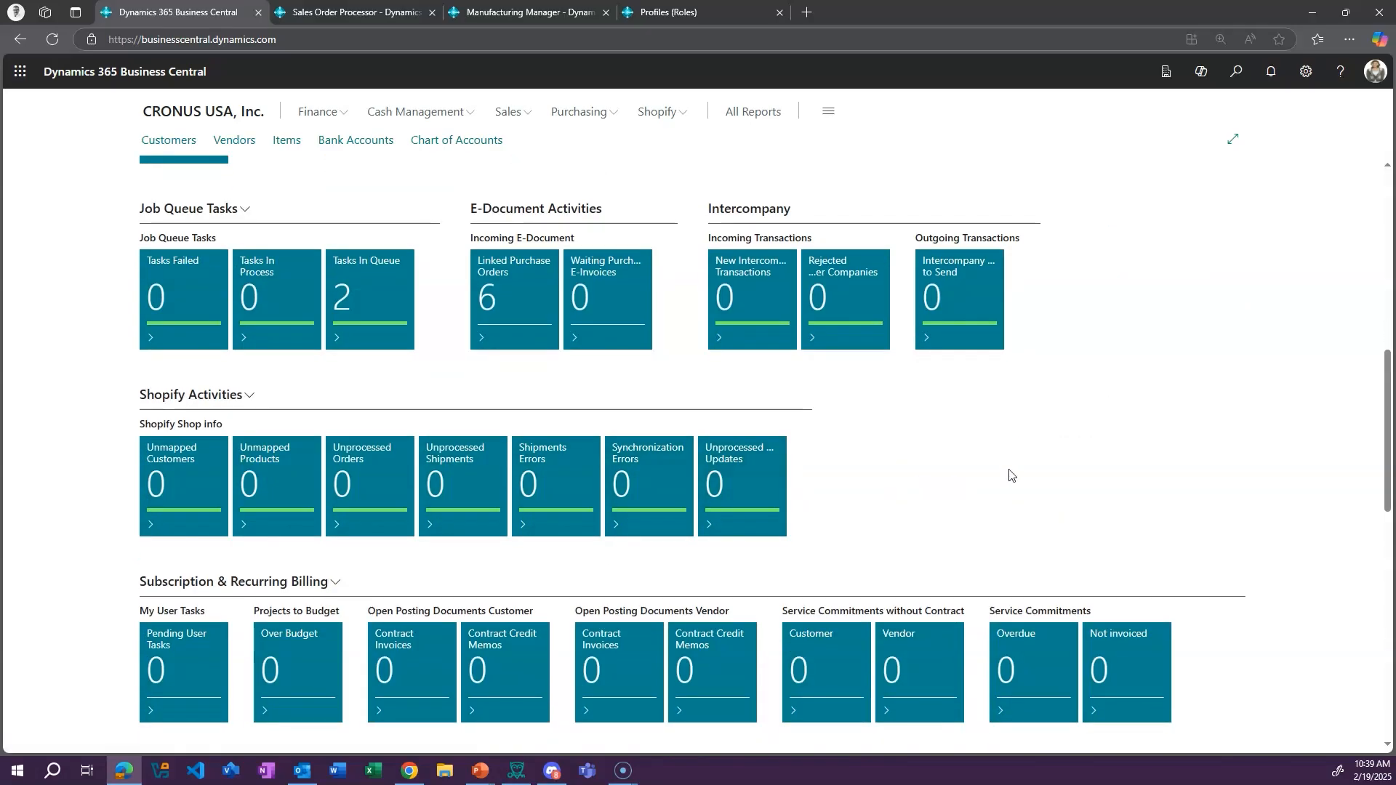
scroll(1010, 473, up, 4)
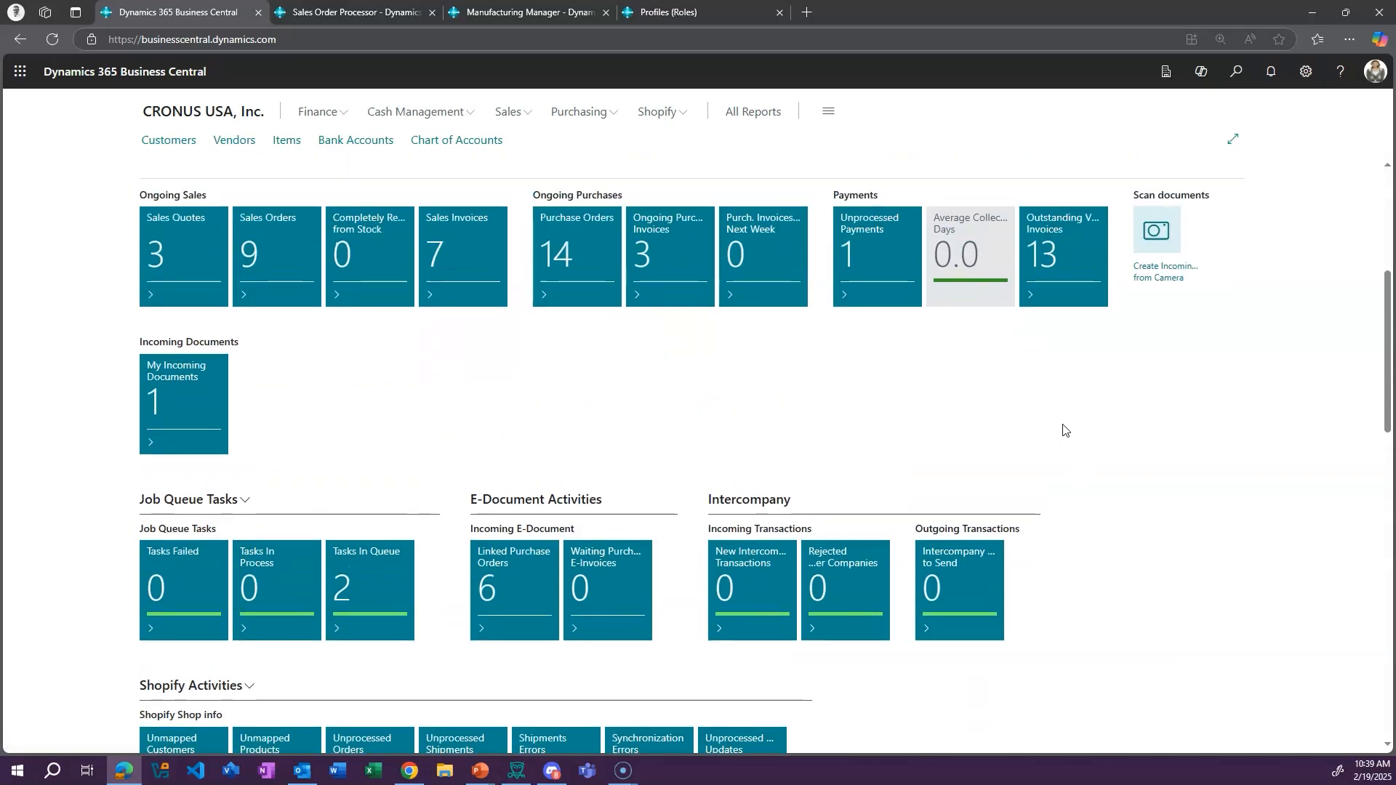
scroll(1064, 430, down, 5)
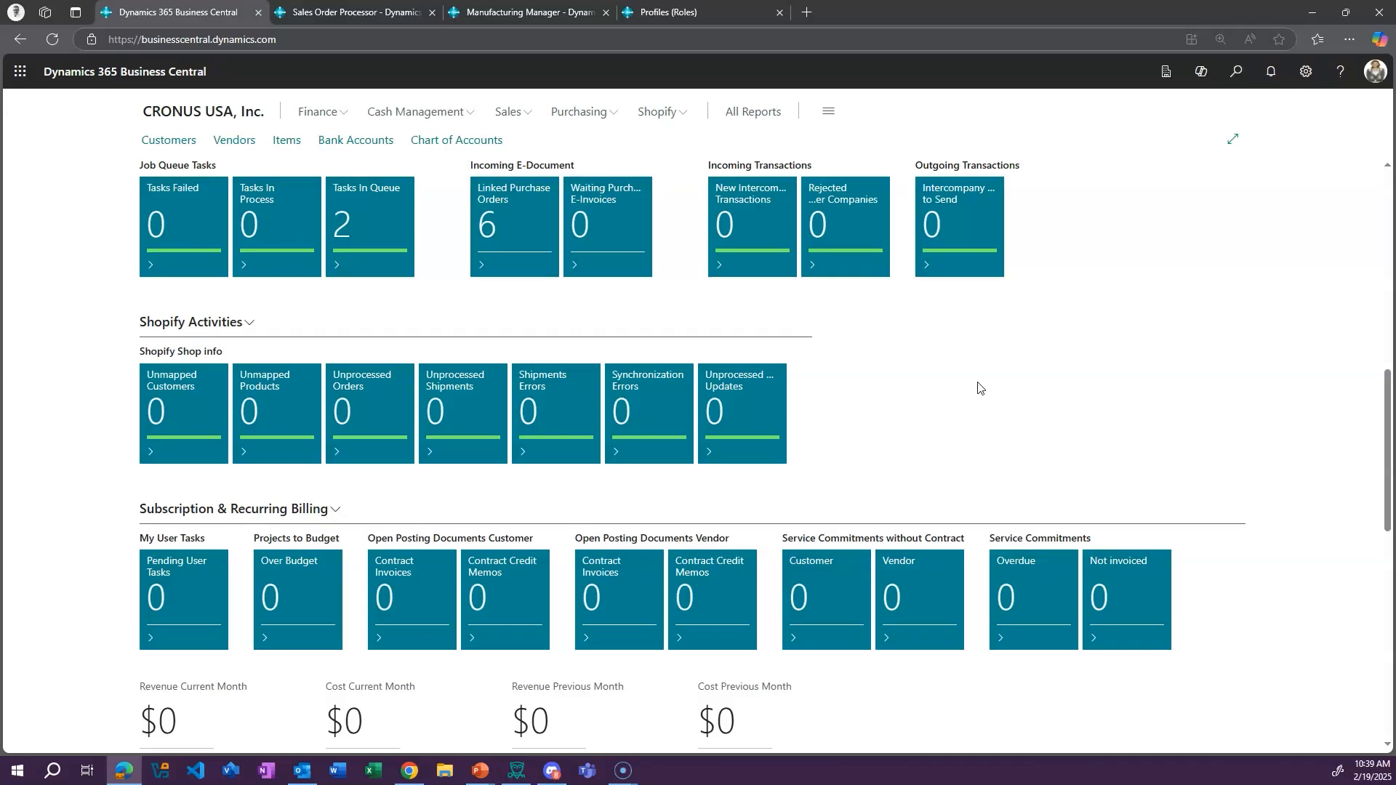
scroll(1025, 414, down, 7)
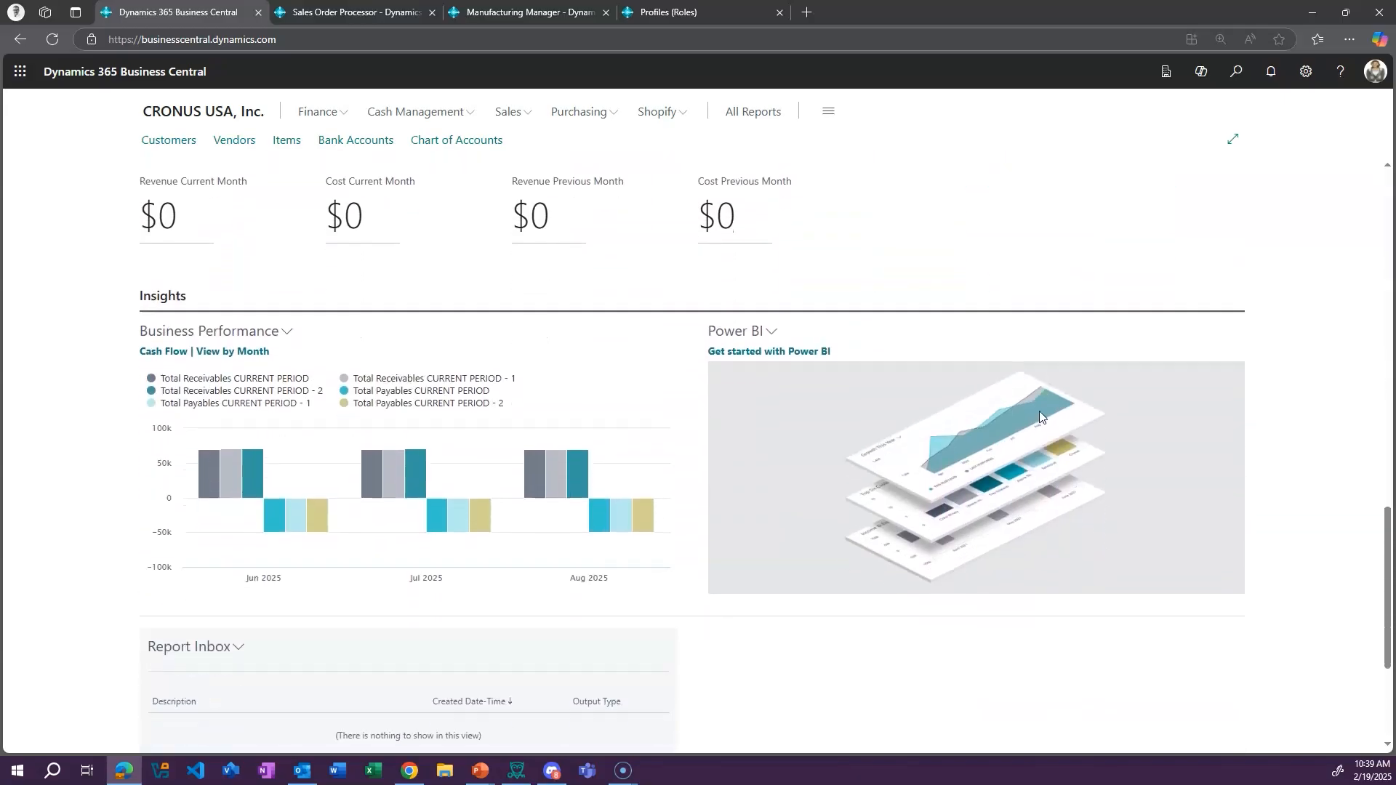
scroll(1185, 331, down, 2)
scroll(1205, 635, up, 1)
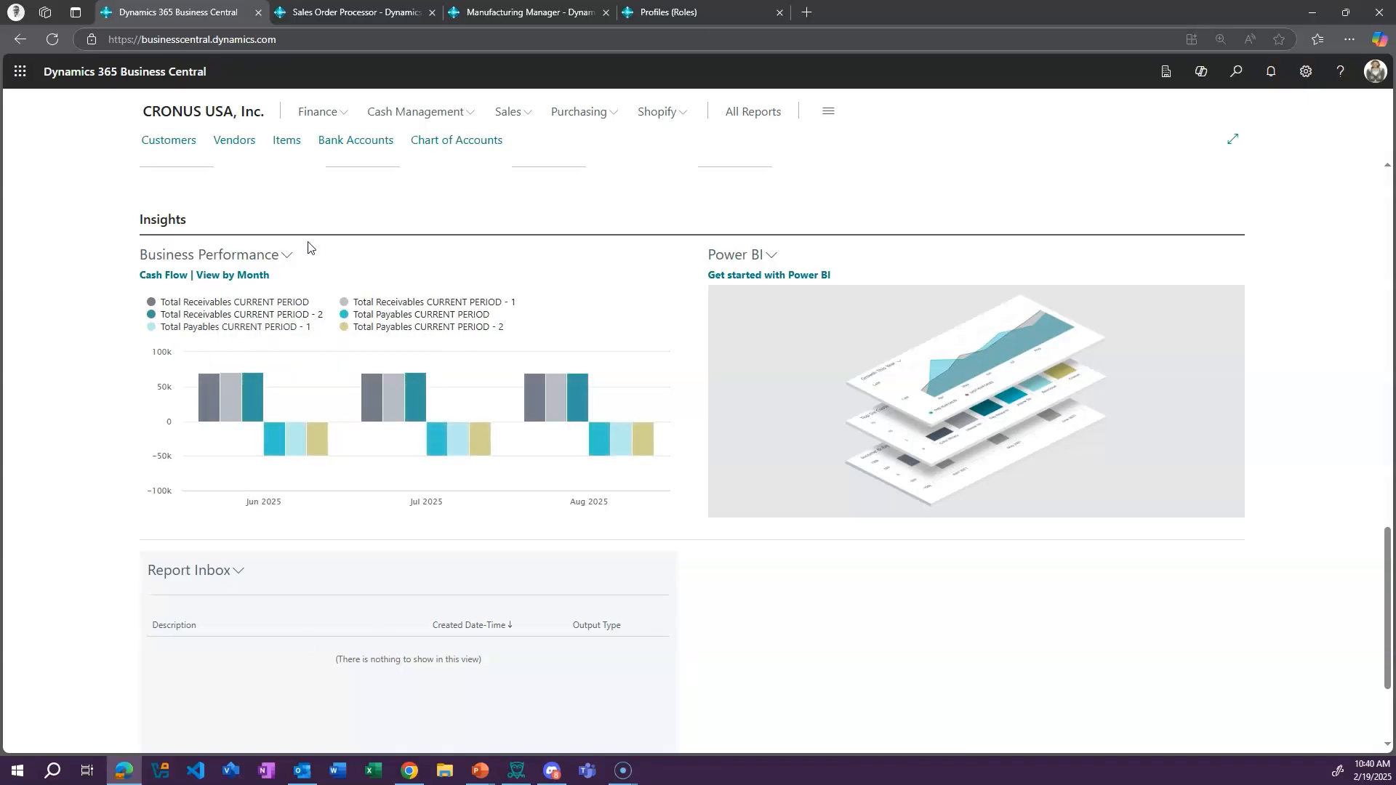
Step the Business Performance chart back two charts to Top Five Customers by Sales Value
click(287, 256)
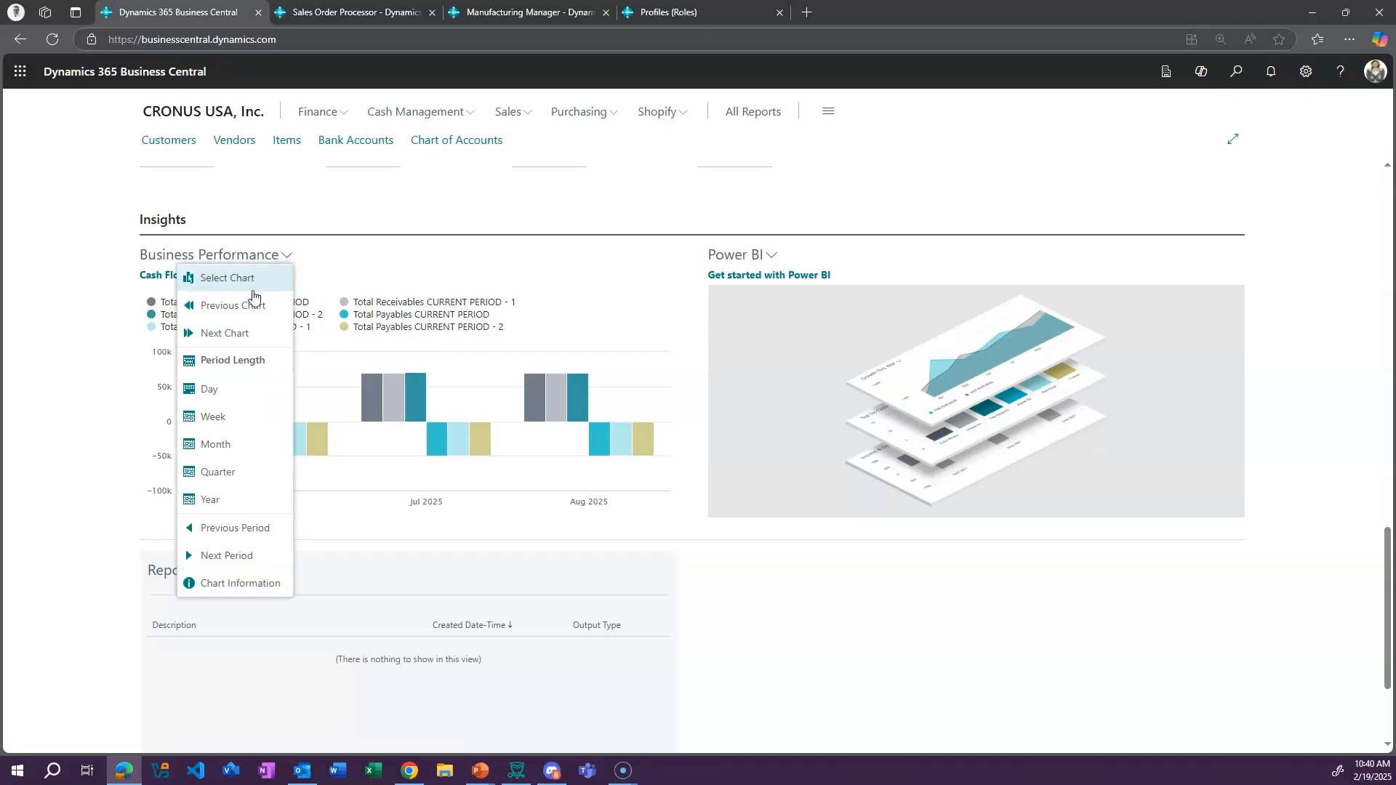
click(225, 305)
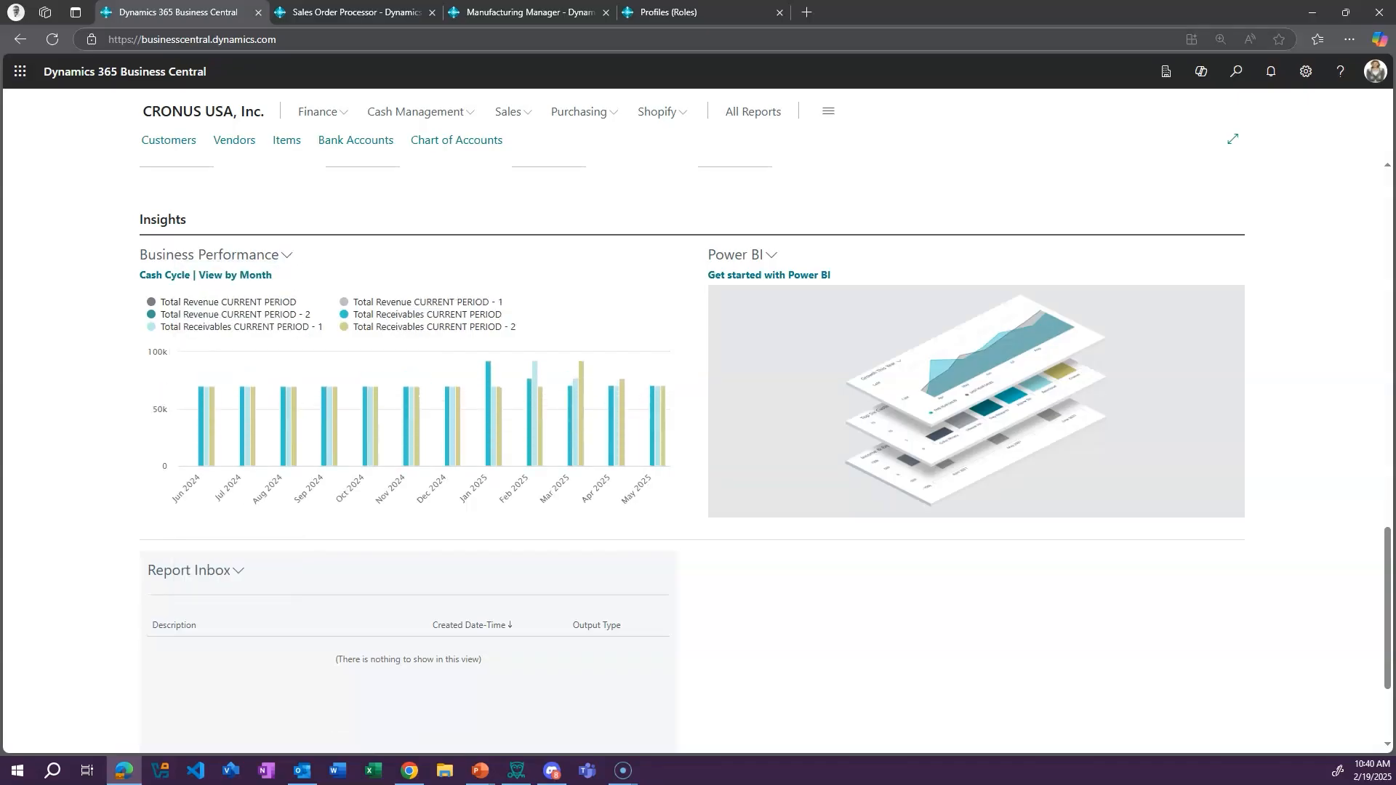
click(290, 258)
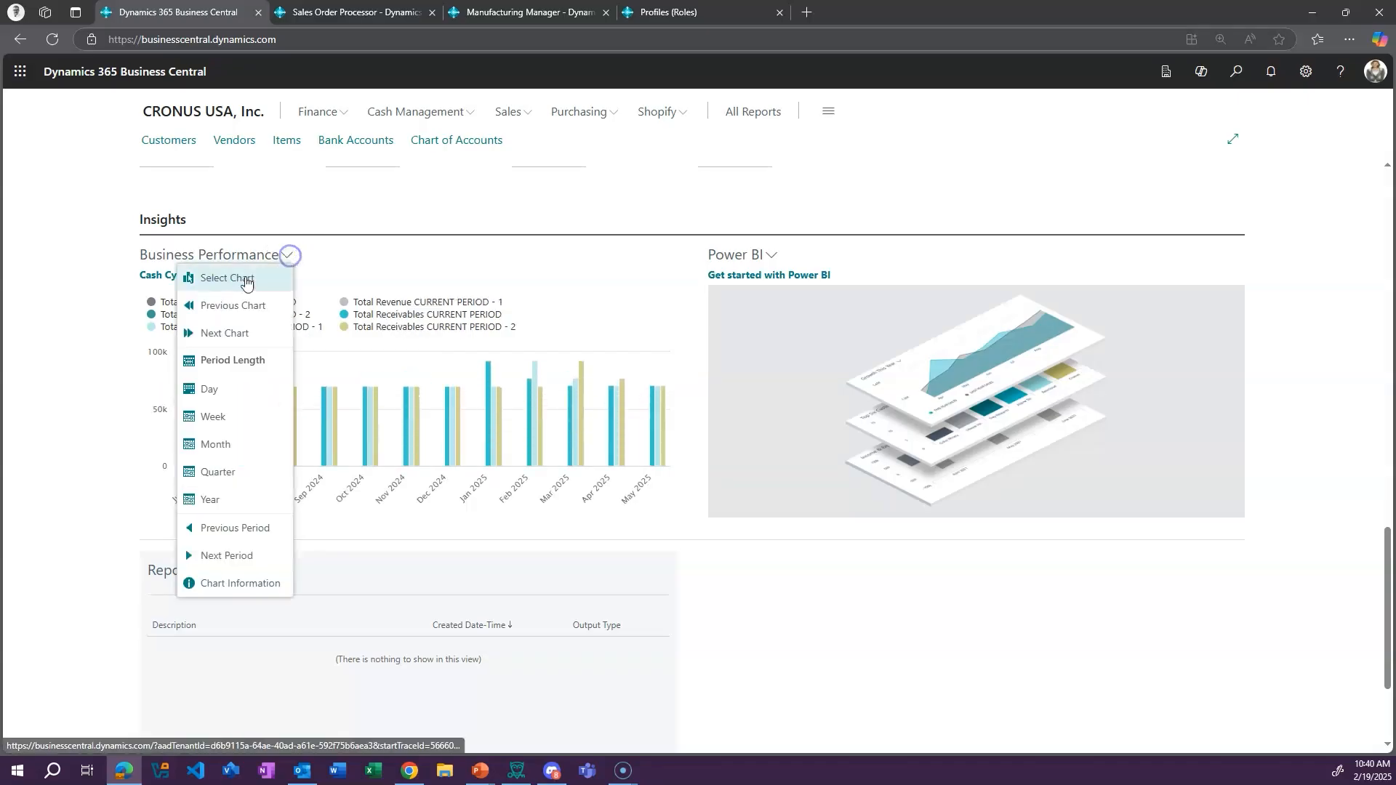
click(223, 304)
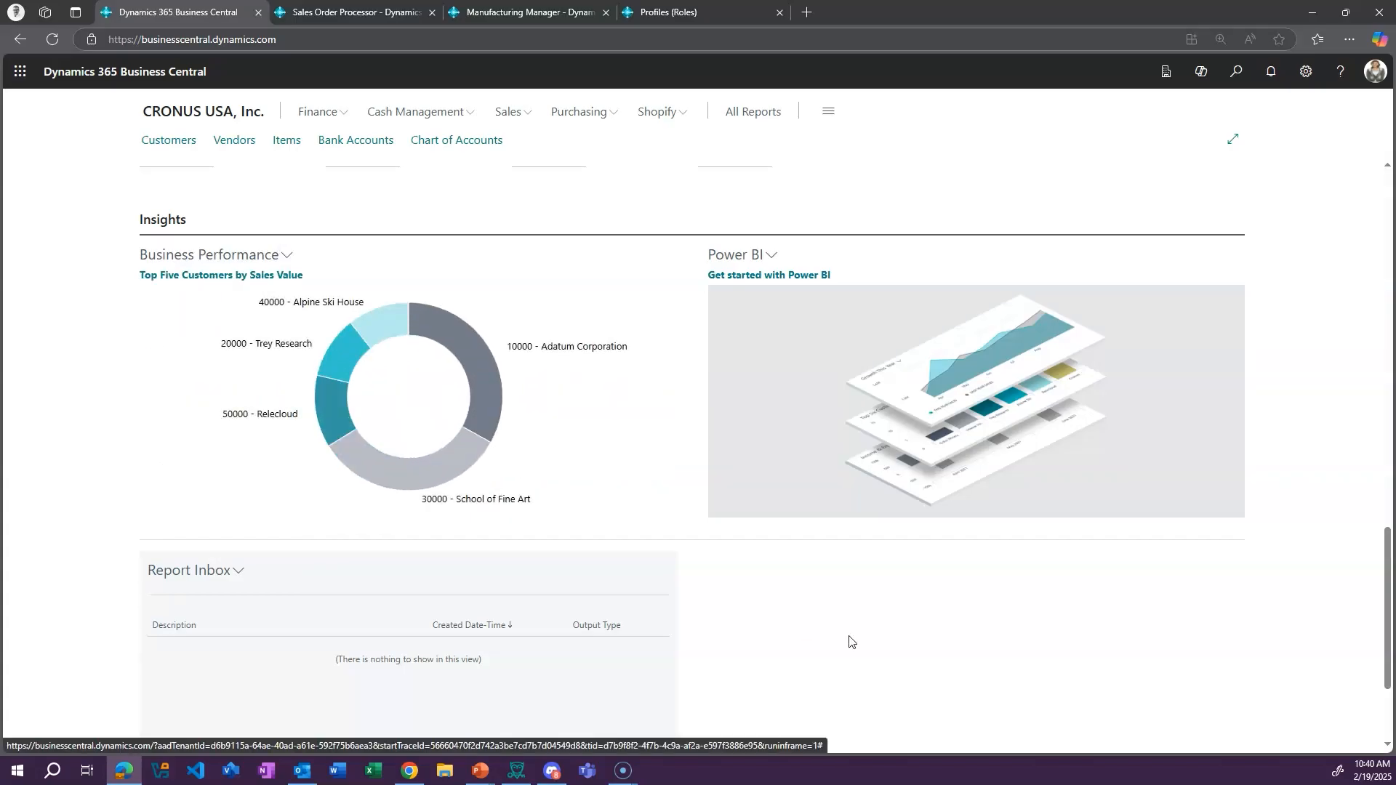
View the Report Inbox on the home page, then reopen the Sales Quotes list from its tile and leave it again
scroll(919, 625, down, 2)
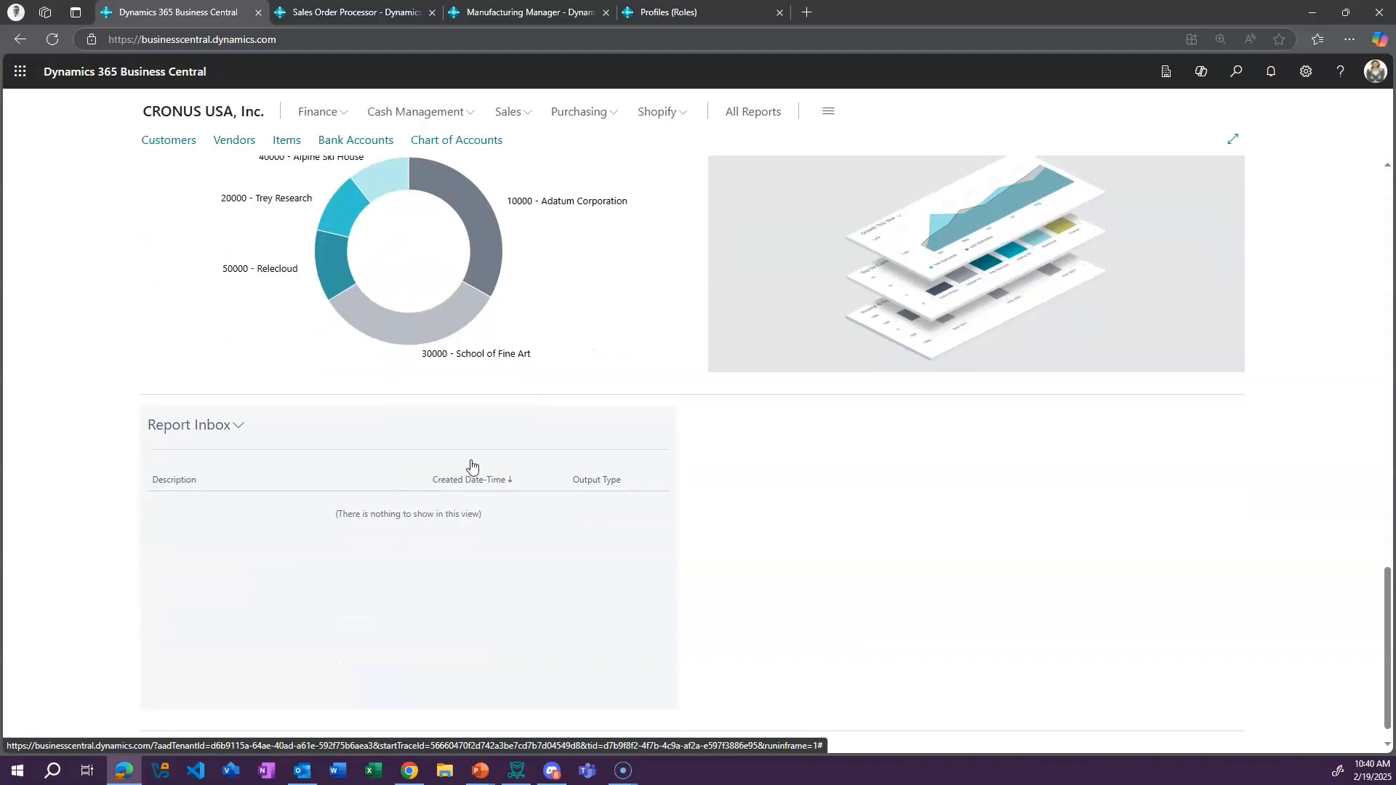
scroll(916, 564, up, 15)
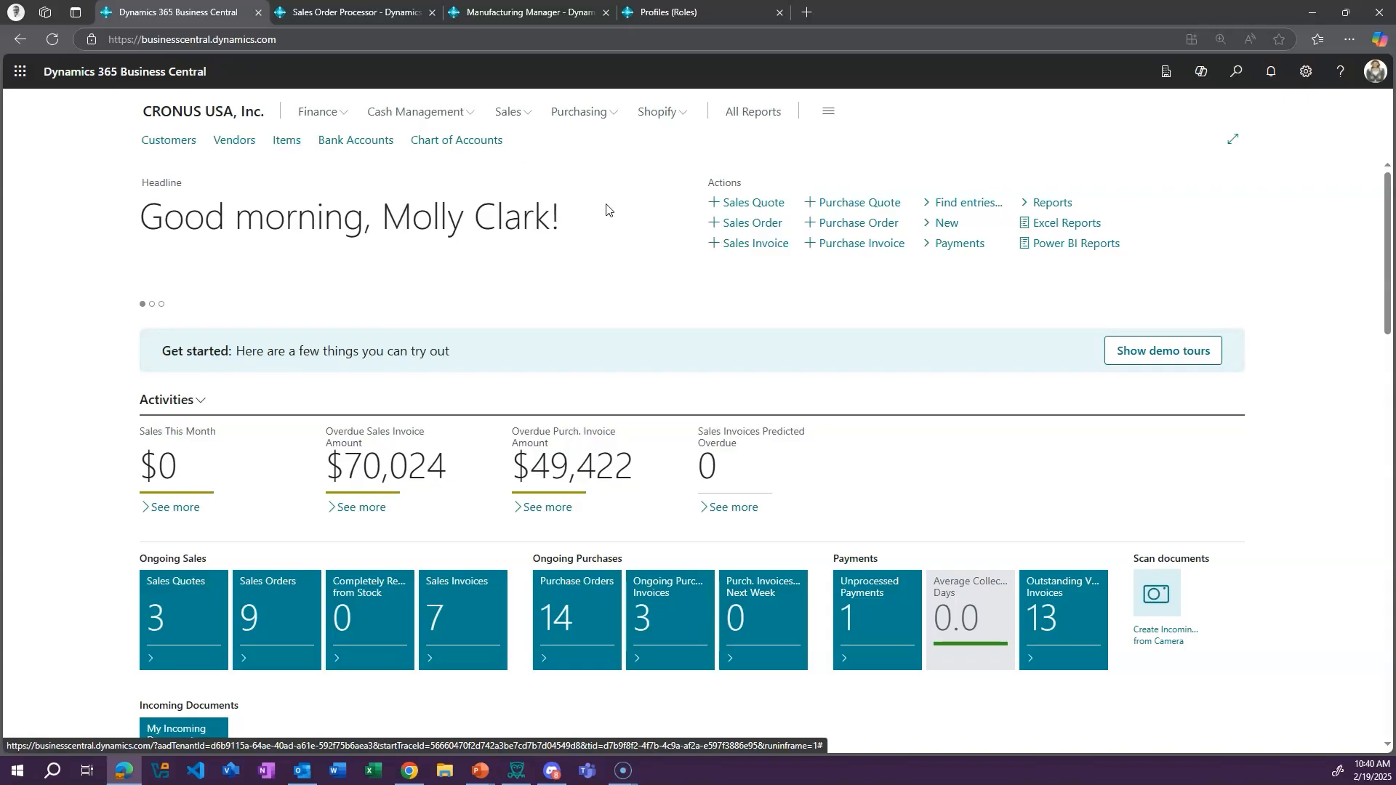
click(163, 616)
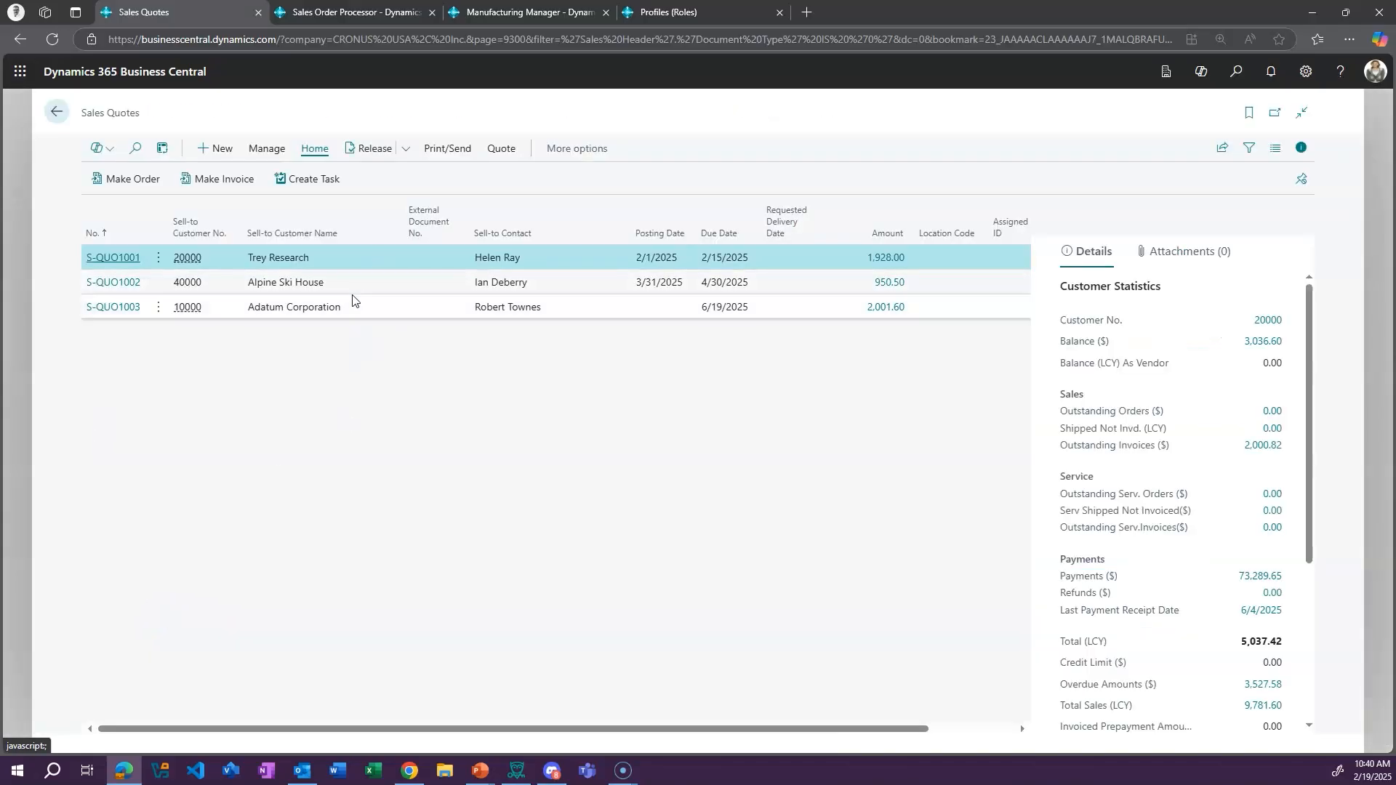
click(56, 112)
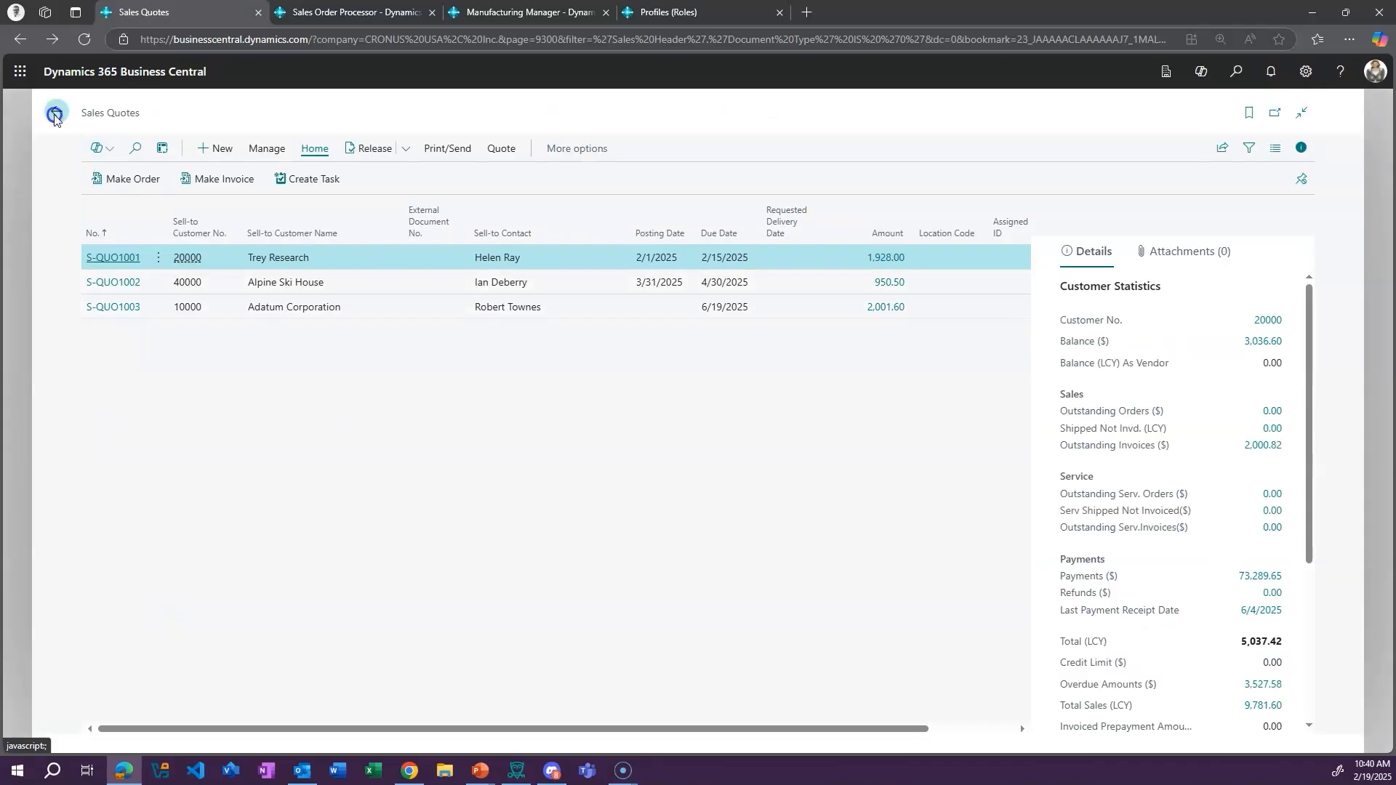
Open the Items list and show its details pane
click(290, 146)
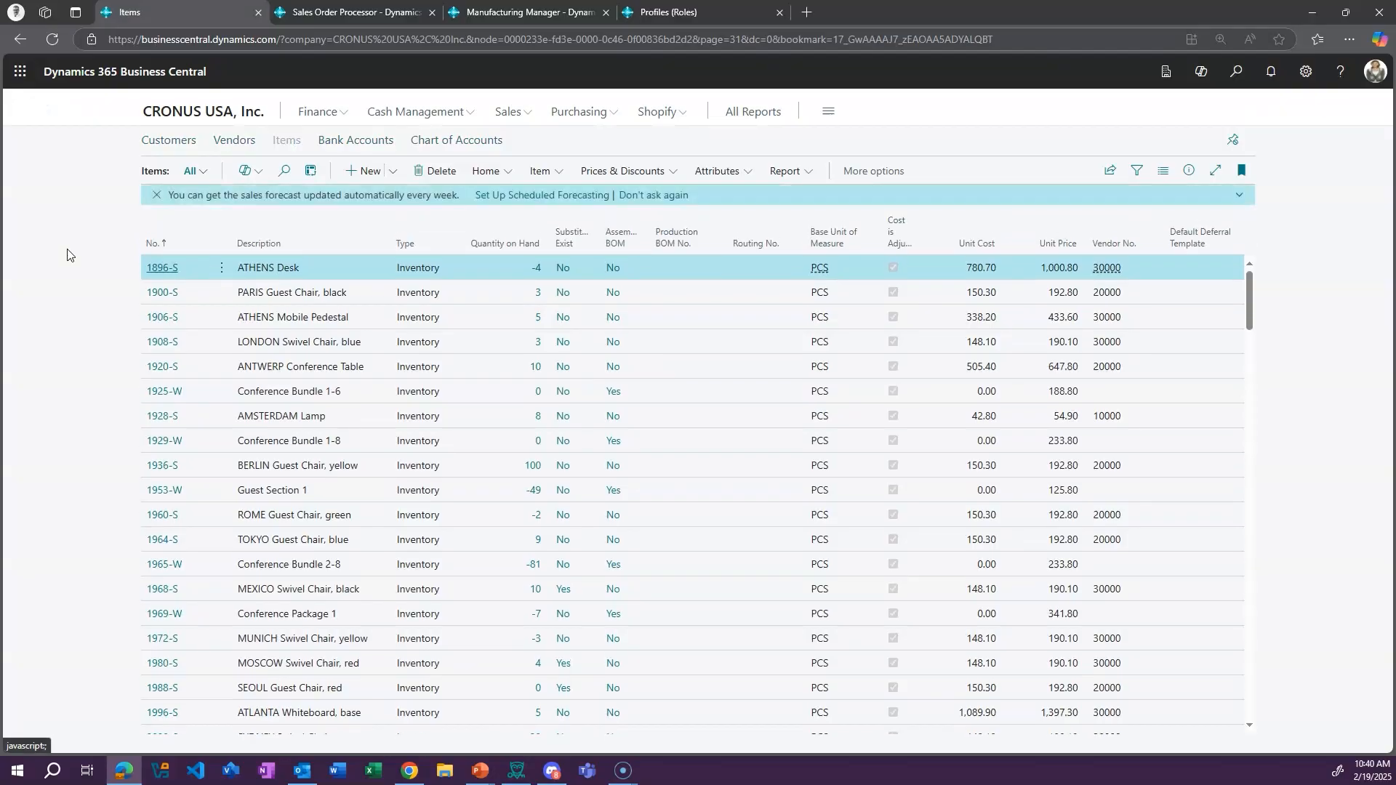
click(1189, 170)
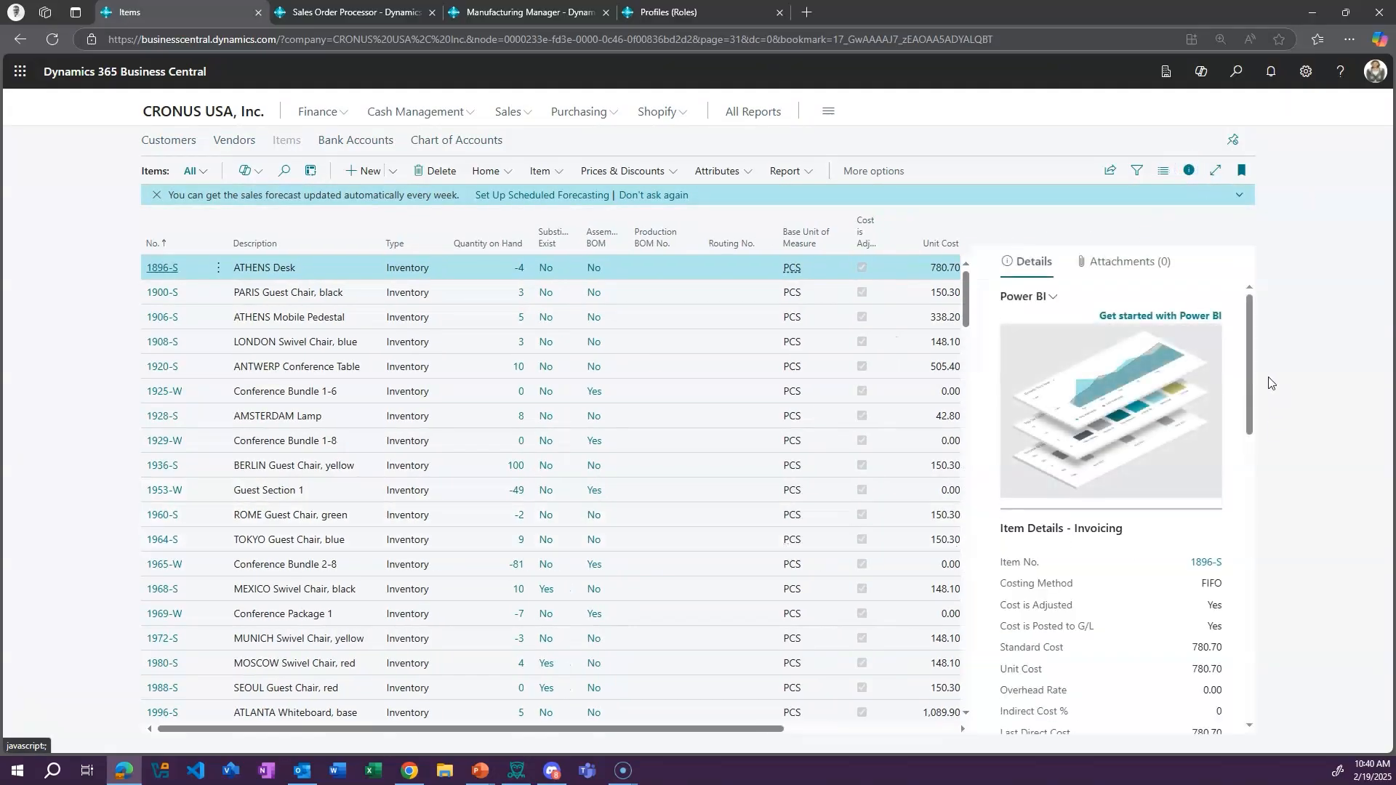
Look through the item information in the Items list's details pane, then hide the pane
drag(1254, 385, 1259, 349)
mouse_move(1253, 380)
mouse_down()
mouse_move(1238, 680)
mouse_move(1237, 375)
mouse_move(1249, 722)
mouse_move(1256, 375)
mouse_up()
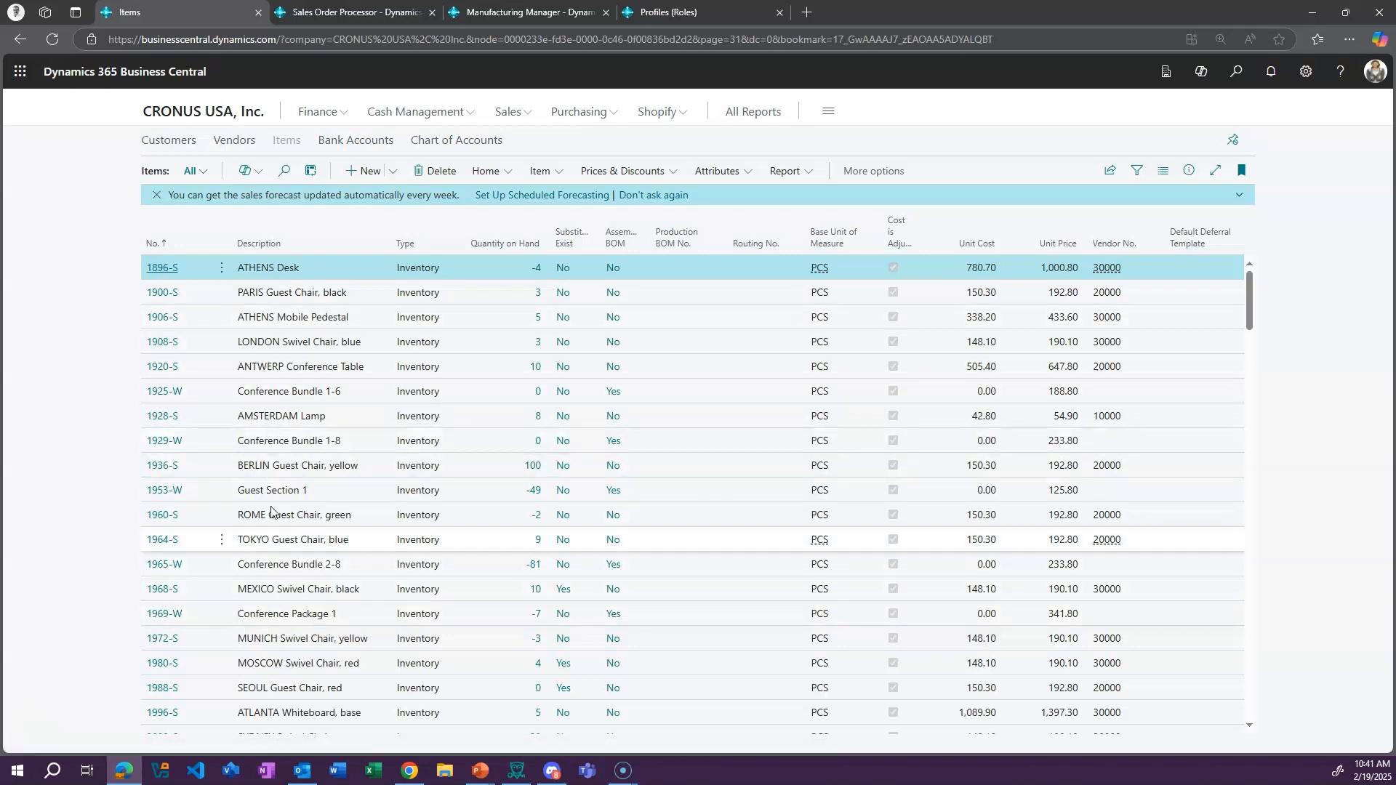
Open the Customers list and switch its layout to List, then Tall Tiles, and back to List
click(169, 139)
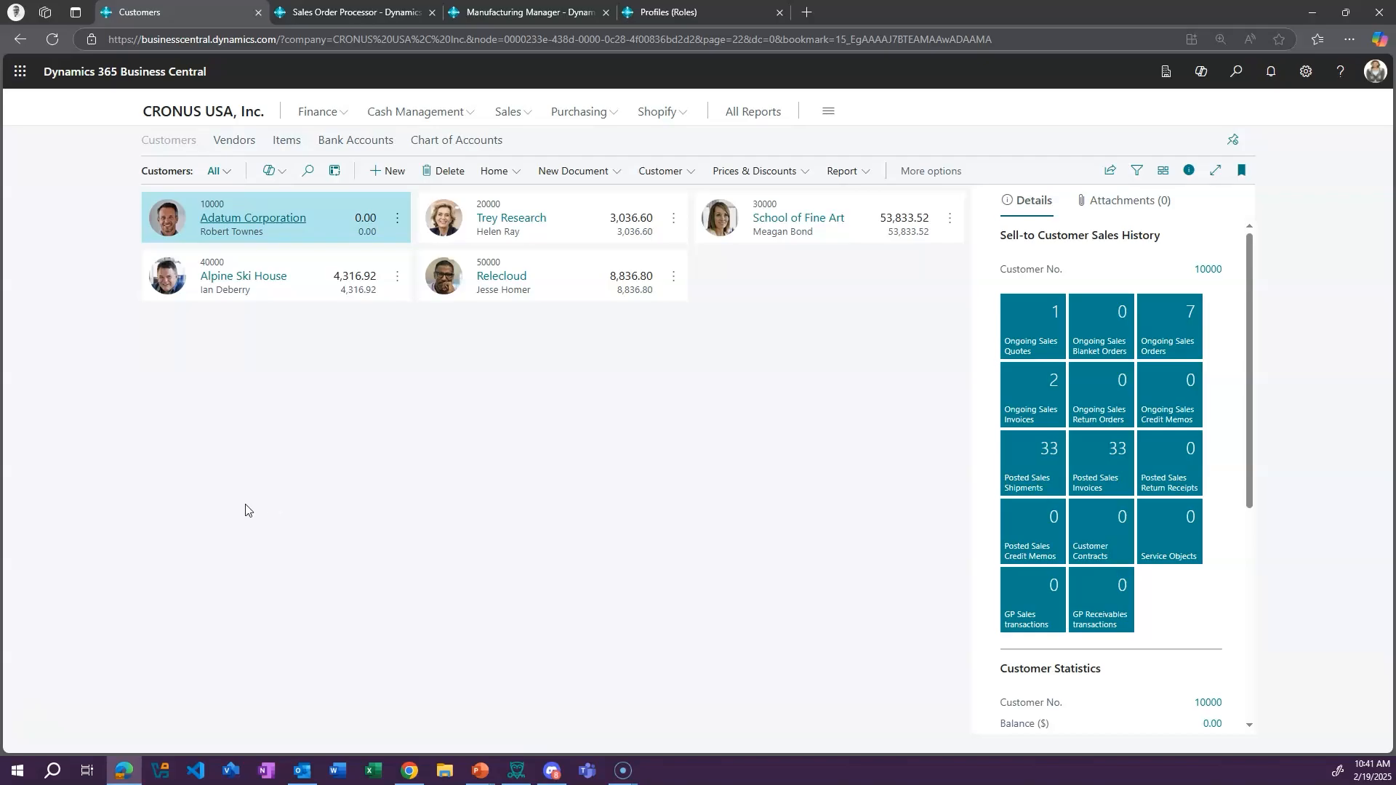
click(1162, 170)
click(1090, 211)
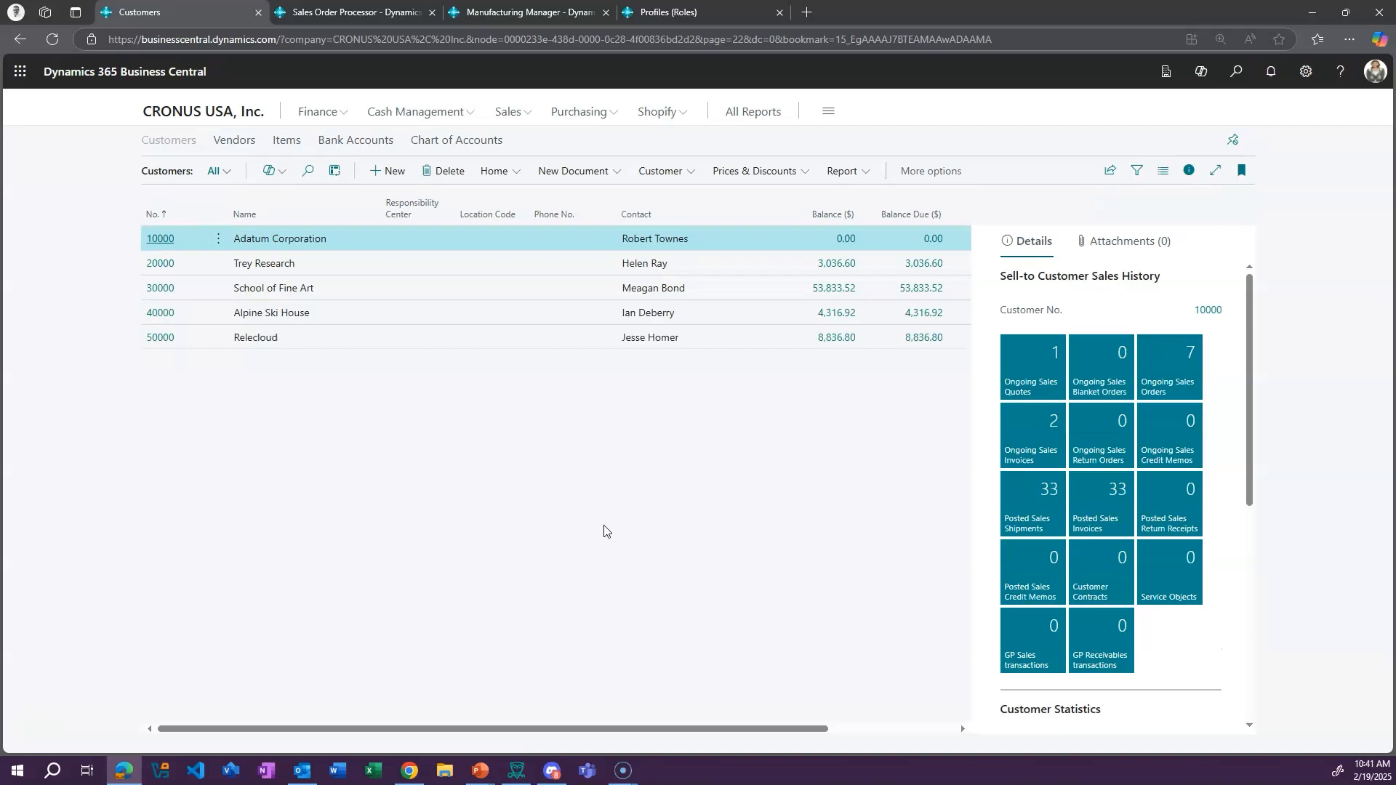
click(1162, 170)
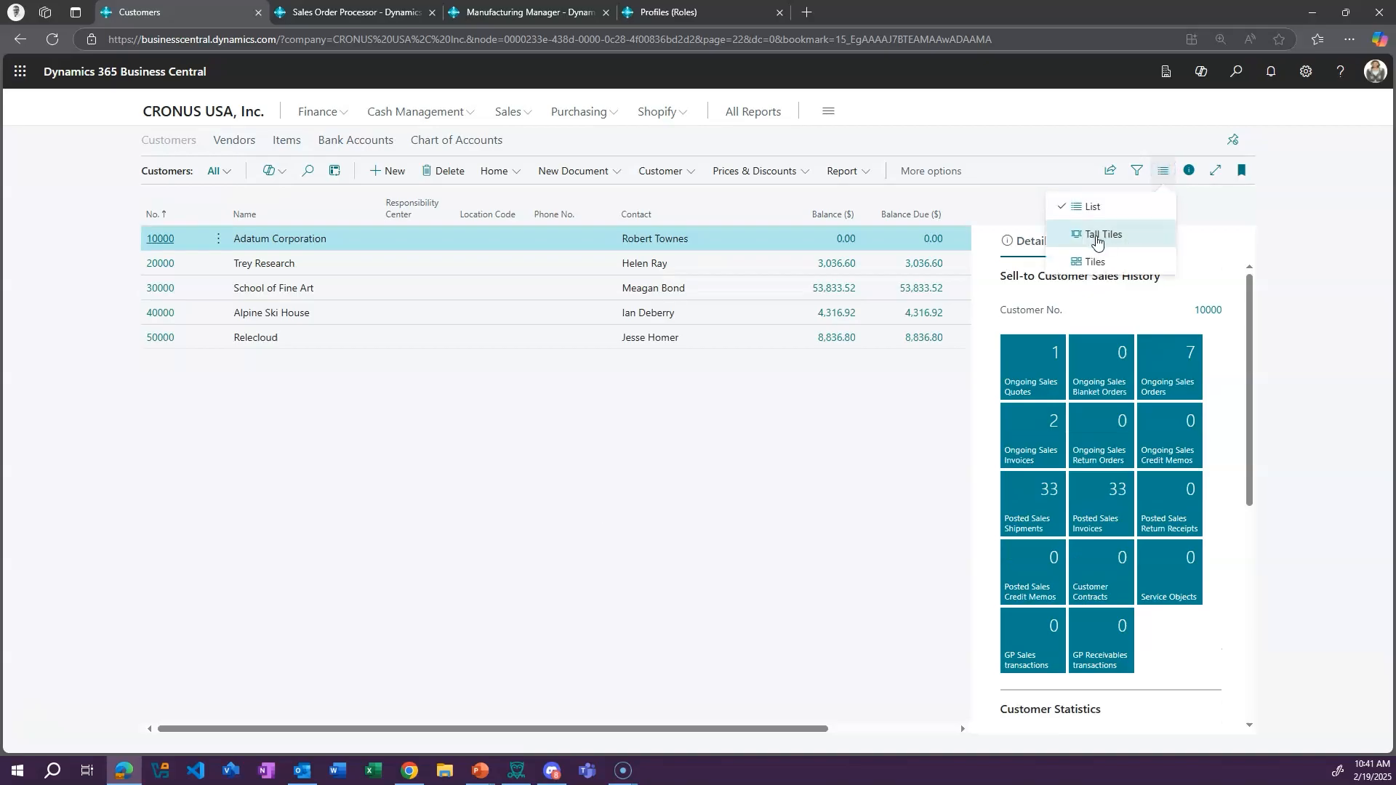
click(1096, 233)
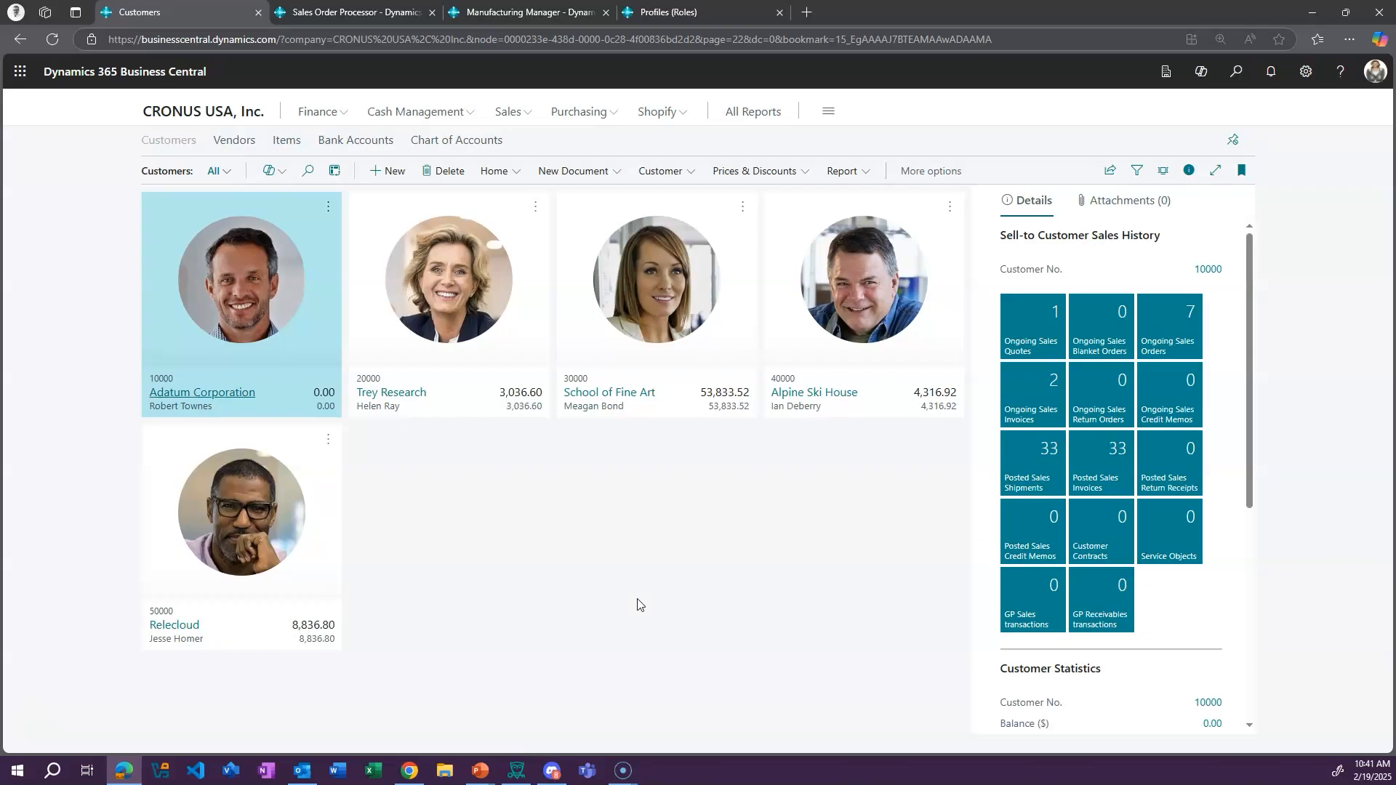
click(1163, 170)
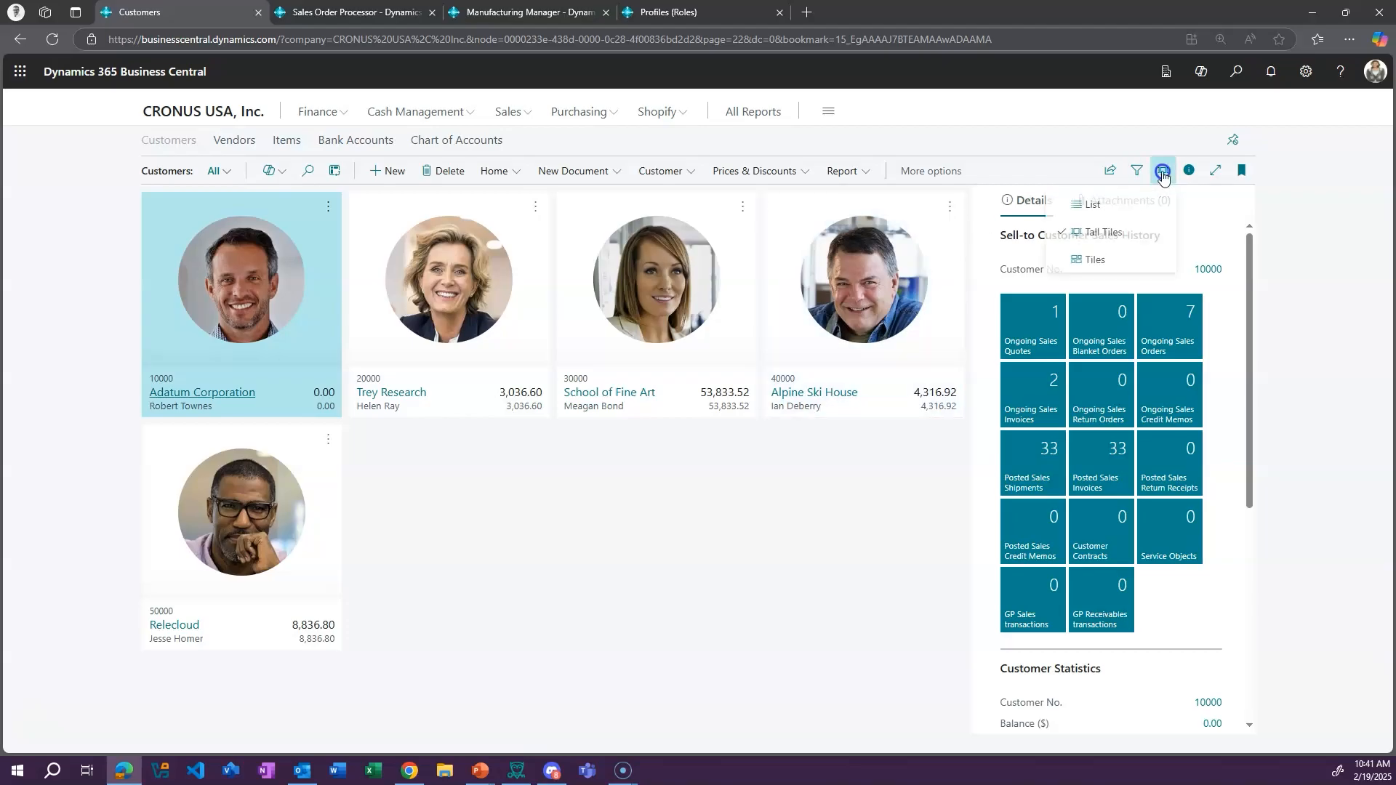
click(1105, 207)
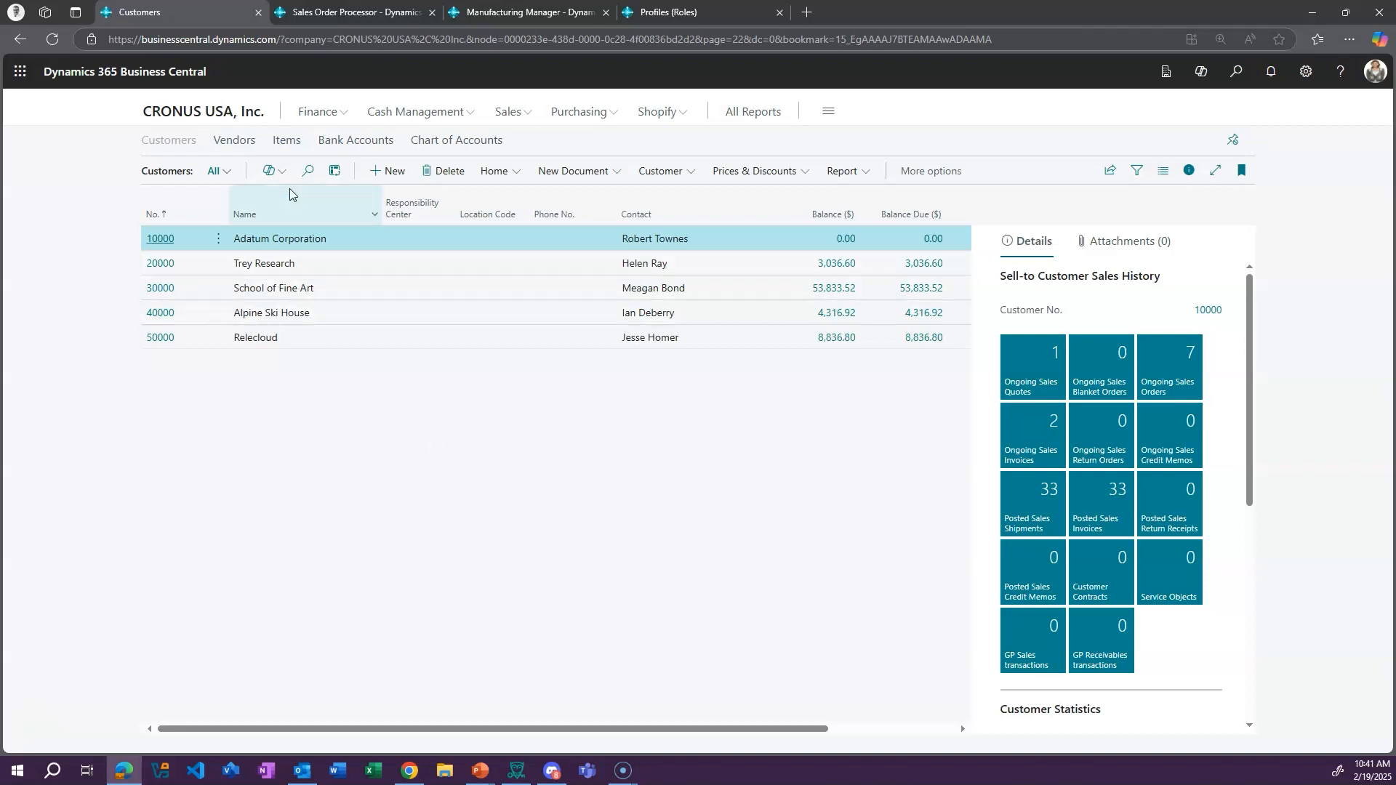
Open the Items list and search it for TOK
click(288, 140)
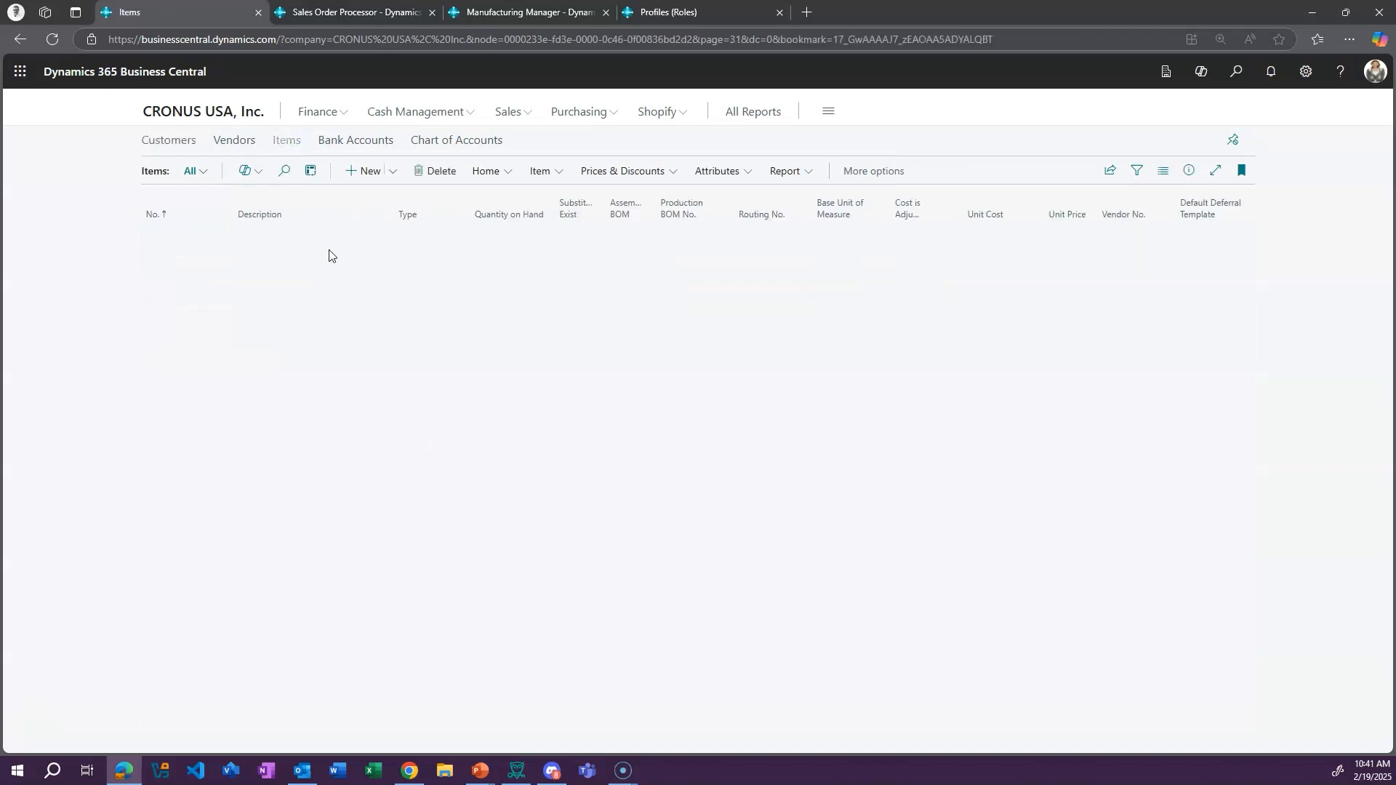
click(282, 170)
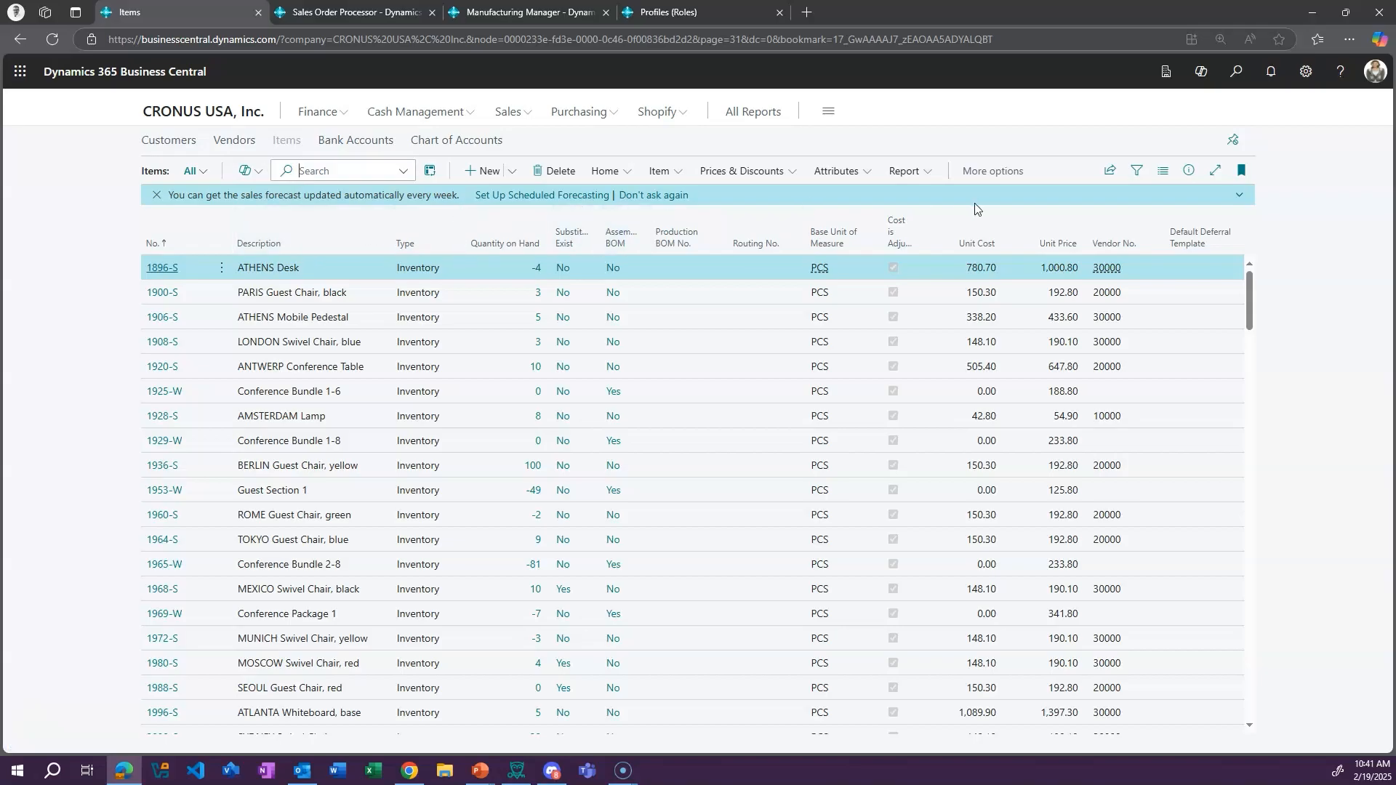
text(T)
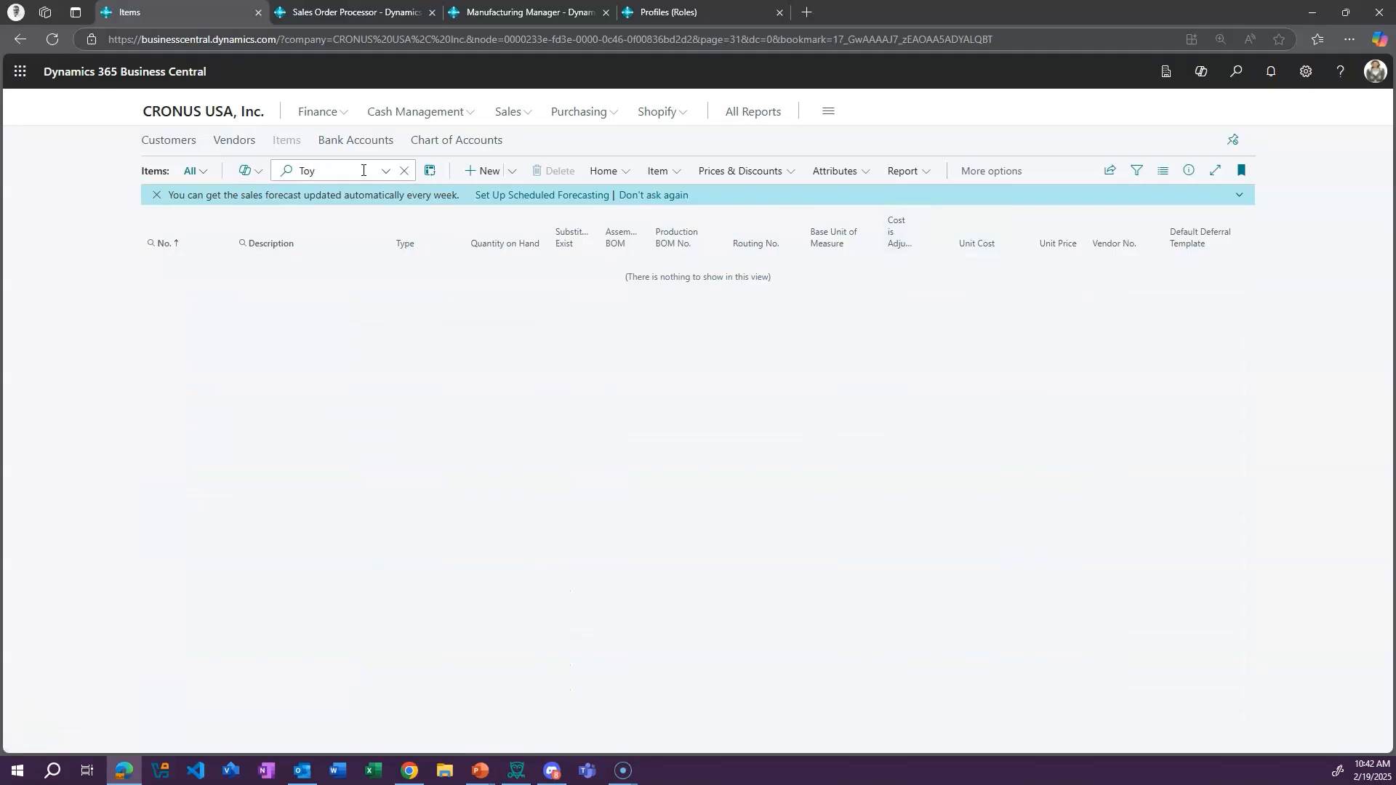
text(O)
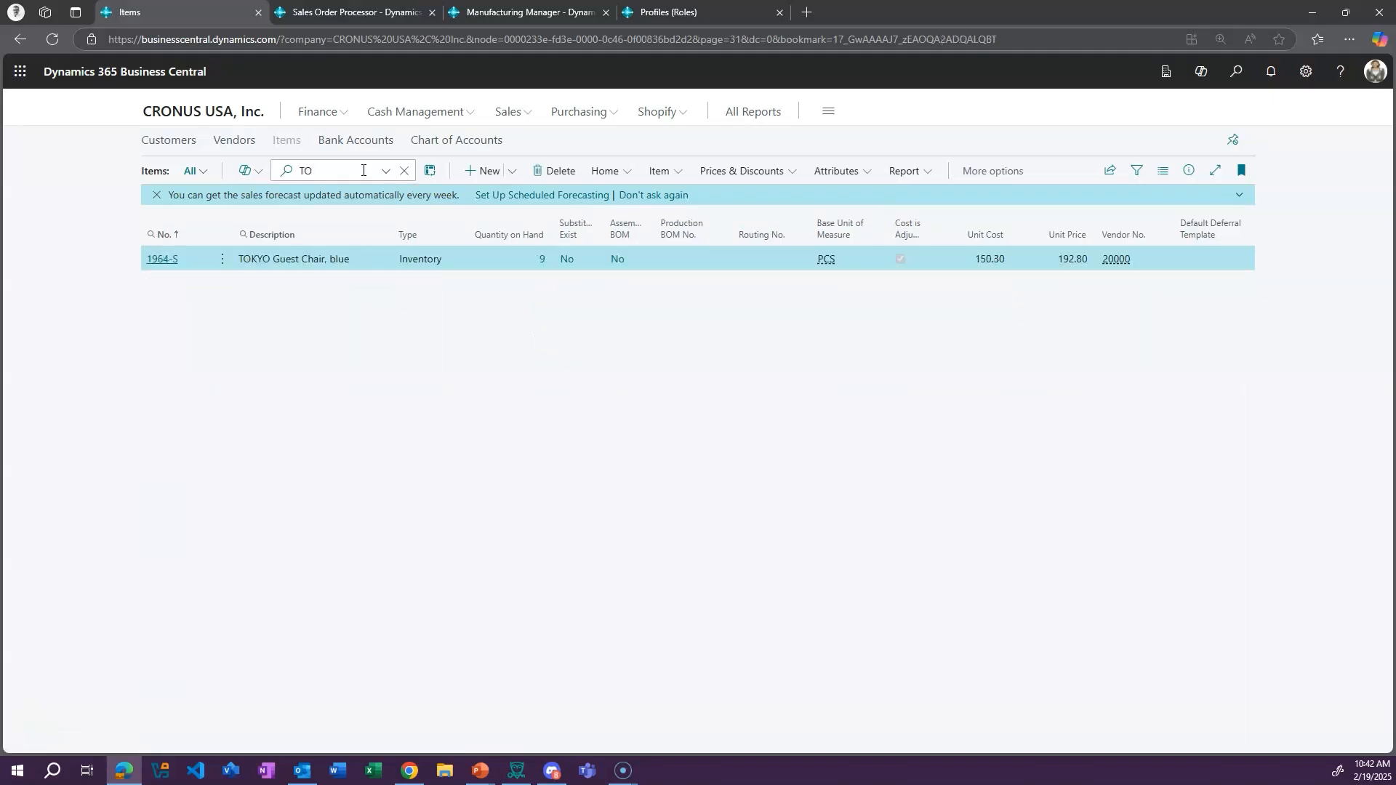
text(KYO)
Search the Items list for 1900 instead, then clear the search
double_click(346, 170)
key(BackSpace)
text(1900)
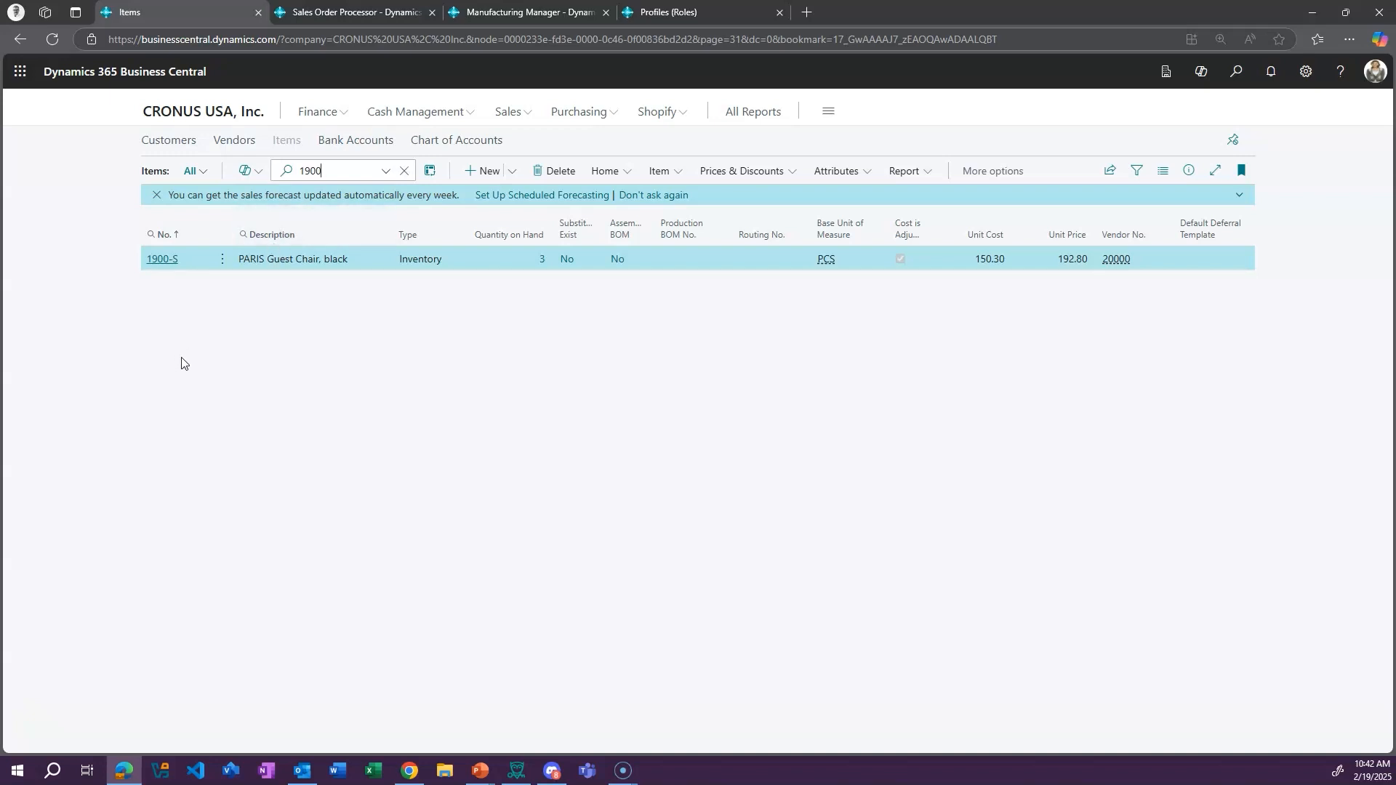
click(404, 170)
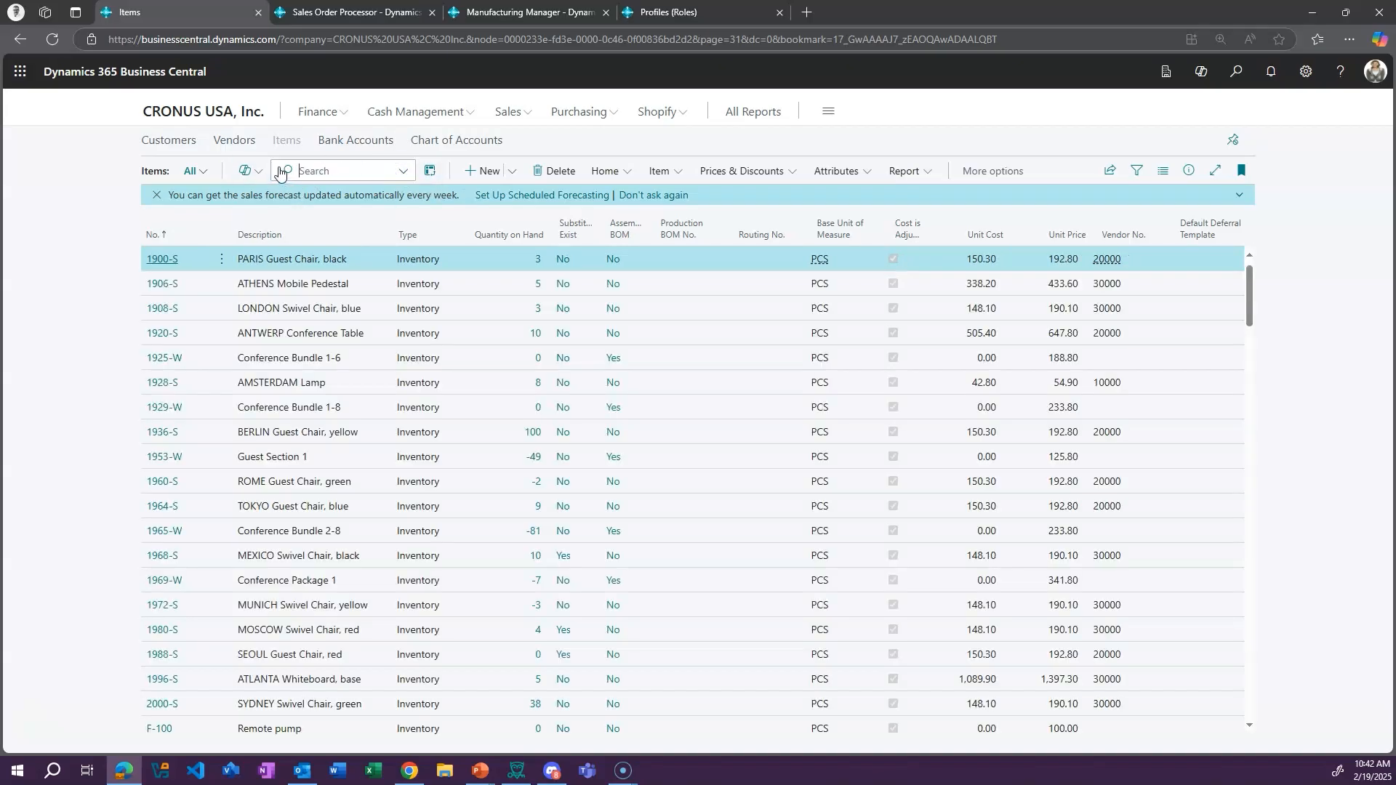
Show the filter pane and filter the Items list by No. with the range 1900..1940
click(1144, 170)
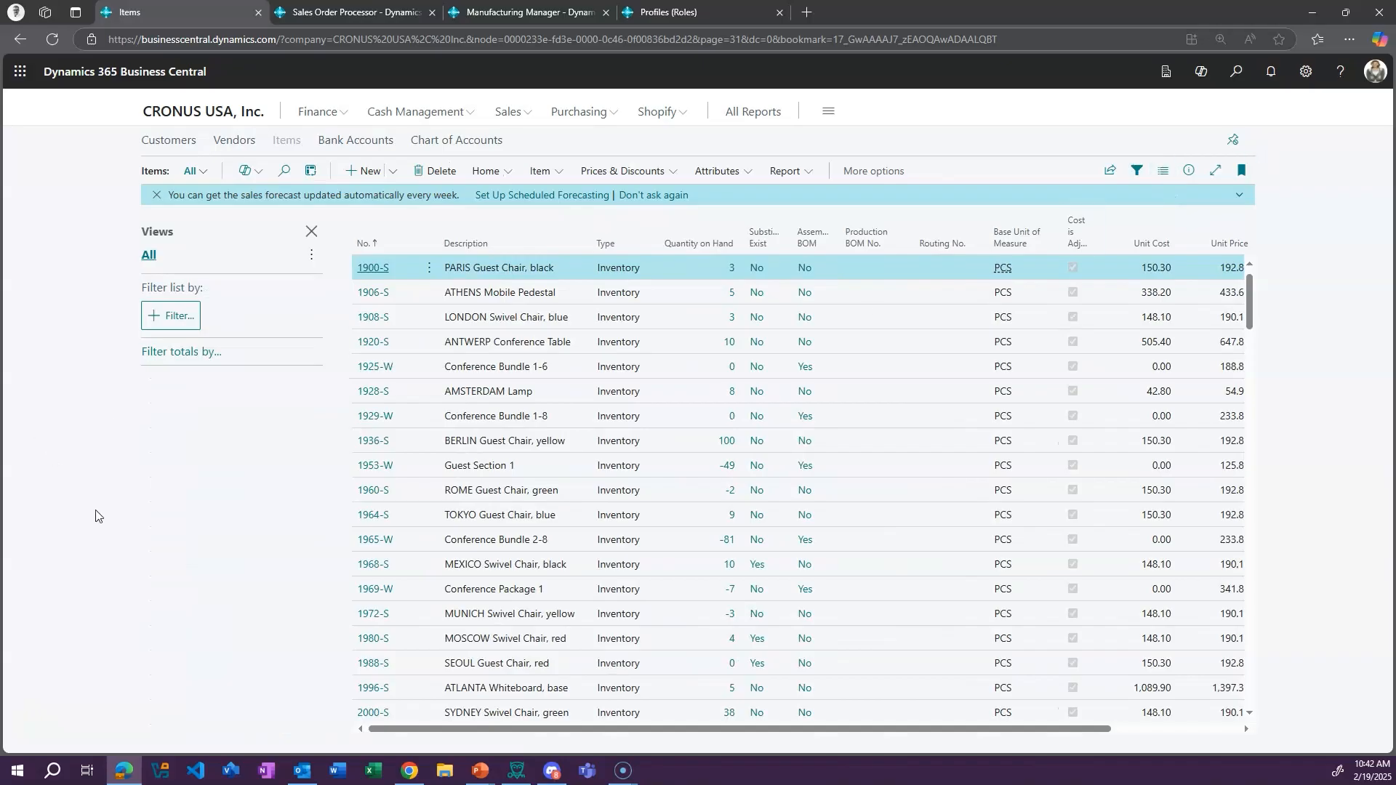
click(173, 315)
click(156, 393)
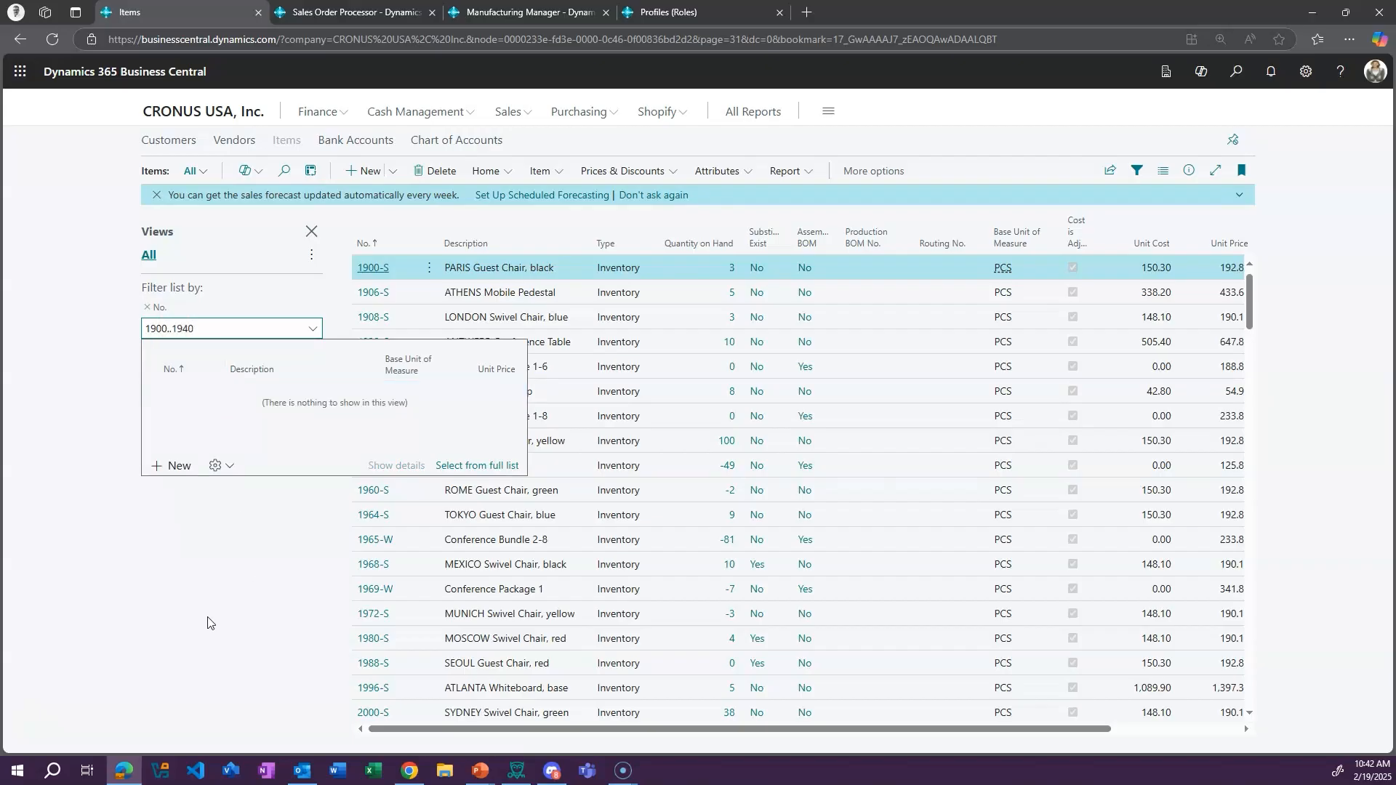
click(194, 585)
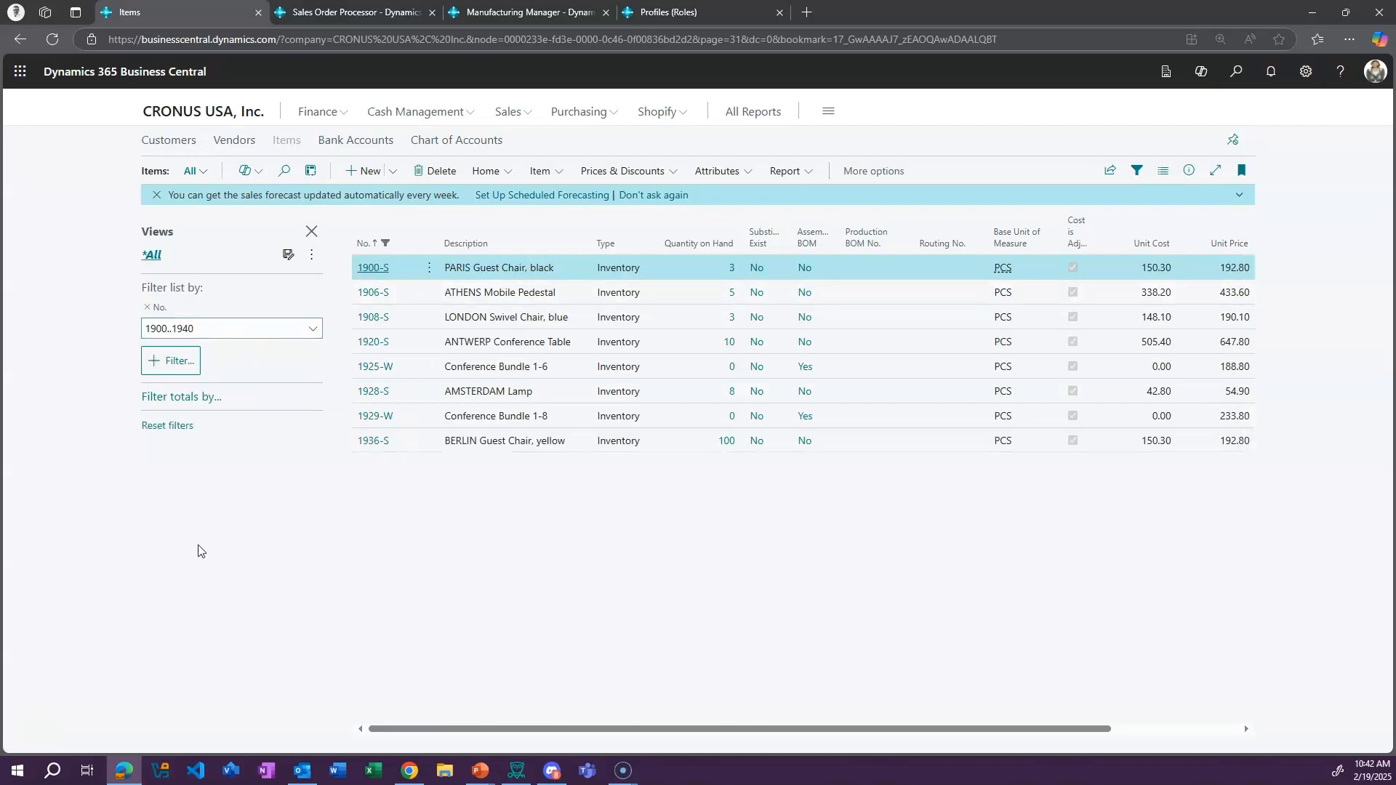
Add a Description filter of *Chair* to the Items list
click(174, 361)
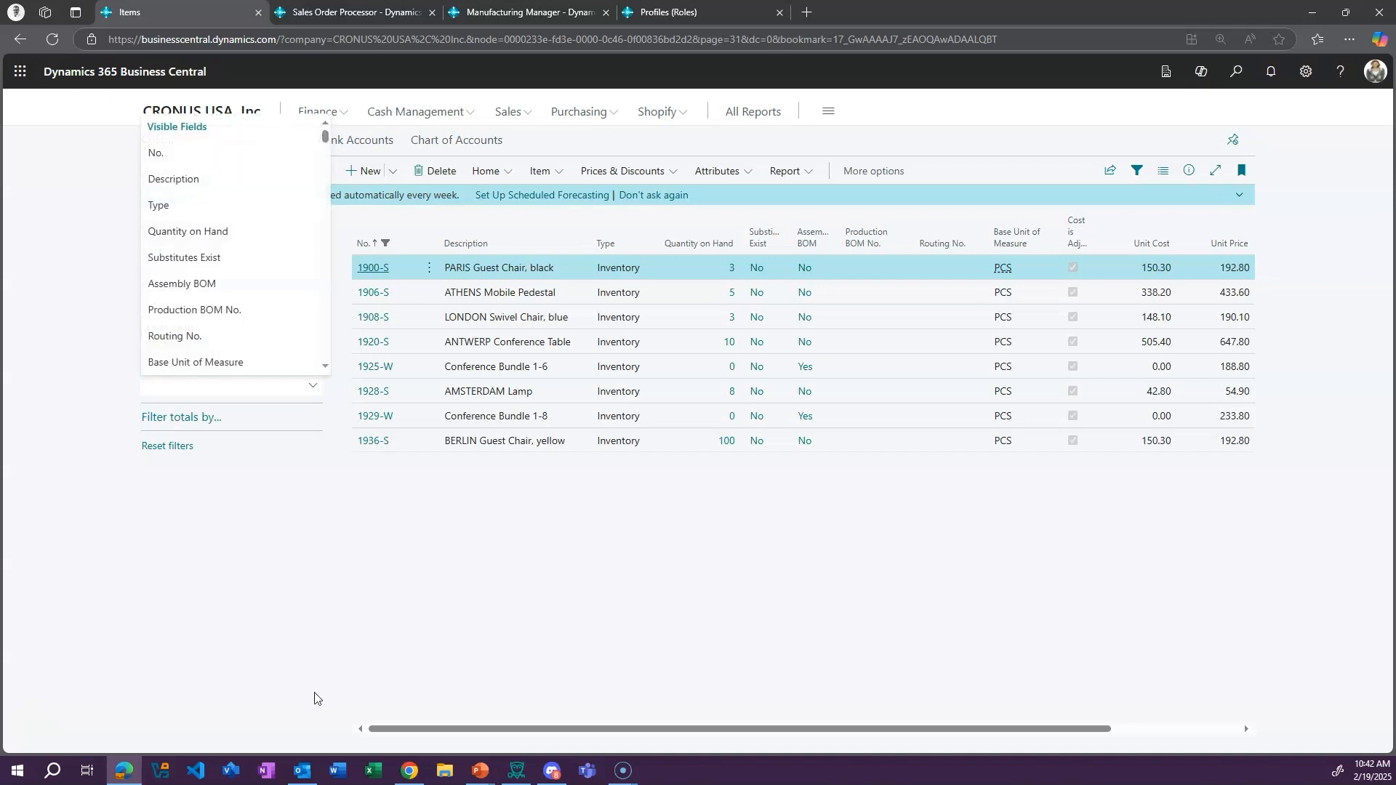
click(198, 180)
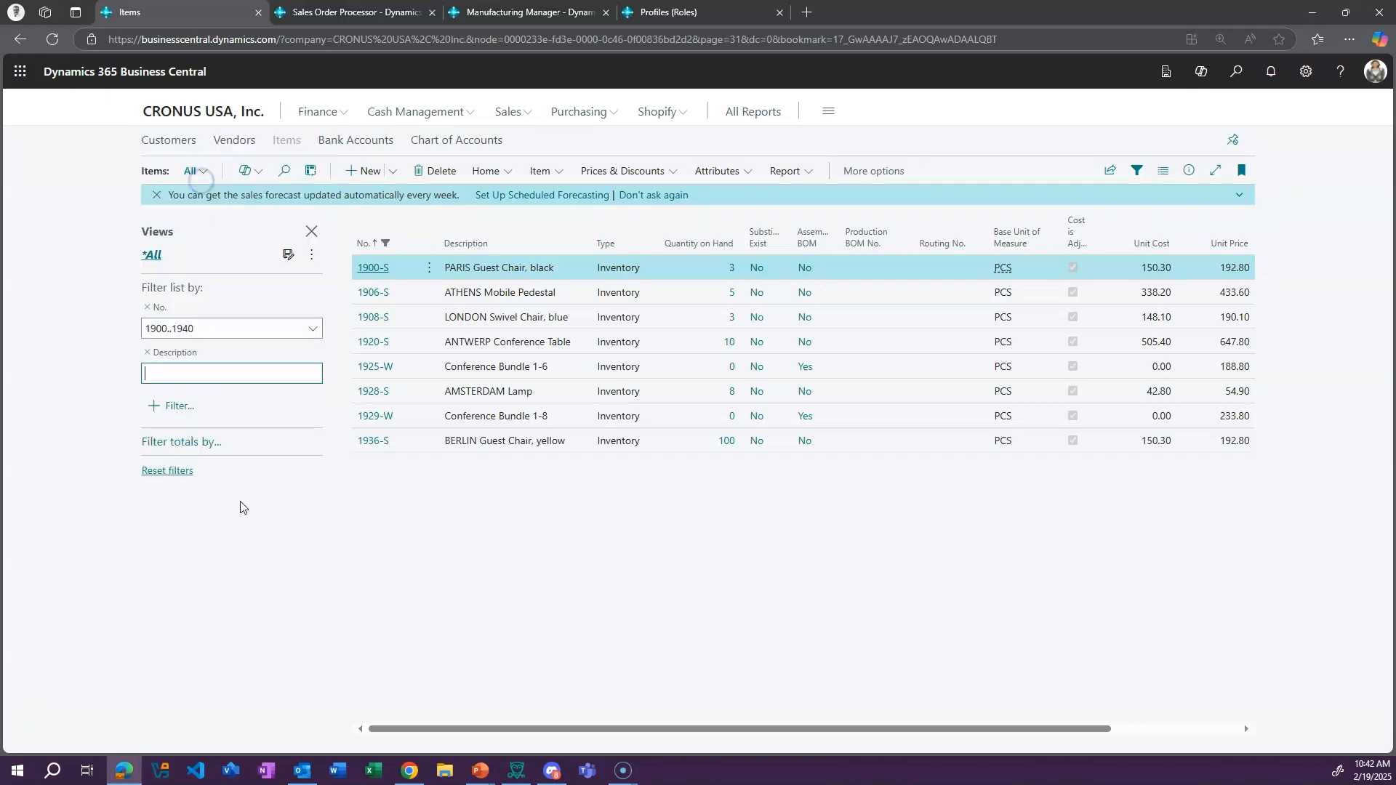
text(Chair)
key(Home)
text(*)
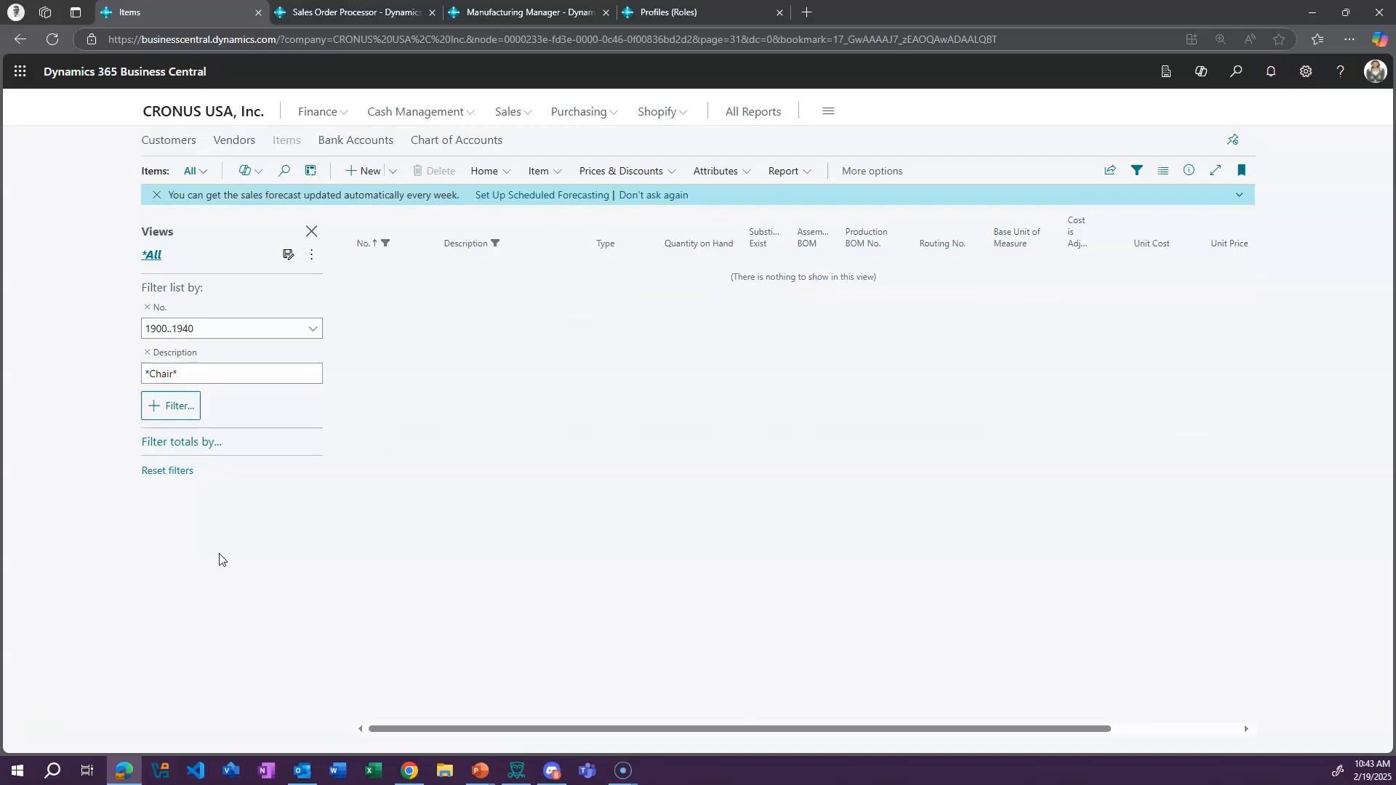
key(Tab)
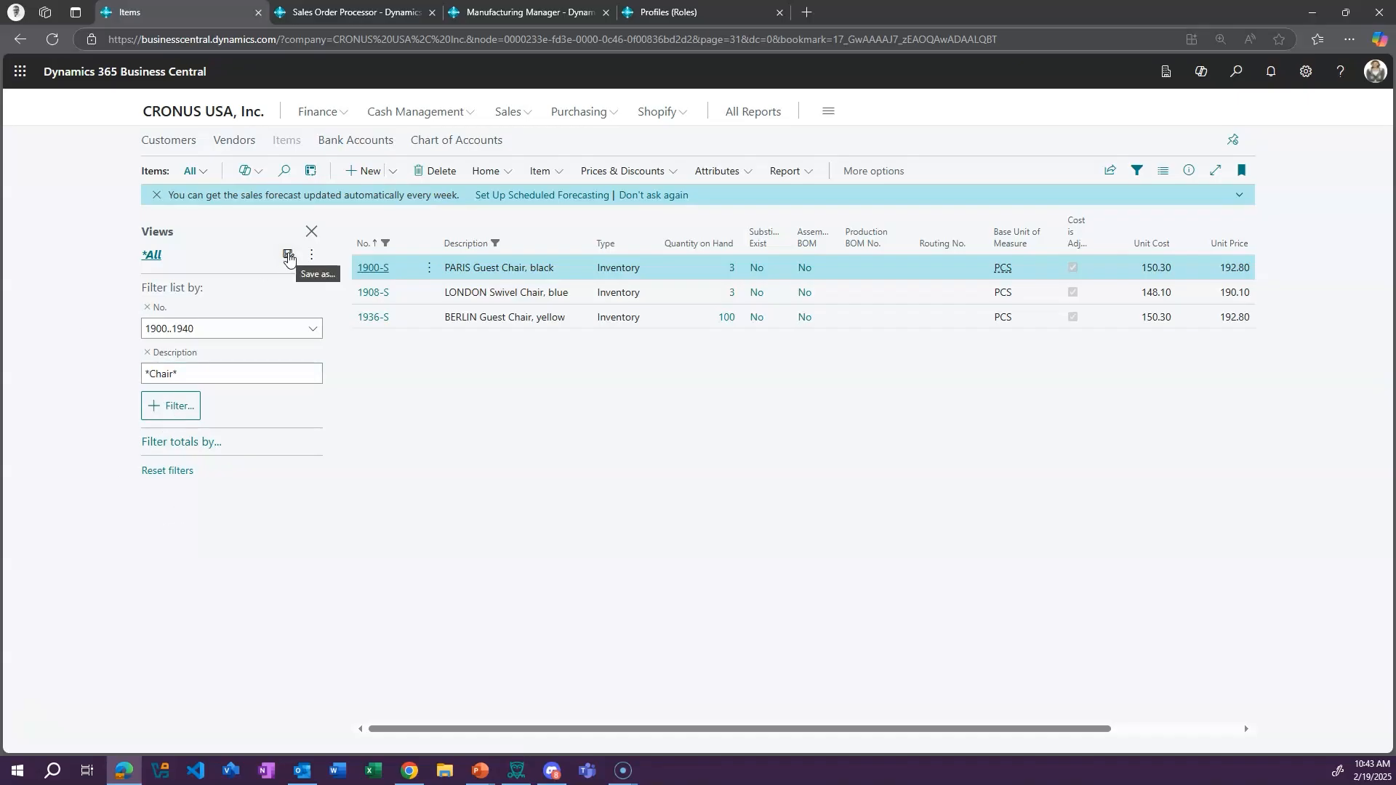
Save the filtered Items list as a view named Chairs <1940 and open that view
click(288, 256)
text(Chairs <1940)
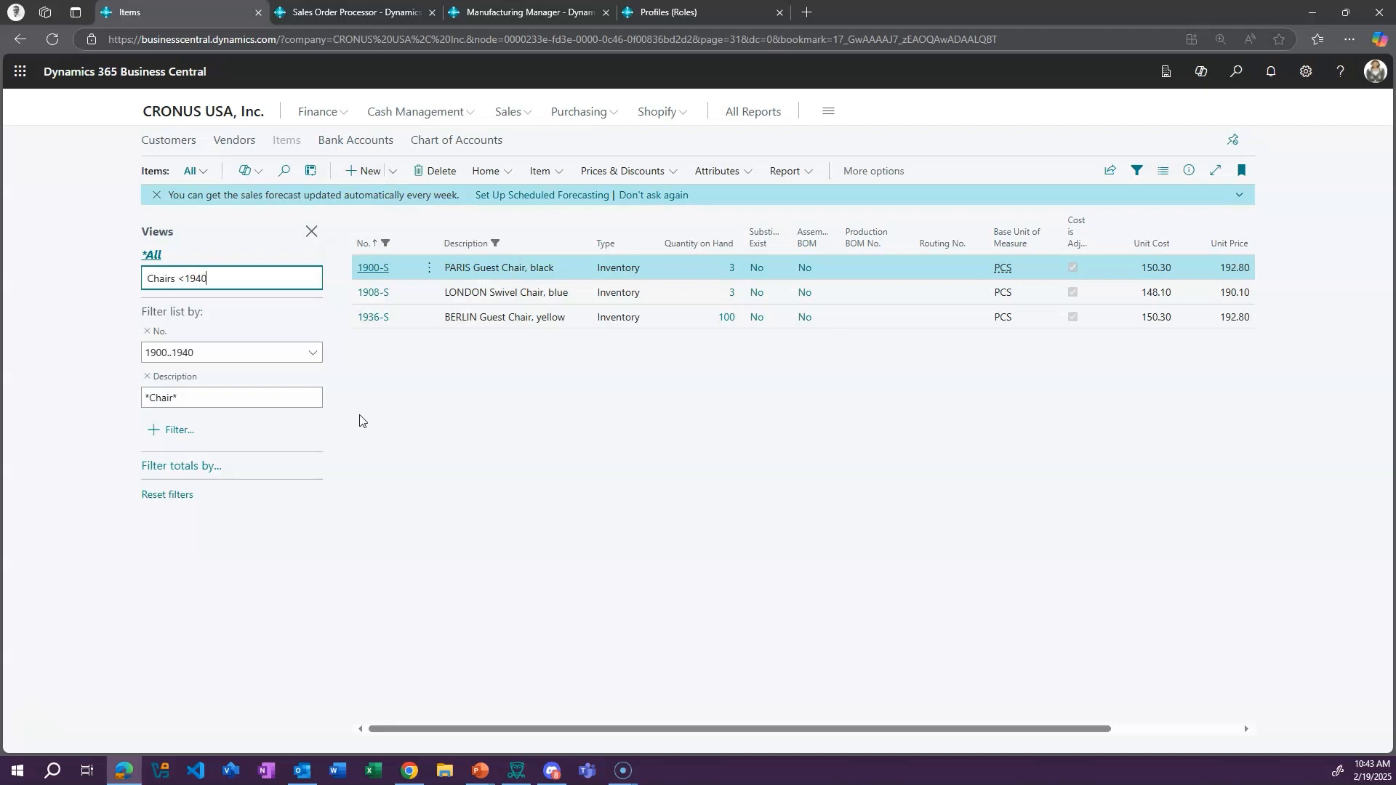
key(Return)
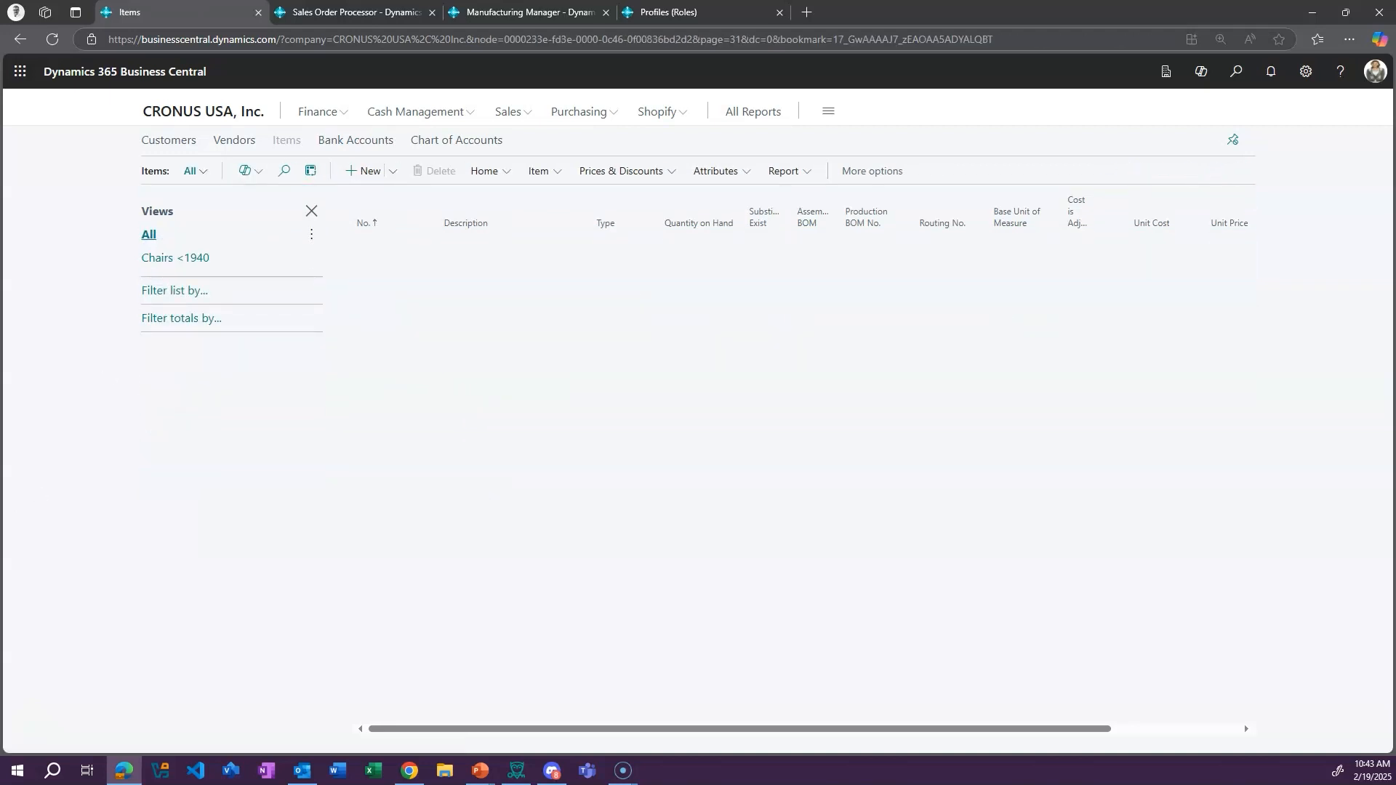
click(164, 279)
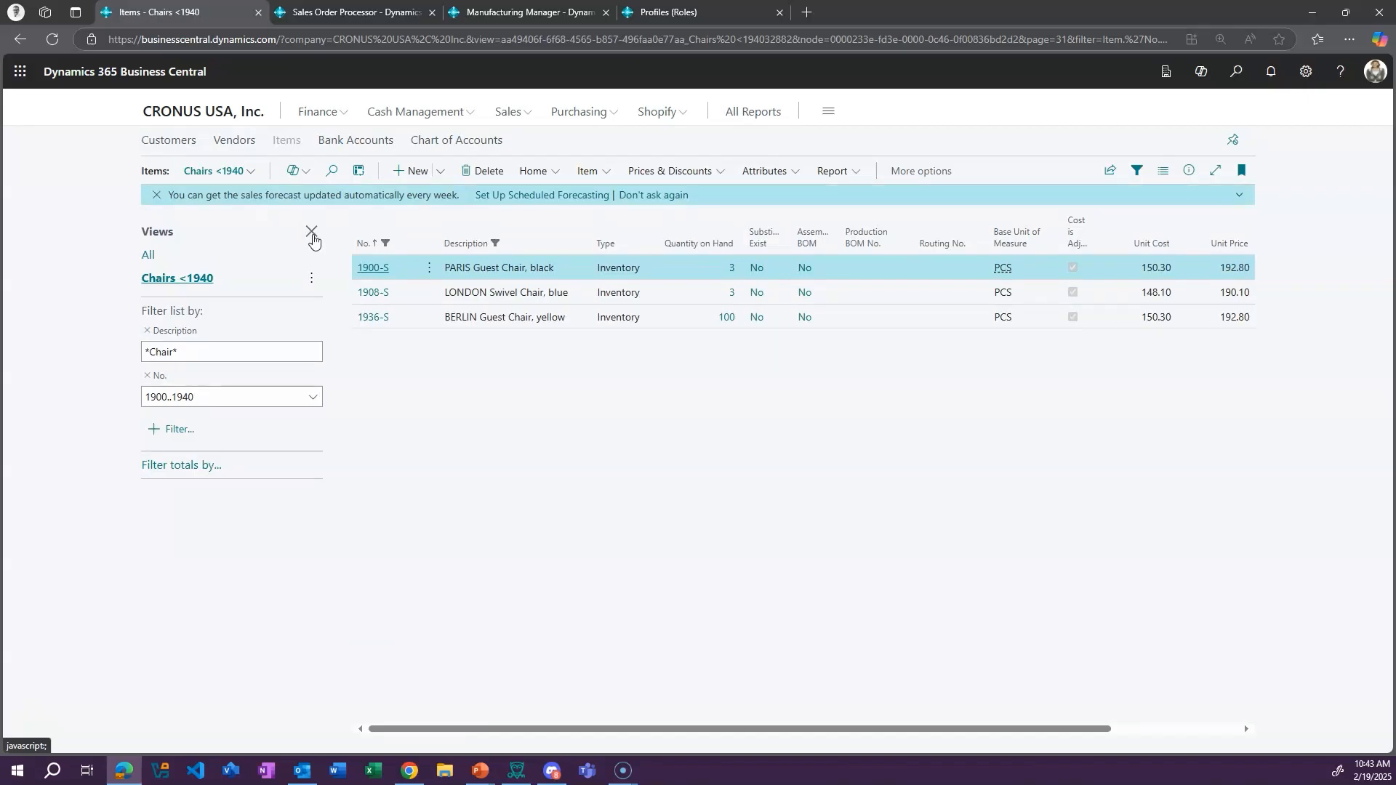
Close the filter pane and switch the Items list back to the All view
click(312, 233)
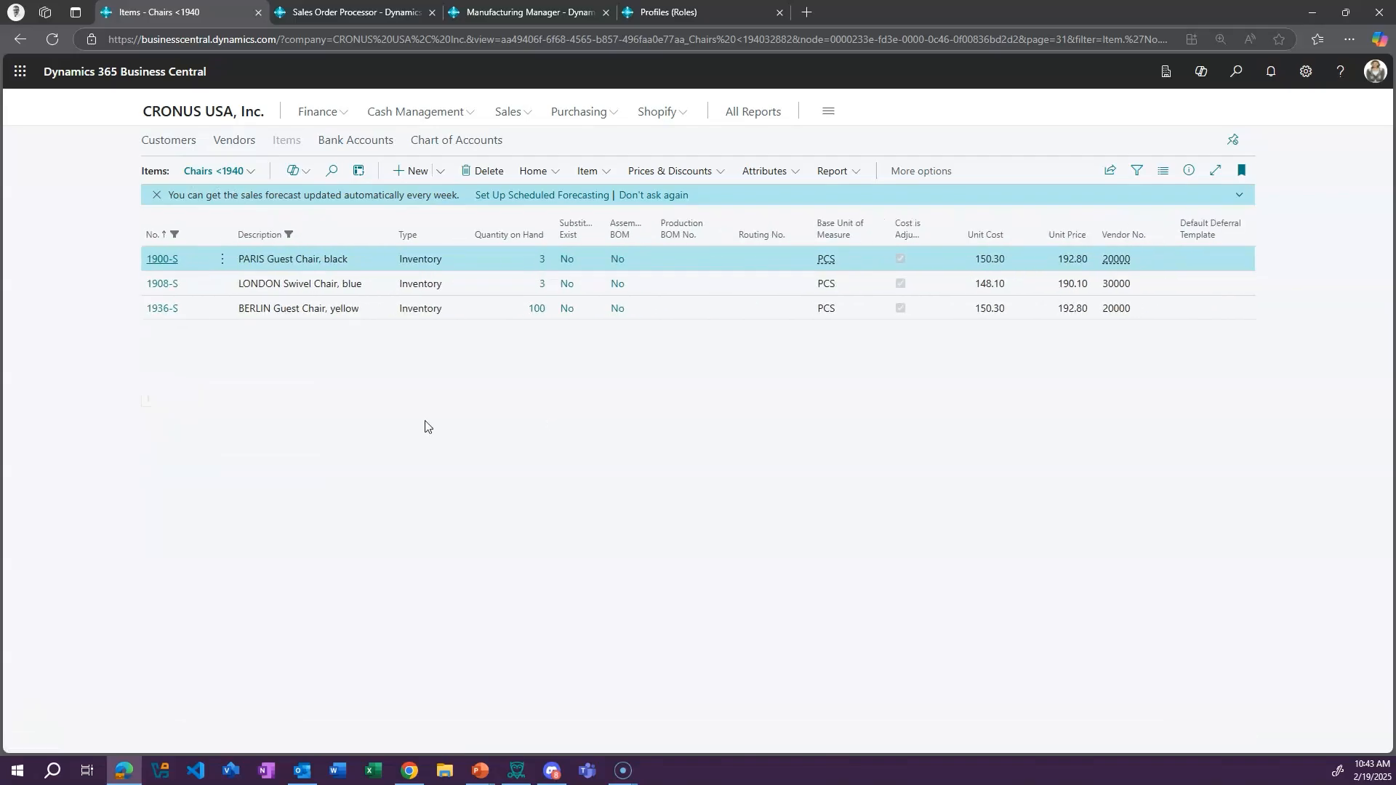
click(251, 172)
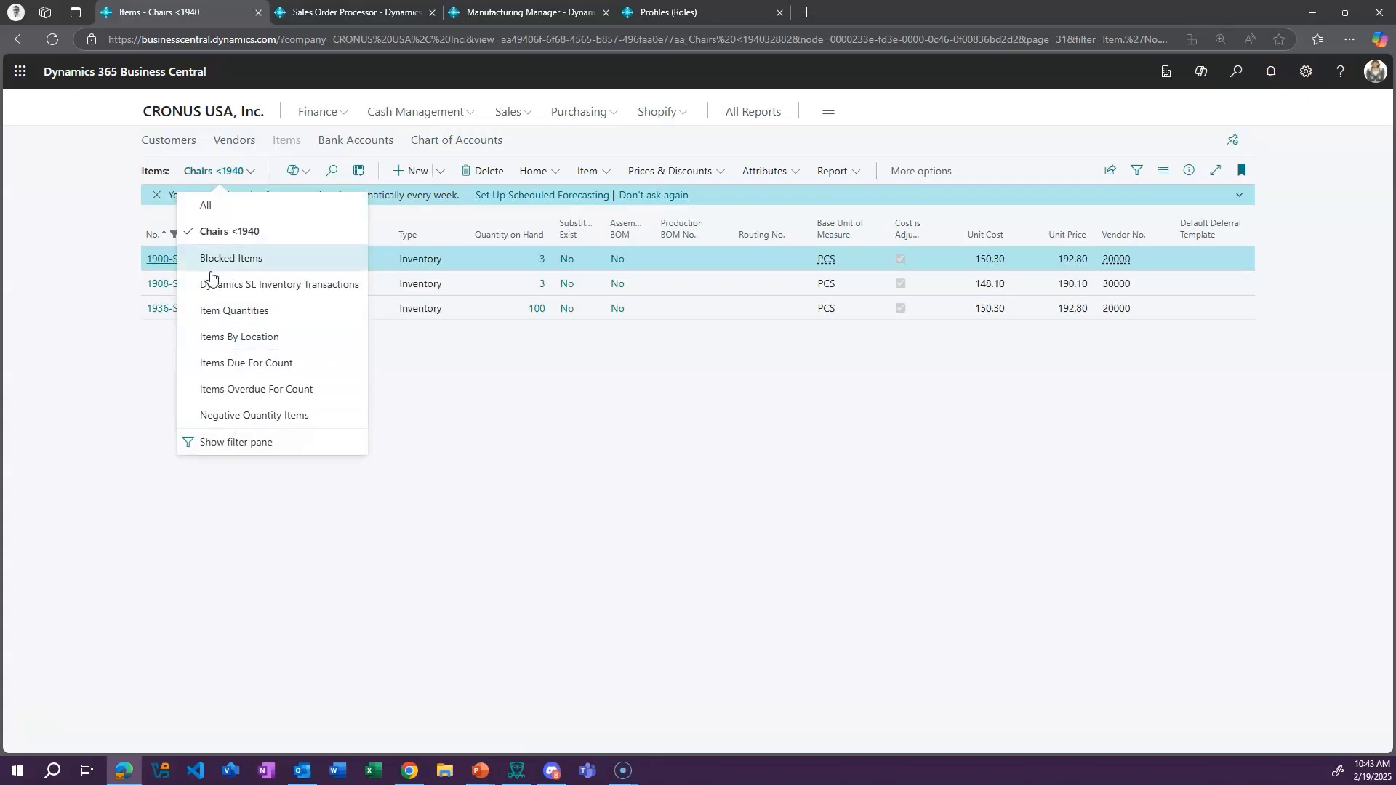
click(204, 209)
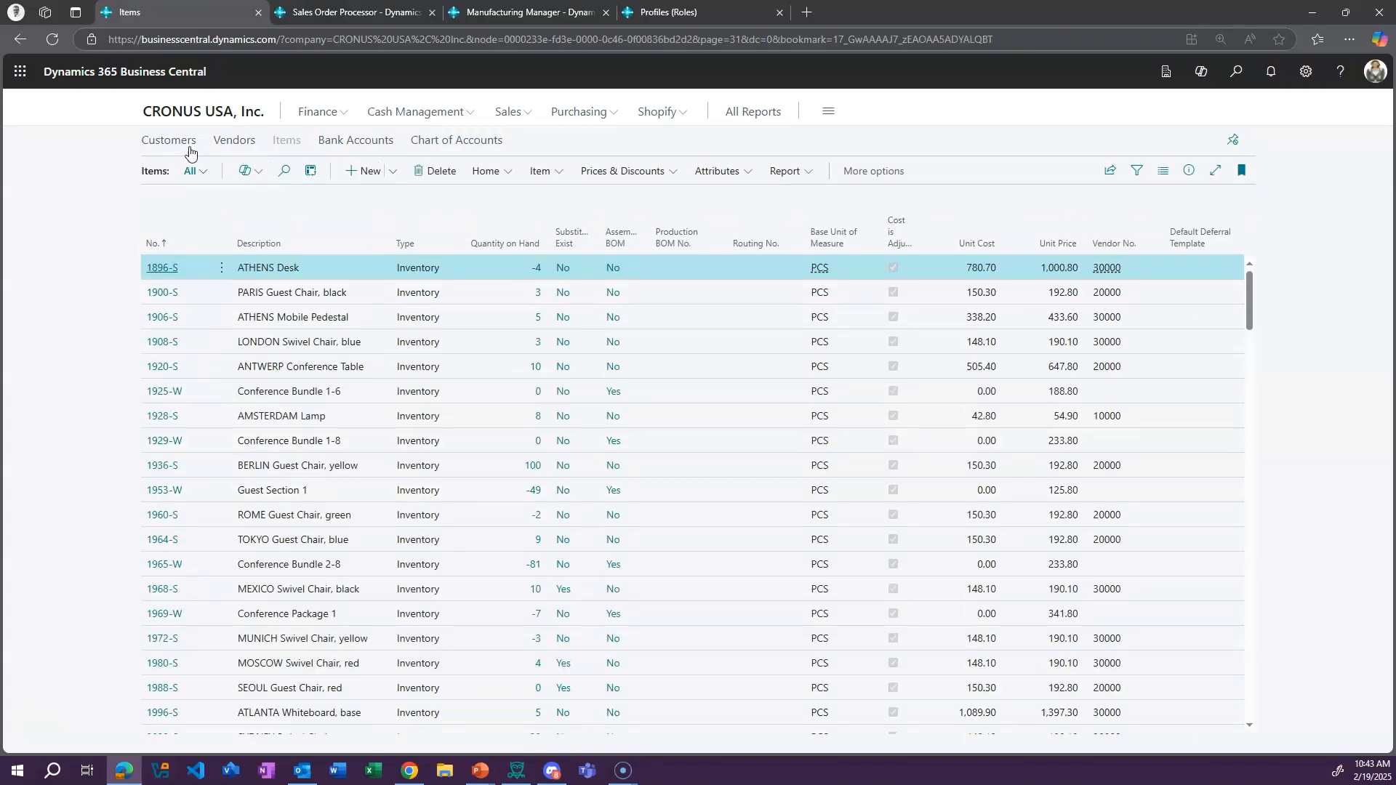
View the Item Quantities analysis at full width, then return to the Items list
click(198, 171)
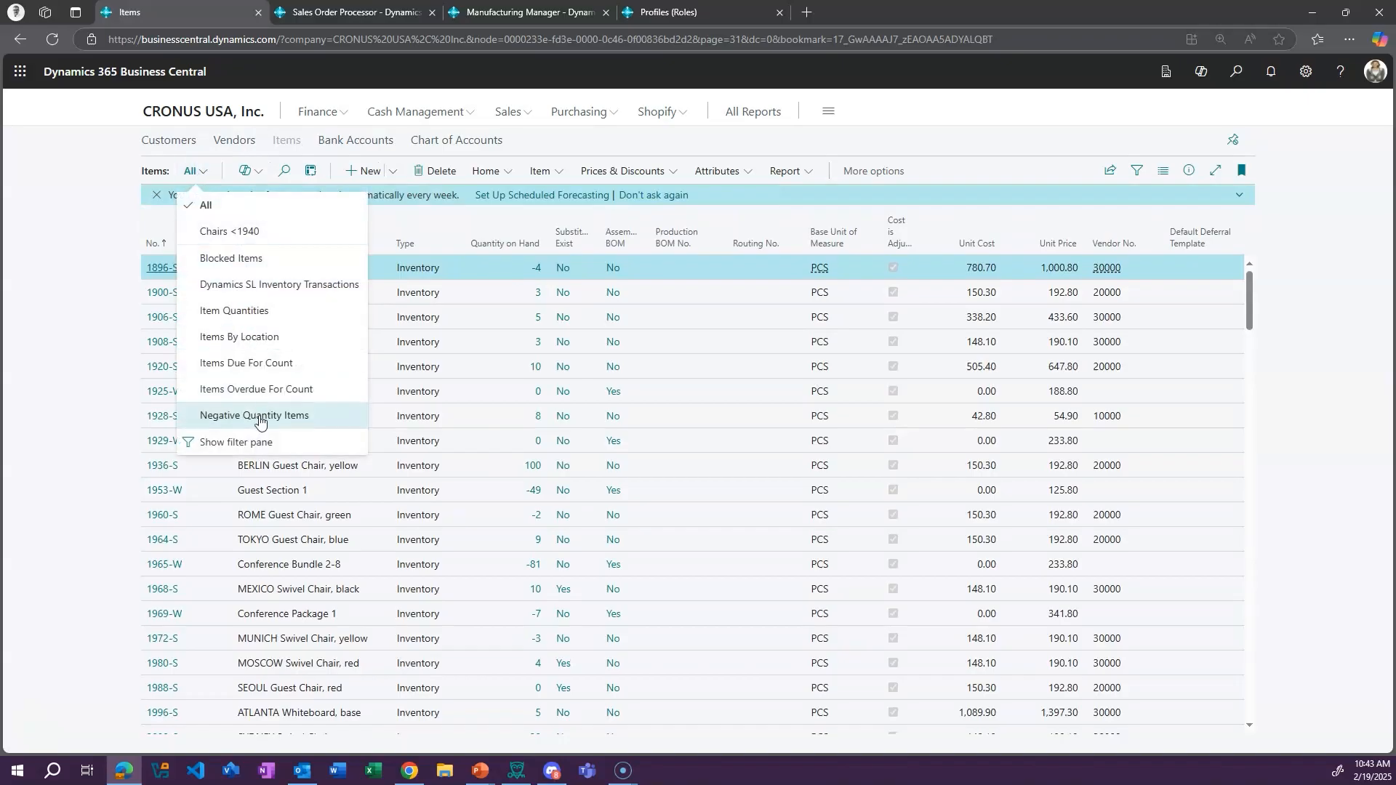
click(262, 311)
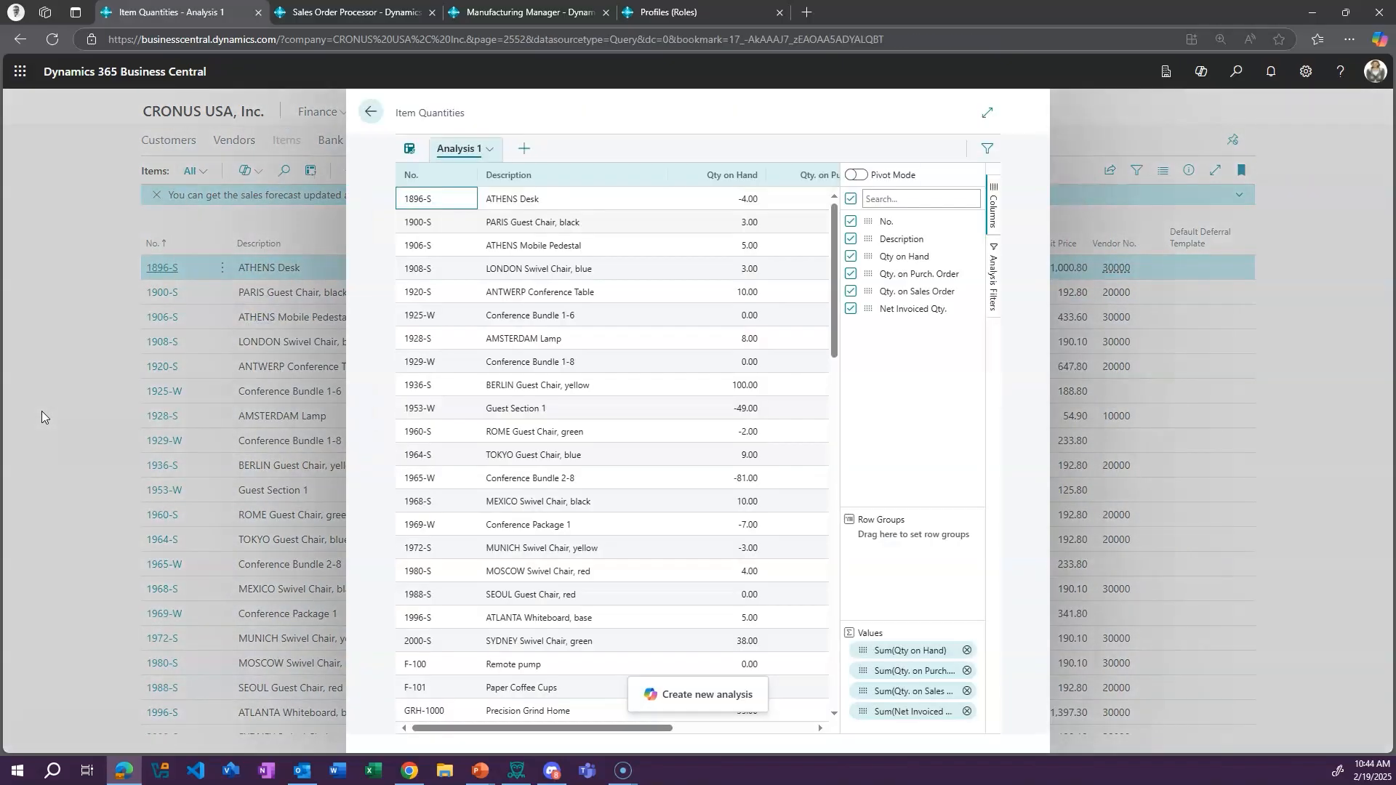
click(986, 112)
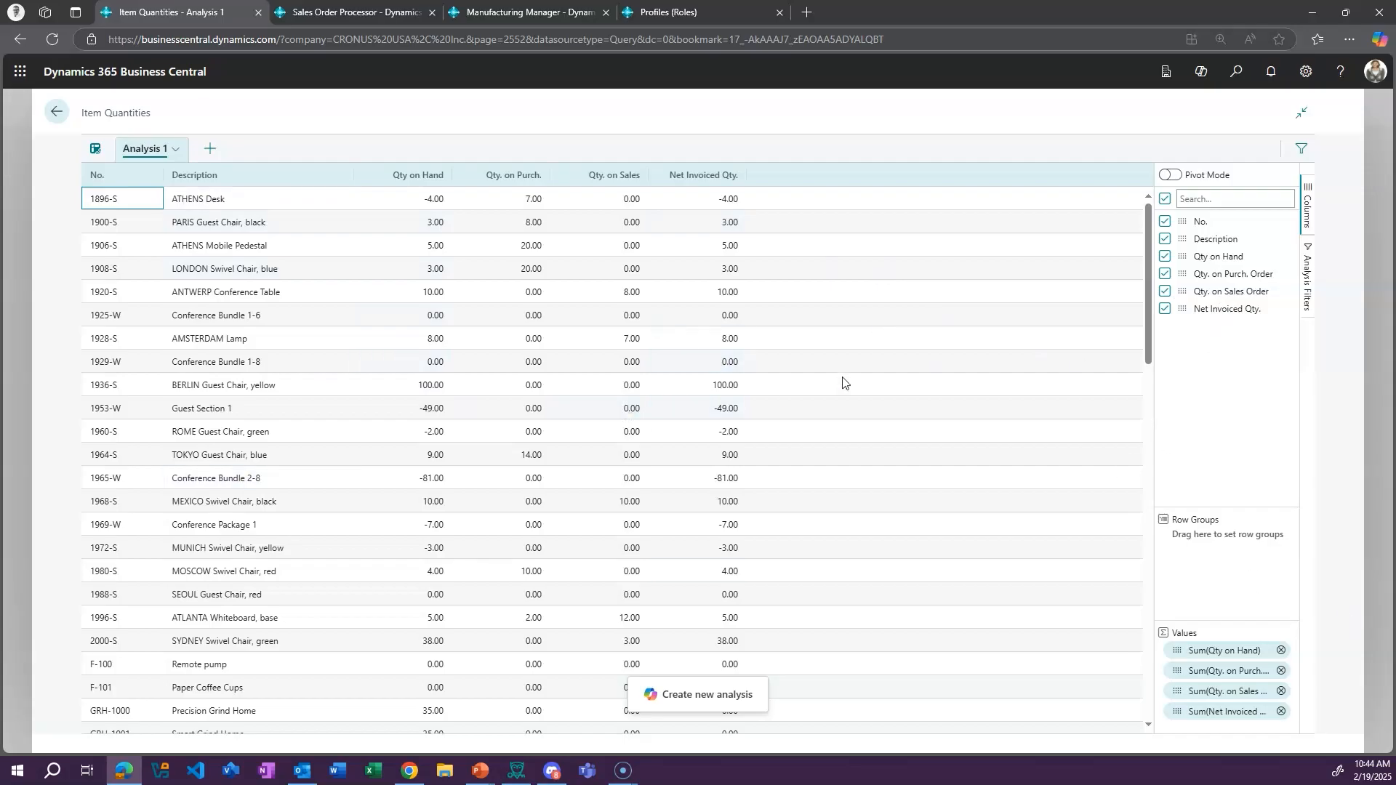
click(51, 115)
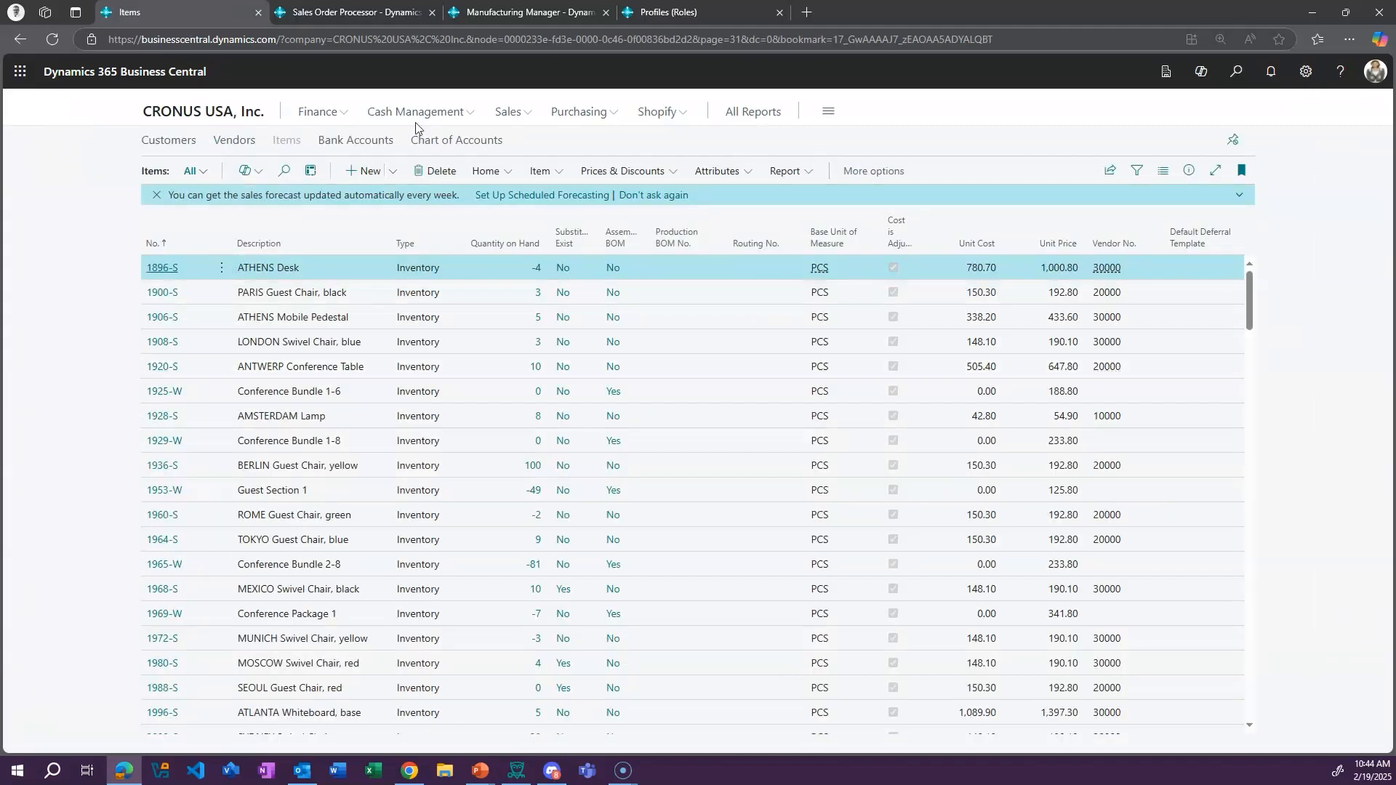
View the Items list in analysis mode, then leave it and open the ATHENS Desk item card
click(310, 170)
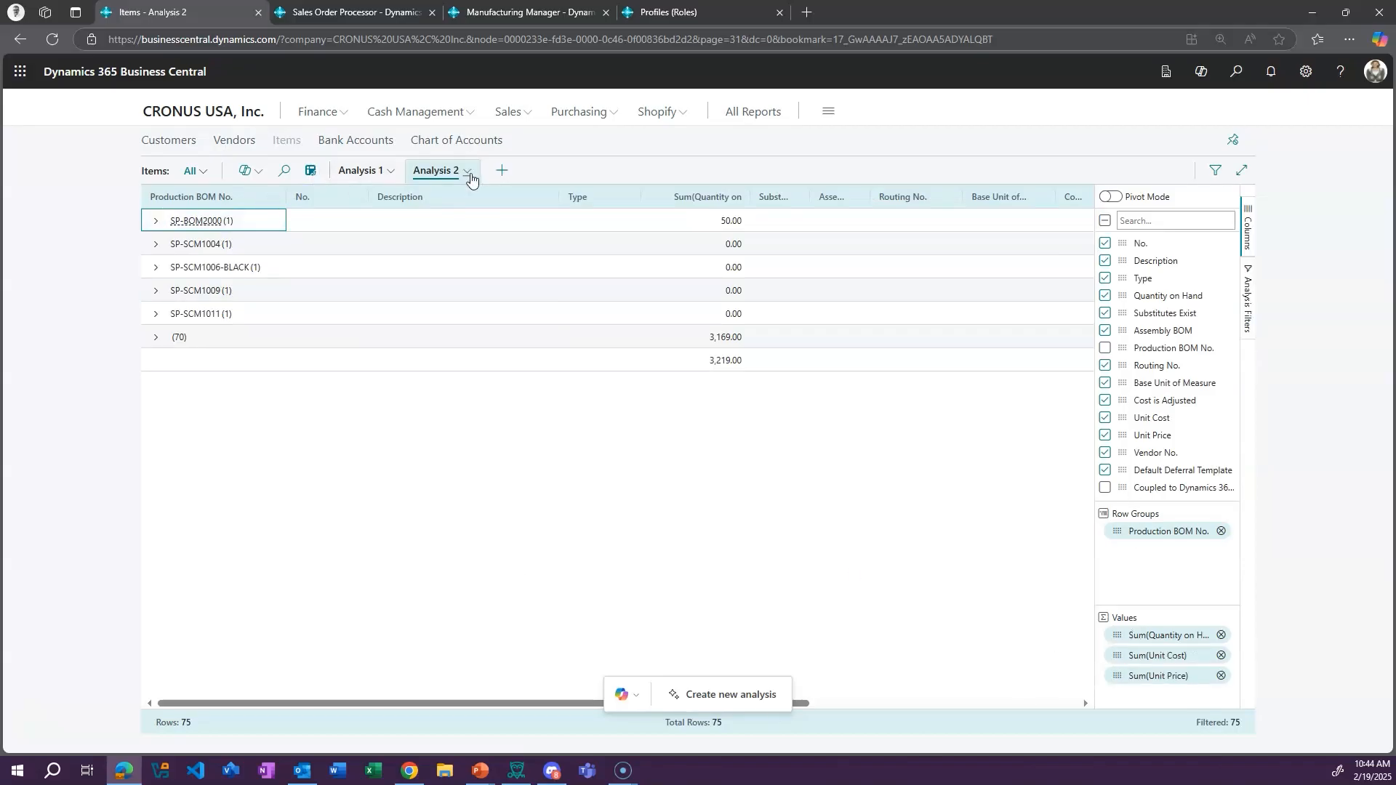
click(310, 171)
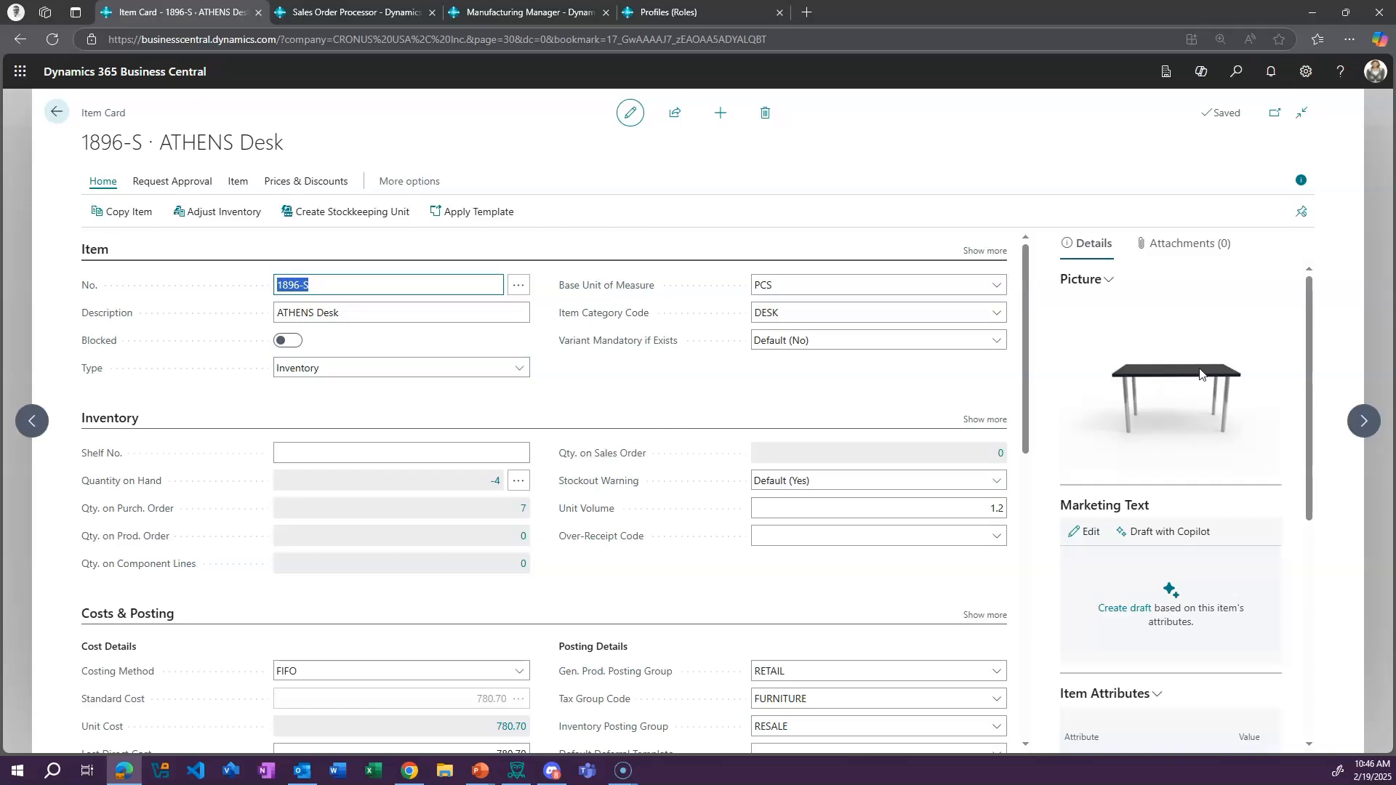
Drill into the ATHENS Desk's Qty. on Purch. Order and look up the document number of its purchase line
scroll(605, 552, down, 2)
click(303, 306)
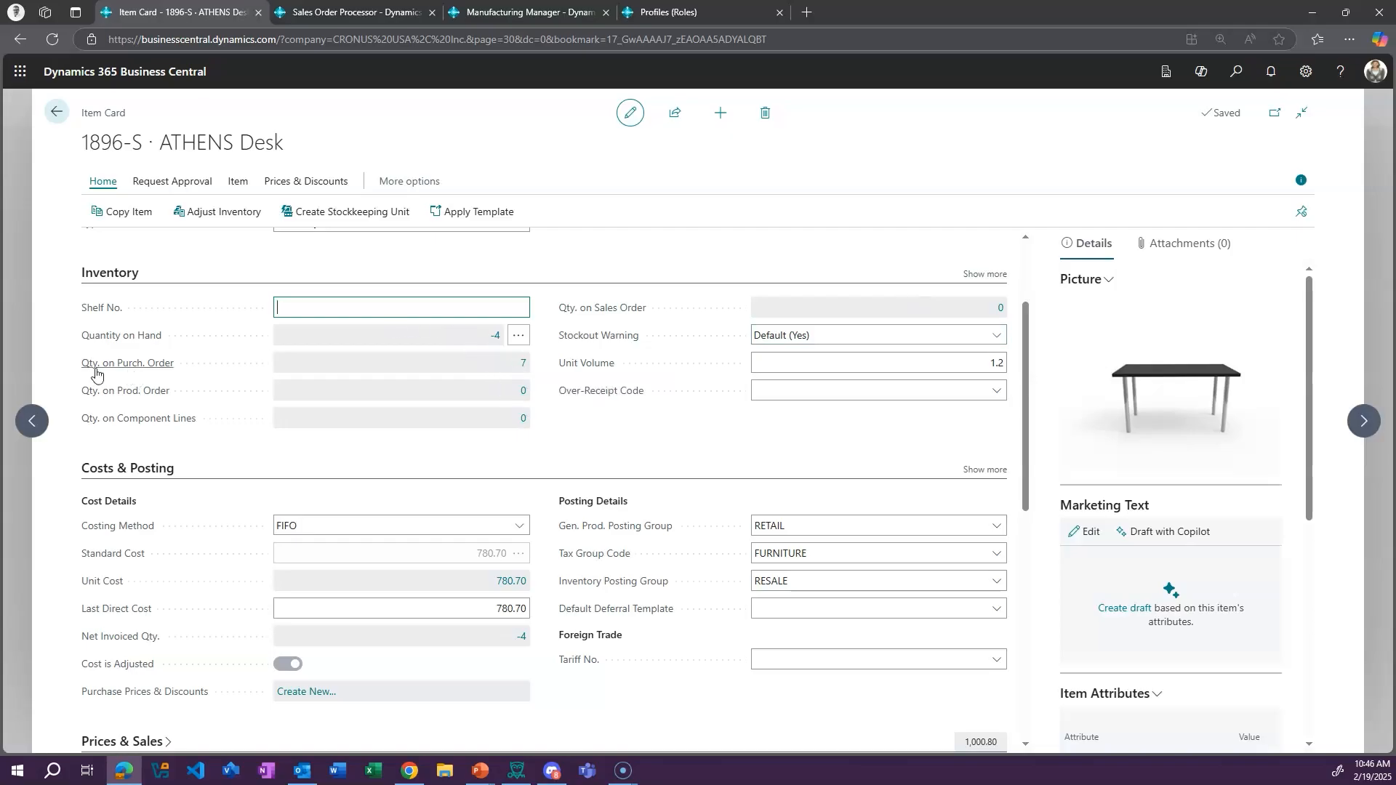
click(522, 362)
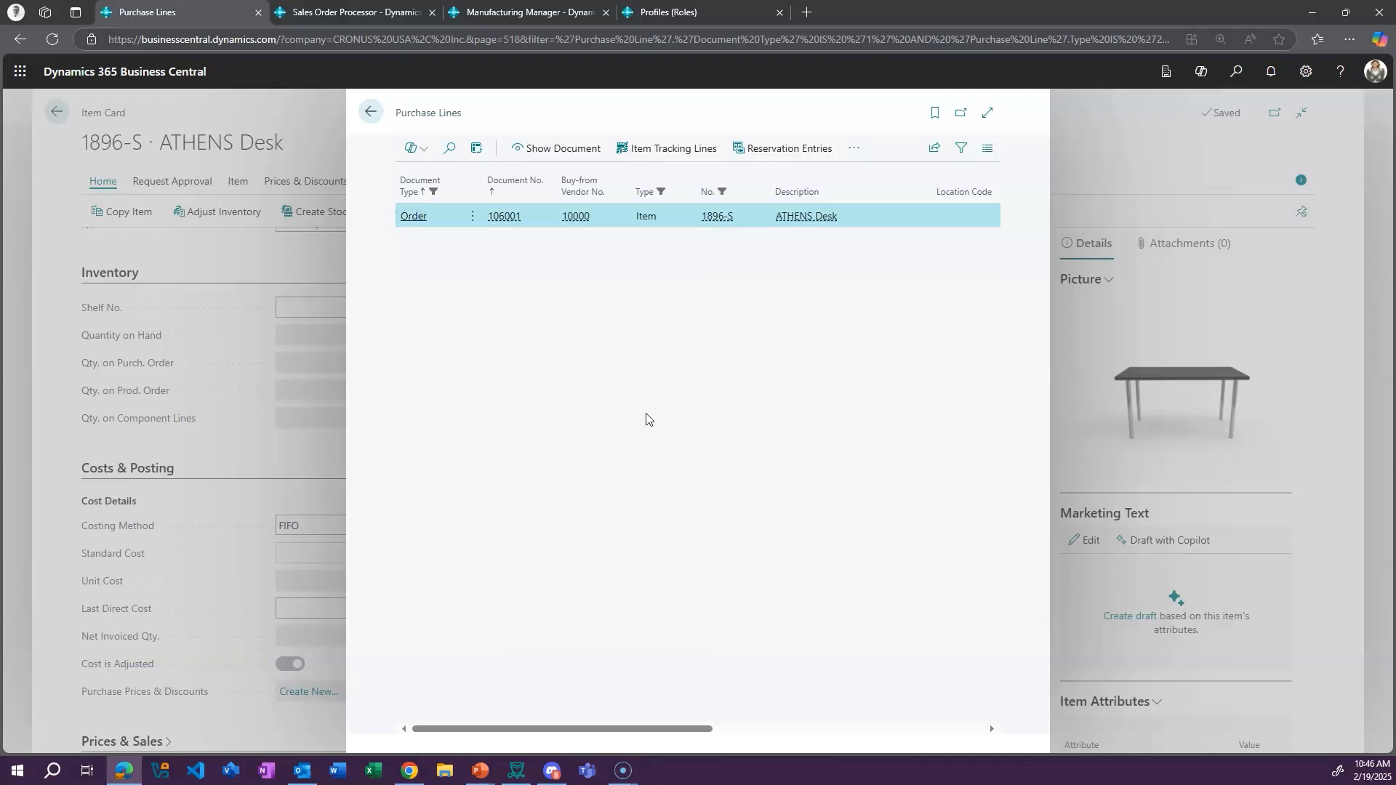
click(514, 219)
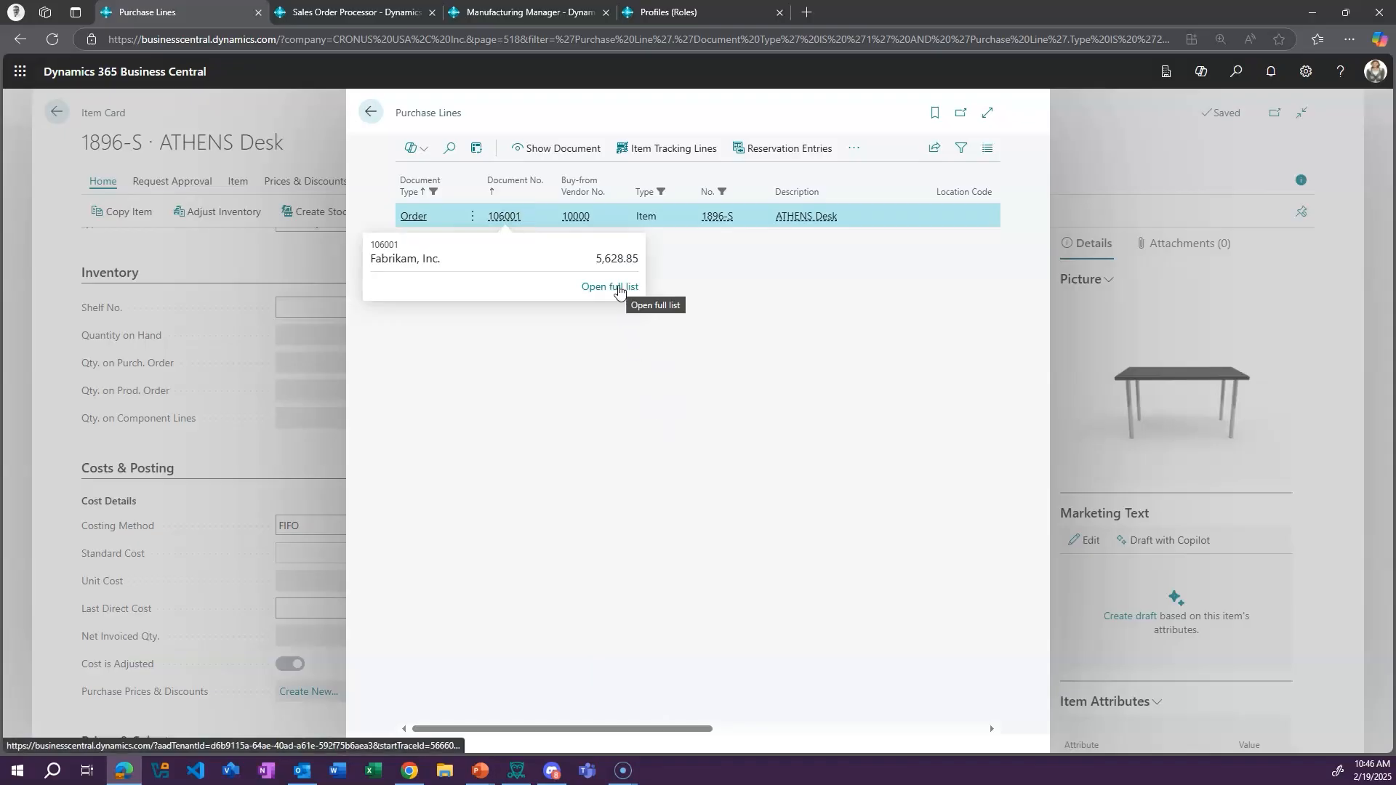
View the purchase order behind the ATHENS Desk purchase line, then return to the item card
click(738, 347)
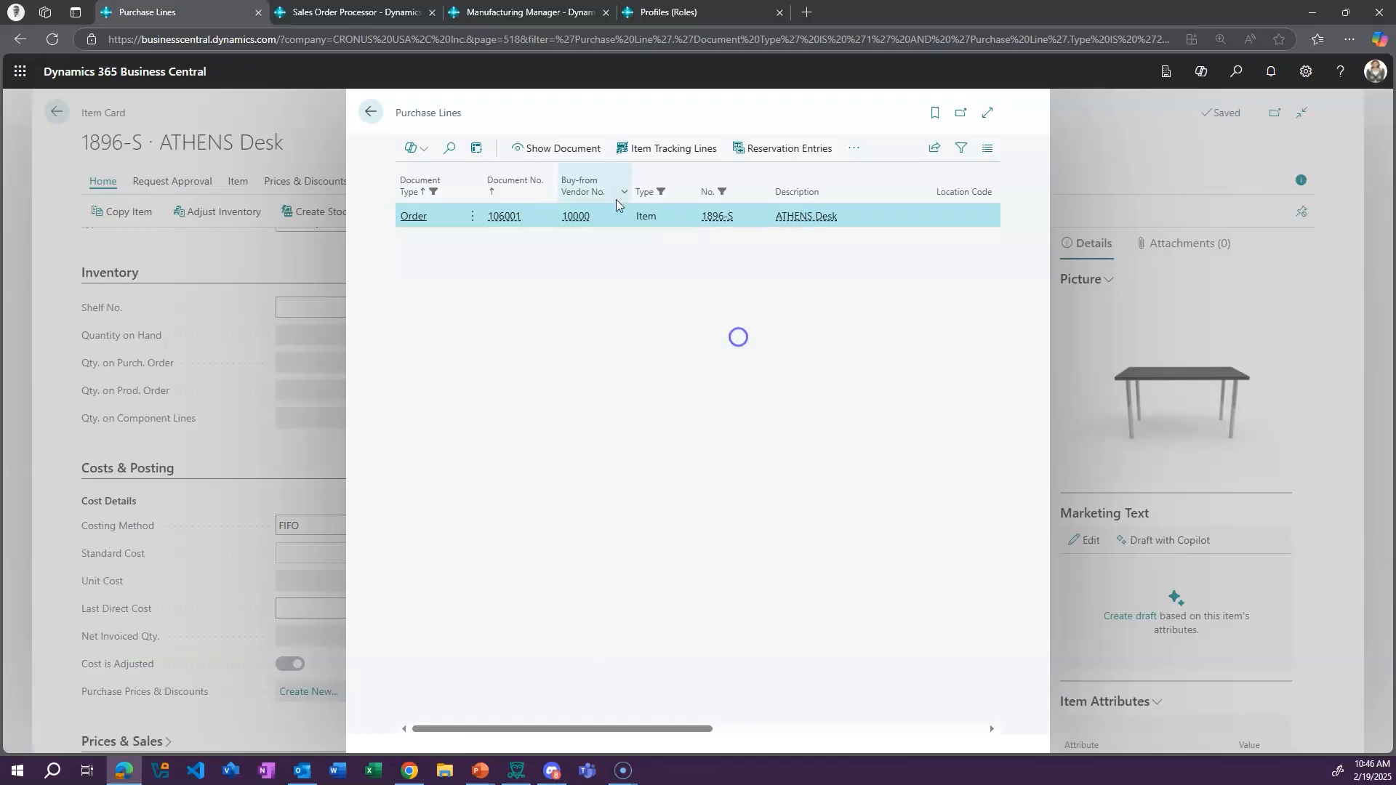
click(531, 148)
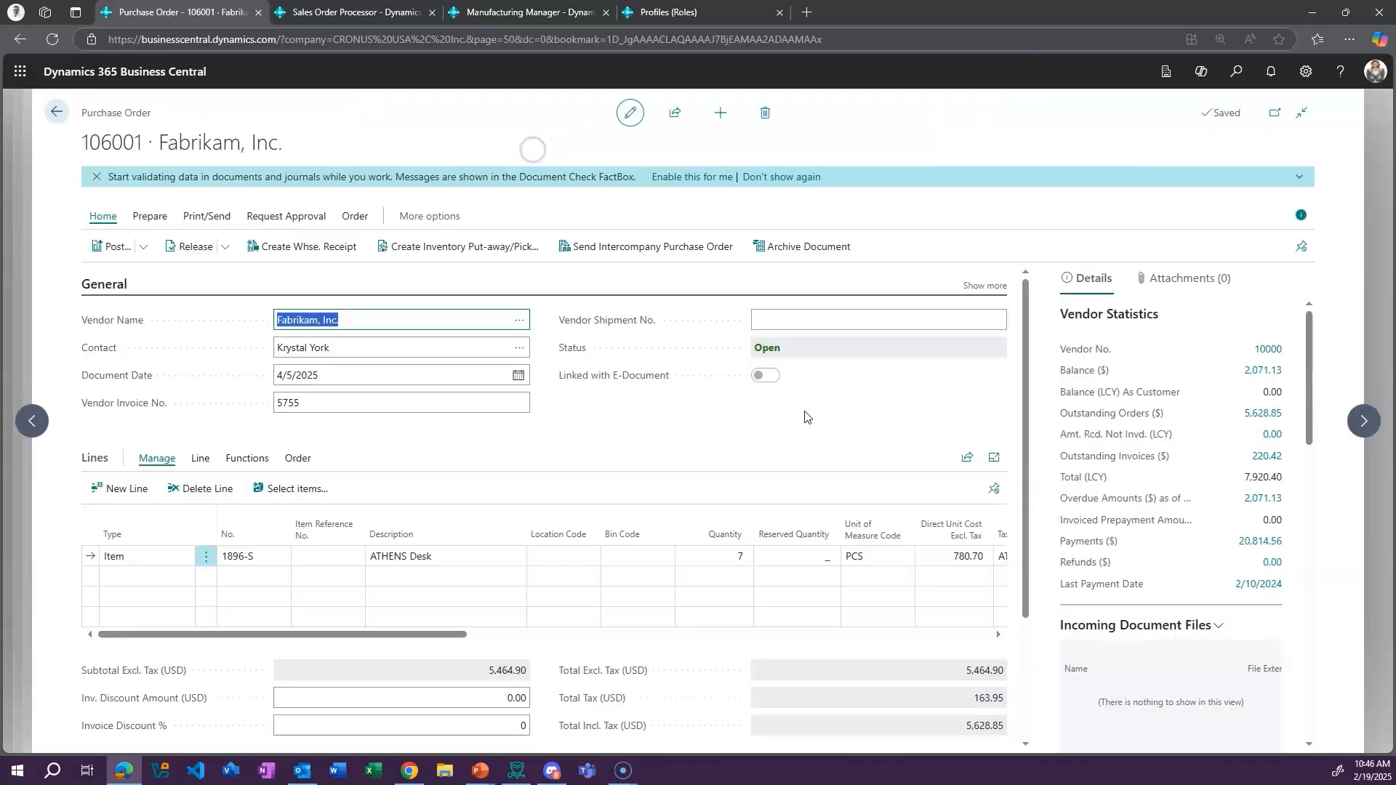
click(57, 111)
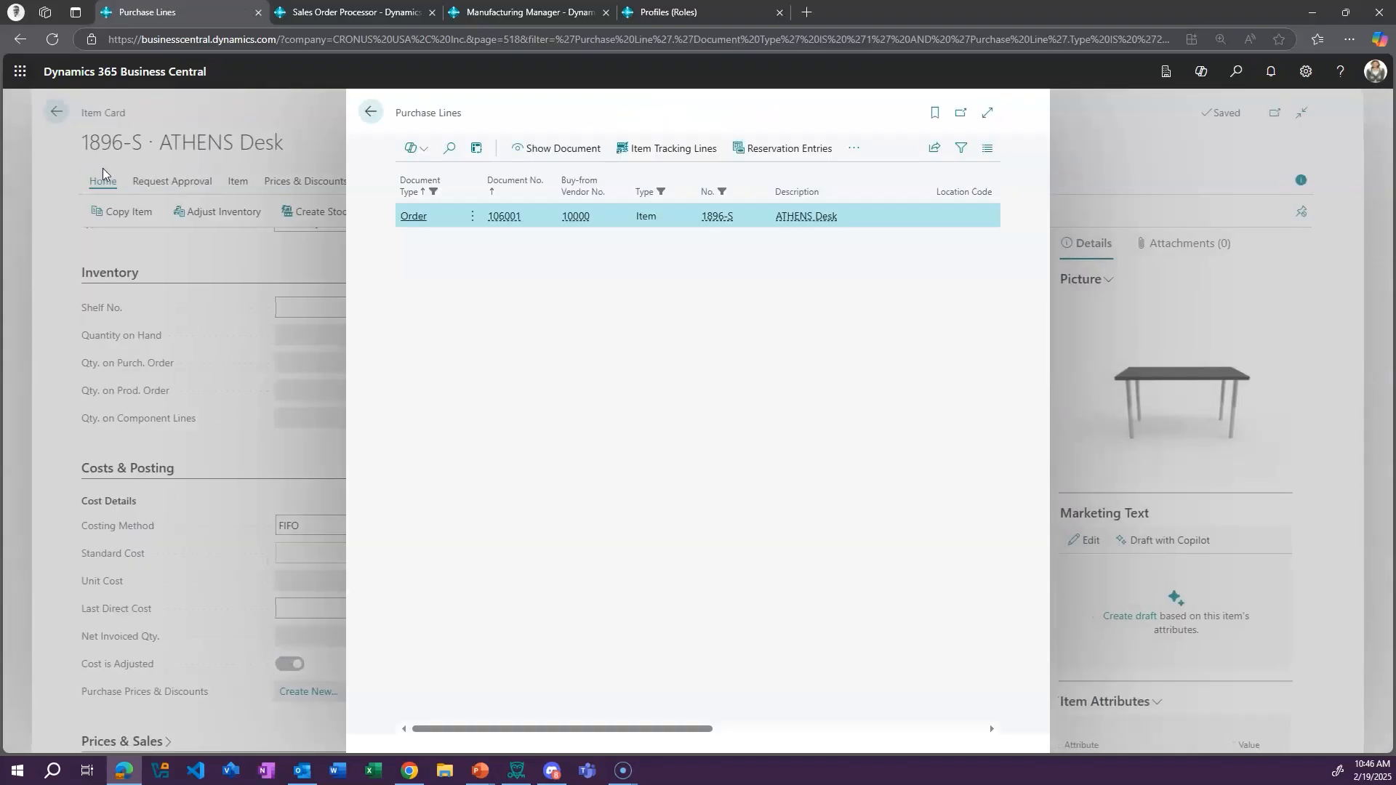
click(371, 111)
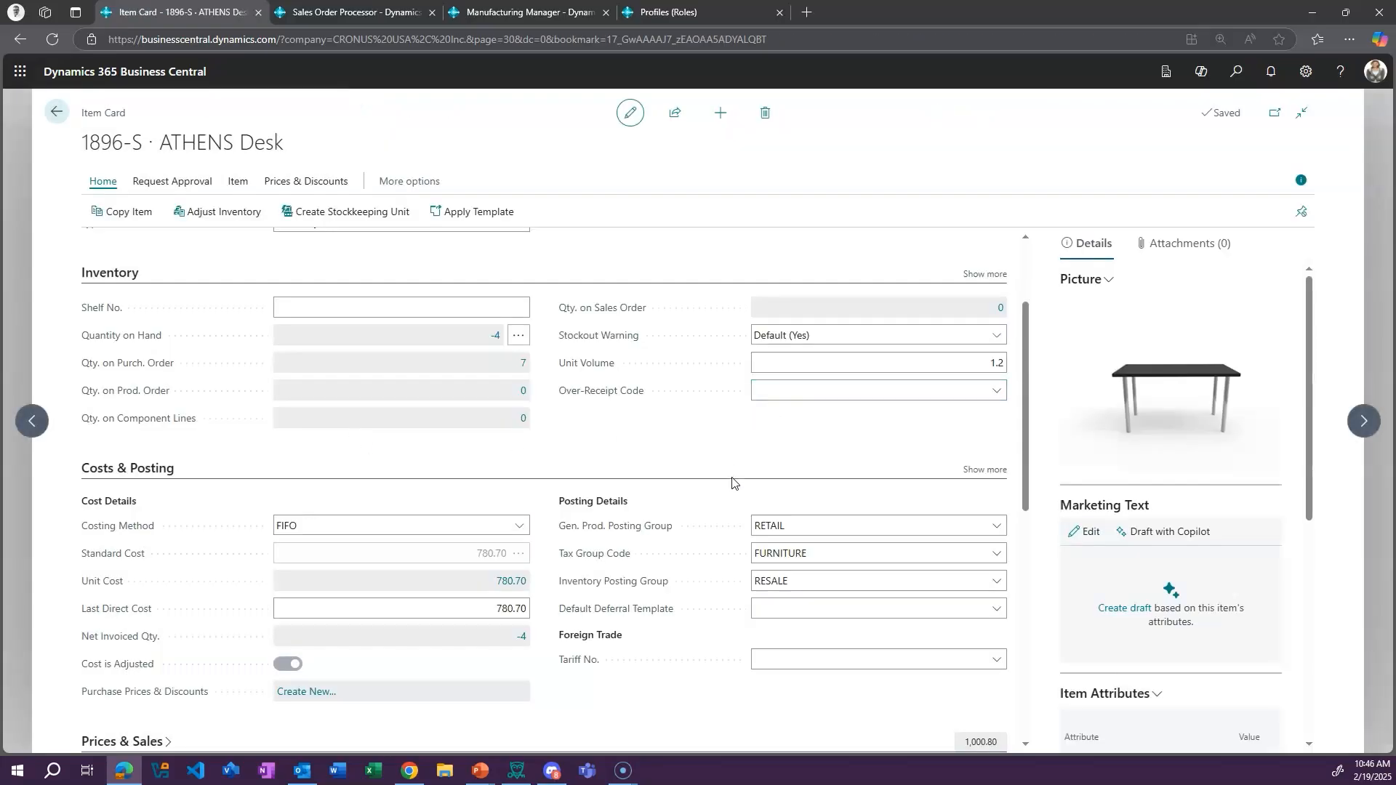
Collapse the Item, Inventory, Costs & Posting and Planning sections of the ATHENS Desk item card
scroll(719, 476, down, 2)
scroll(174, 351, up, 3)
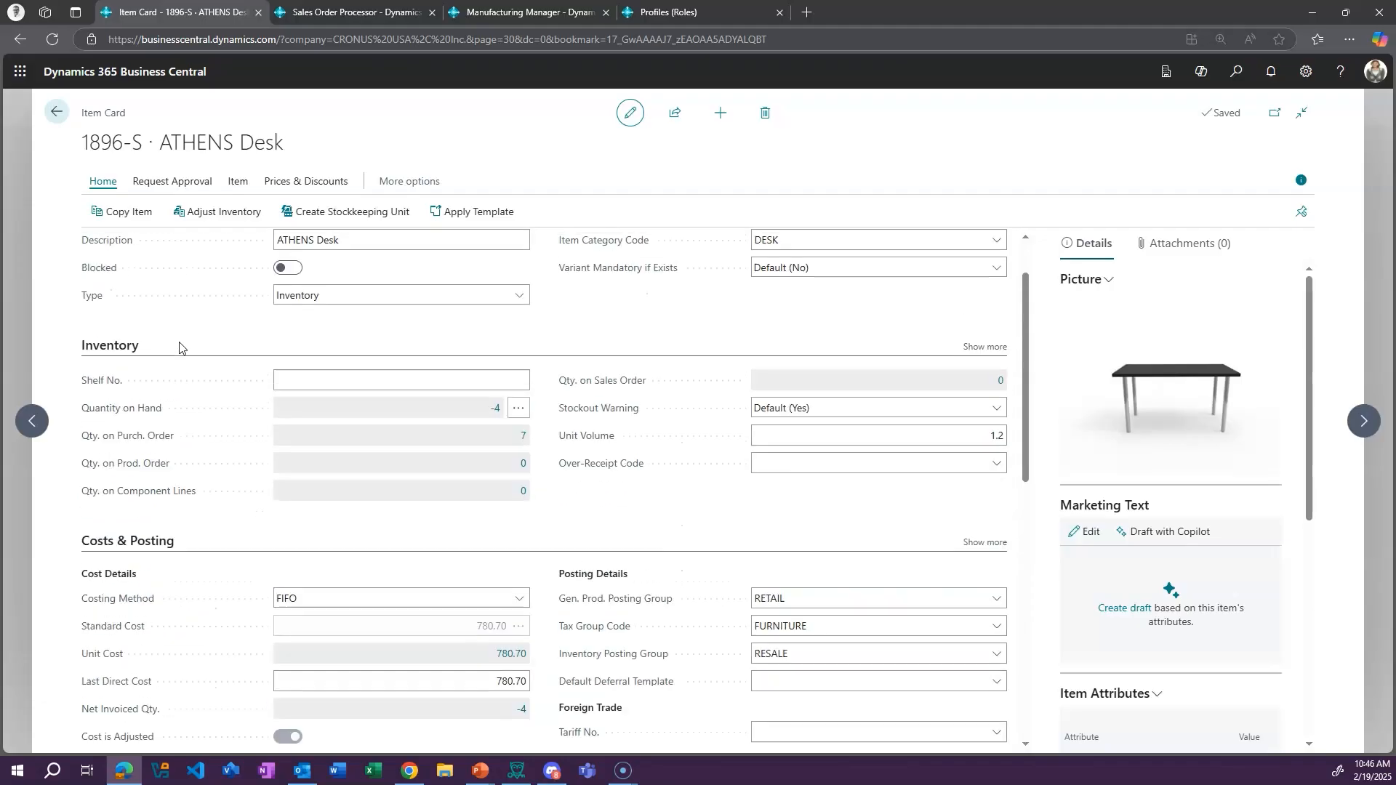
click(115, 347)
click(137, 396)
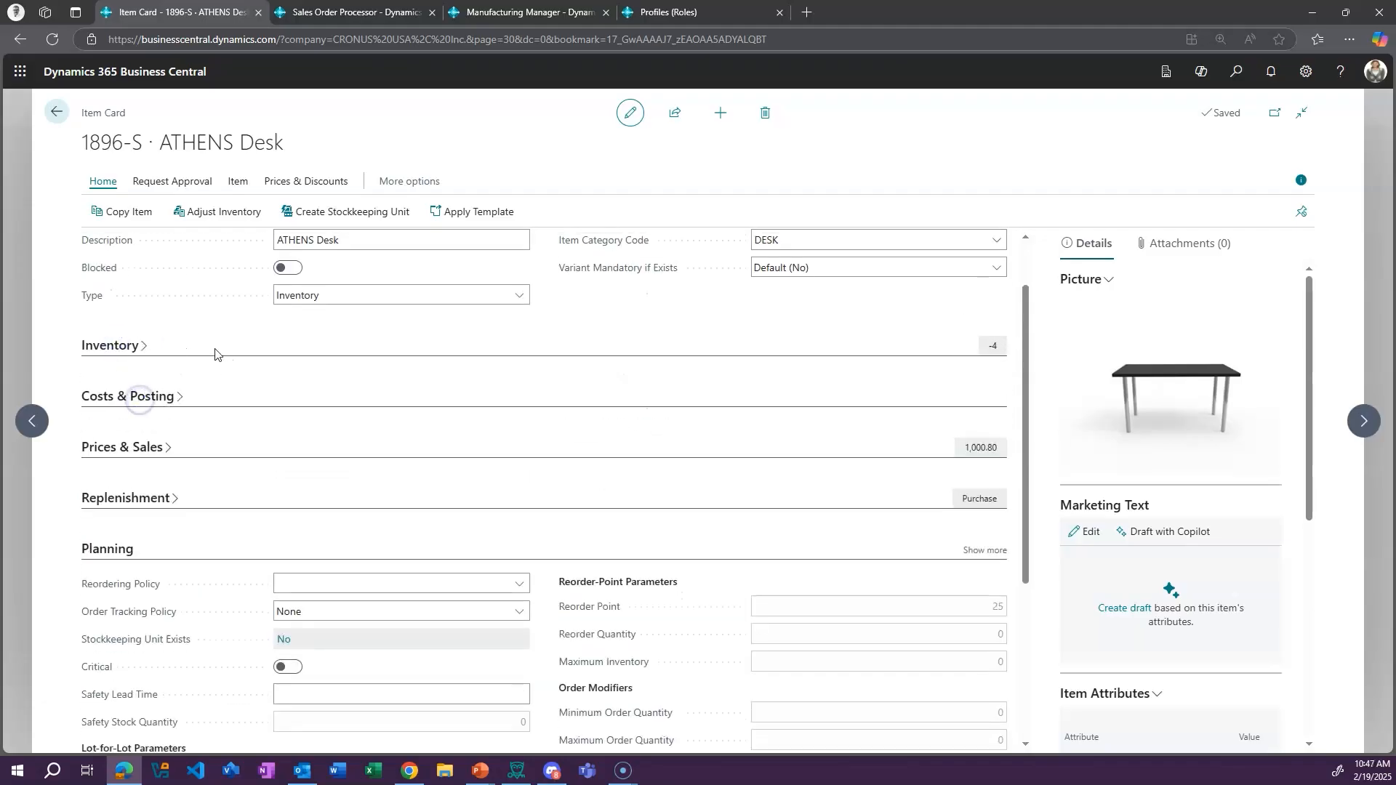
scroll(138, 285, up, 1)
click(102, 250)
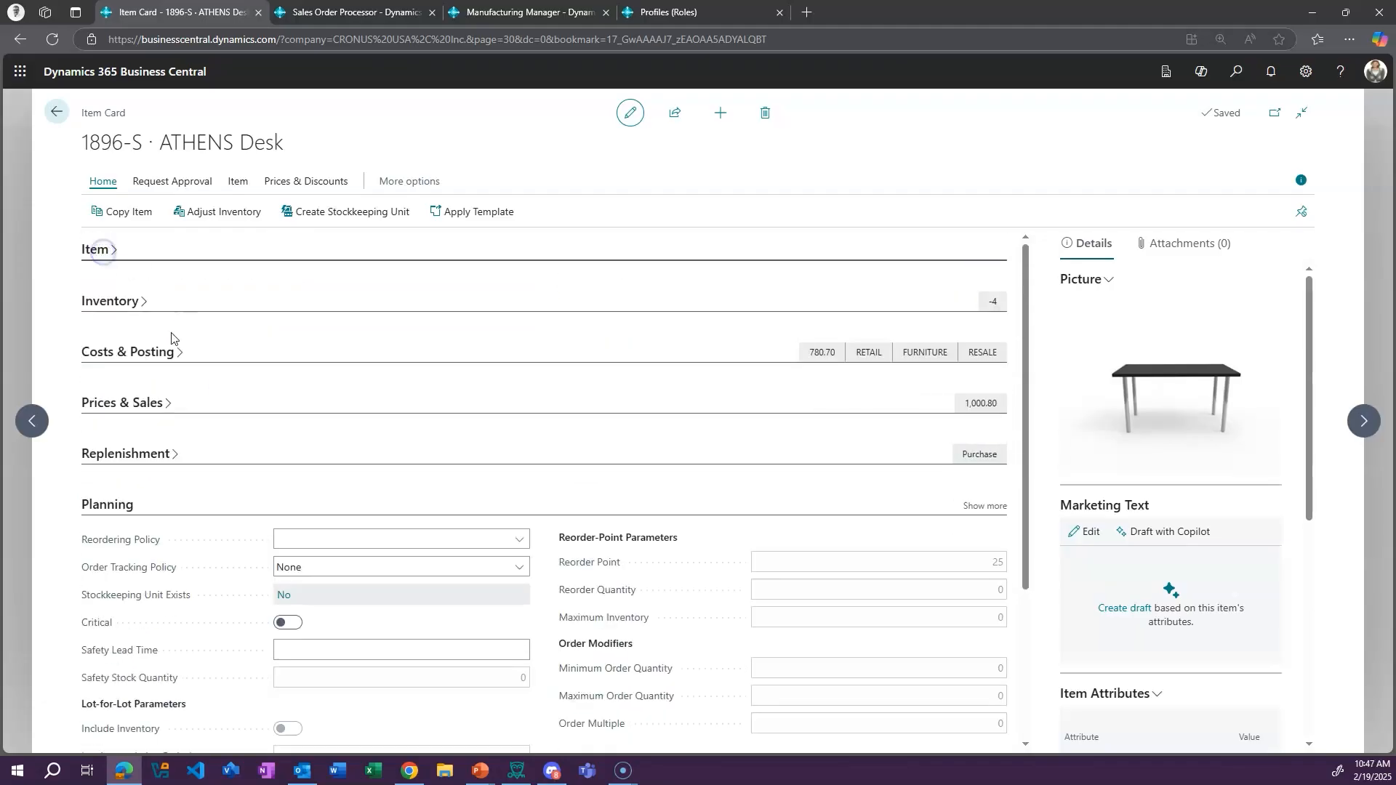
click(113, 509)
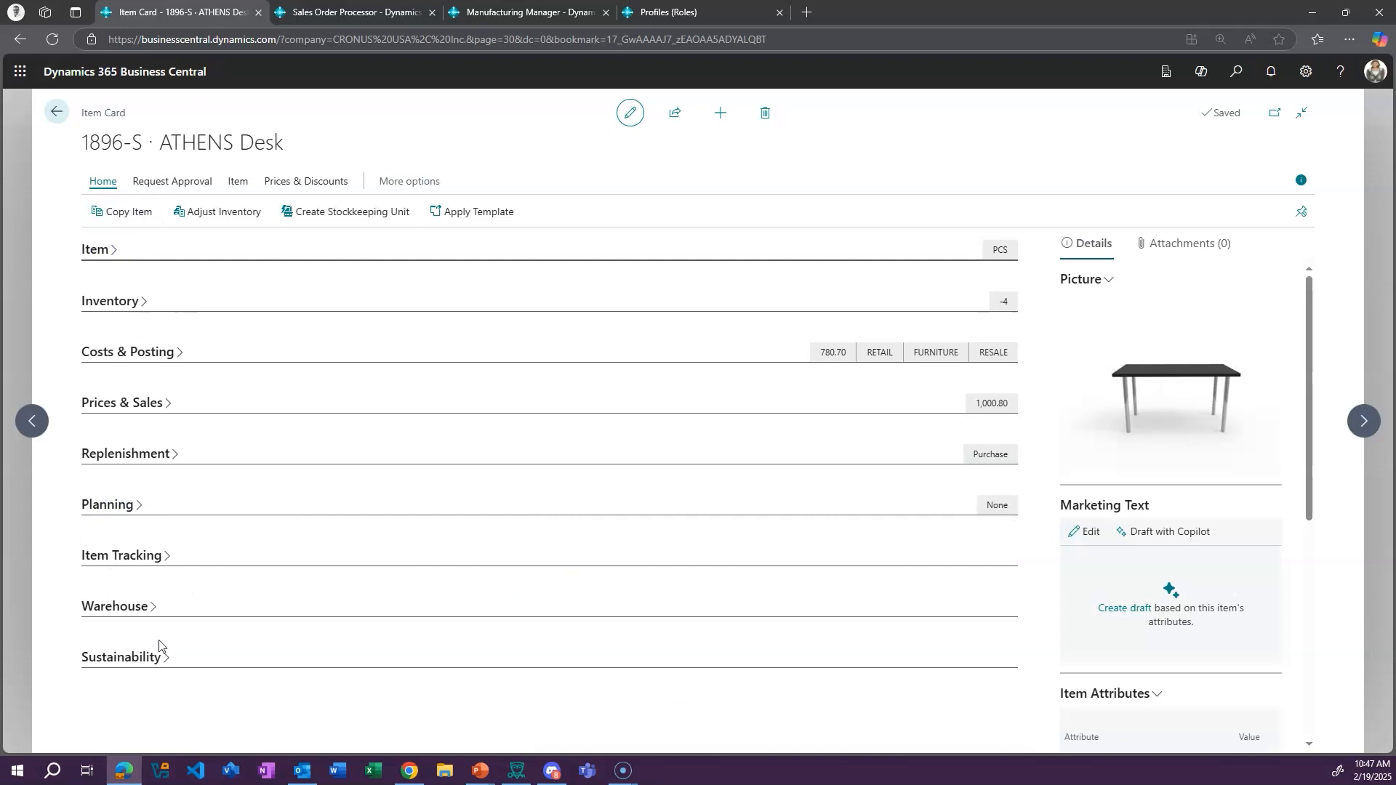
Expand the Item section to view its additional fields, then reduce and collapse it again
click(99, 250)
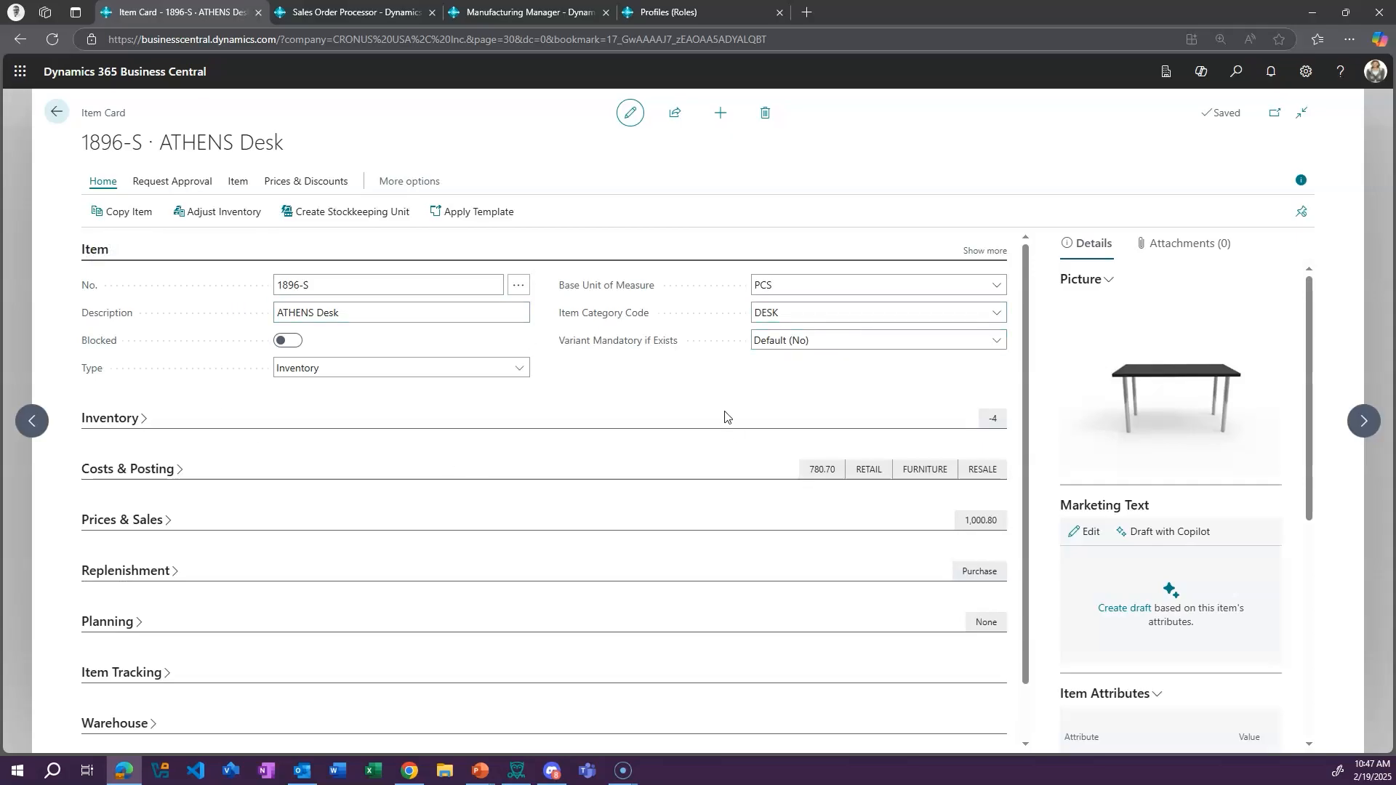
click(985, 250)
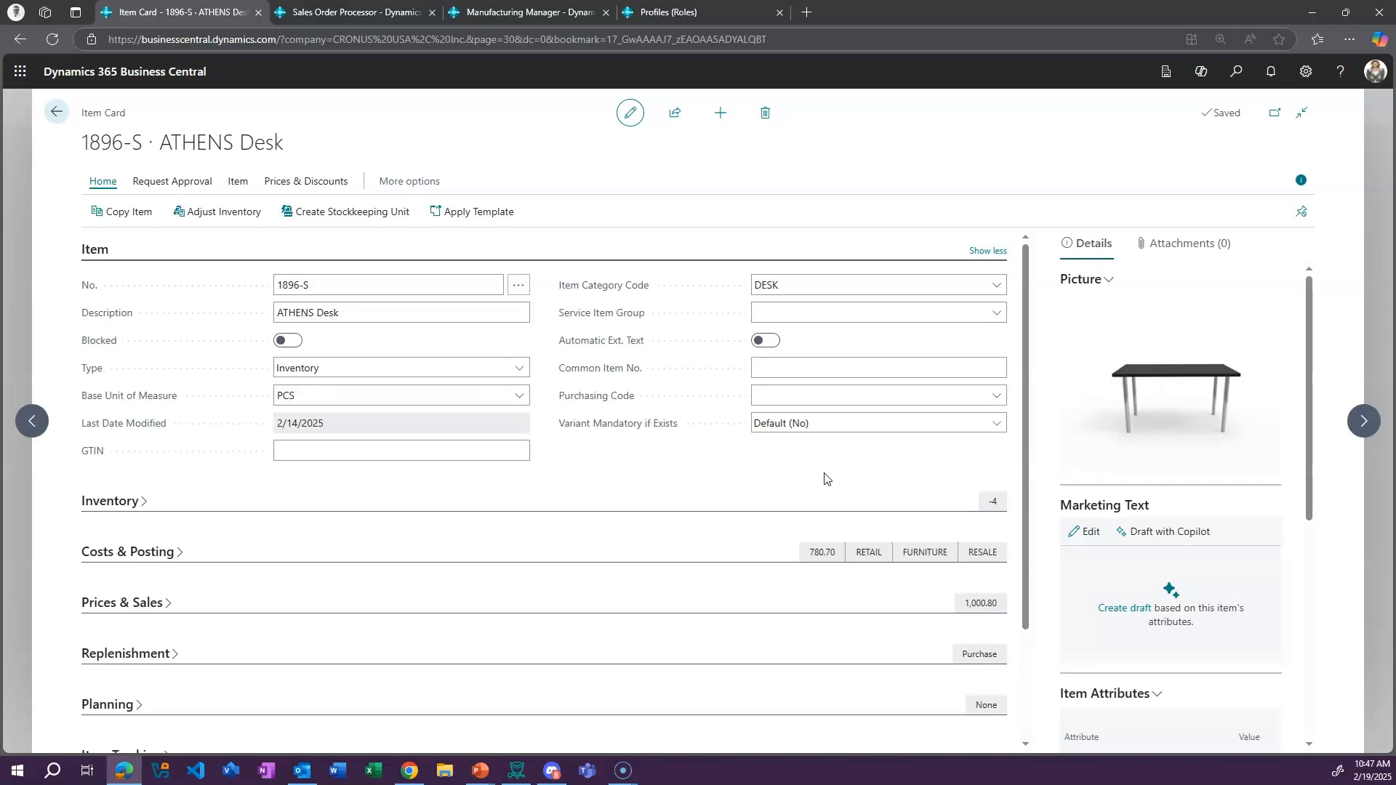
click(993, 253)
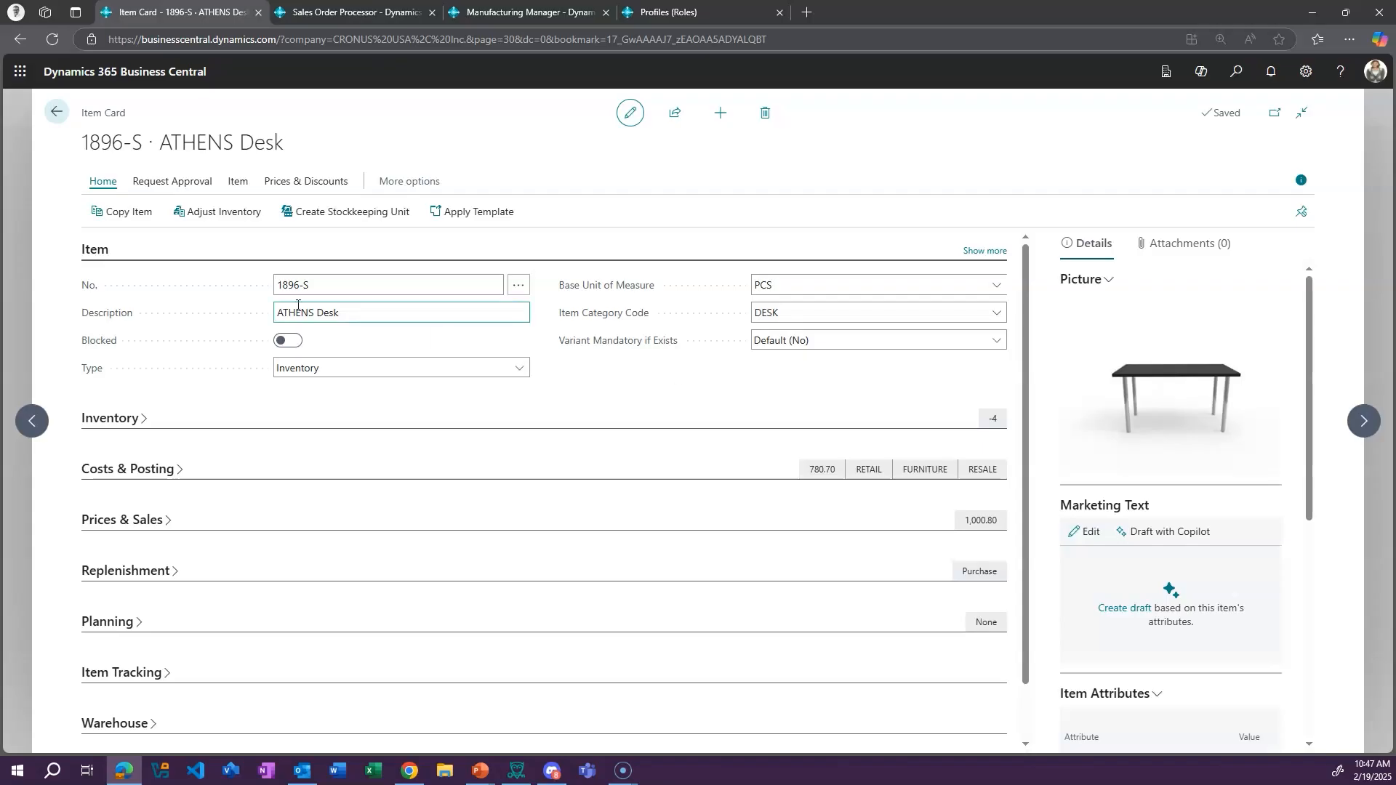
click(95, 249)
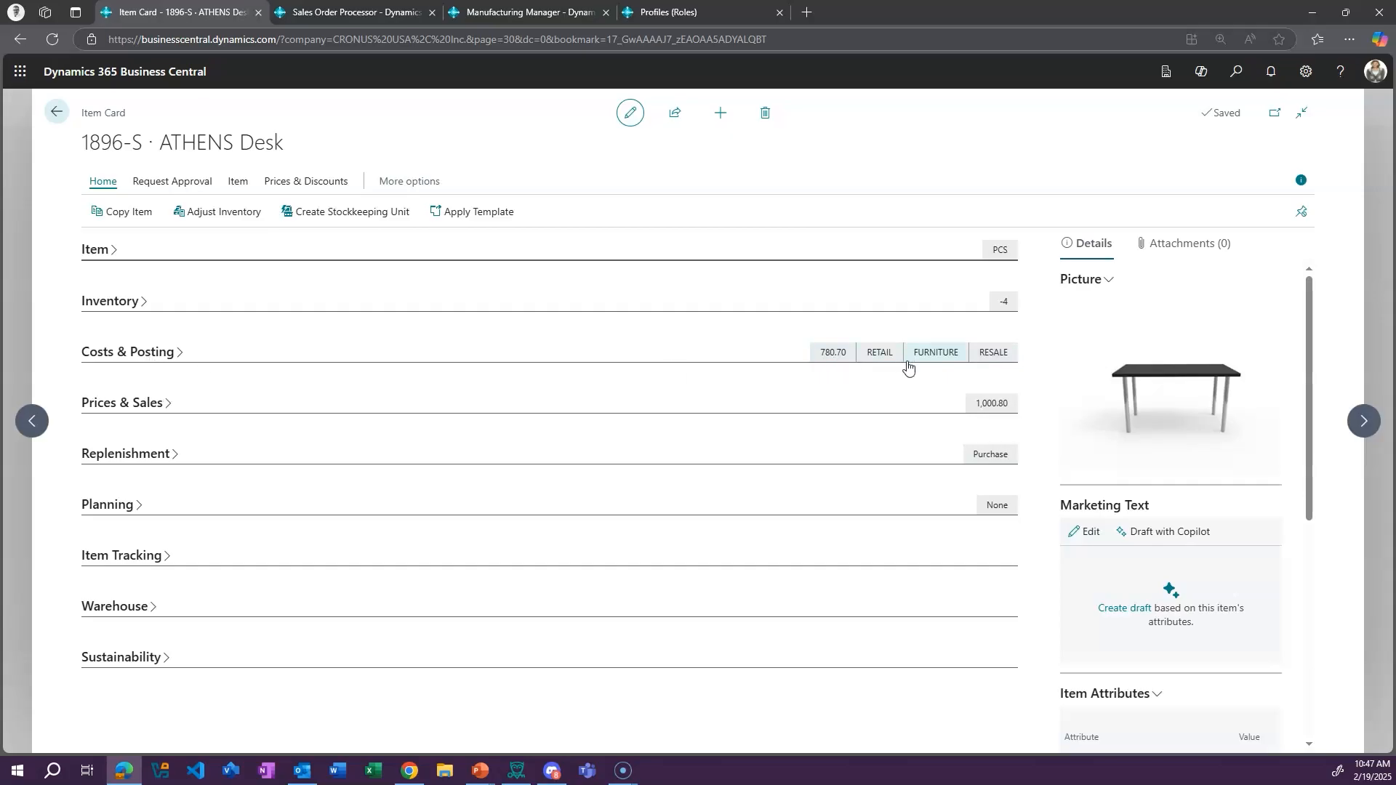
Expand the Costs & Posting section to review its cost and posting details, then collapse it
click(141, 354)
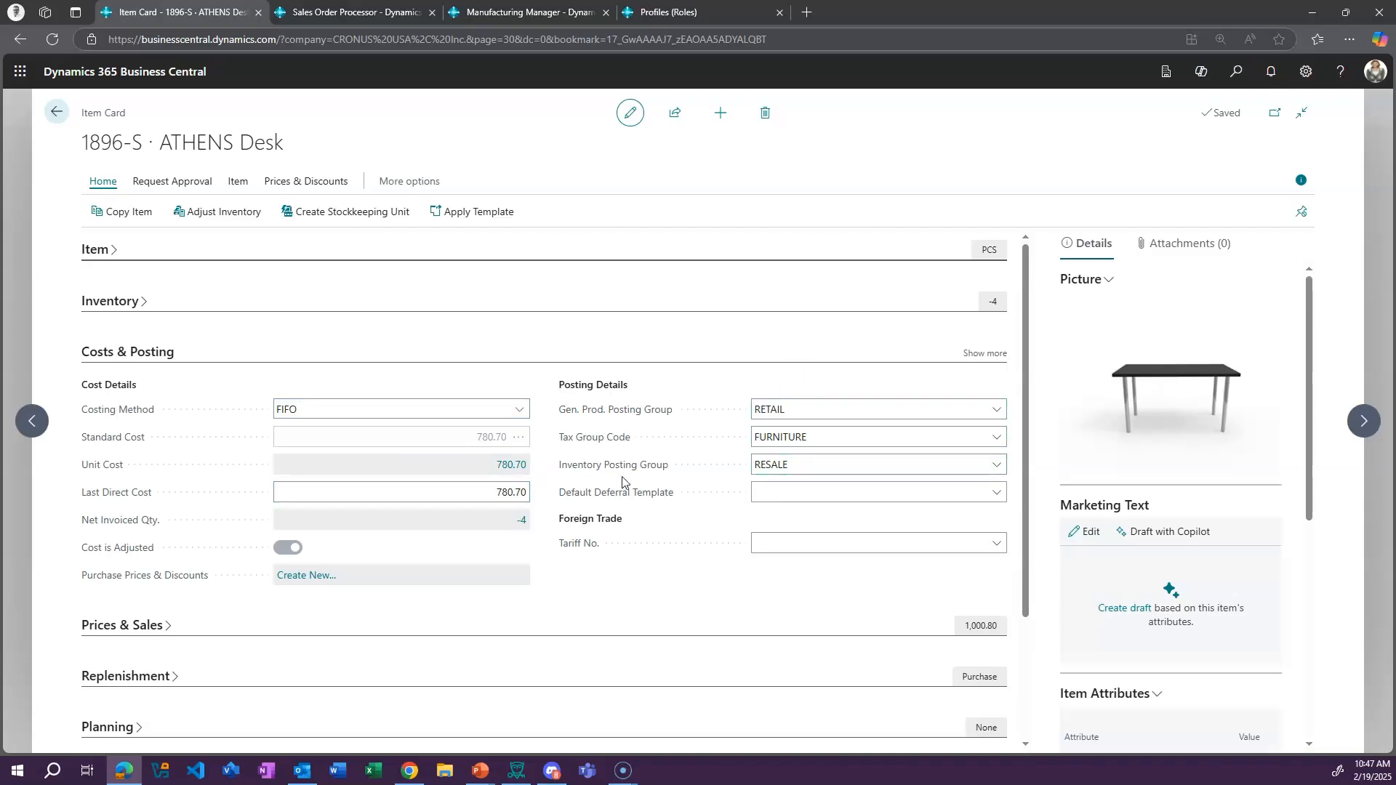
click(123, 354)
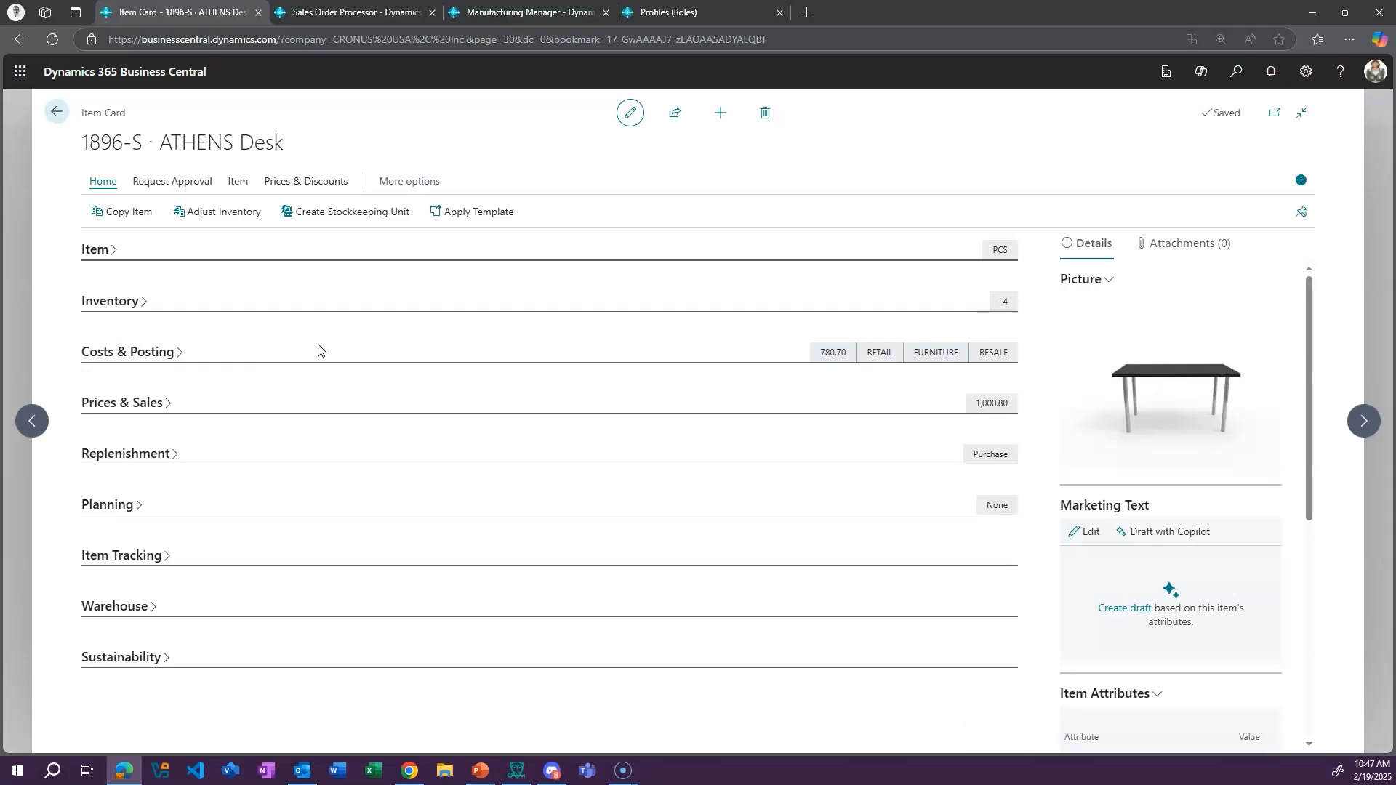
click(156, 352)
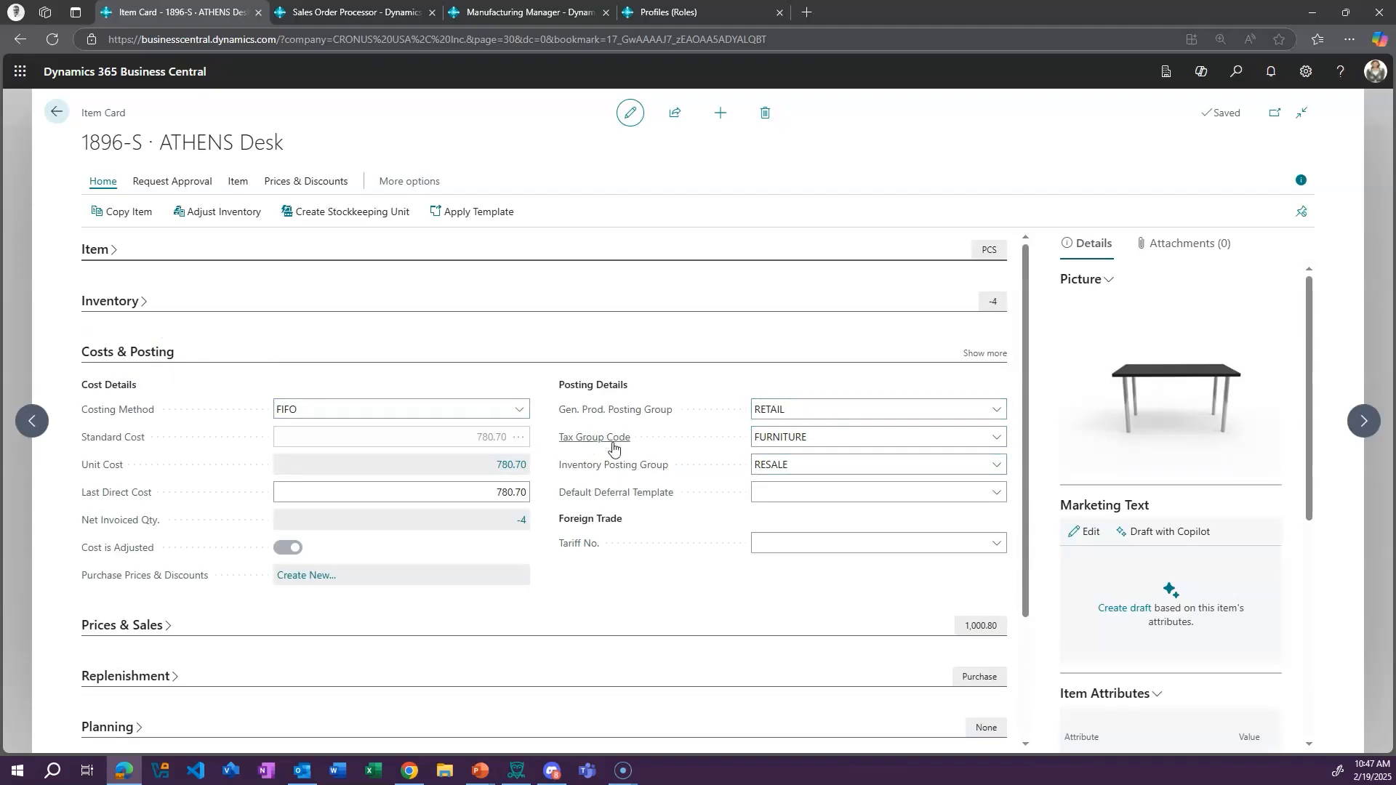
scroll(274, 577, down, 2)
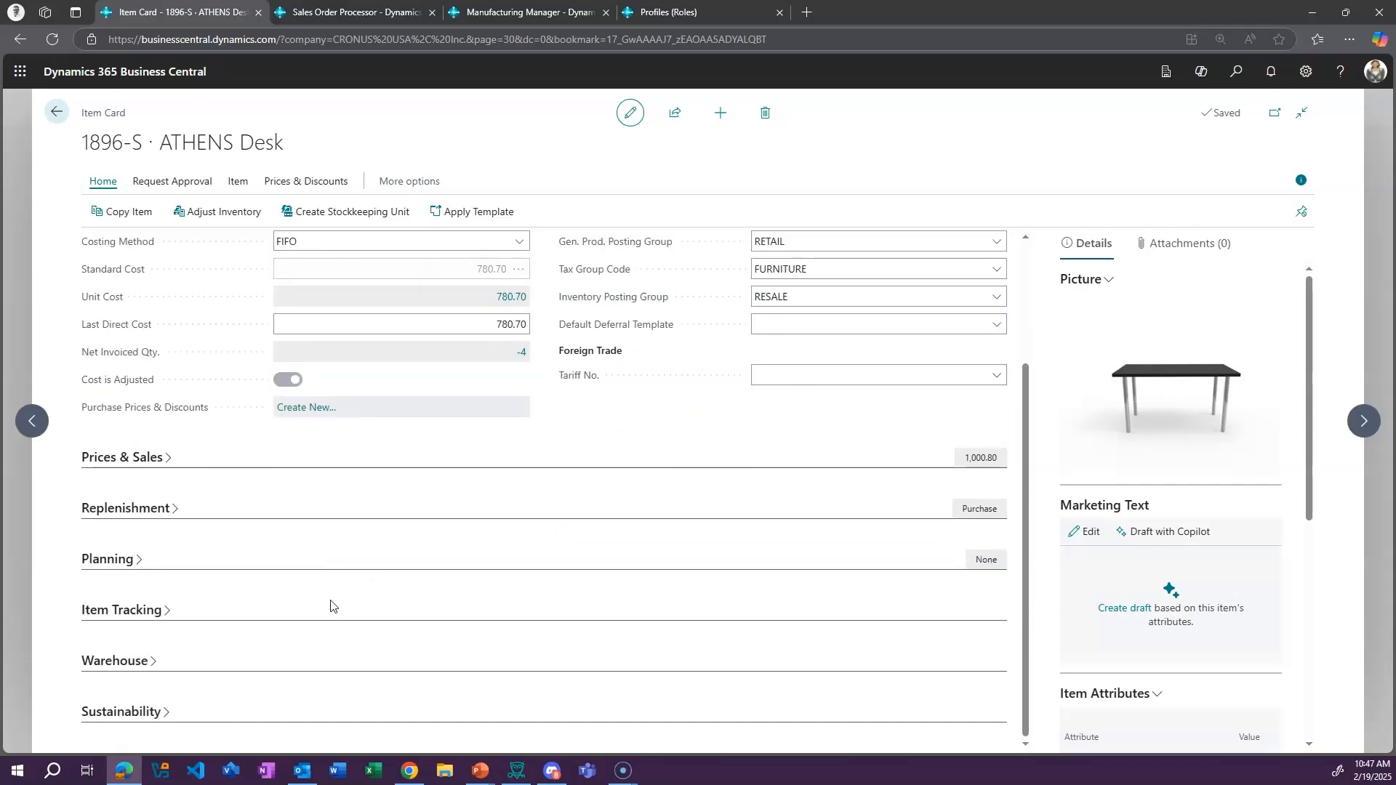
scroll(326, 547, up, 2)
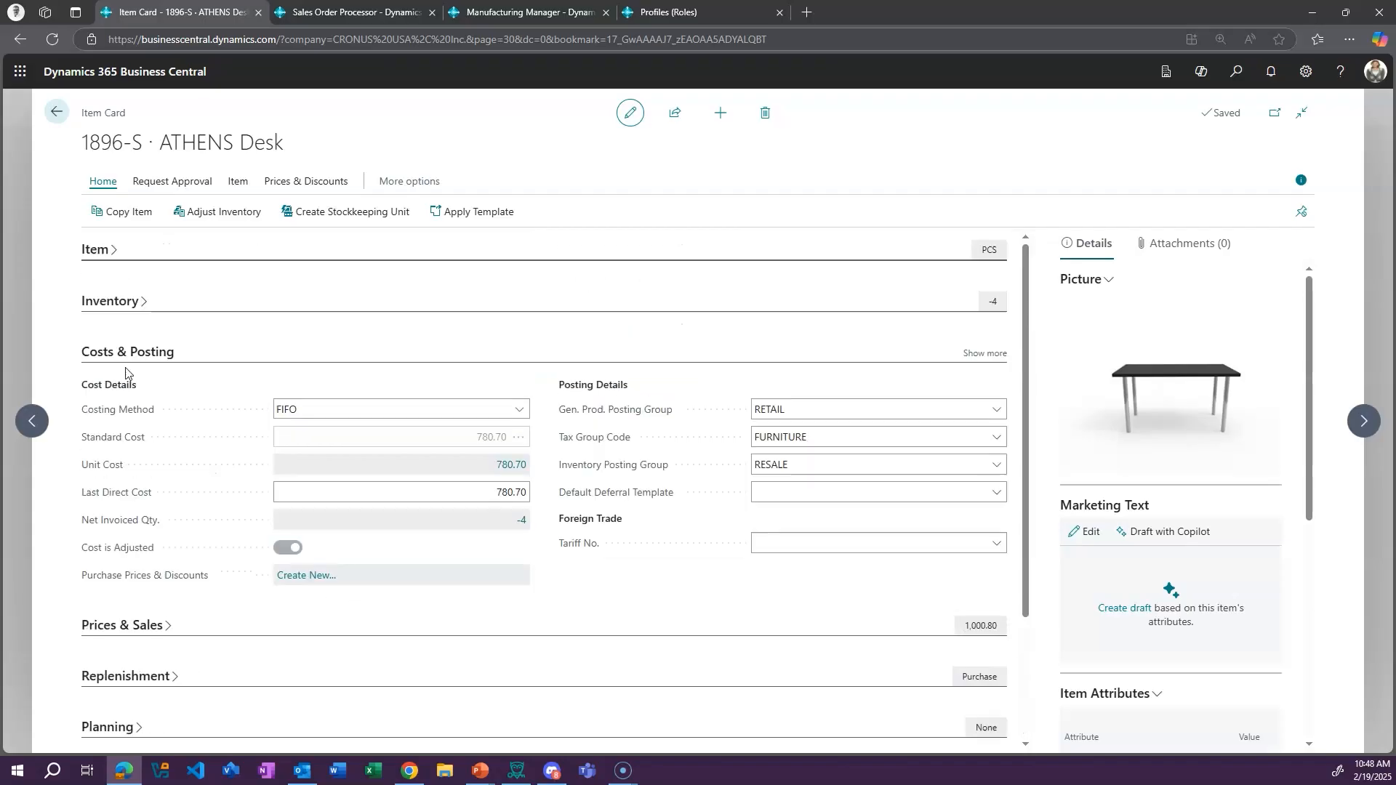
click(116, 353)
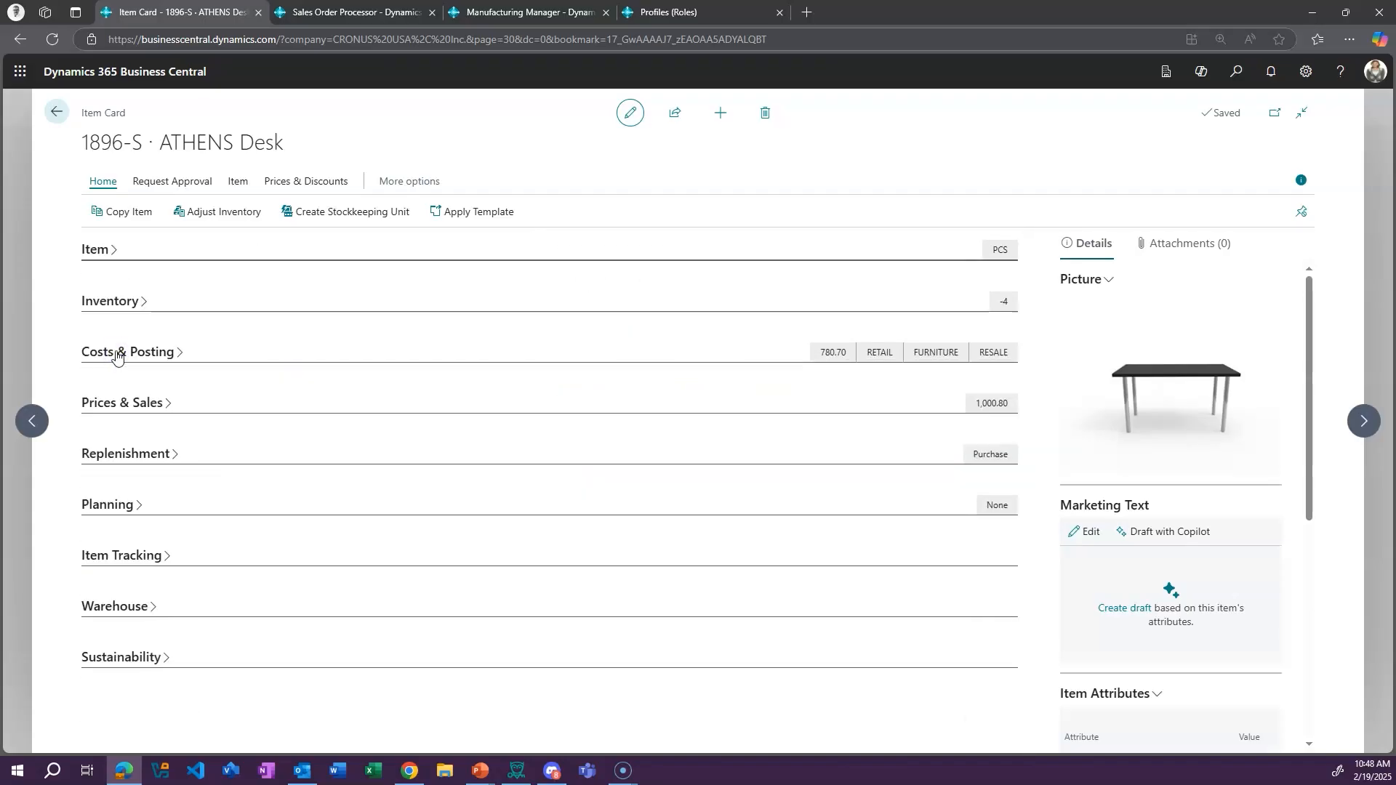
Look through the Prices & Sales, Replenishment and Planning sections, then return to the Items list
click(125, 403)
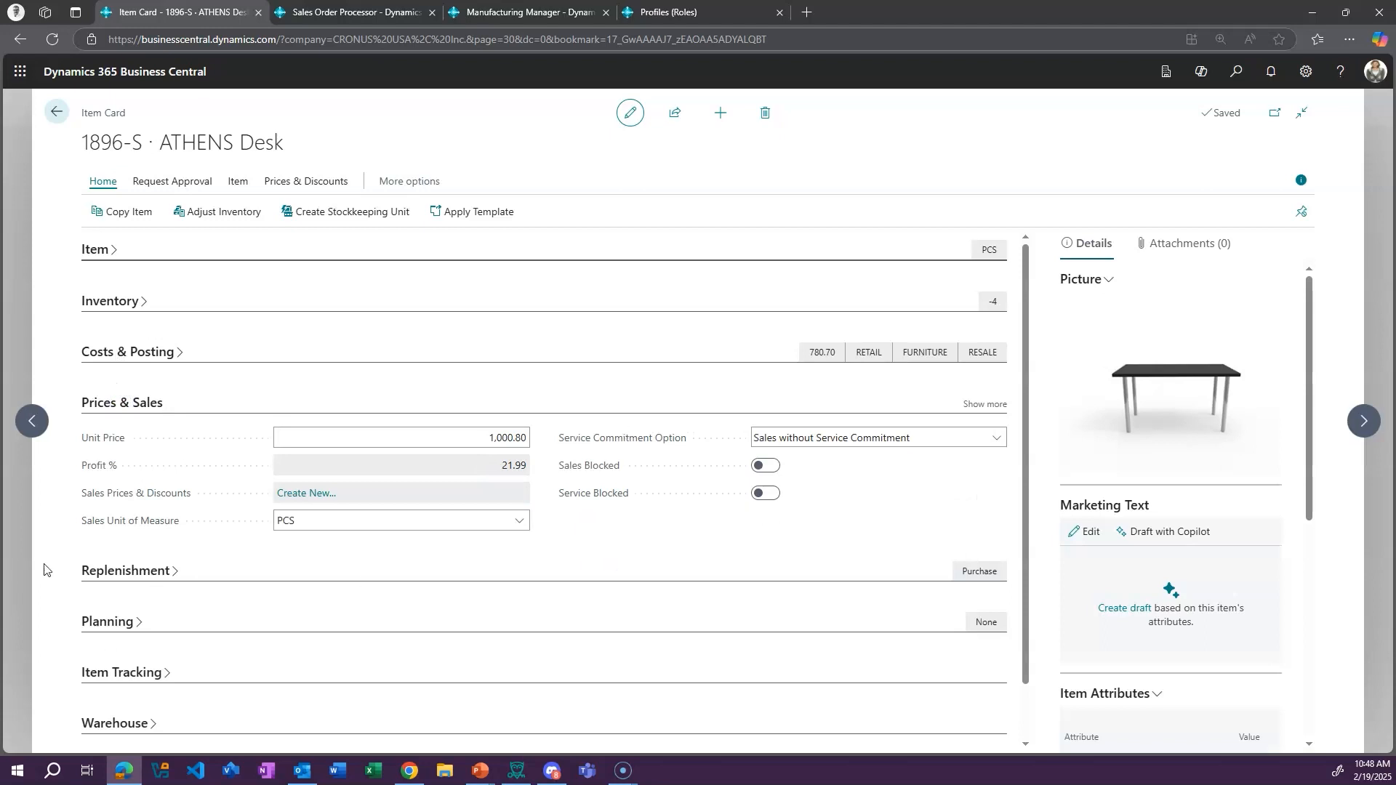
click(109, 570)
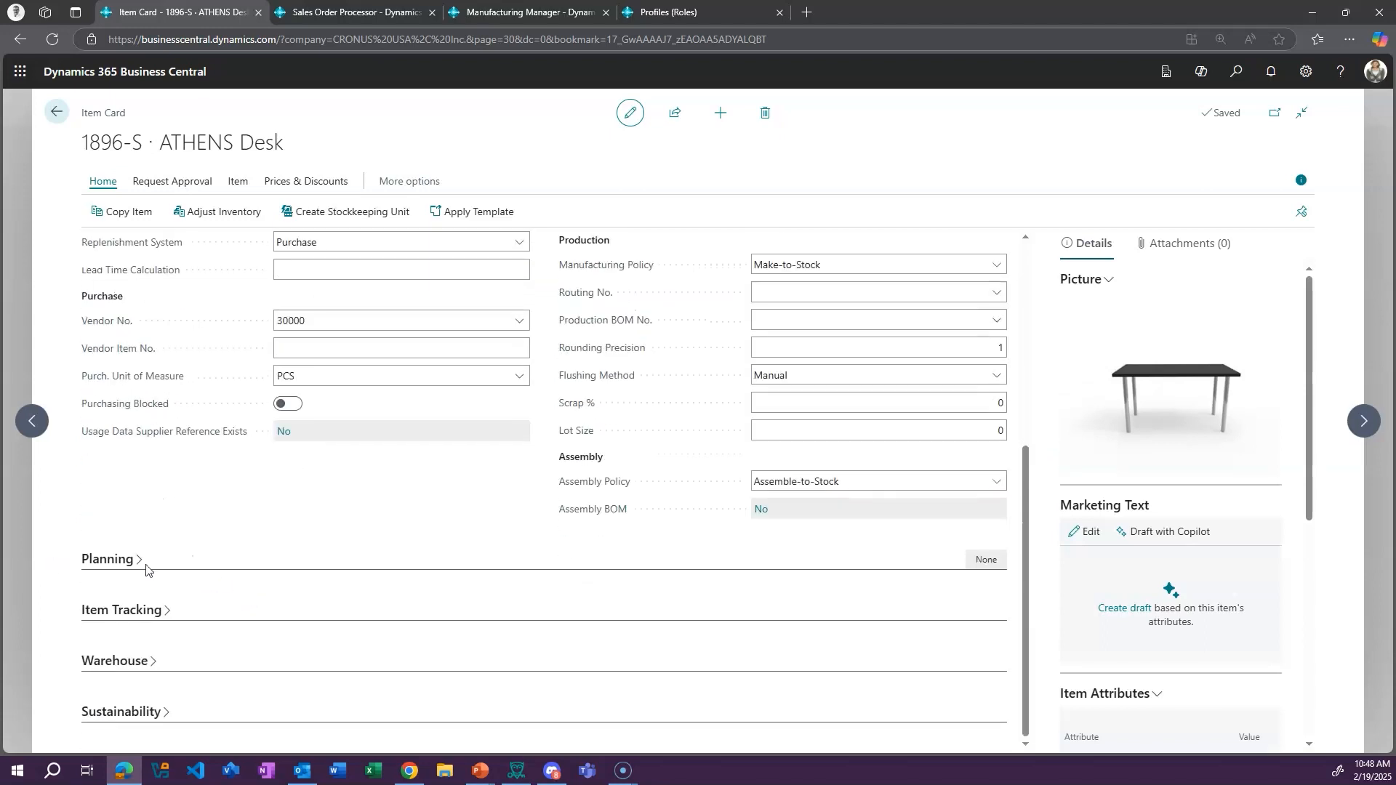
click(115, 564)
scroll(553, 607, up, 15)
click(55, 117)
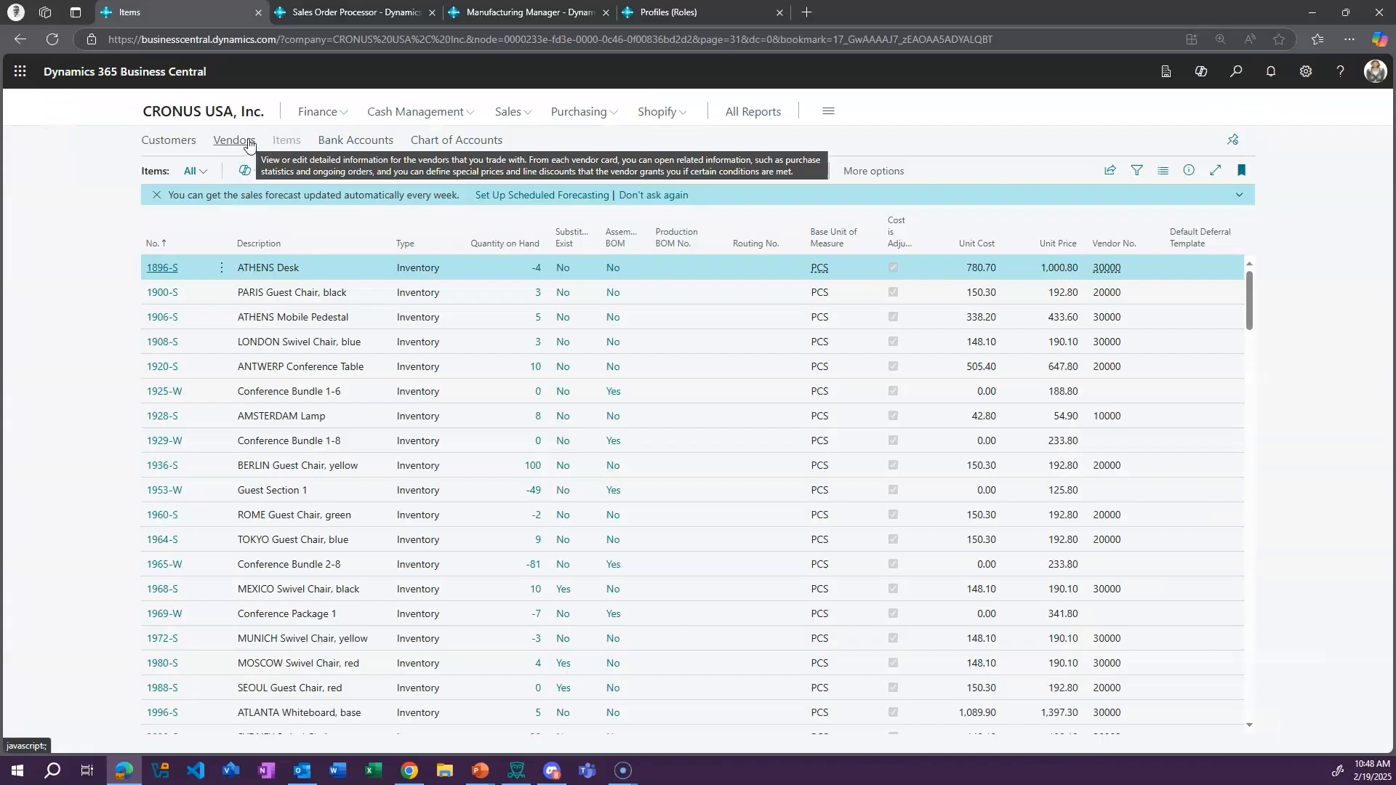
Return to the role center and open the Trey Research quote from the ongoing Sales Quotes
click(212, 109)
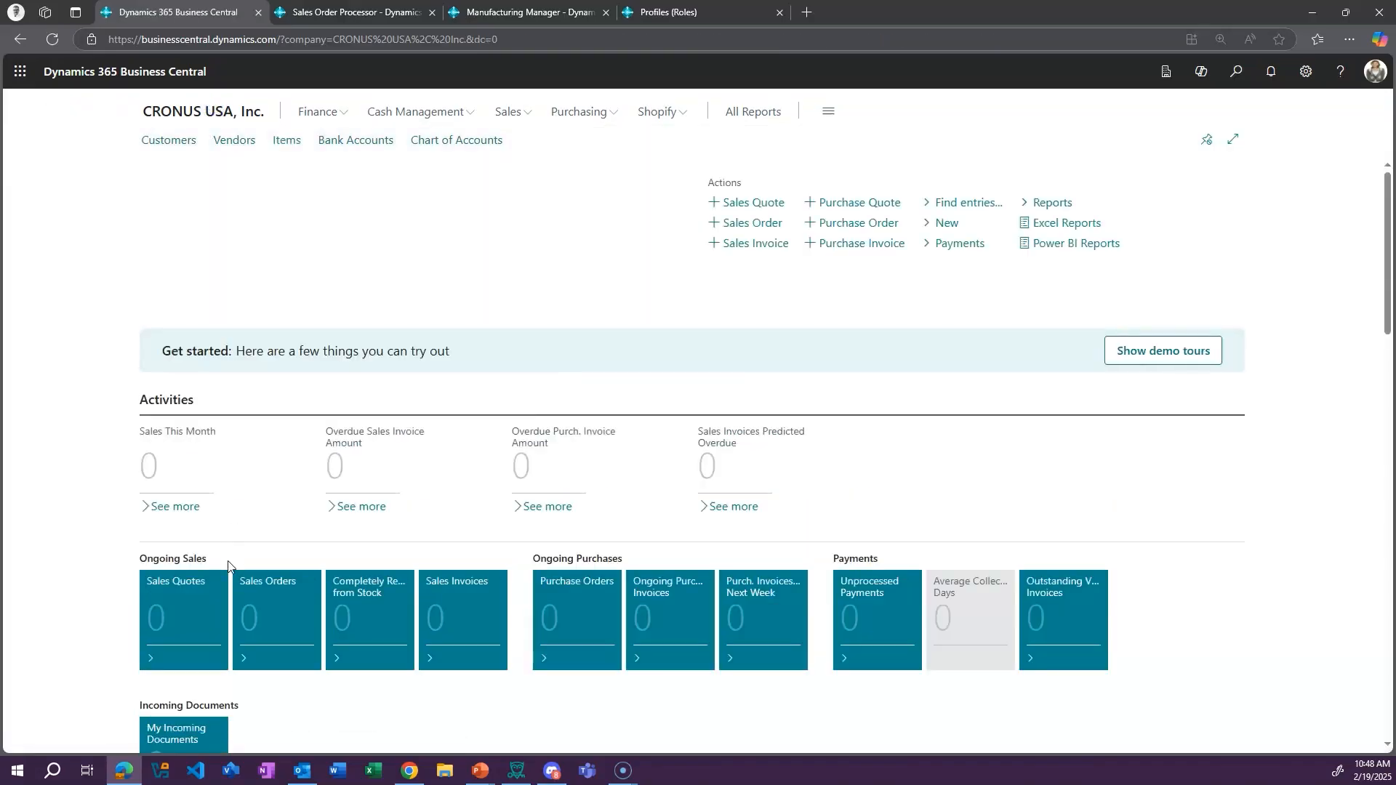
click(172, 600)
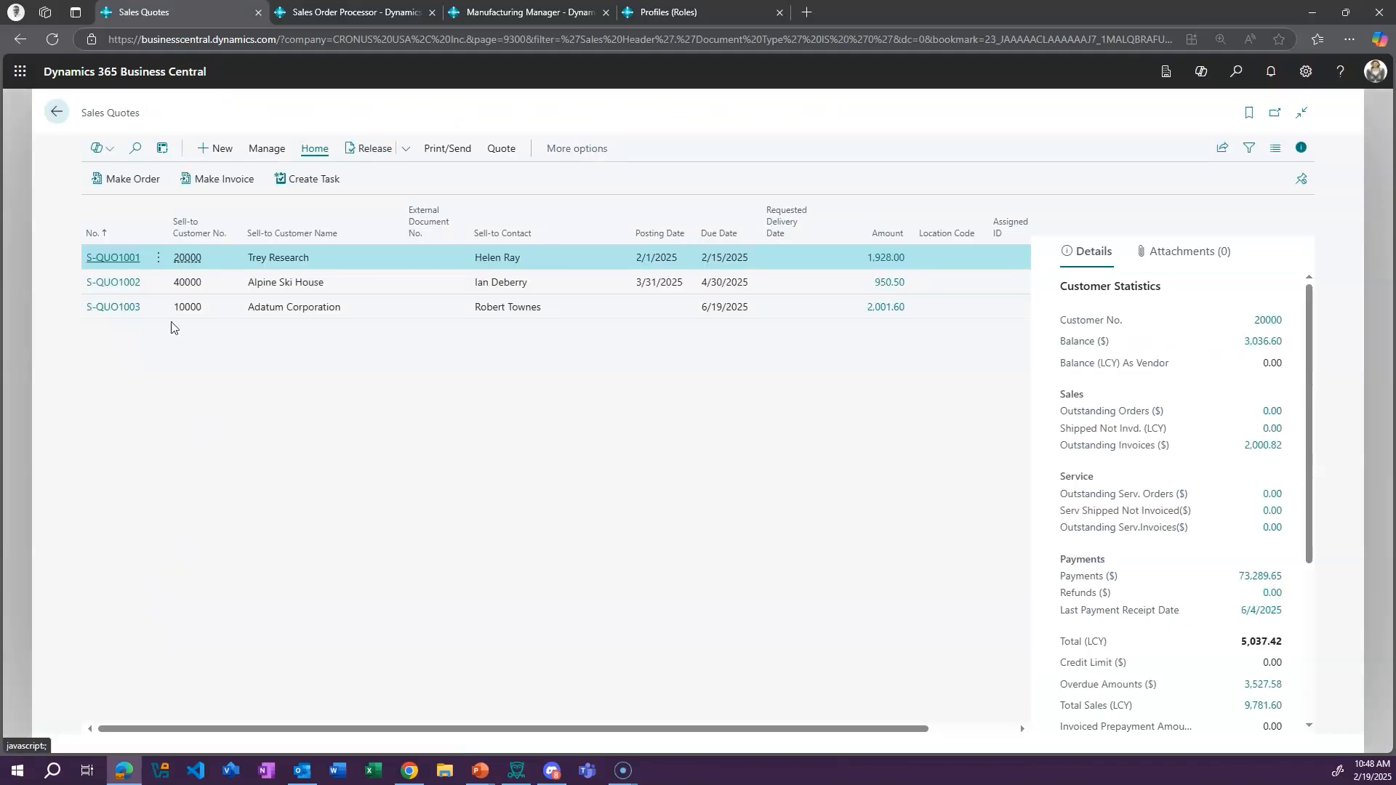
click(105, 258)
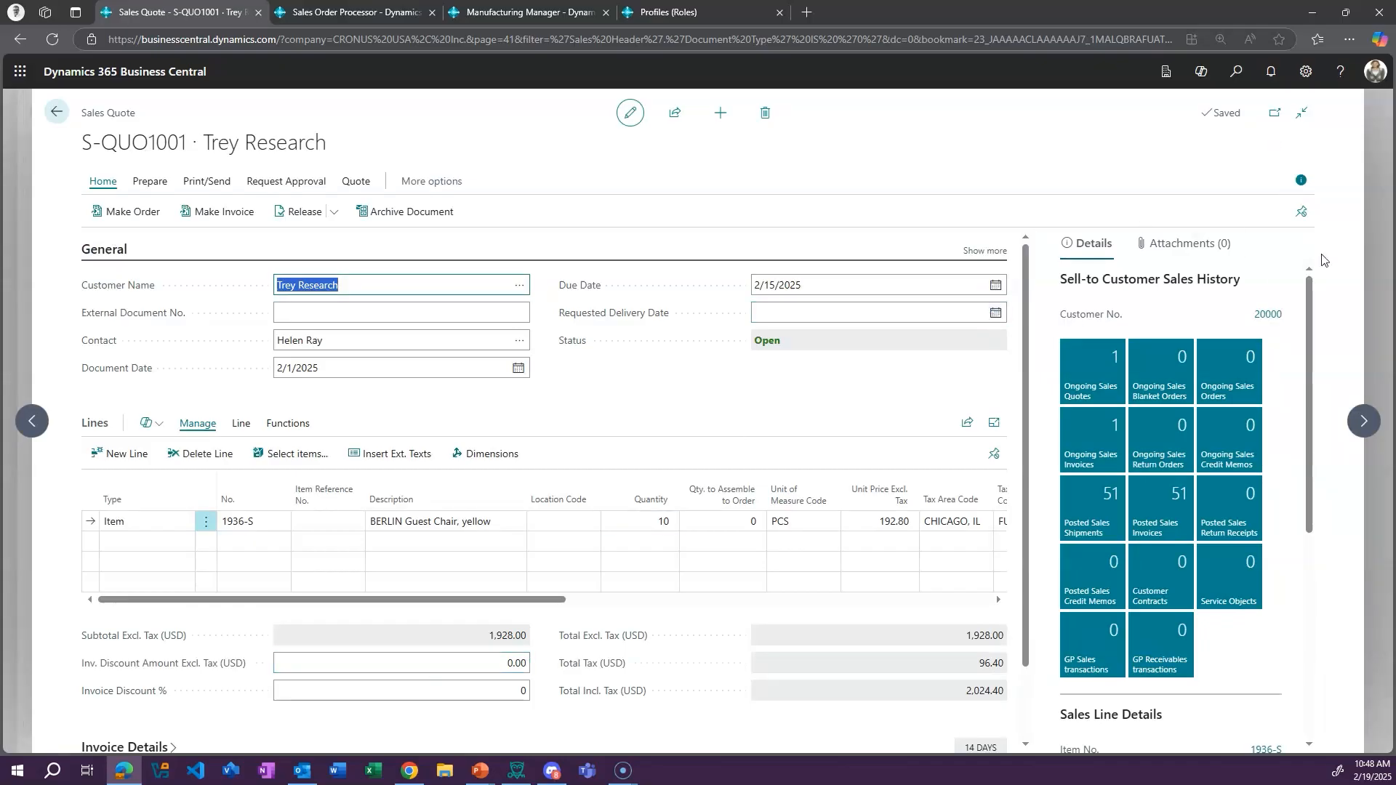
Hide the sales quote's details pane, then collapse and re-expand its General and Lines sections
click(1300, 180)
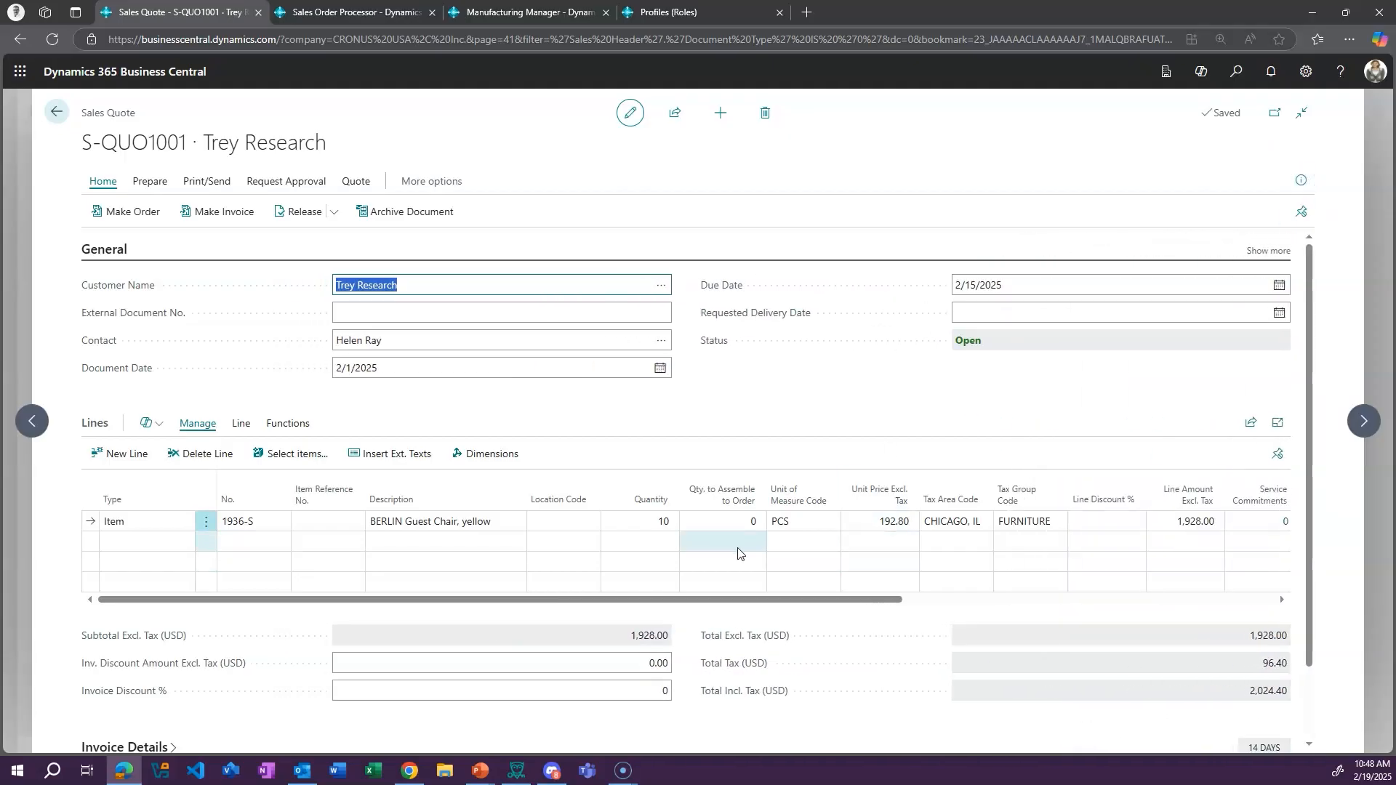
click(106, 249)
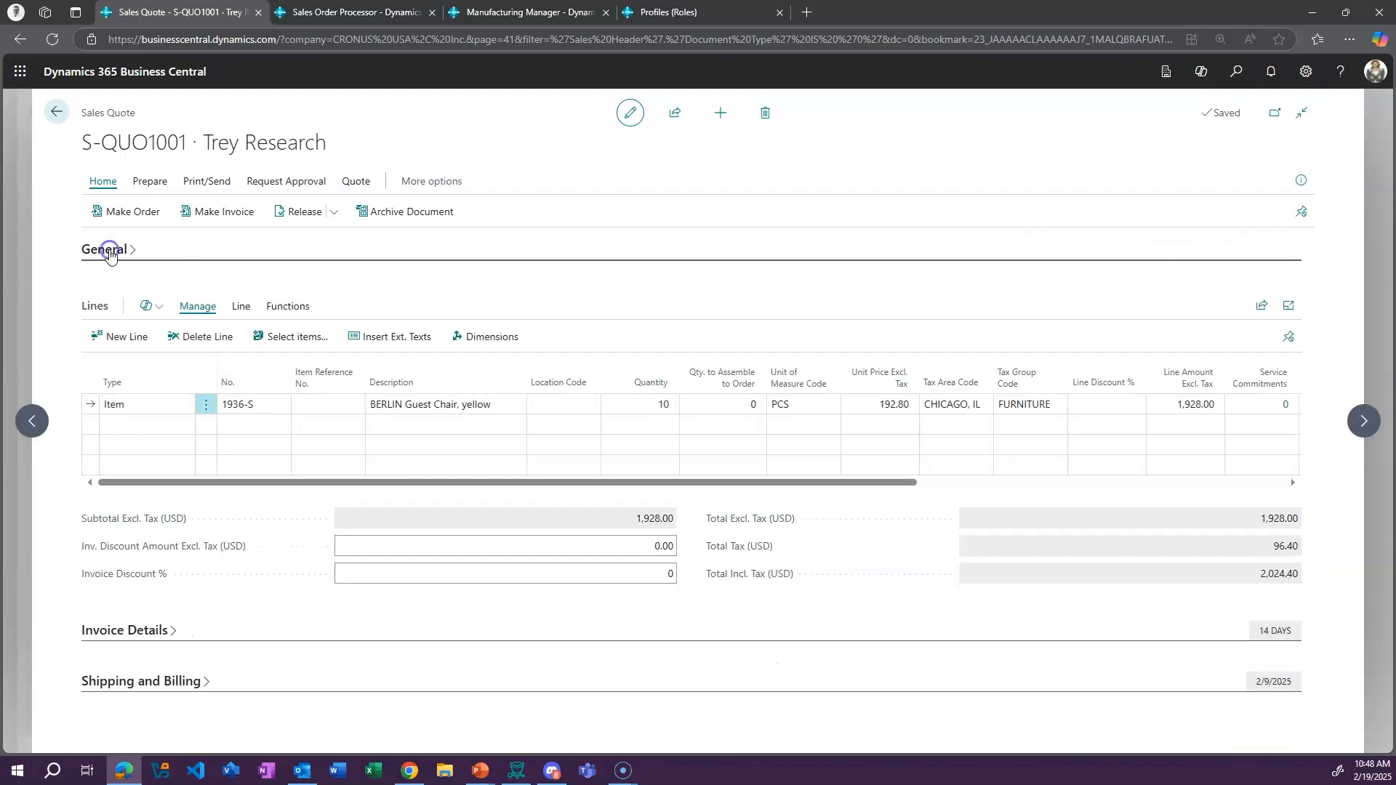
click(93, 306)
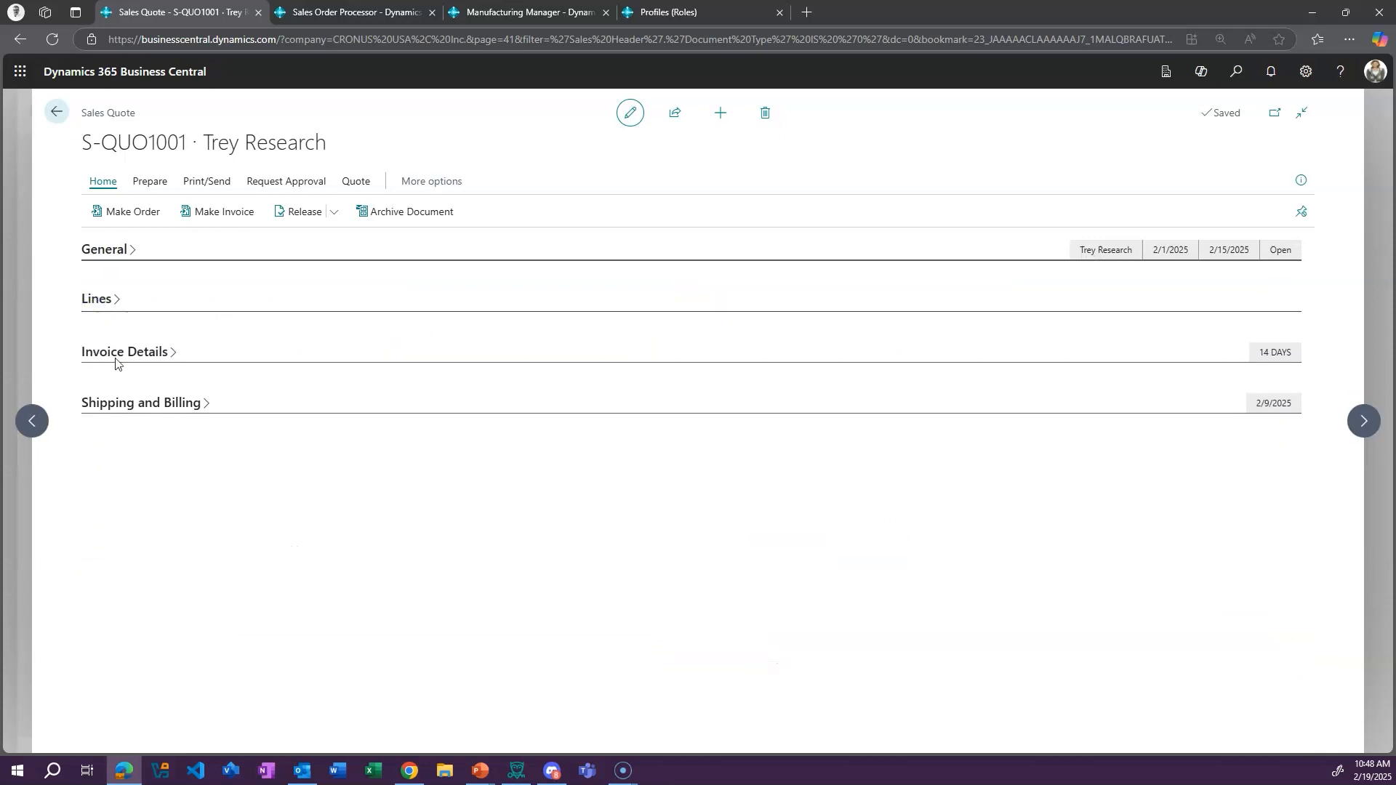
click(86, 301)
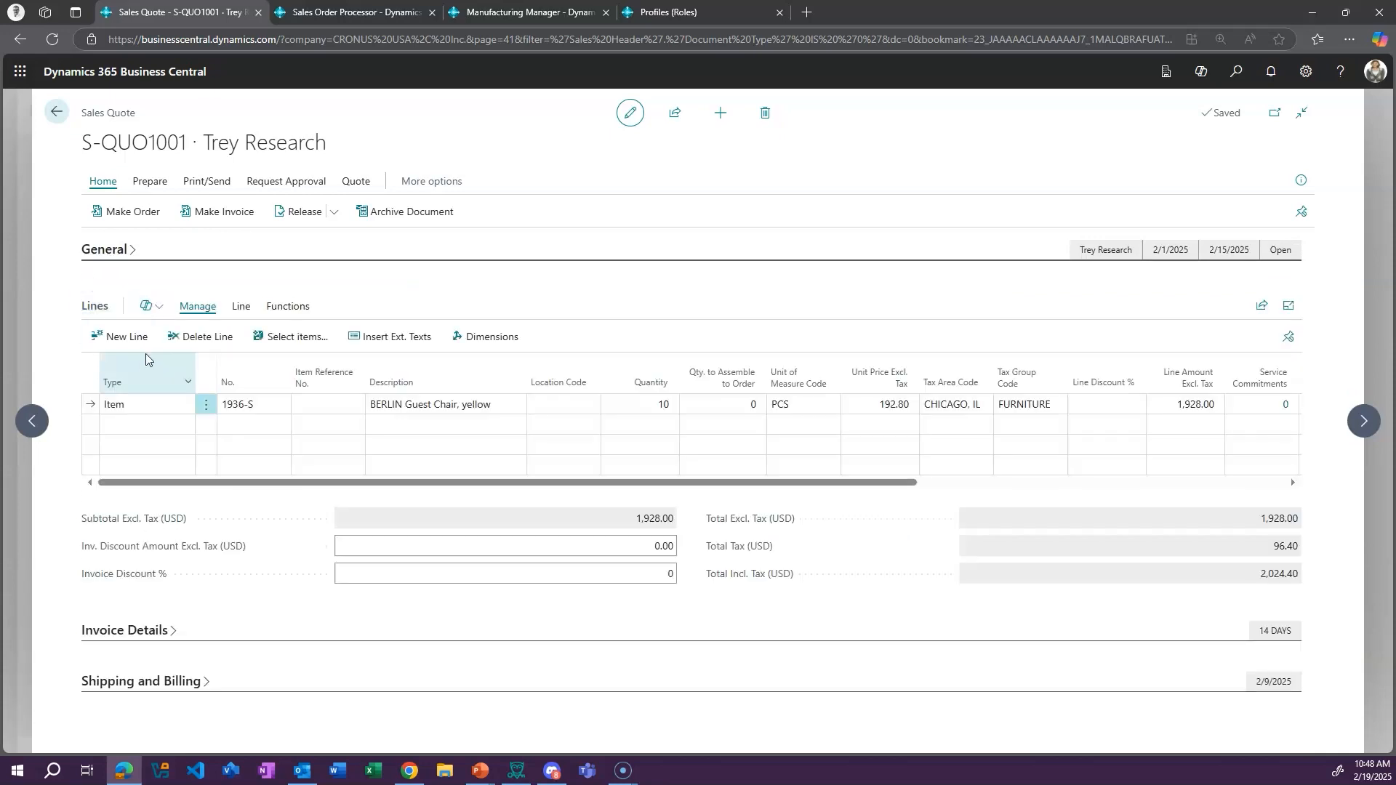
click(104, 251)
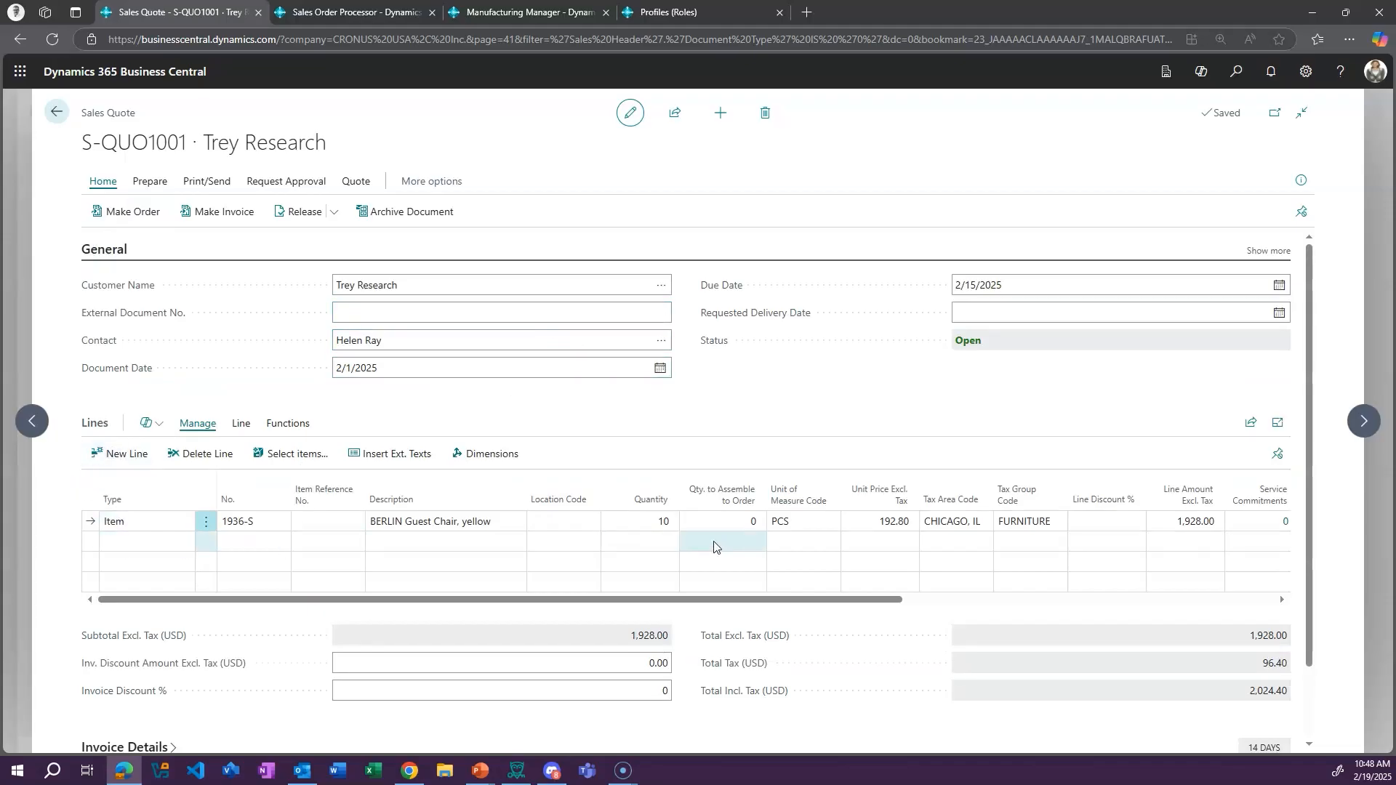
Add a second line of type Item to the sales quote for 1896-S, ATHENS Desk, and dismiss the shipment date notice
click(181, 551)
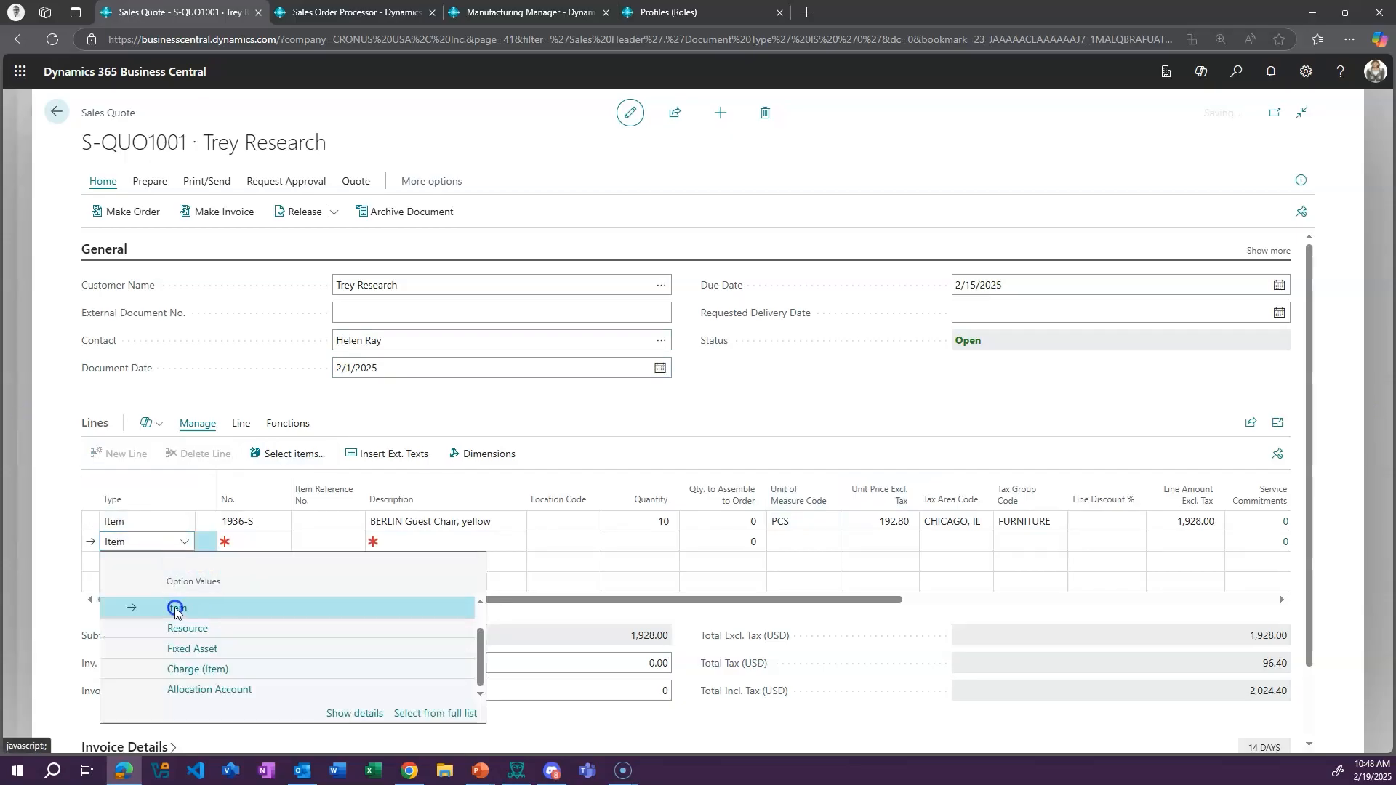
click(175, 607)
click(280, 542)
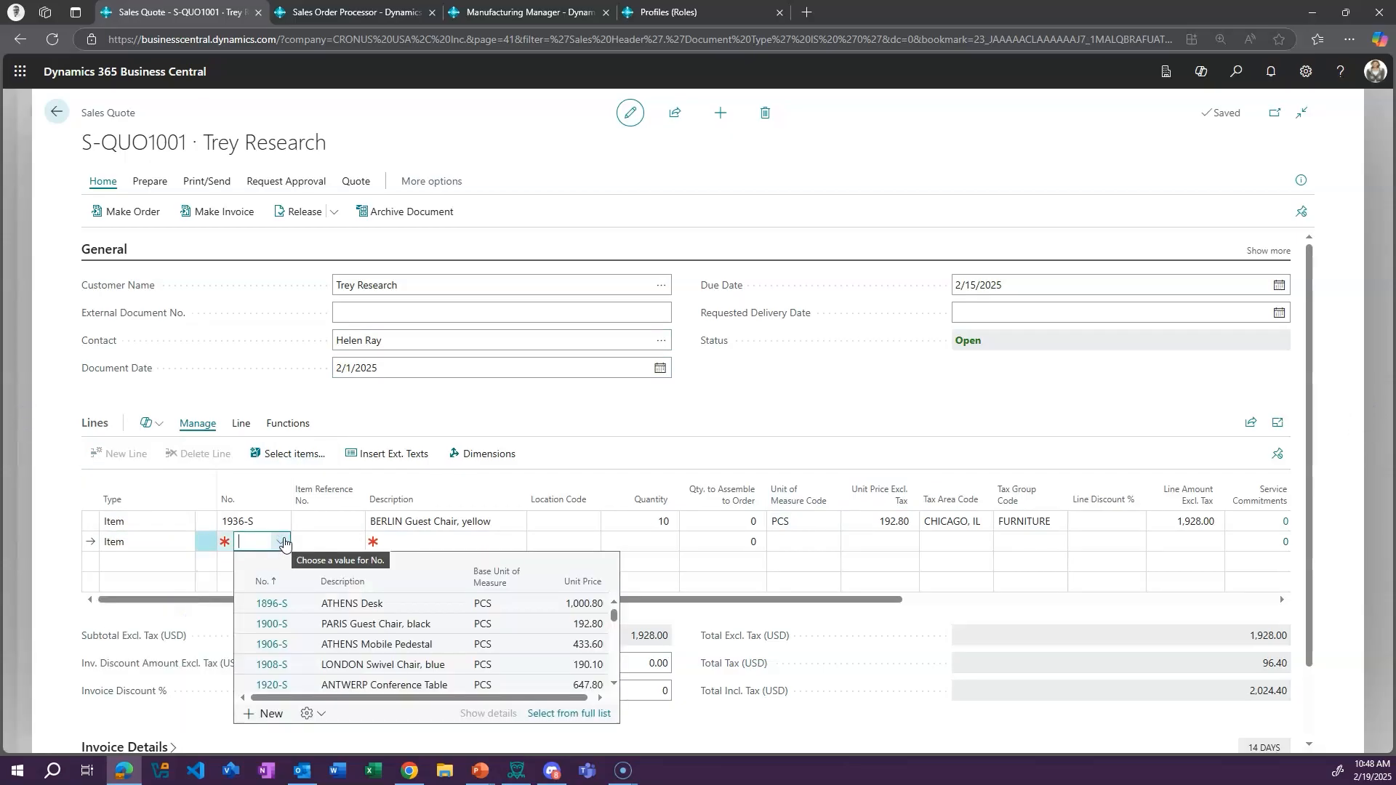
click(270, 603)
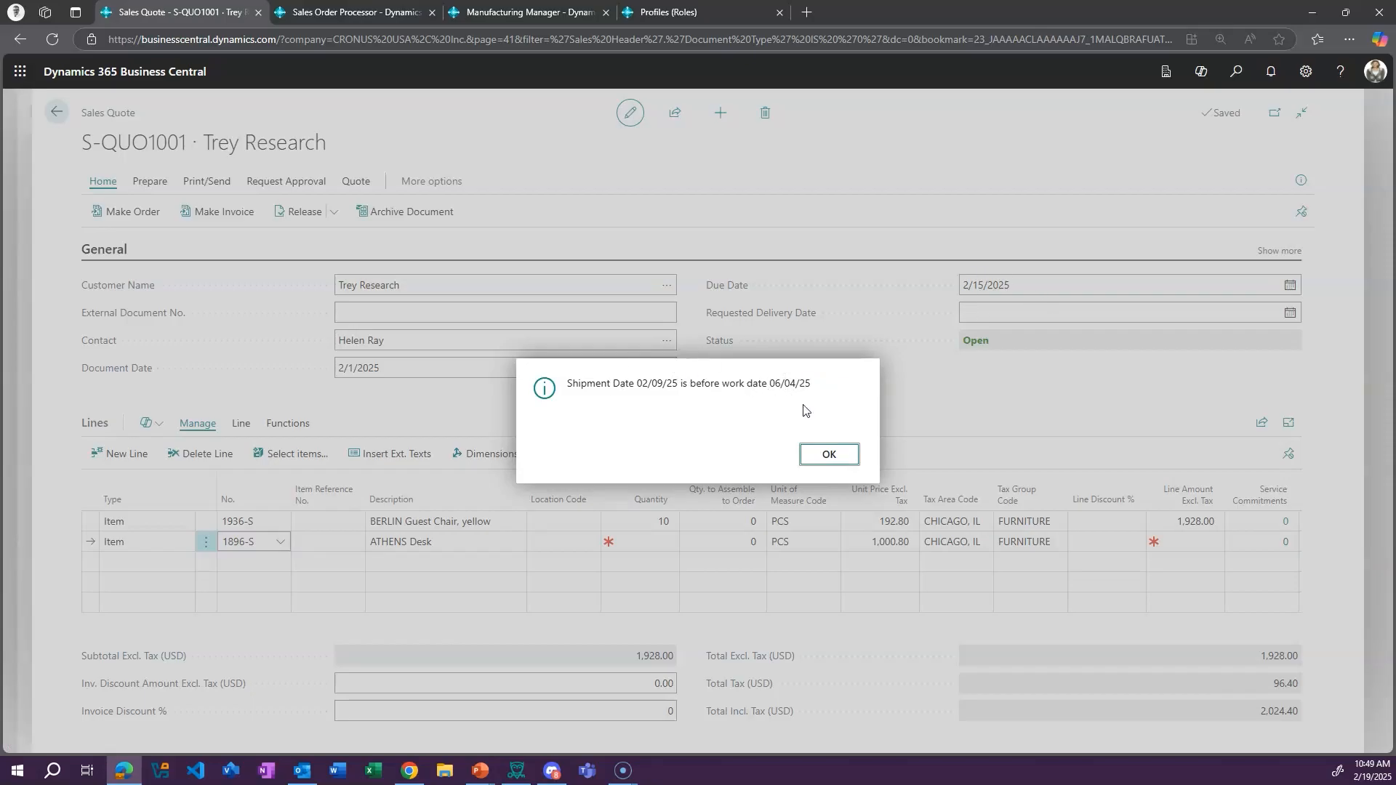
click(835, 454)
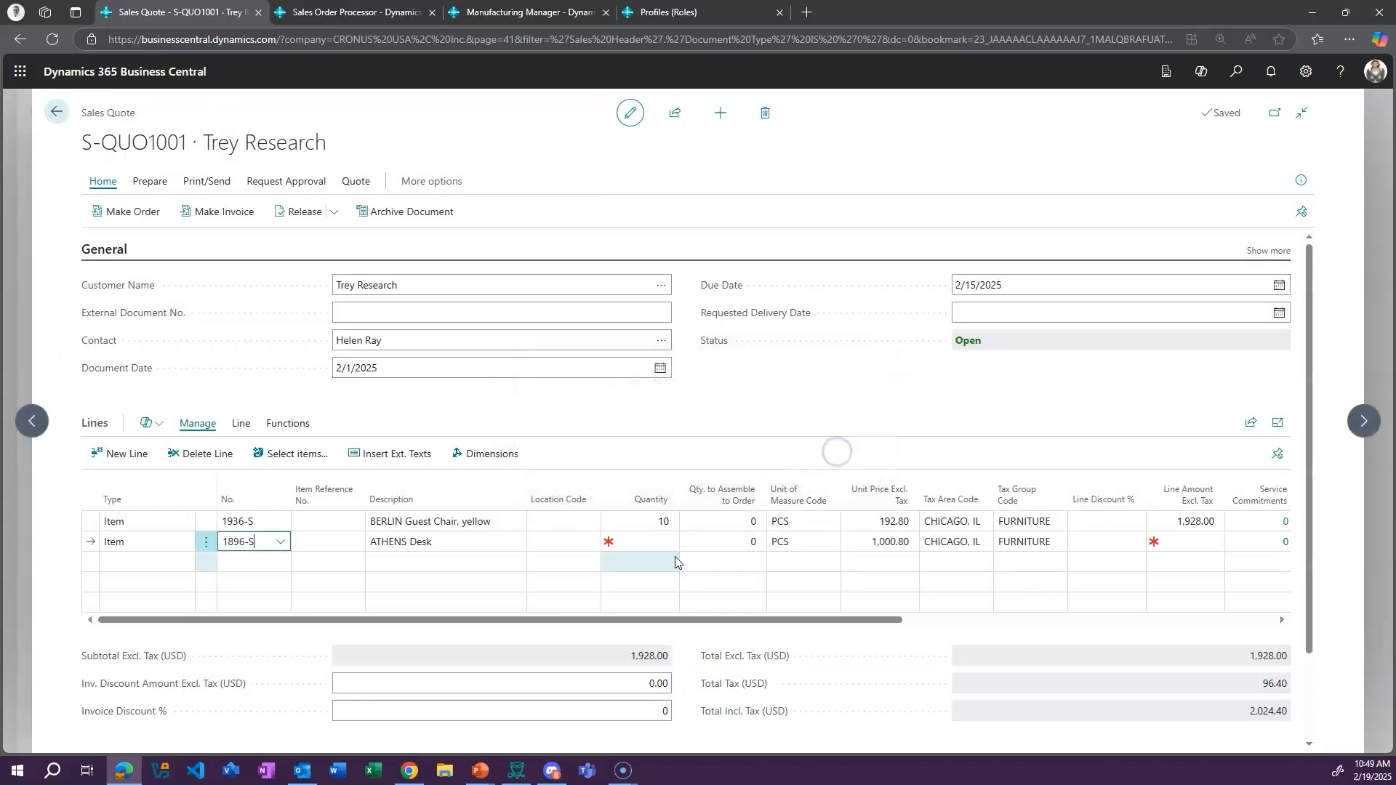
Leave the ATHENS Desk line's location code empty and set its quantity to 10
click(556, 543)
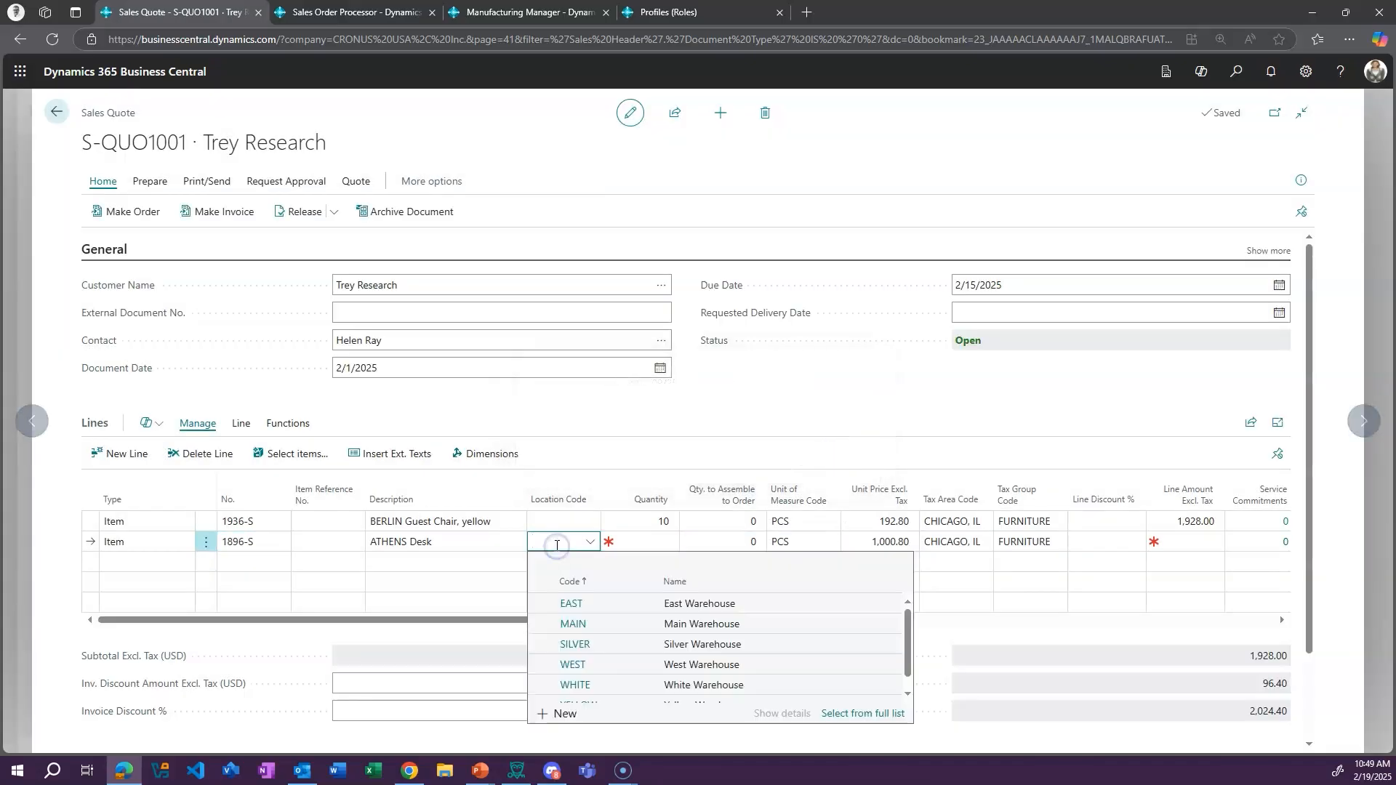
click(633, 543)
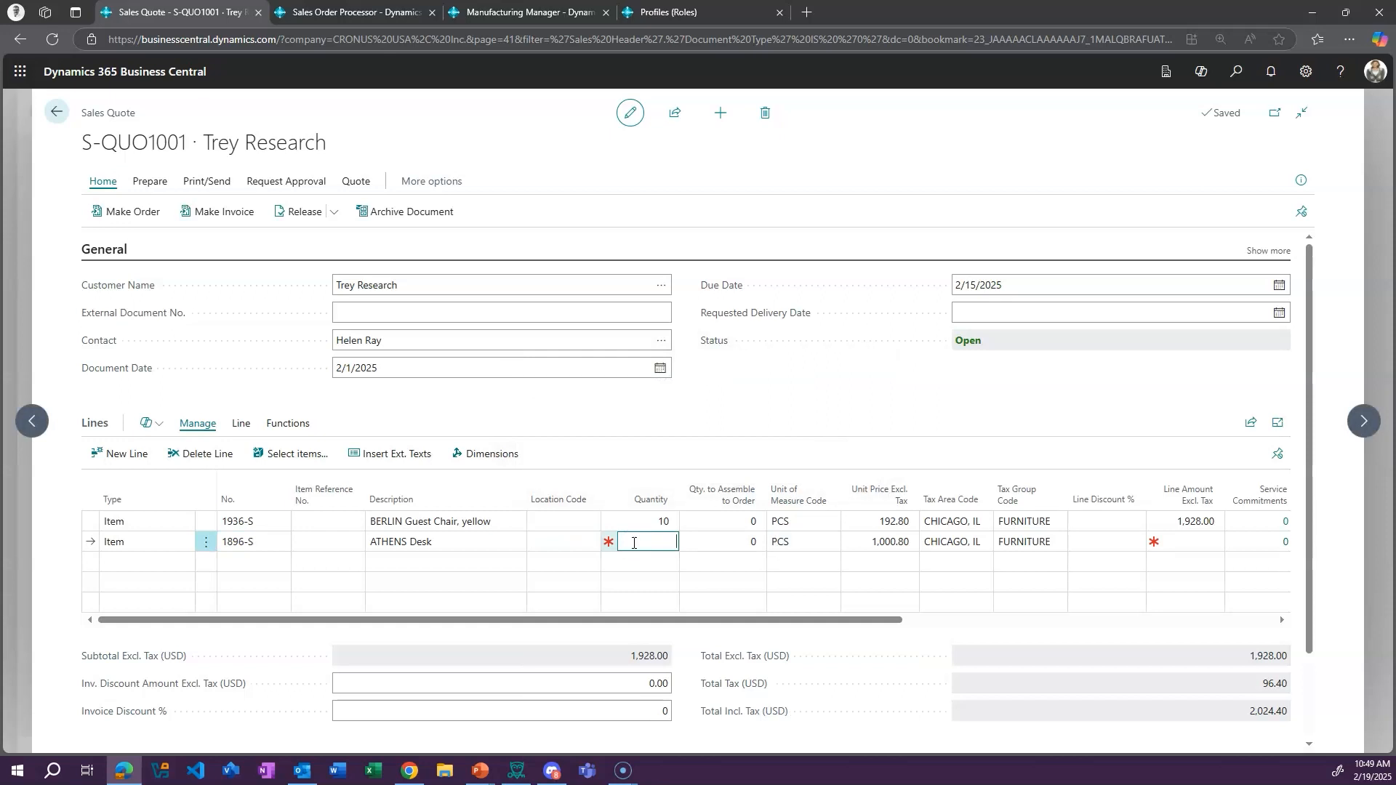
text(10)
key(Tab)
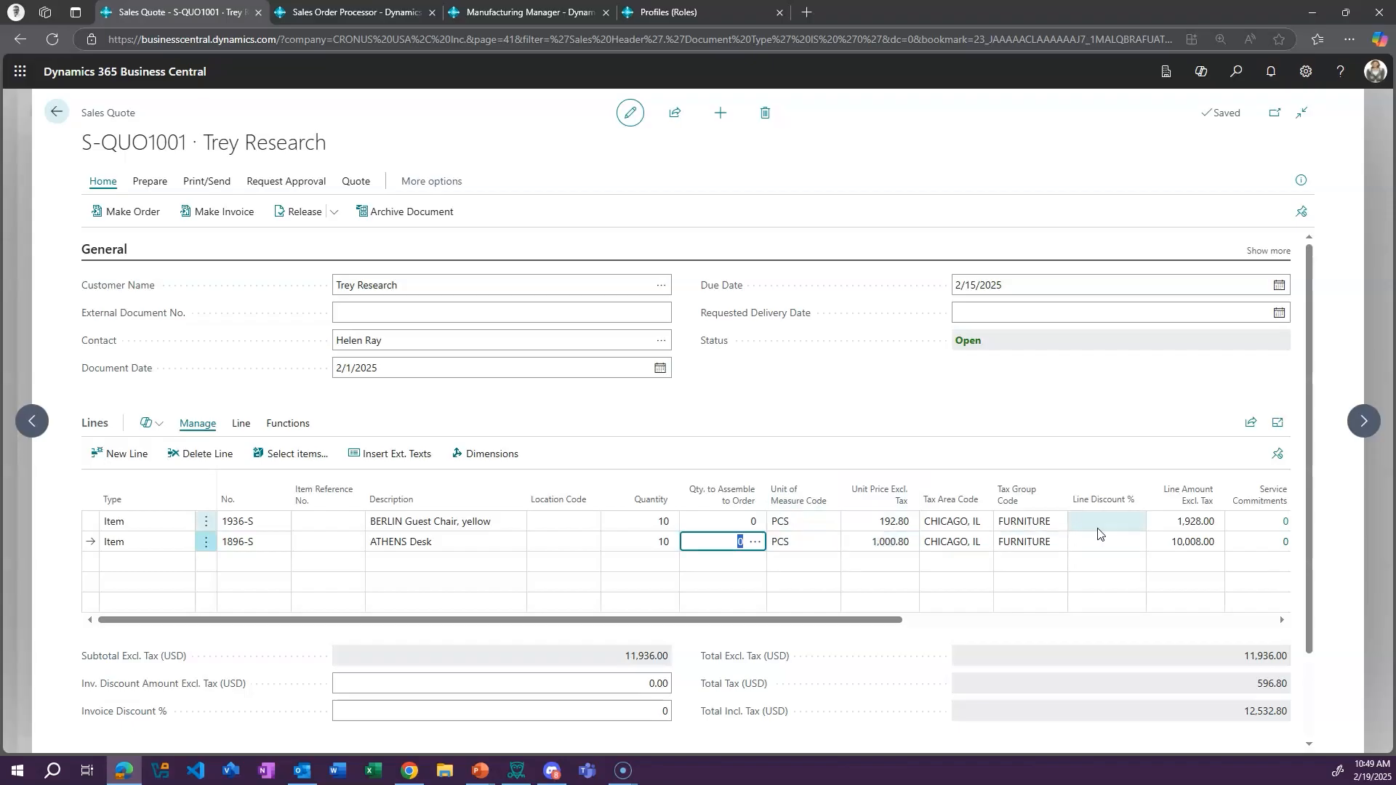
Expand the quote's Invoice Details section to view its fields, then collapse and re-expand the General section
scroll(1123, 560, down, 2)
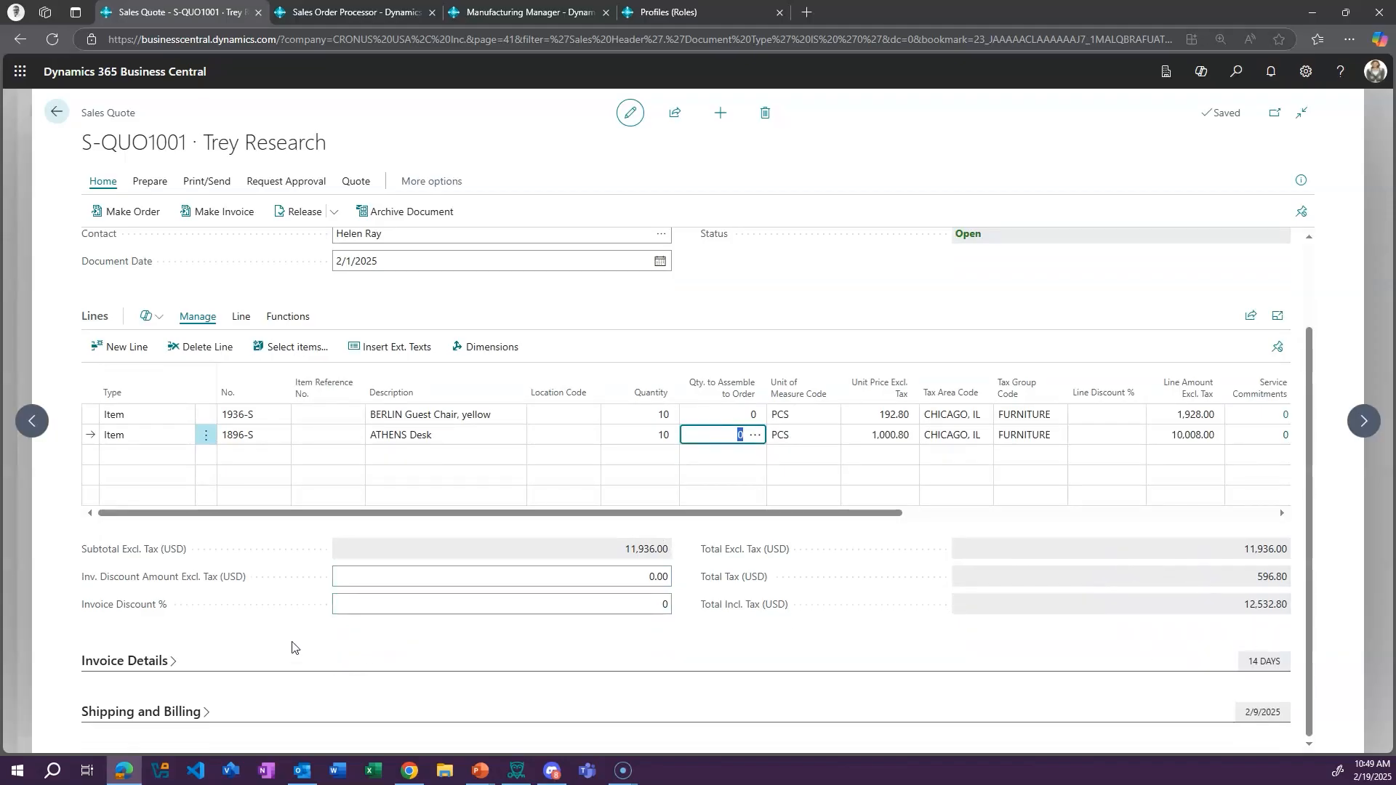
click(150, 659)
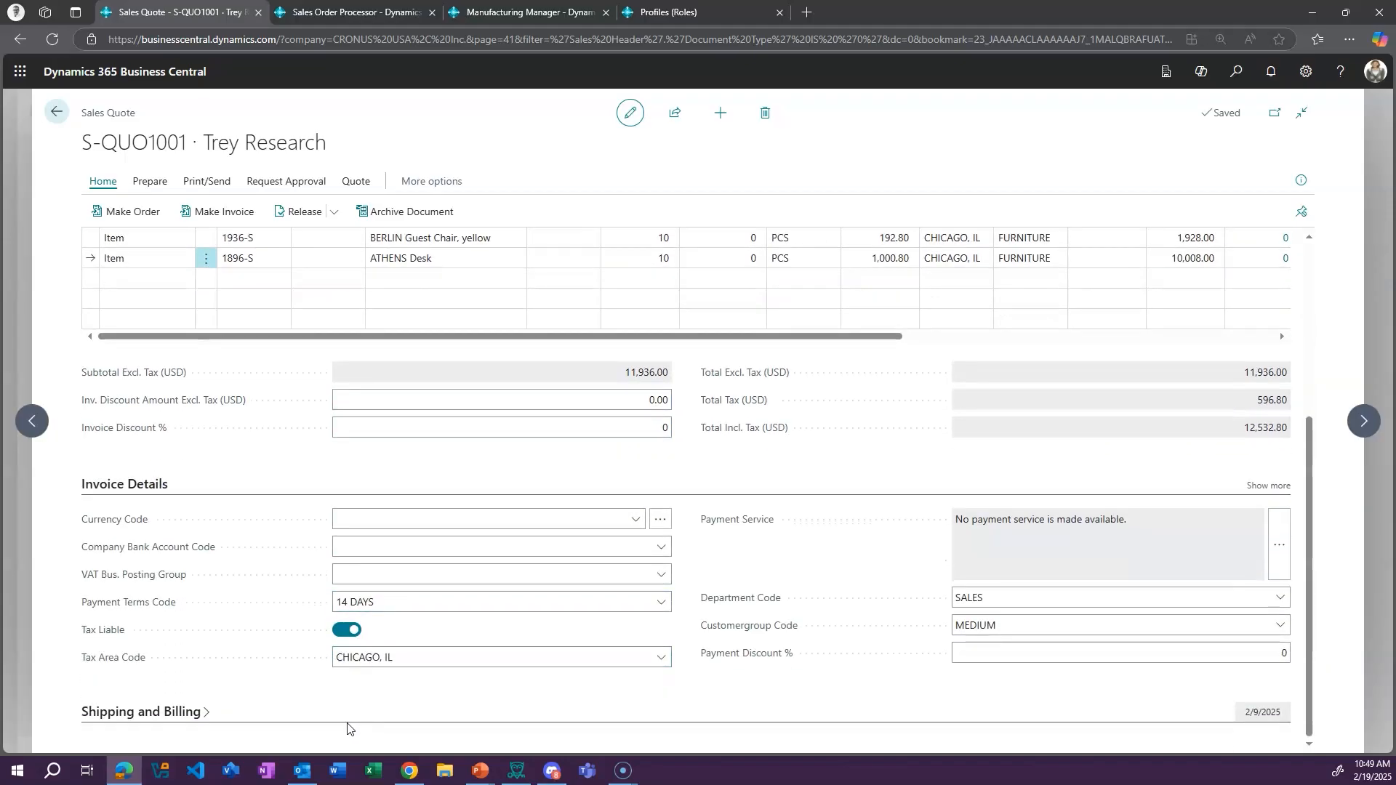
scroll(713, 585, up, 3)
scroll(724, 588, up, 1)
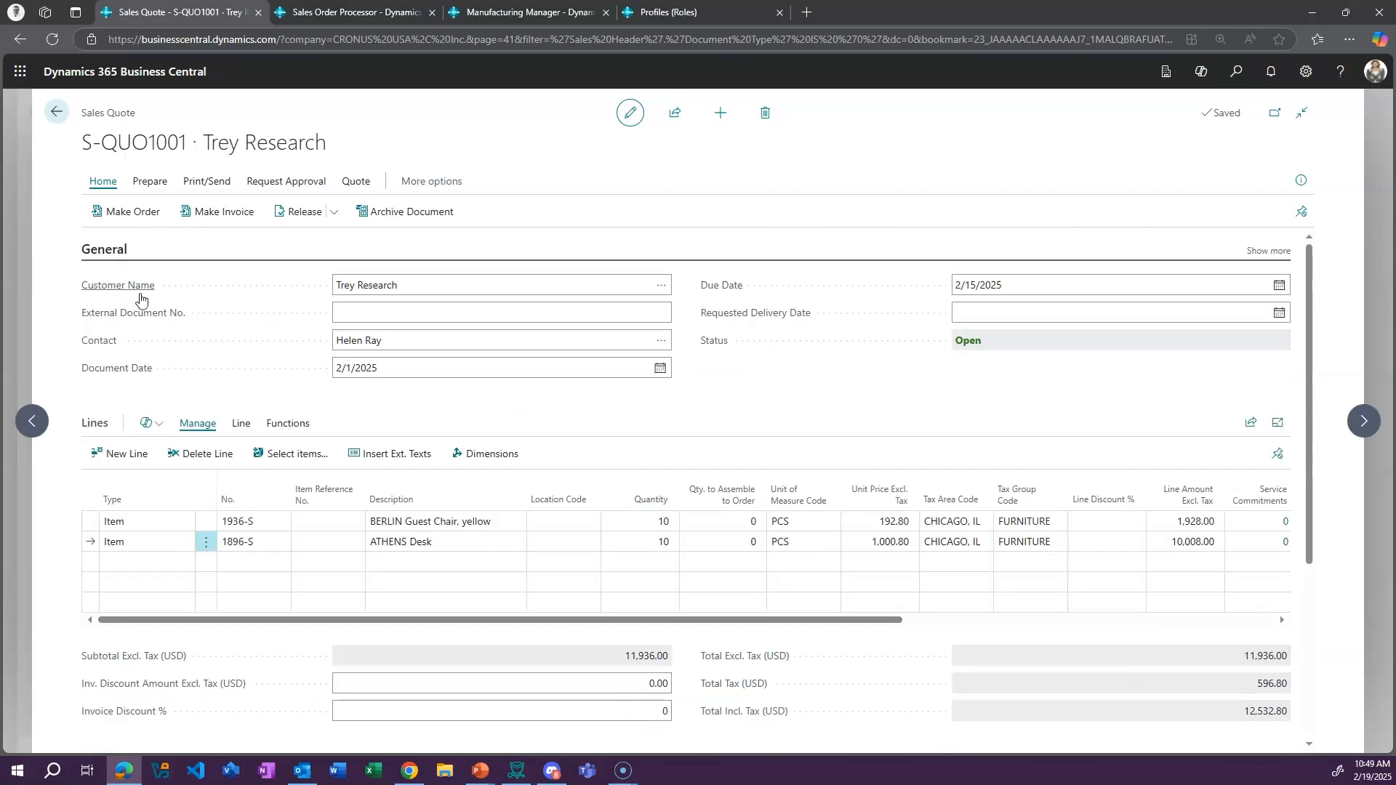
click(115, 251)
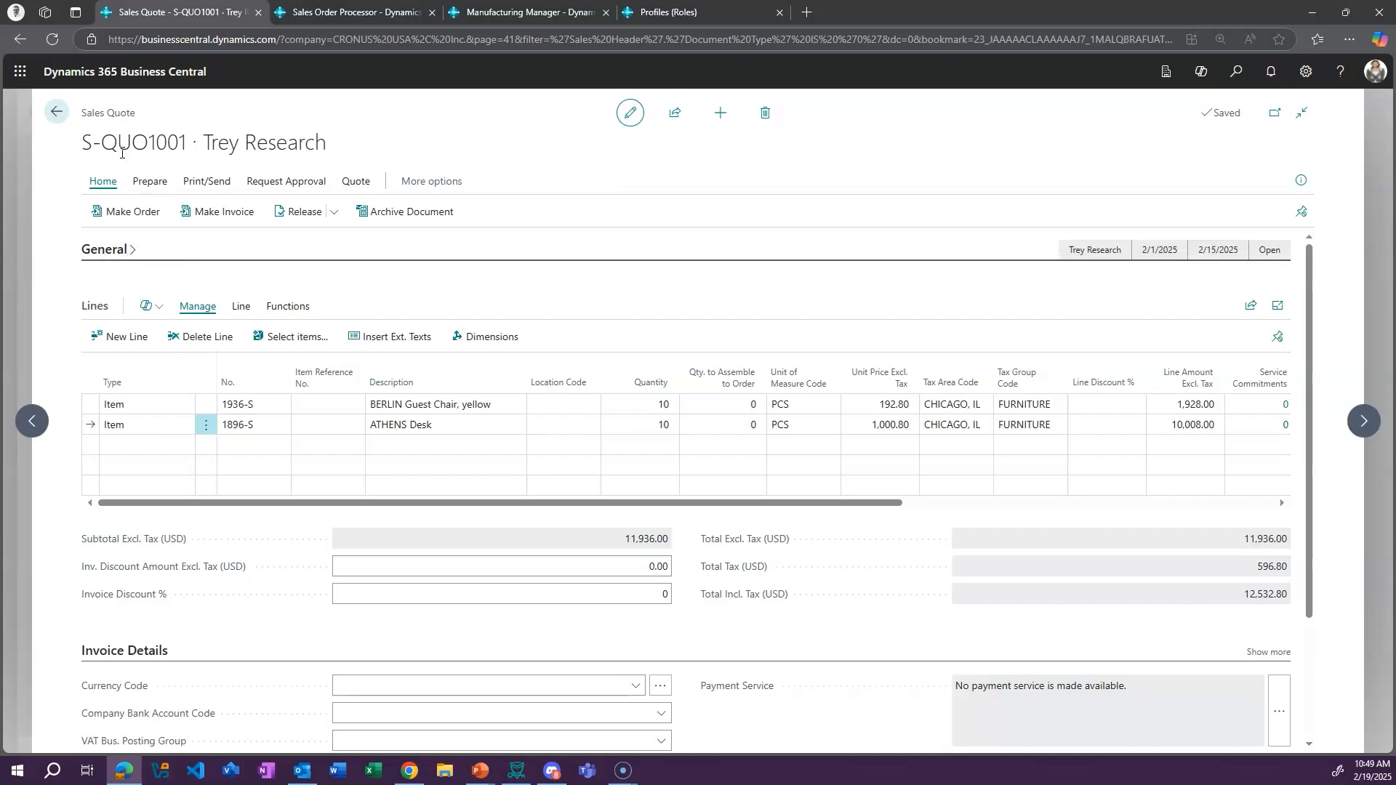
click(101, 250)
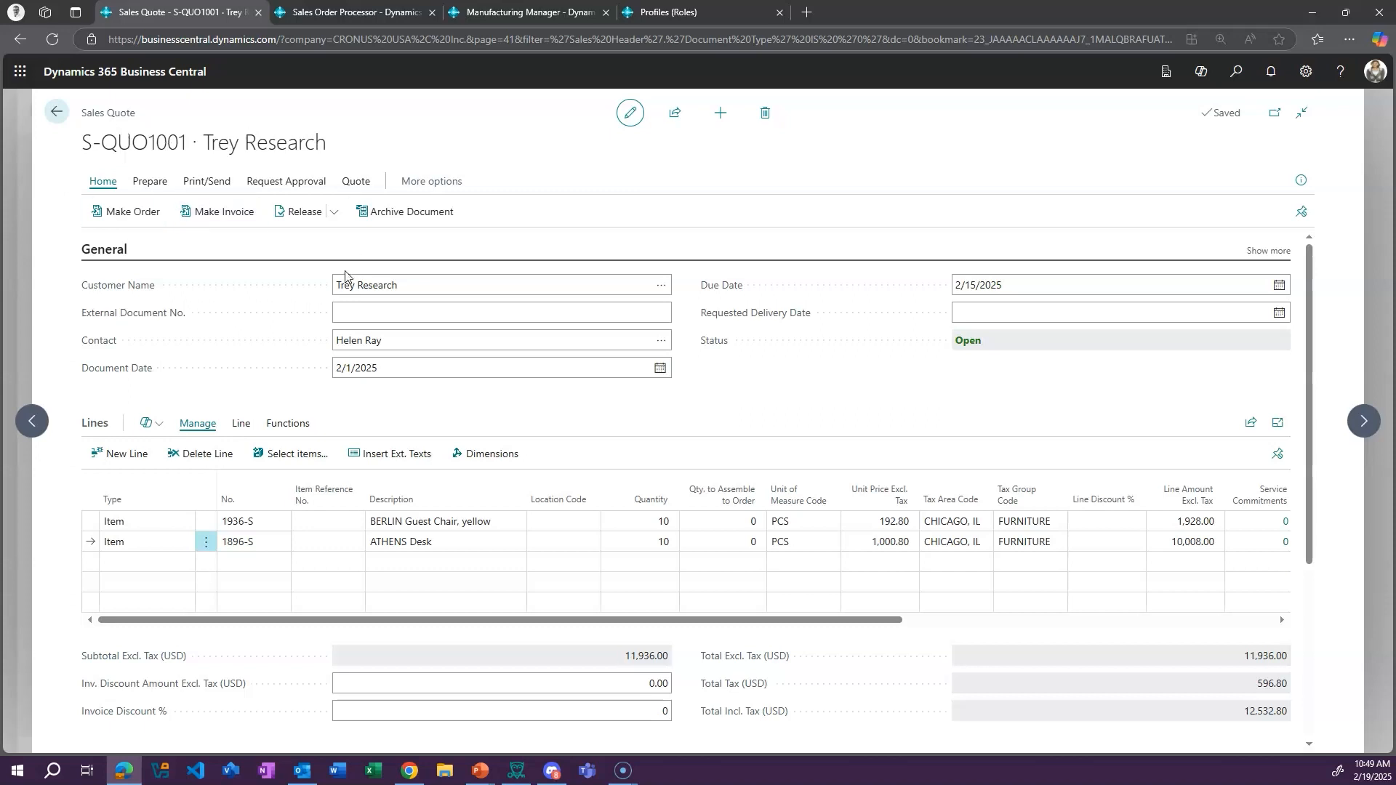
Leave the Trey Research quote and the Sales Quotes list to return to the role center
click(421, 287)
click(54, 120)
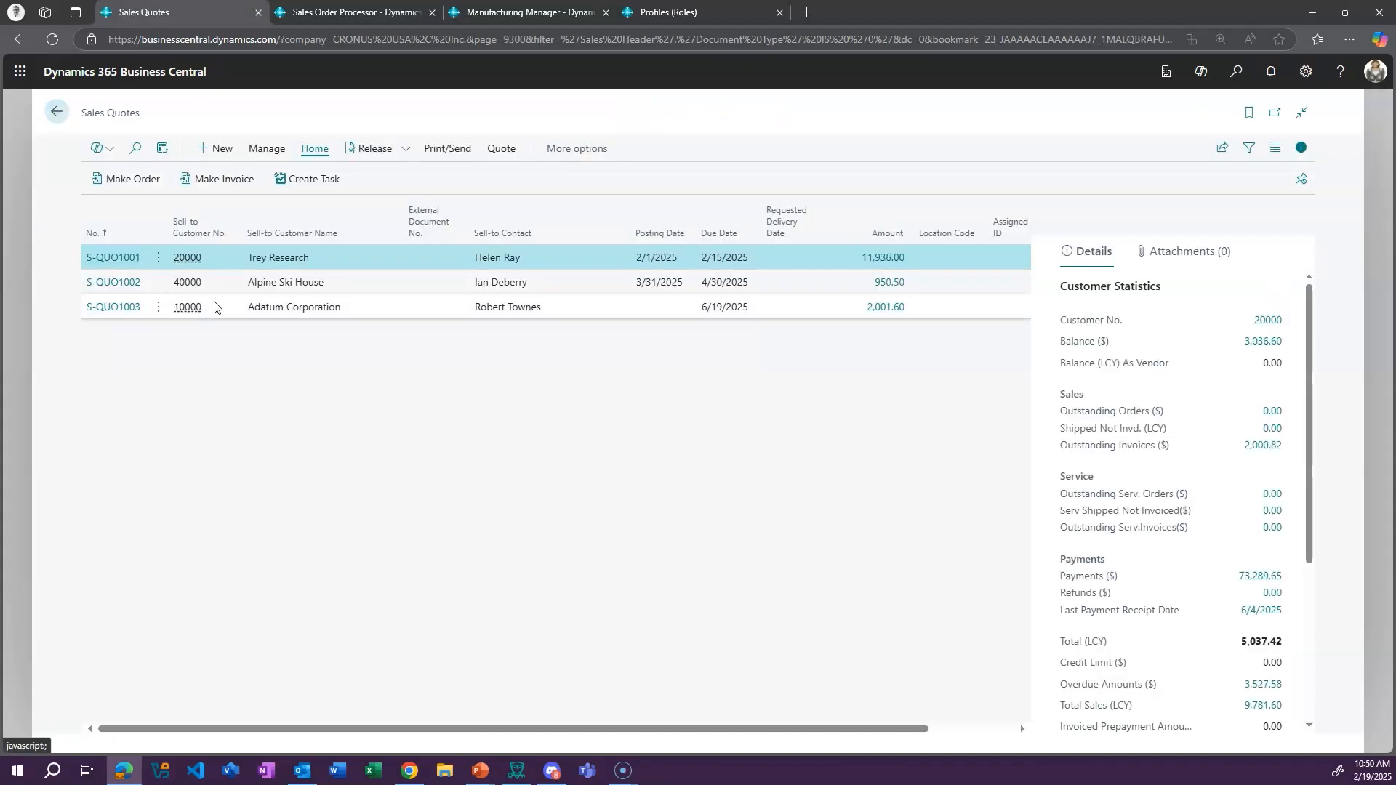
click(58, 117)
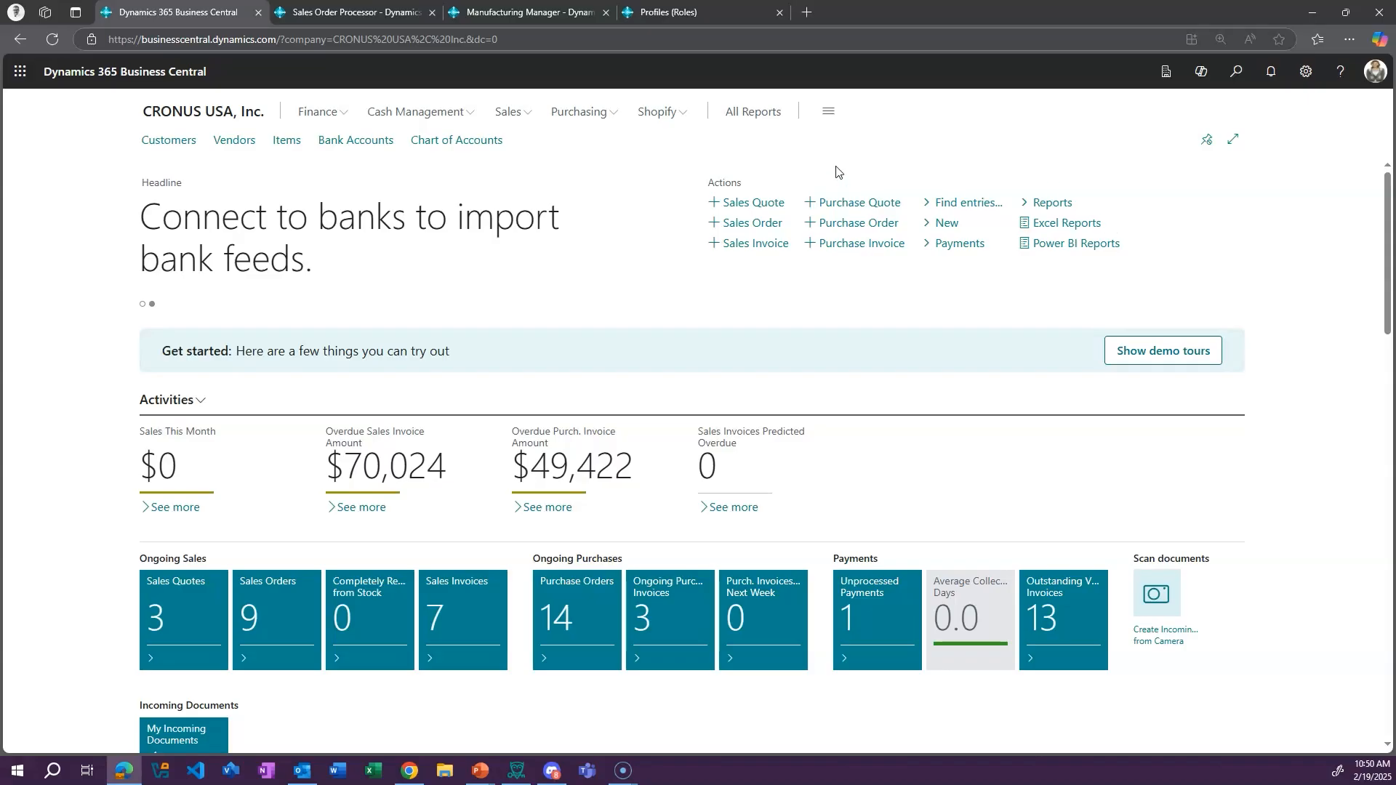
Open the role explorer for all roles, expand Order Processing and Marketing under Sales And Marketing, then collapse Marketing
click(827, 112)
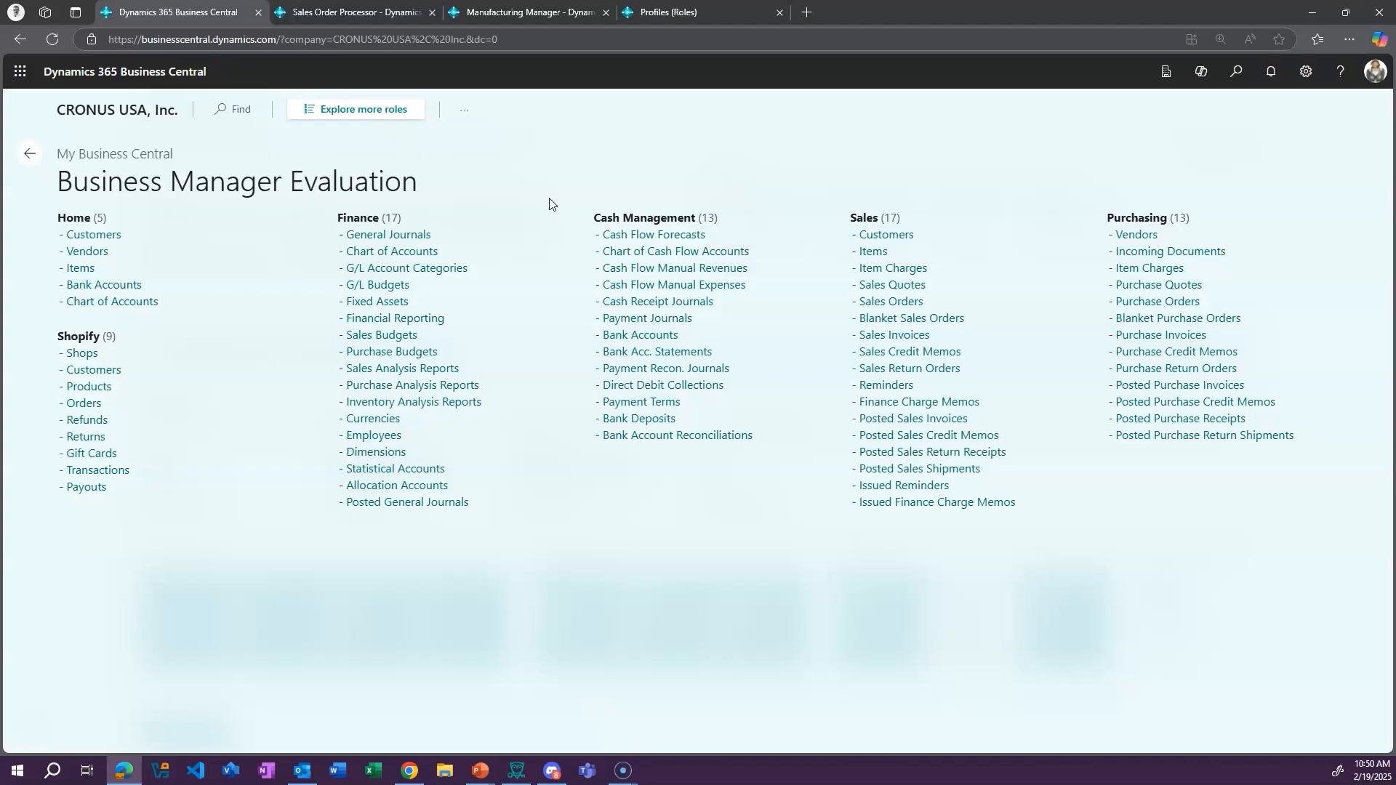
click(364, 110)
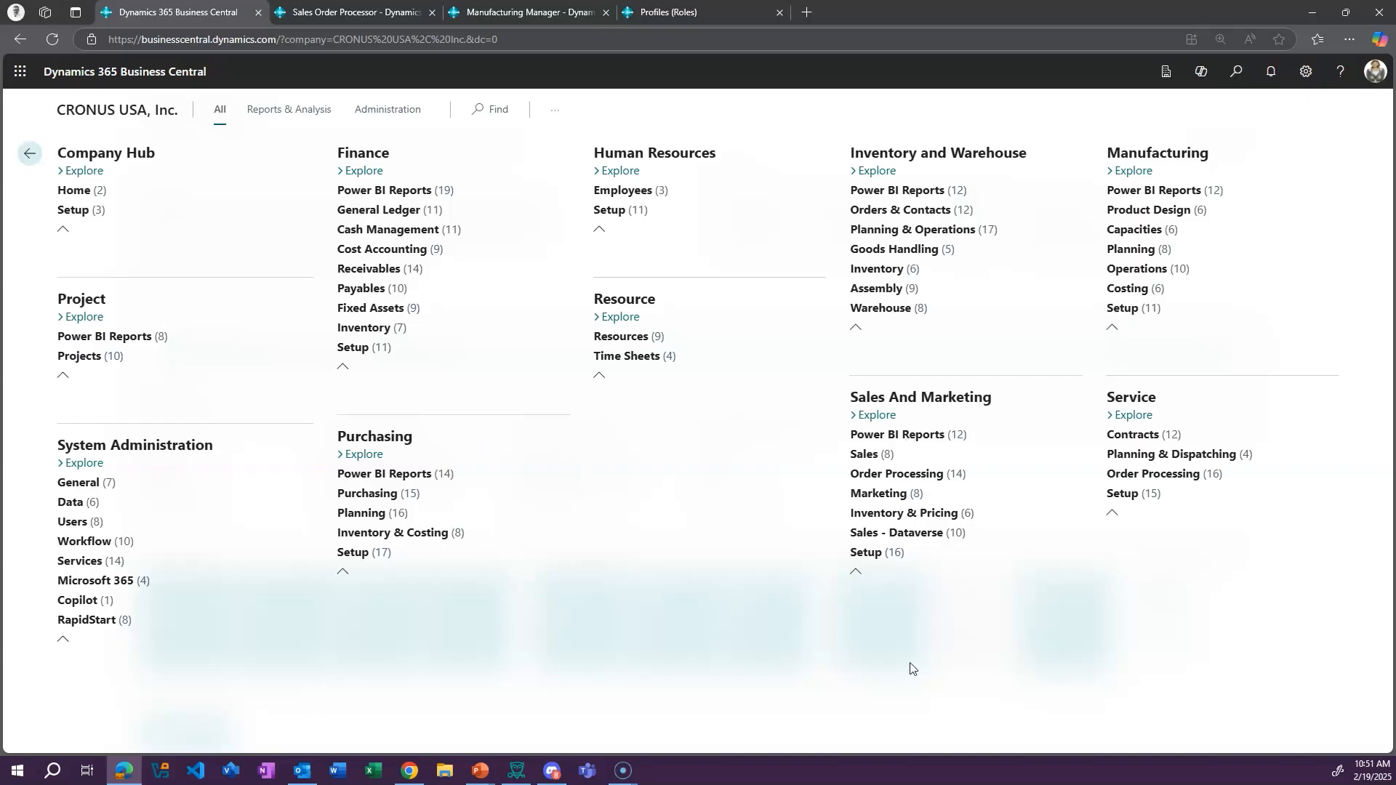
click(863, 478)
scroll(1029, 536, down, 1)
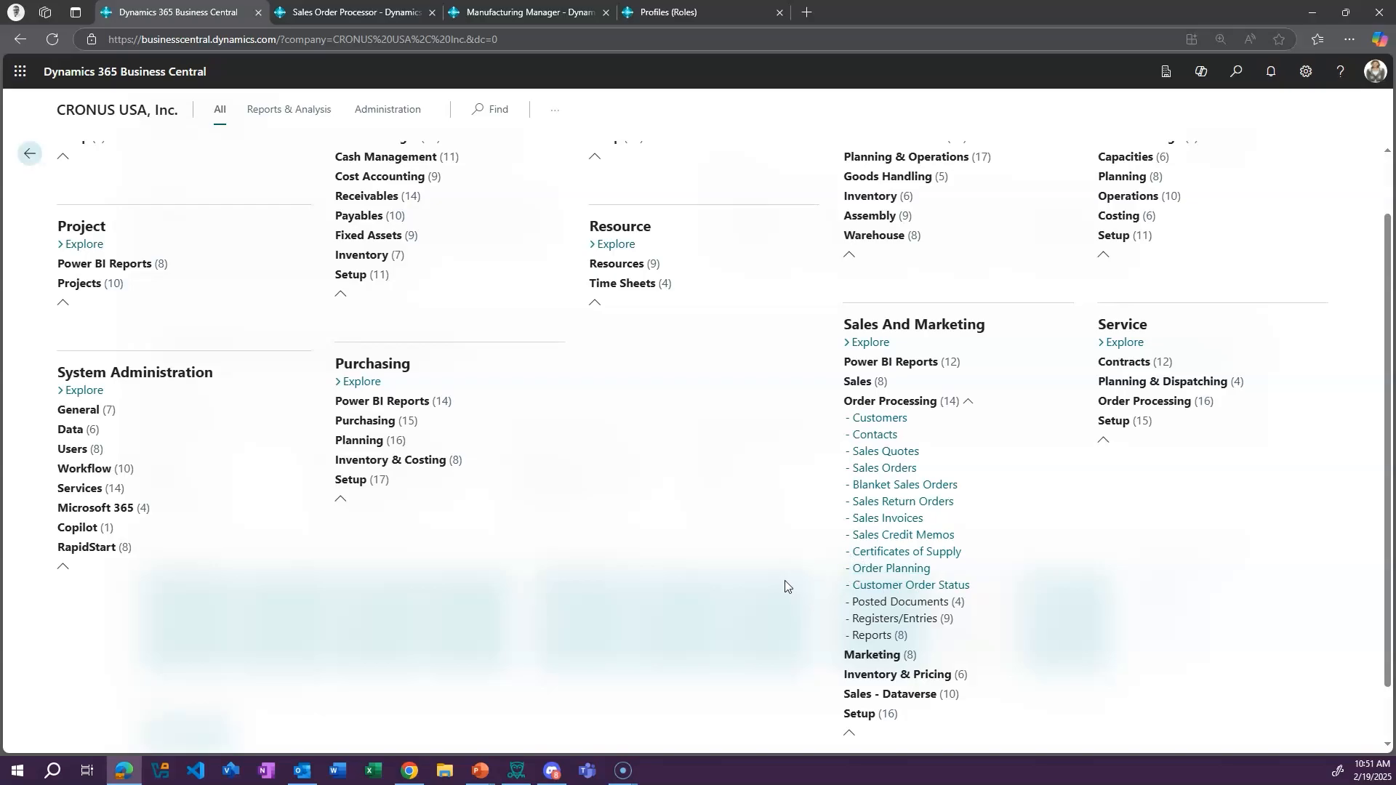
click(866, 655)
scroll(799, 593, down, 3)
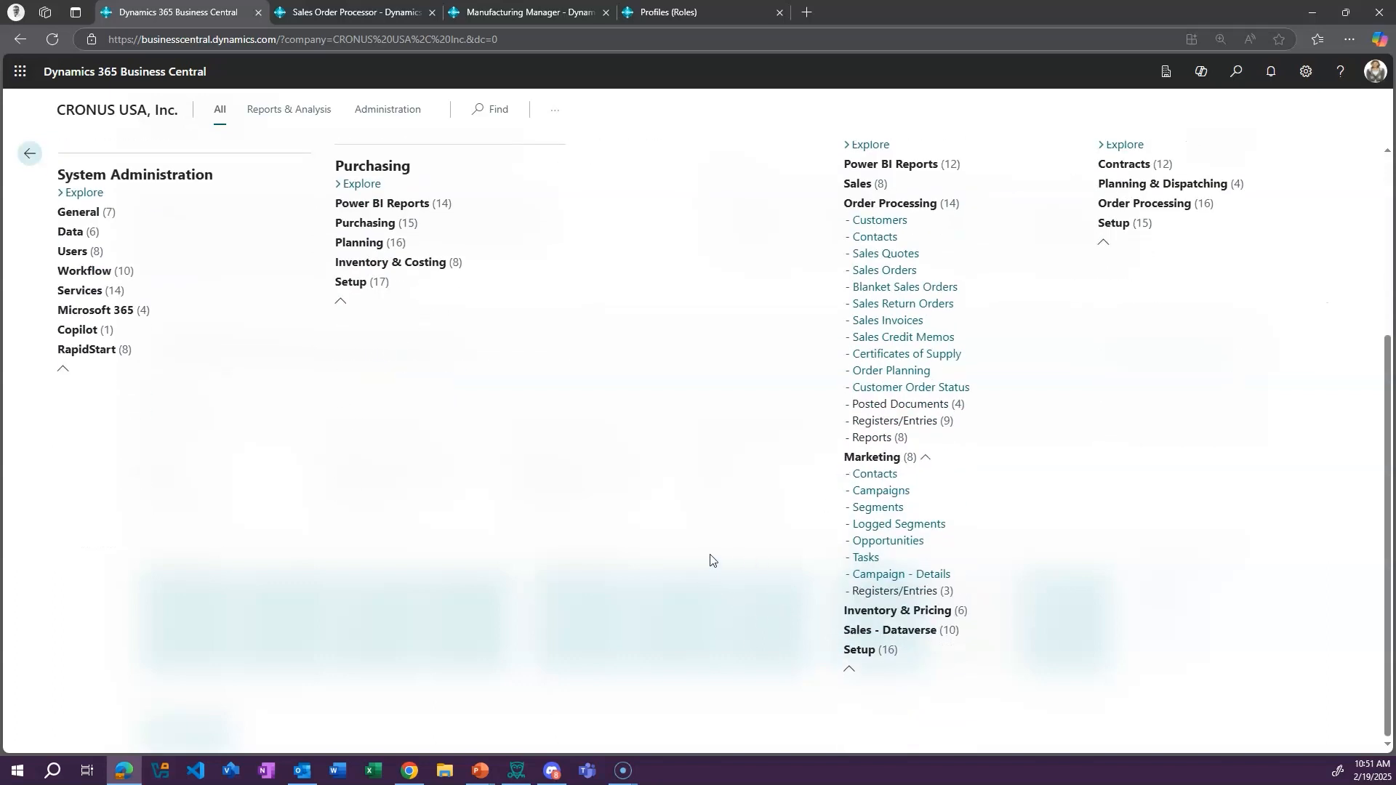
click(848, 458)
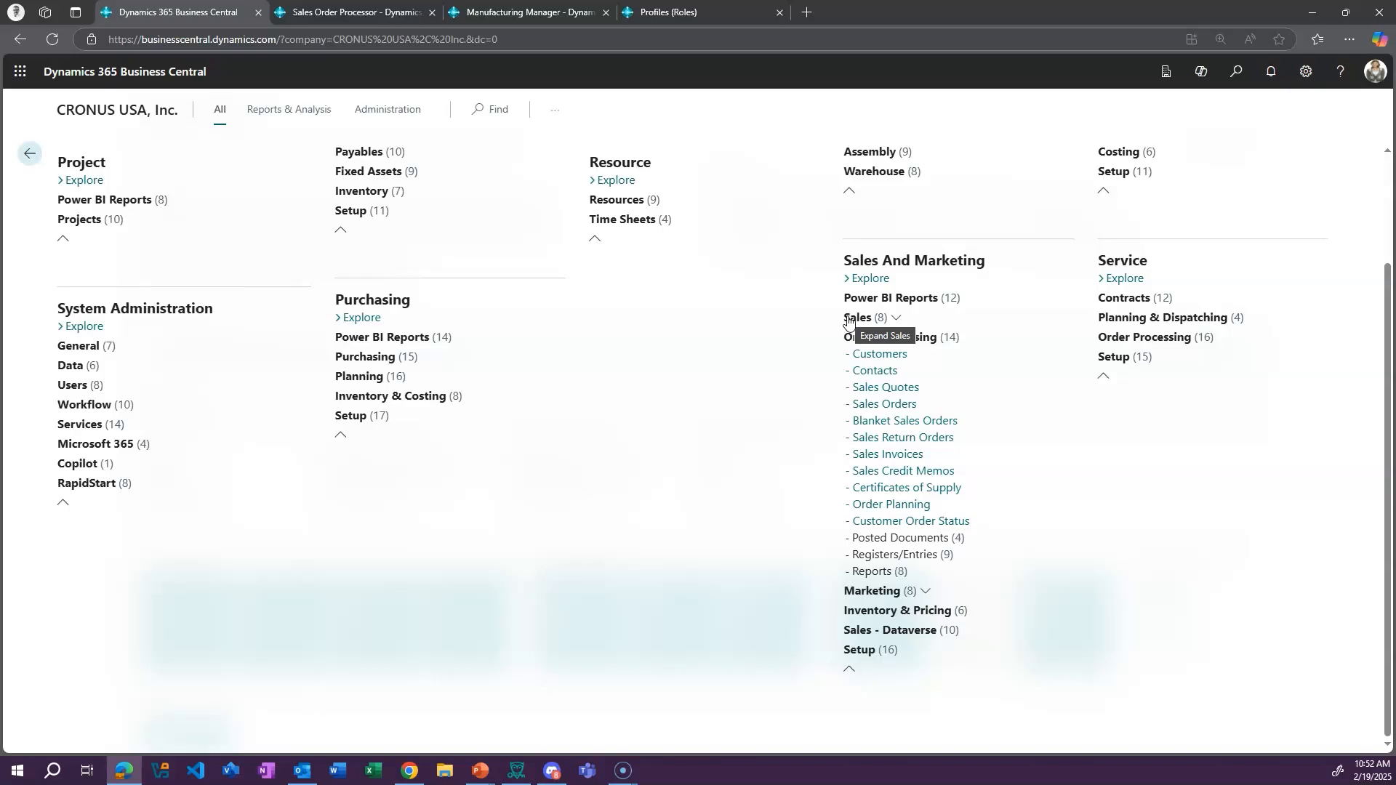
Expand the Sales, Power BI Reports and Inventory & Pricing groups under Sales And Marketing
click(896, 319)
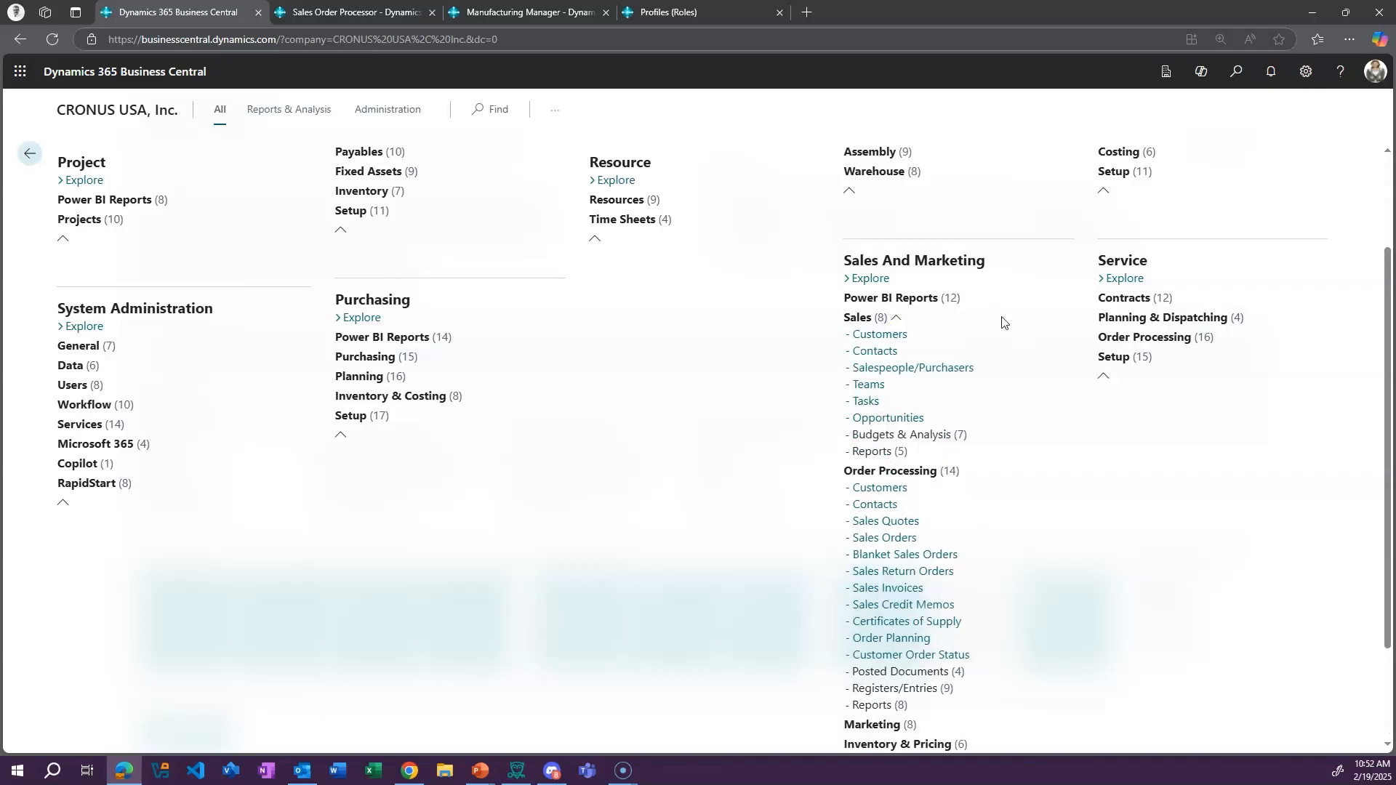
click(967, 298)
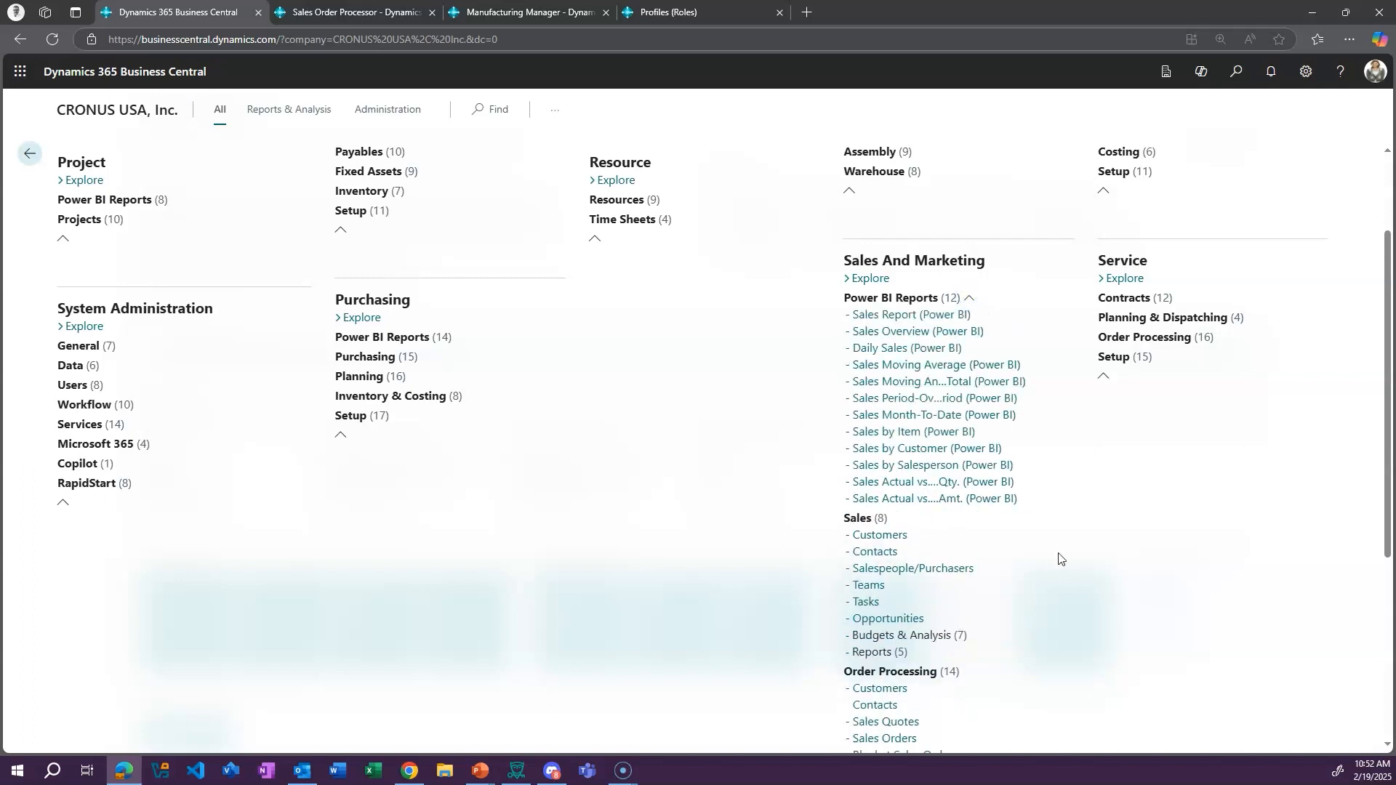
scroll(1096, 595, down, 5)
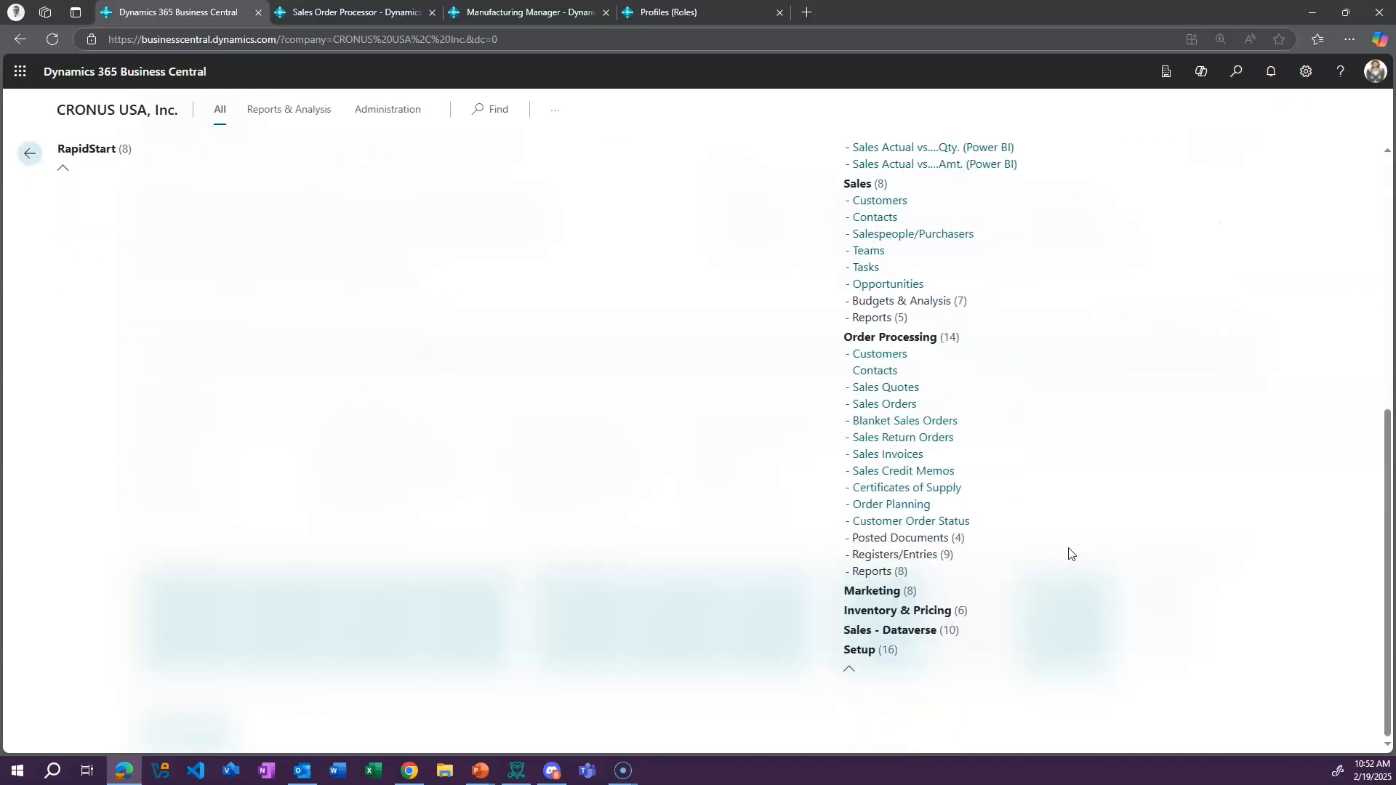
click(865, 611)
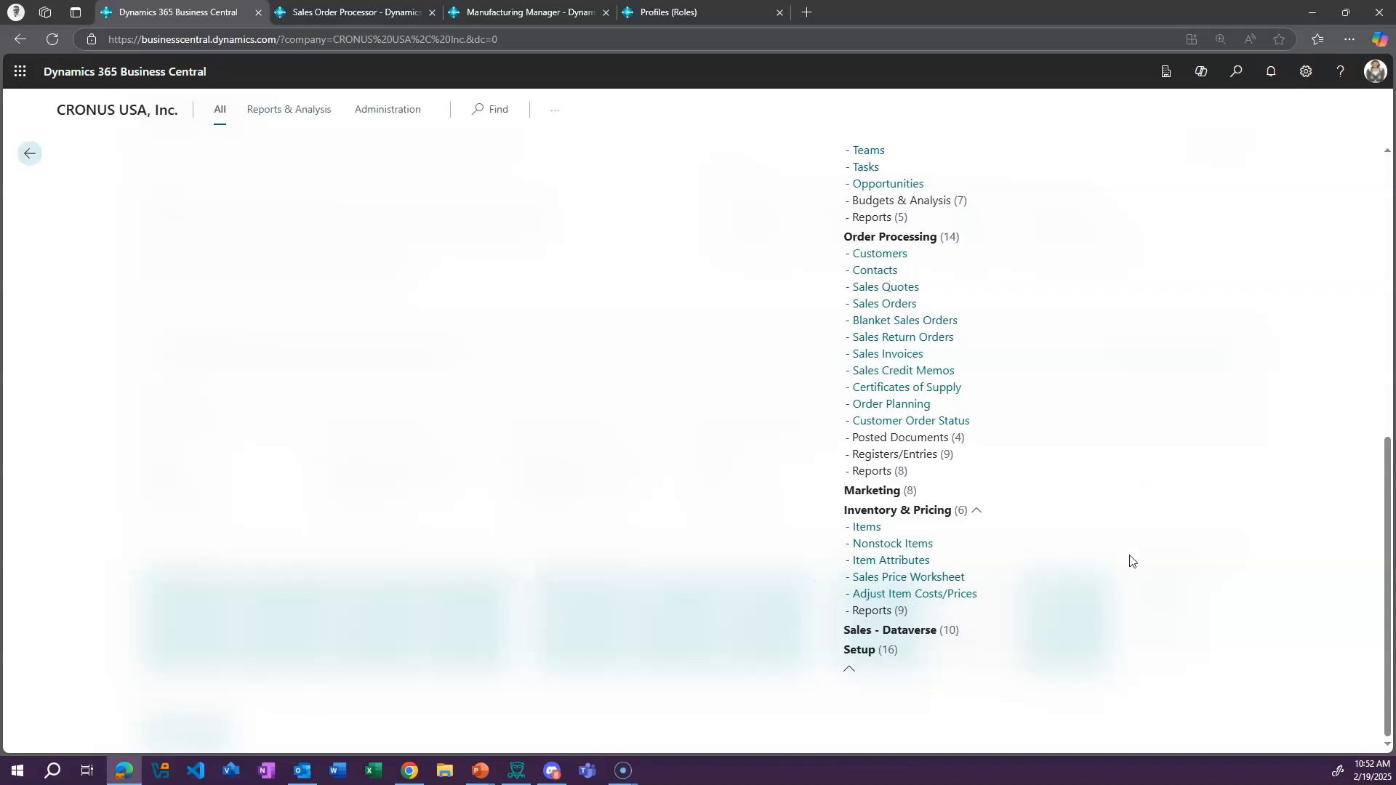
Expand the Purchasing group under the Purchasing role and look through its pages alongside the sales ones
scroll(1128, 567, up, 8)
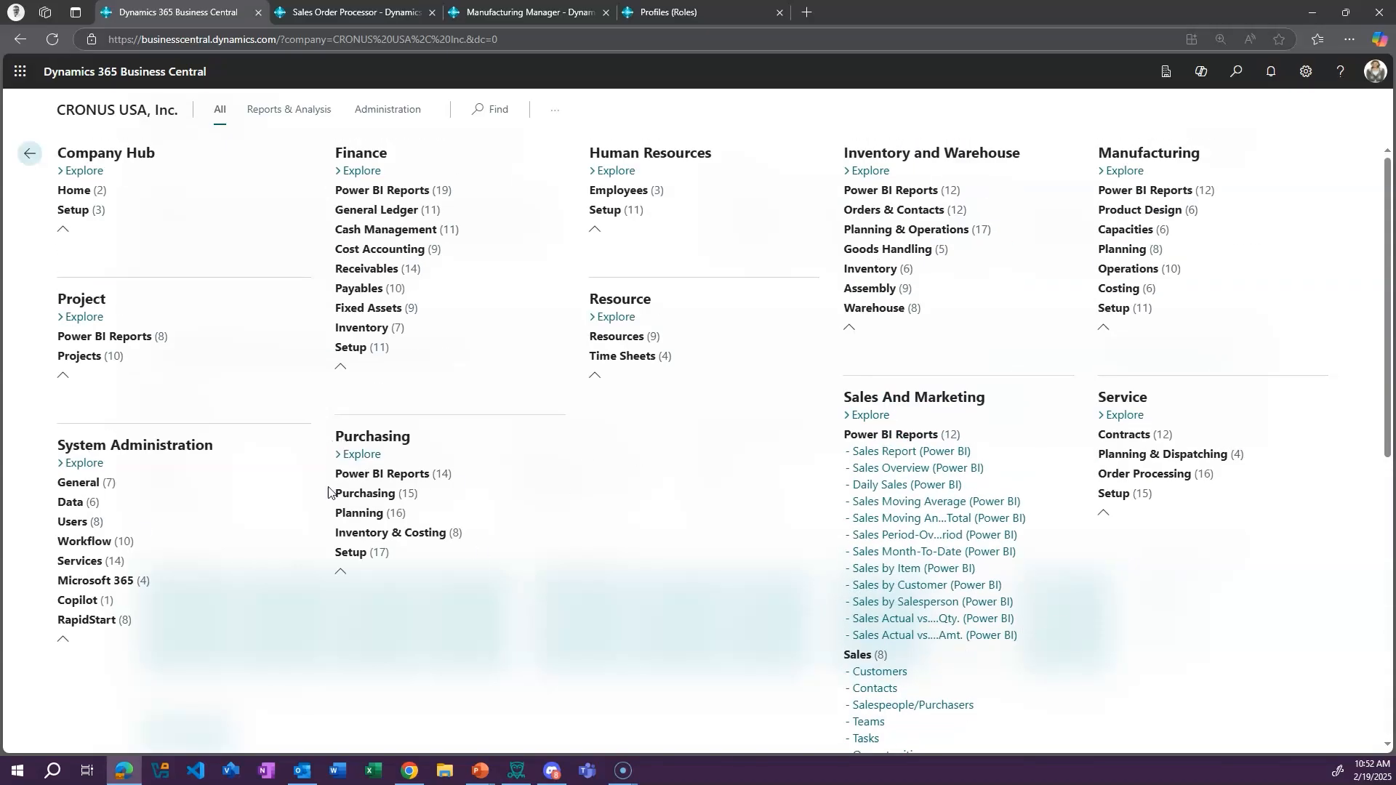
click(426, 493)
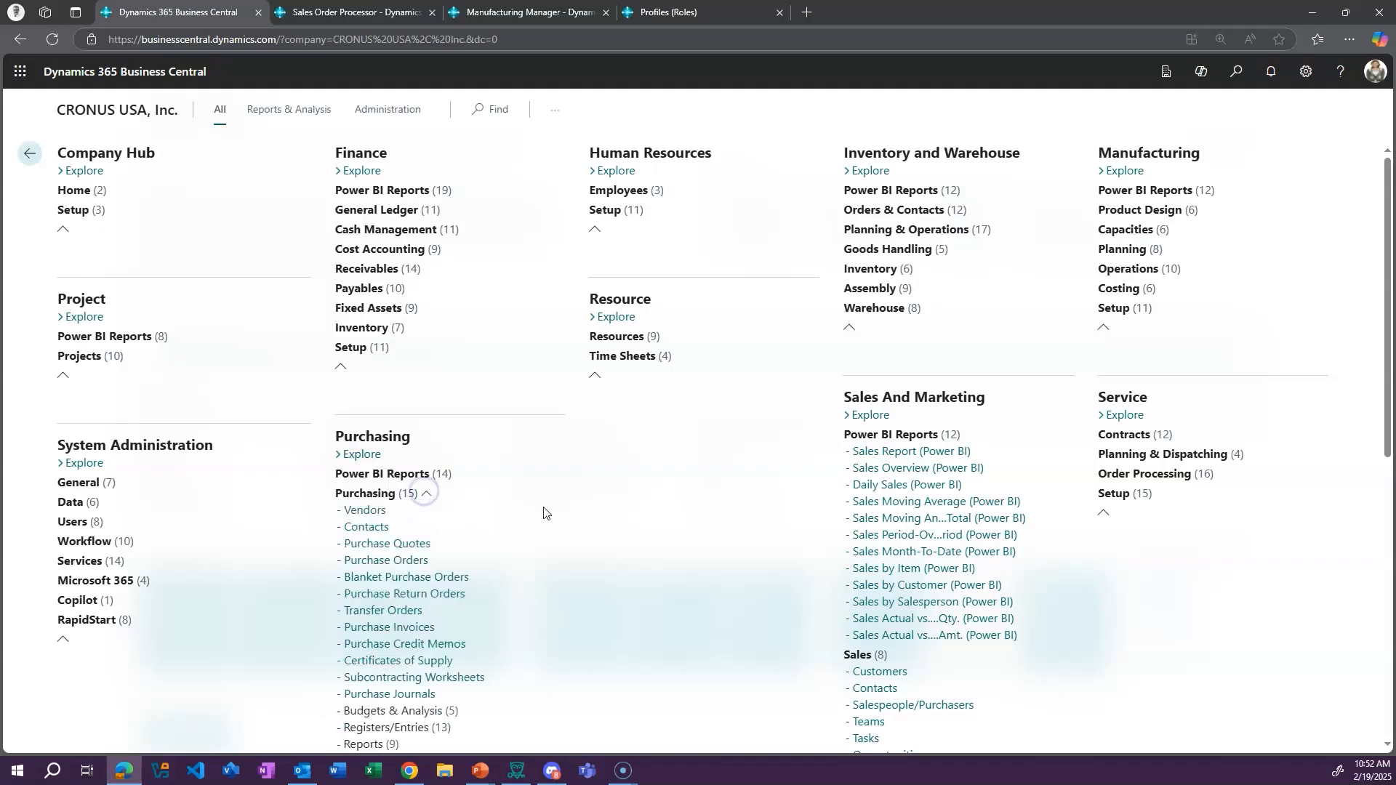
scroll(652, 488, down, 2)
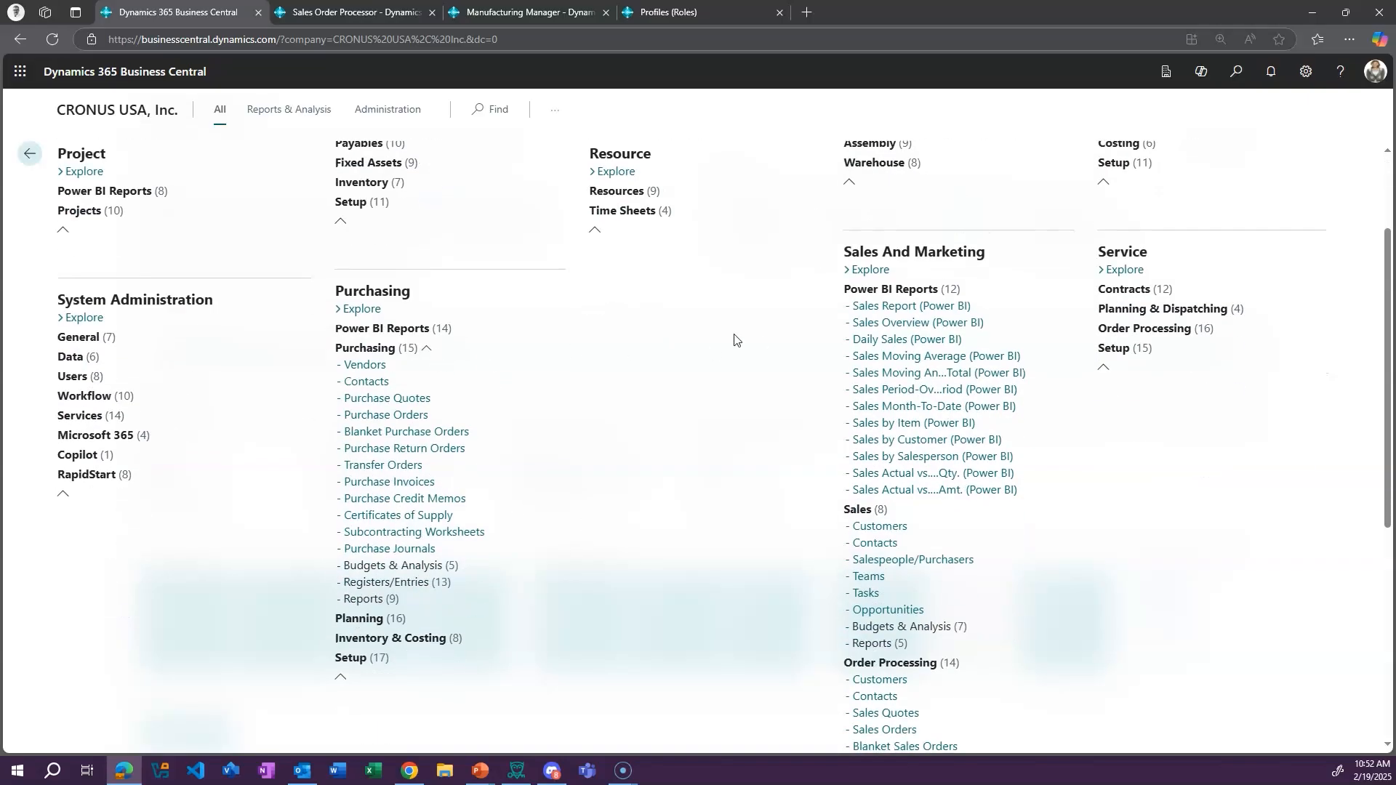
scroll(781, 447, down, 4)
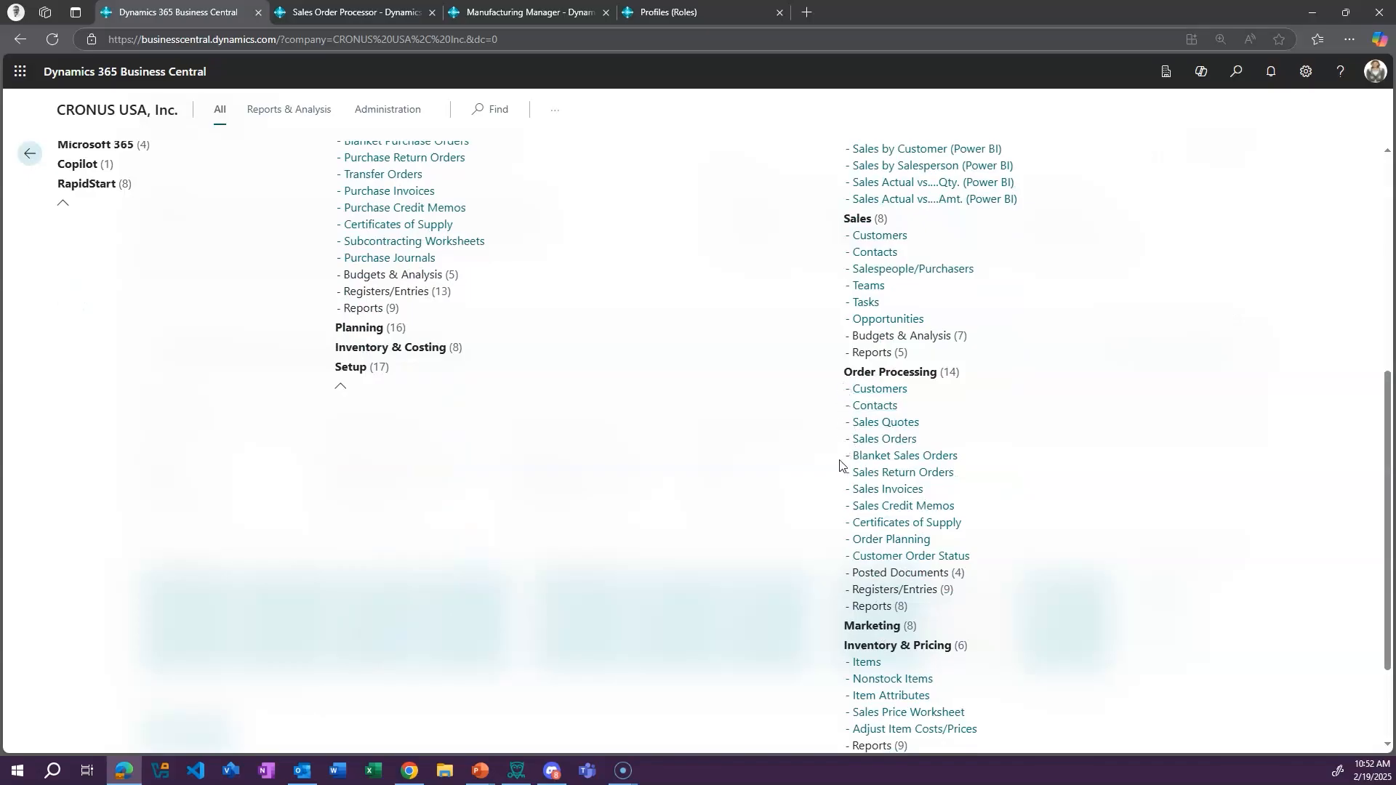
scroll(742, 459, up, 4)
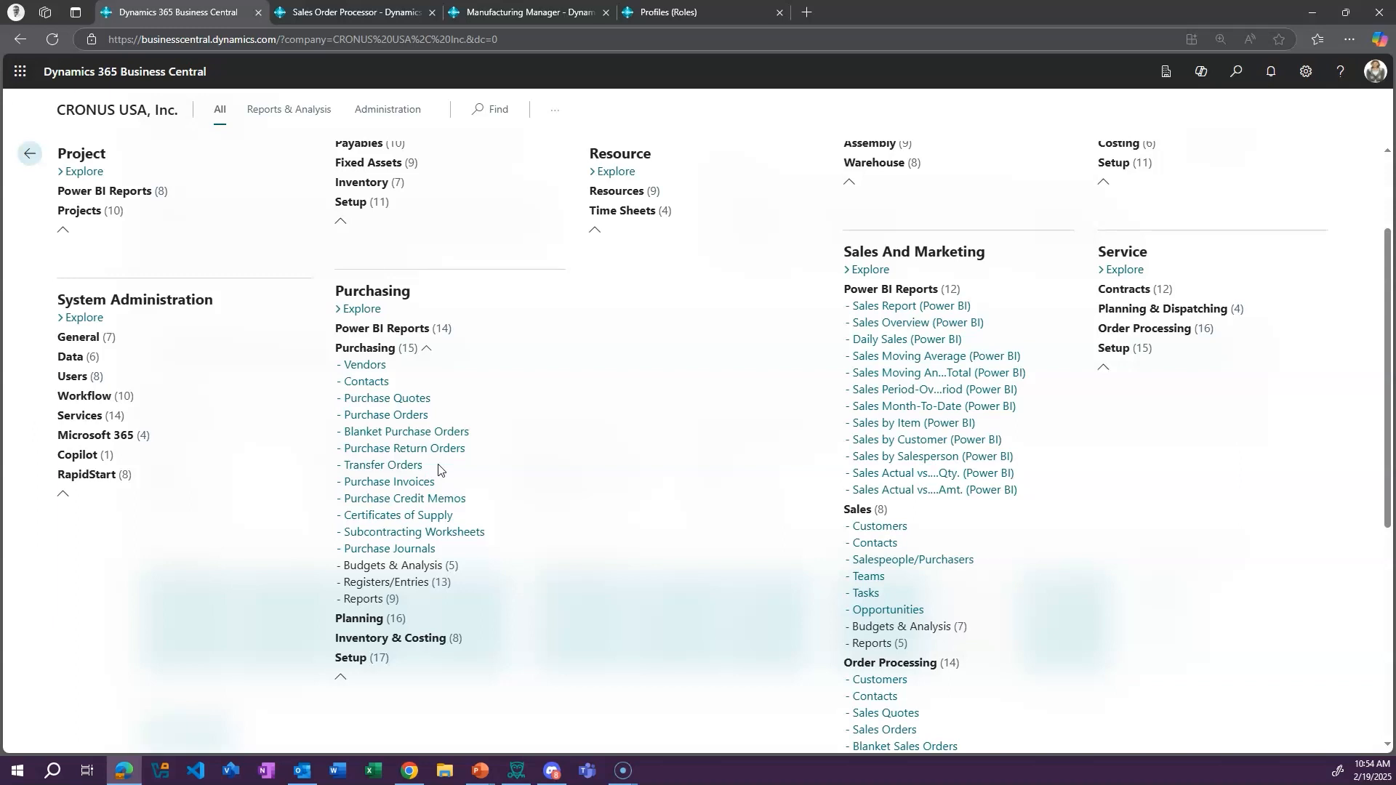
Expand the Power BI Reports and Product Design groups under Manufacturing and look through the expanded pages of the roles
scroll(739, 505, up, 2)
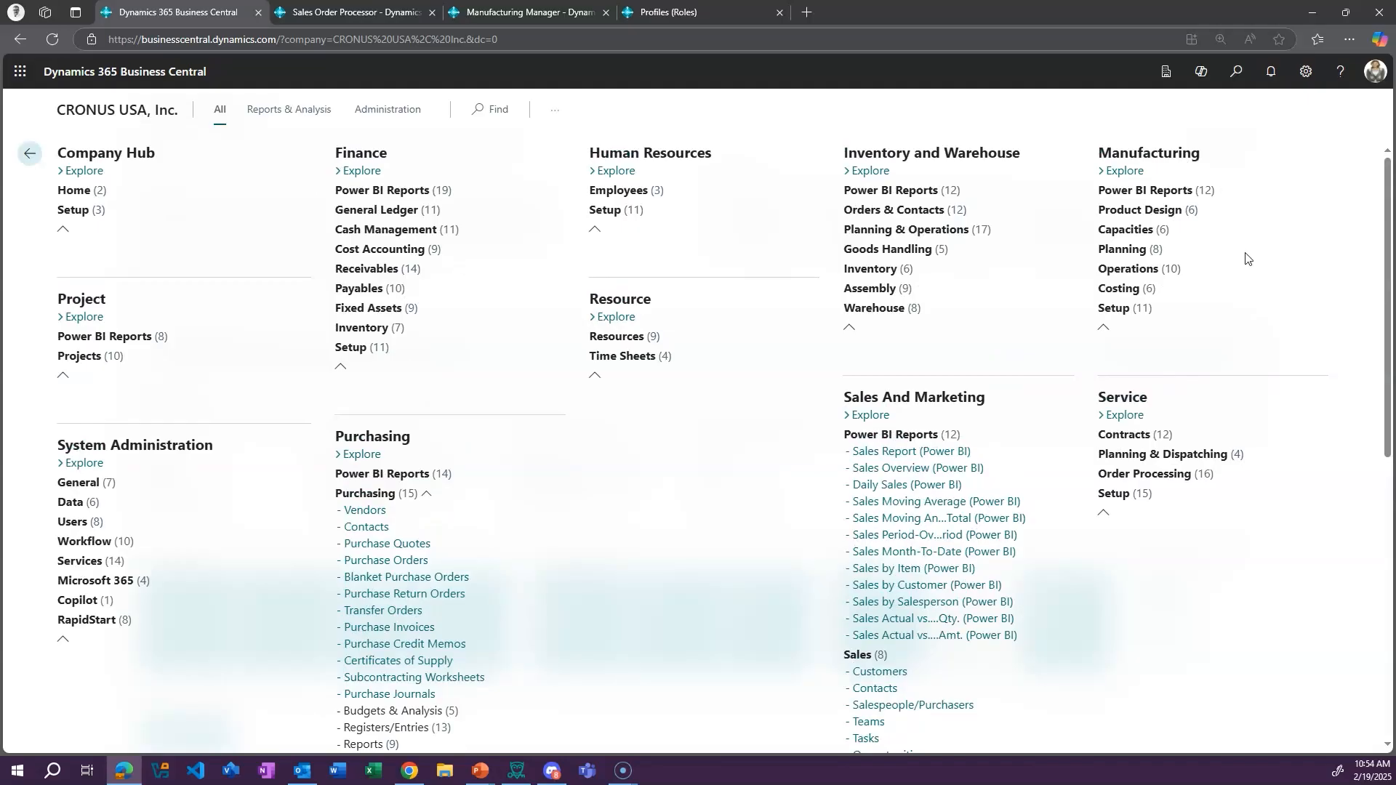
click(1147, 191)
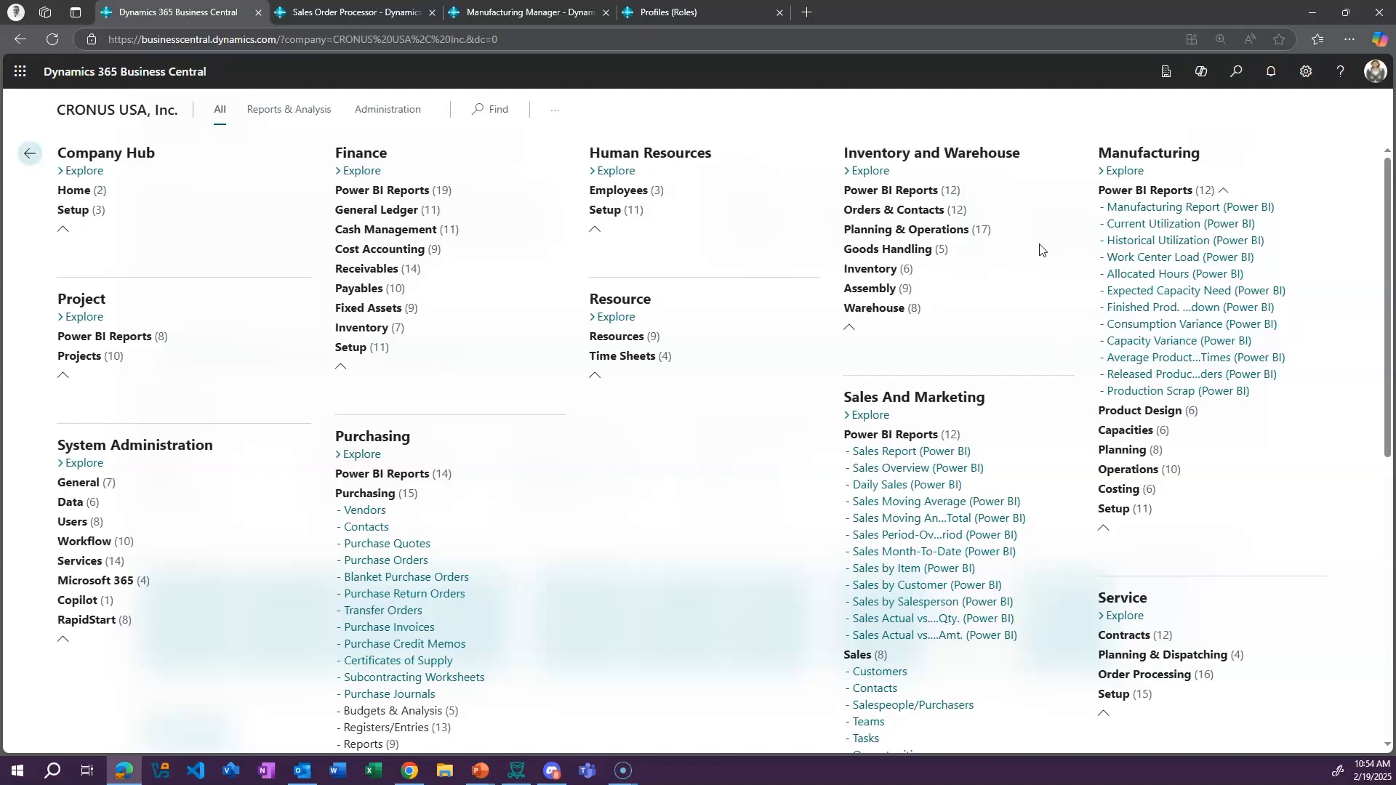
click(1109, 412)
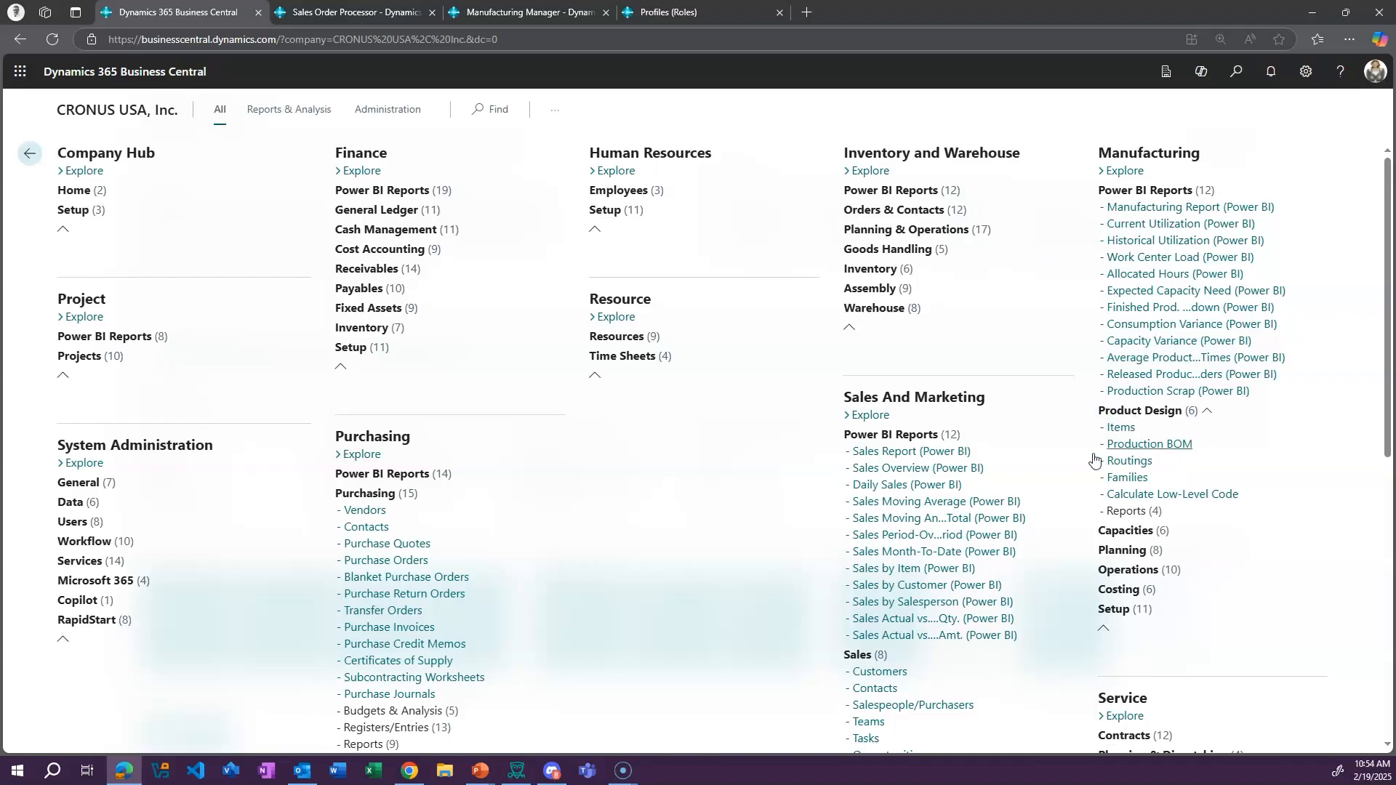
scroll(981, 524, down, 2)
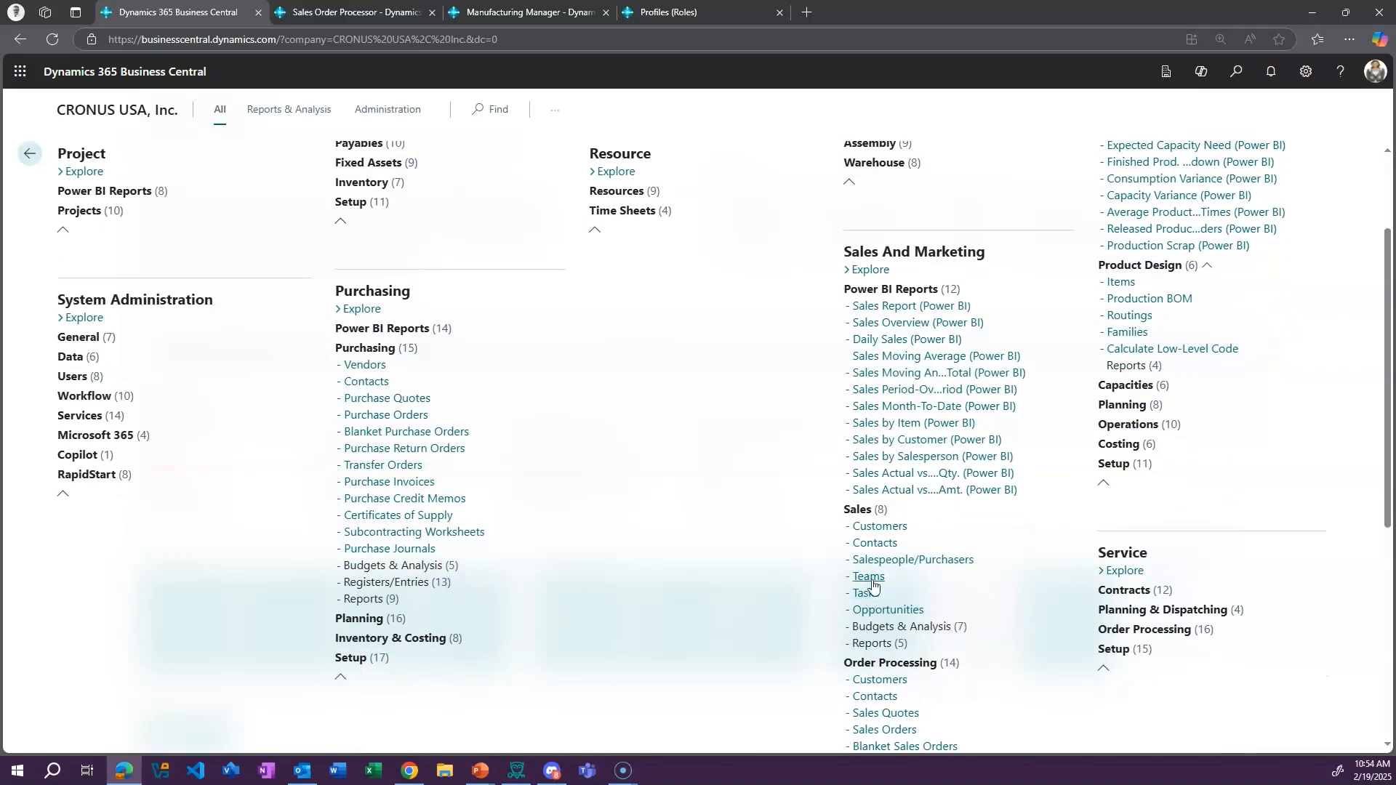
scroll(469, 324, down, 1)
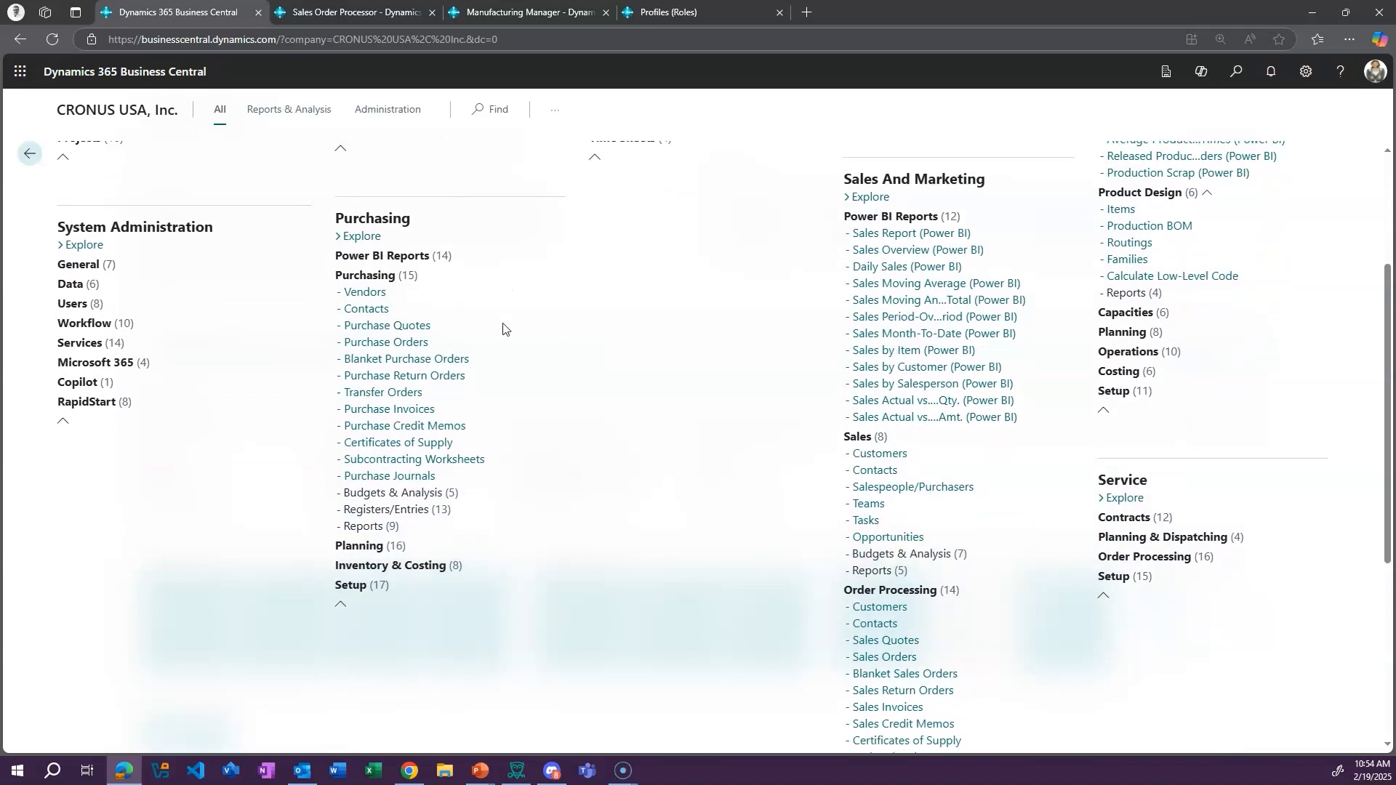
scroll(970, 581, down, 3)
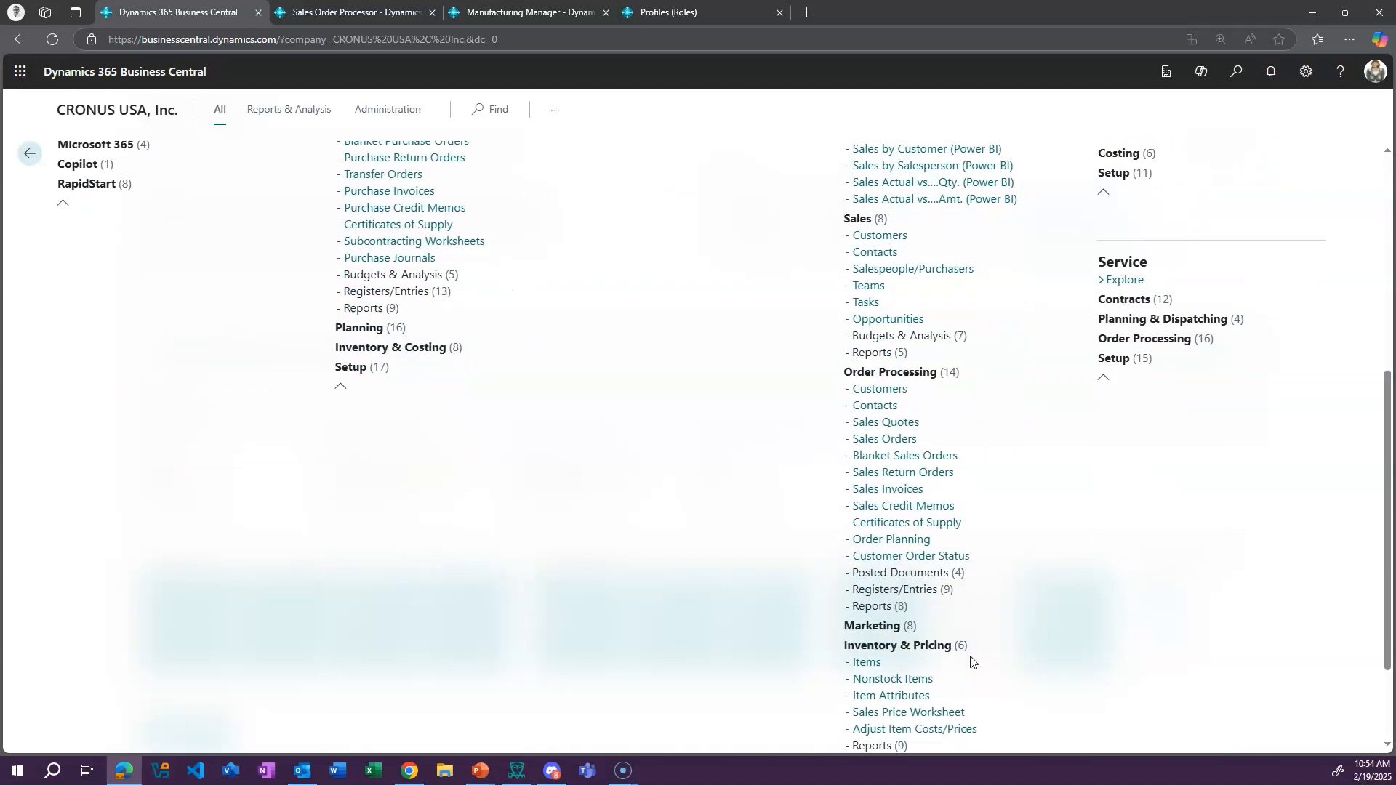
scroll(966, 636, down, 2)
scroll(981, 479, up, 10)
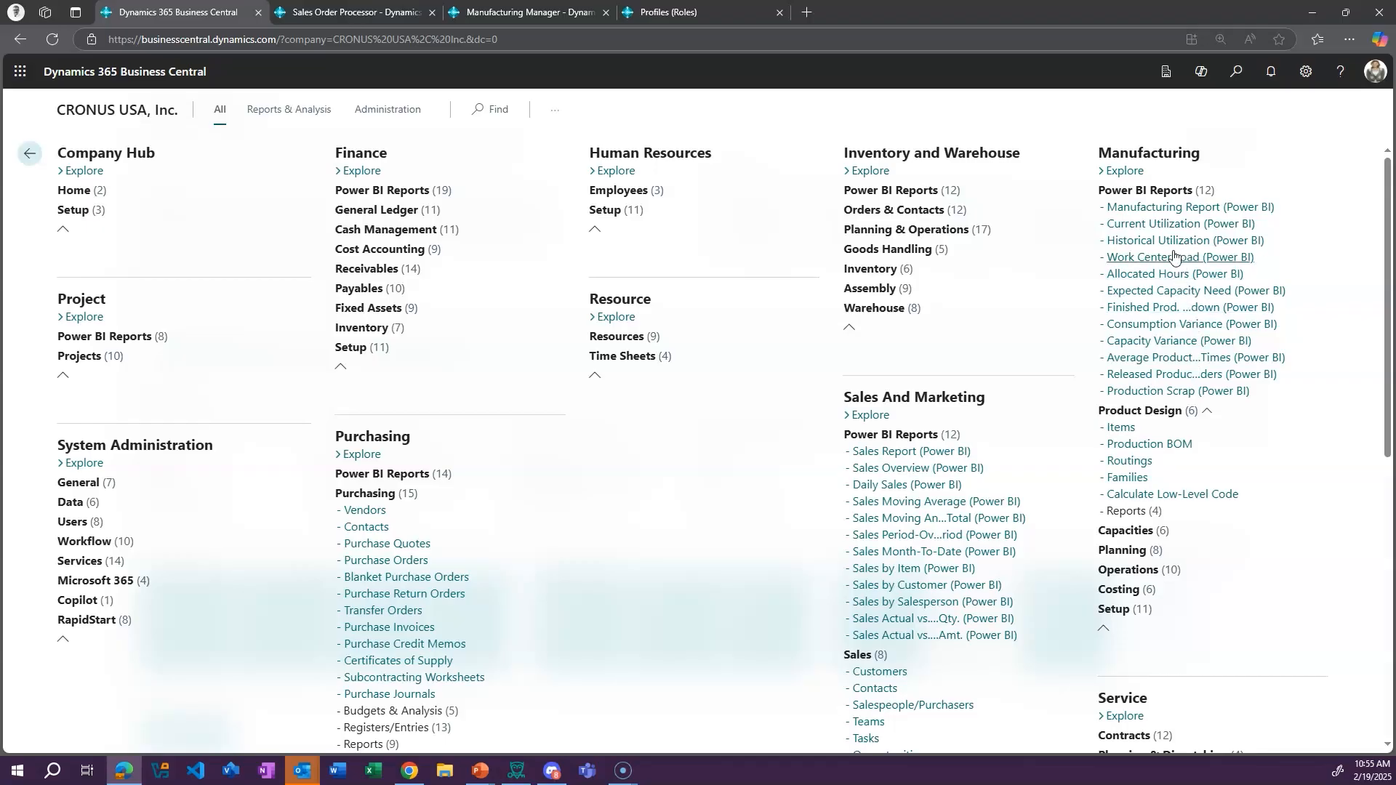
Expand the Capacities, Planning, Operations and Costing groups under Manufacturing and review their pages
click(1177, 532)
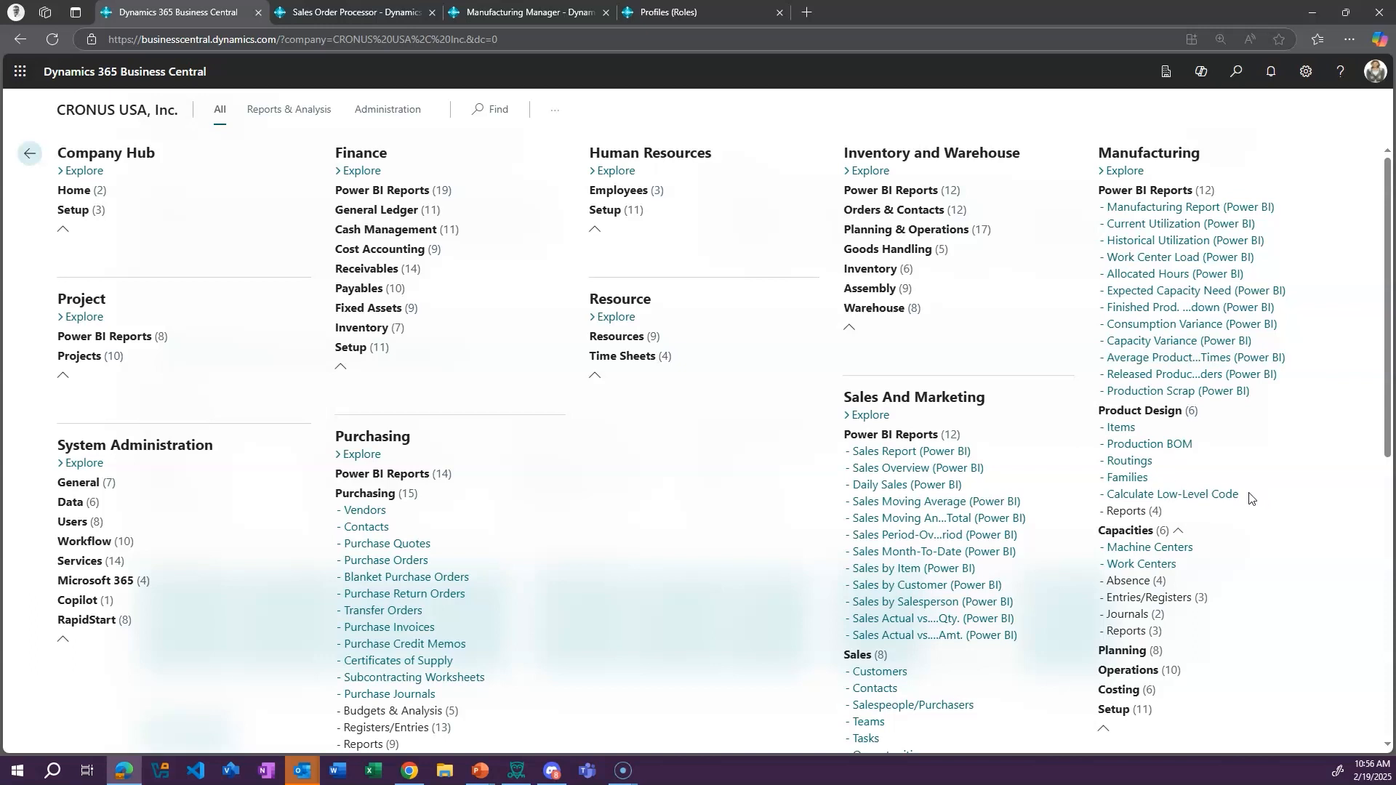
scroll(1212, 554, down, 2)
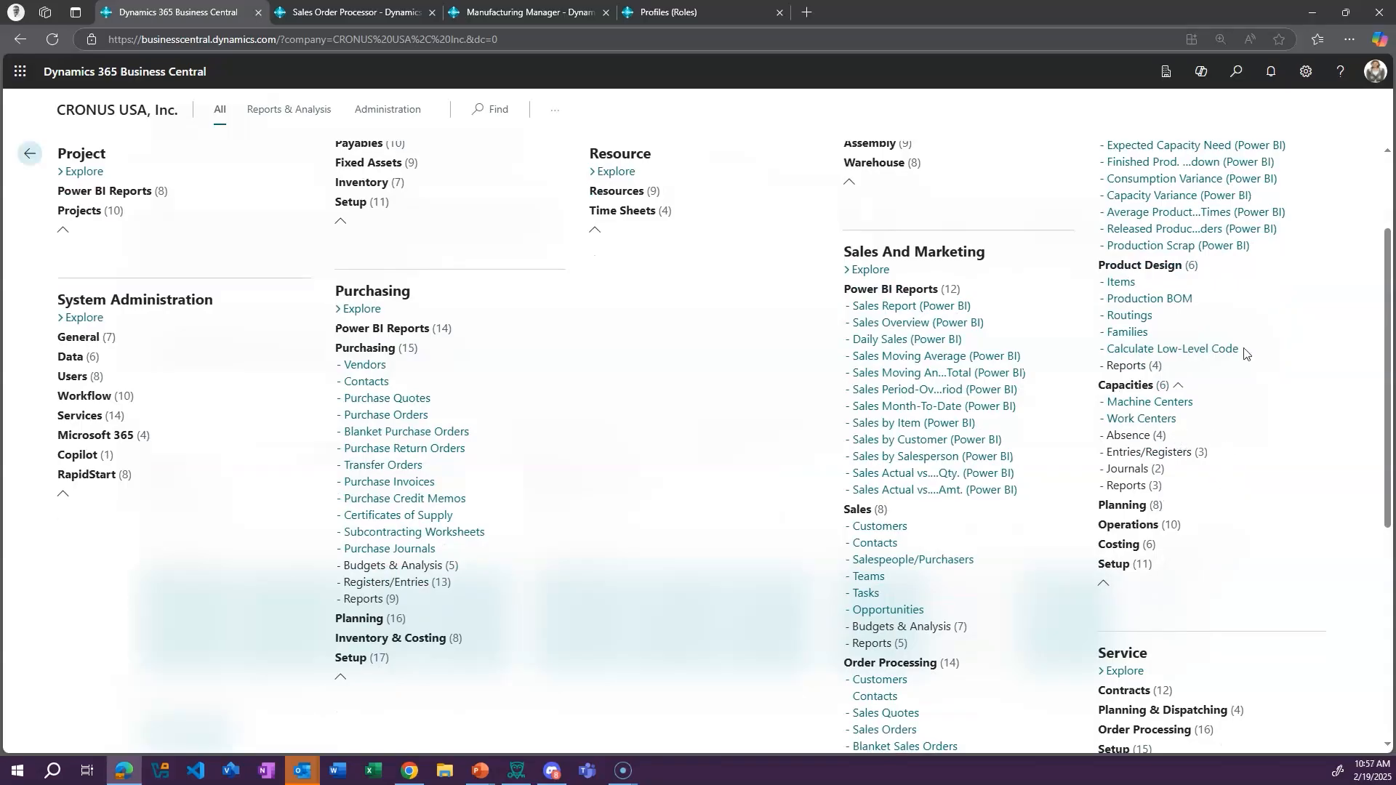
click(1126, 506)
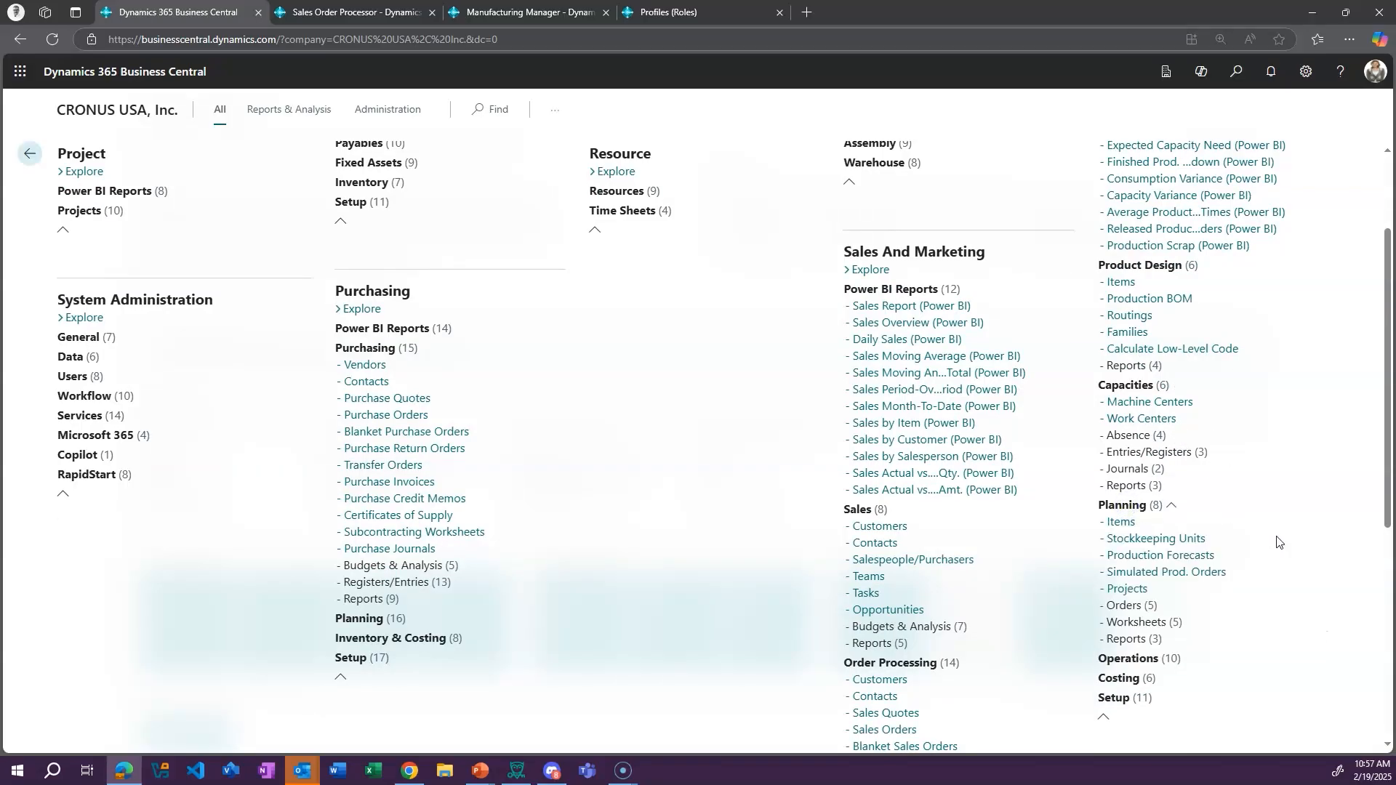
scroll(1277, 541, down, 2)
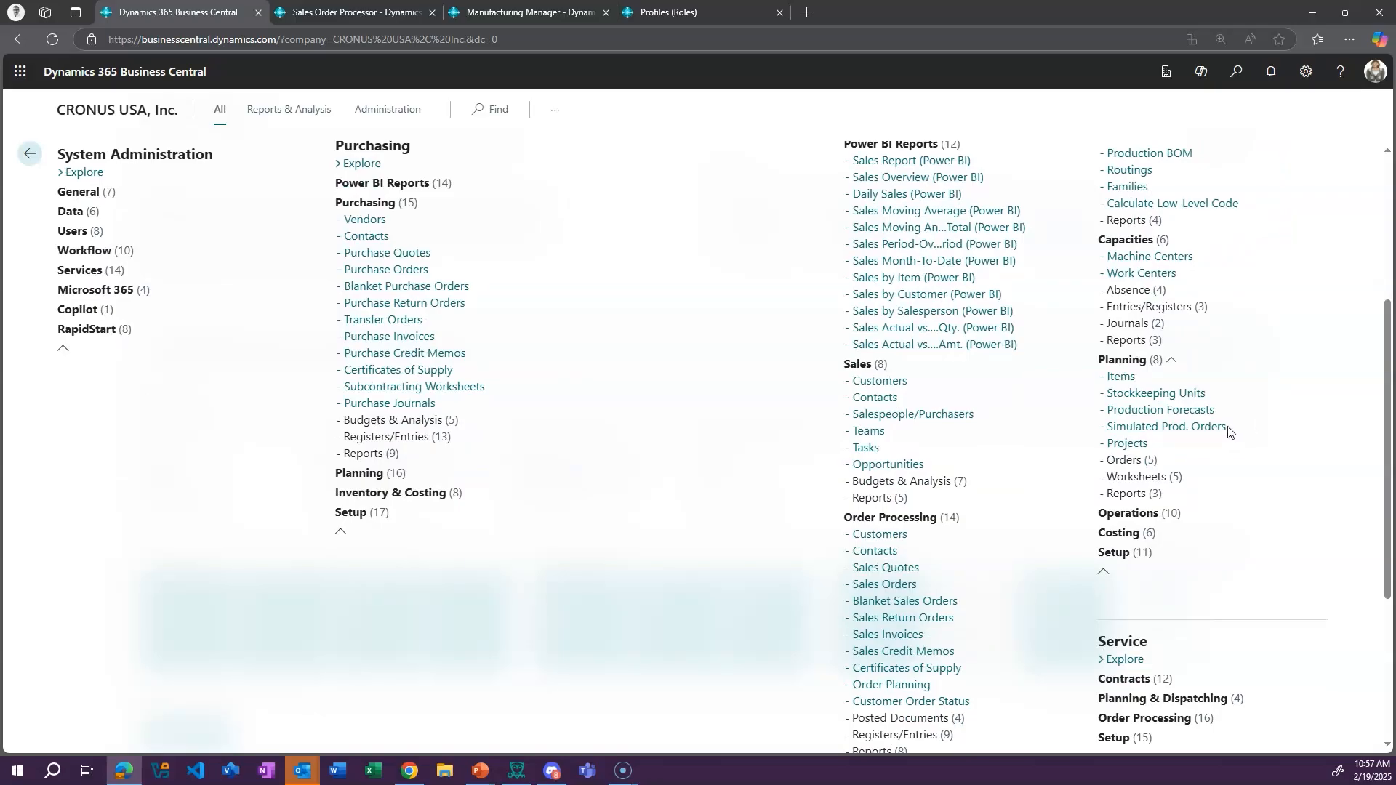
click(1146, 517)
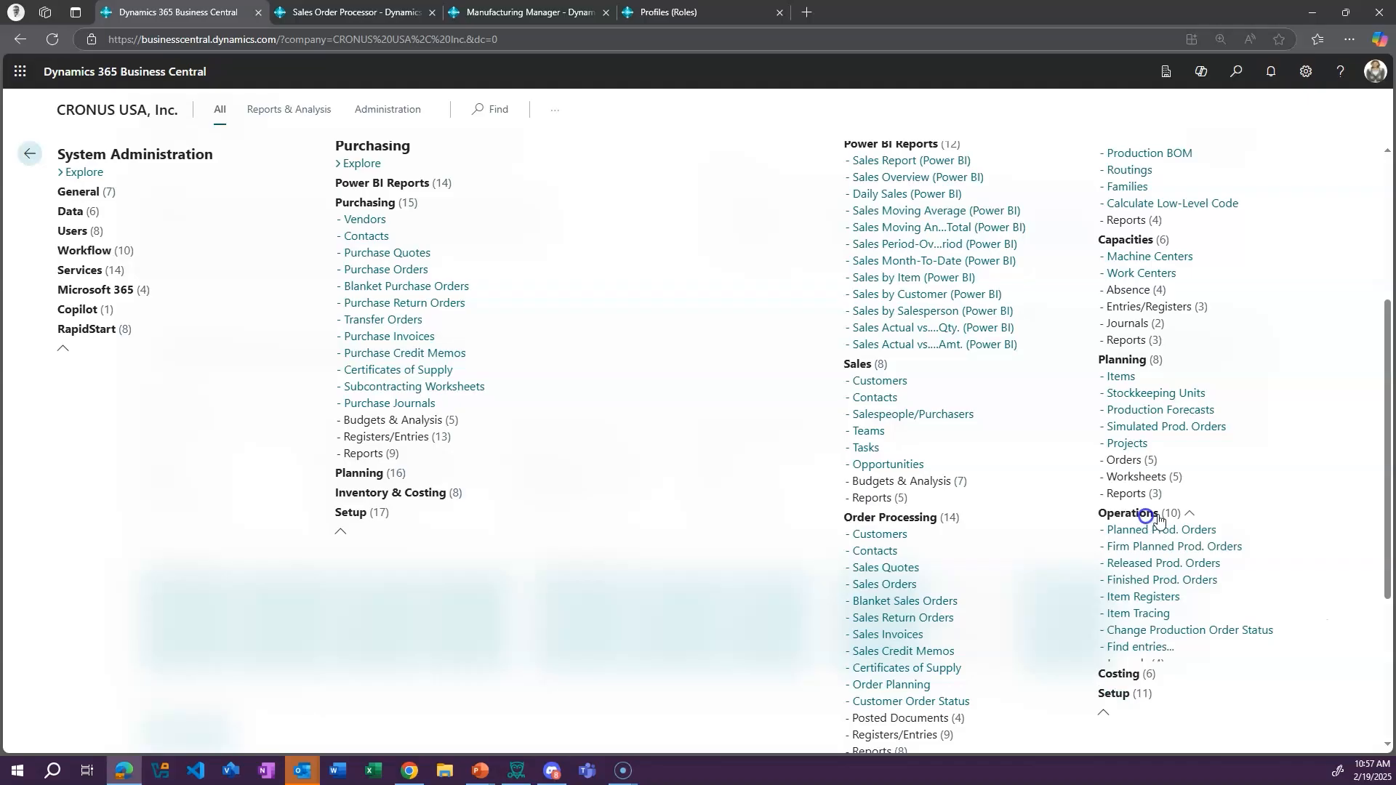
scroll(1246, 523, down, 1)
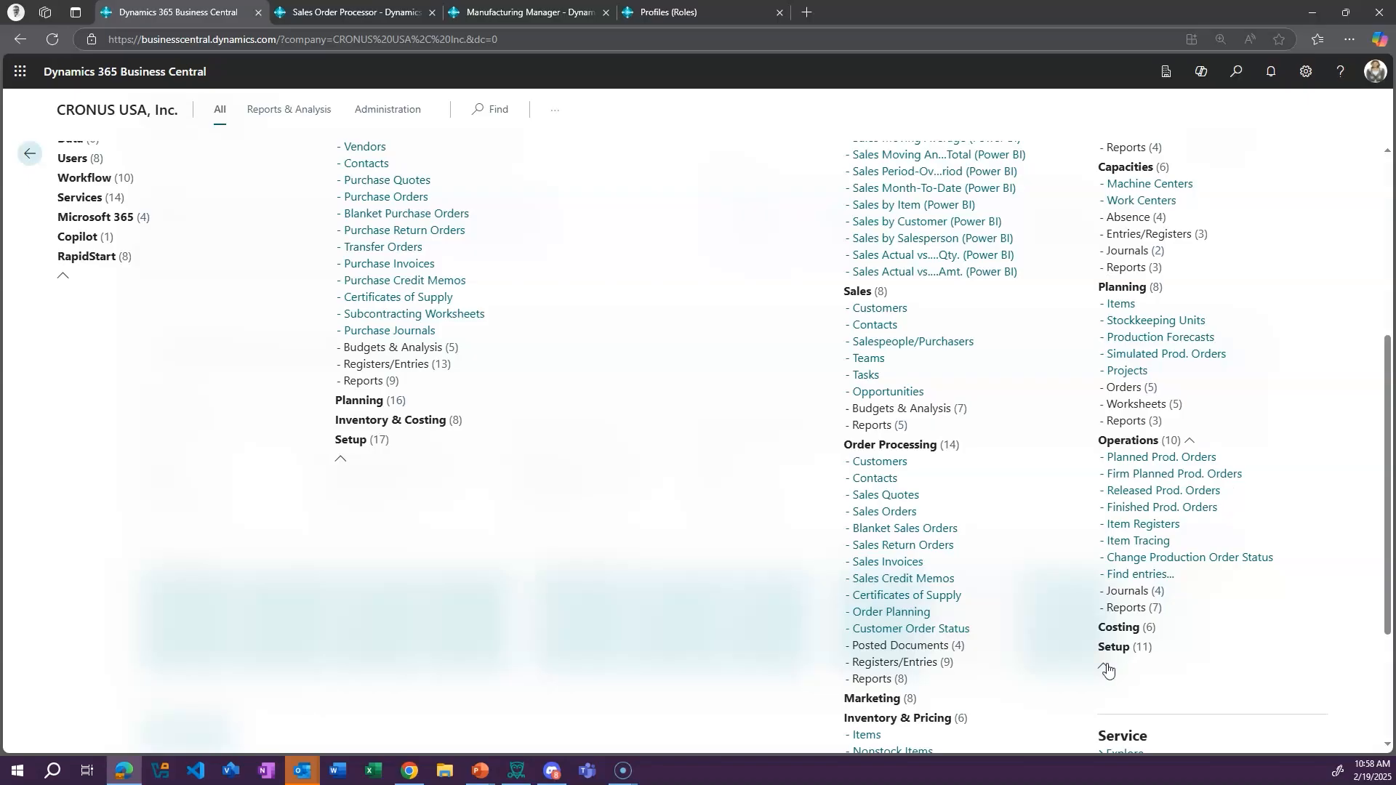
click(1116, 628)
scroll(1277, 598, down, 3)
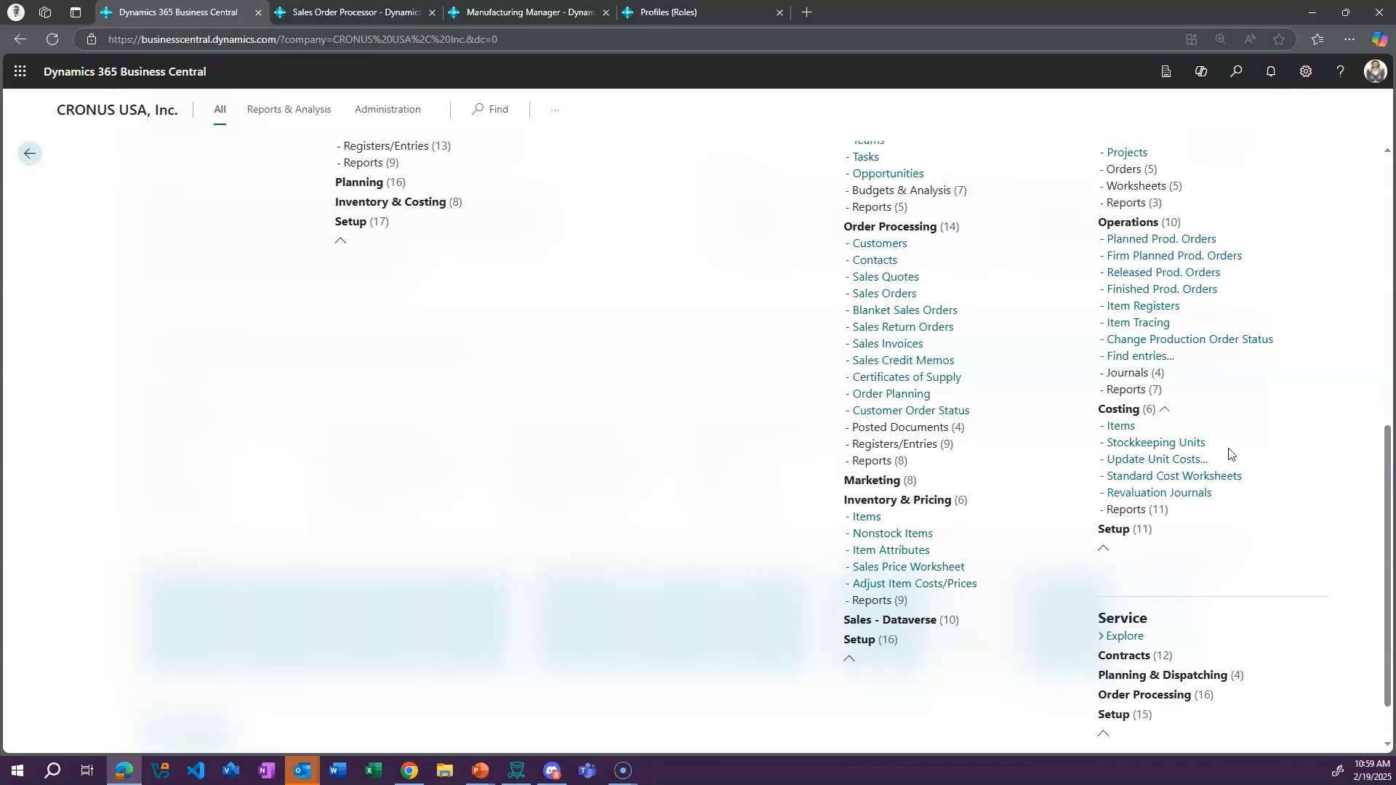
scroll(1269, 462, up, 8)
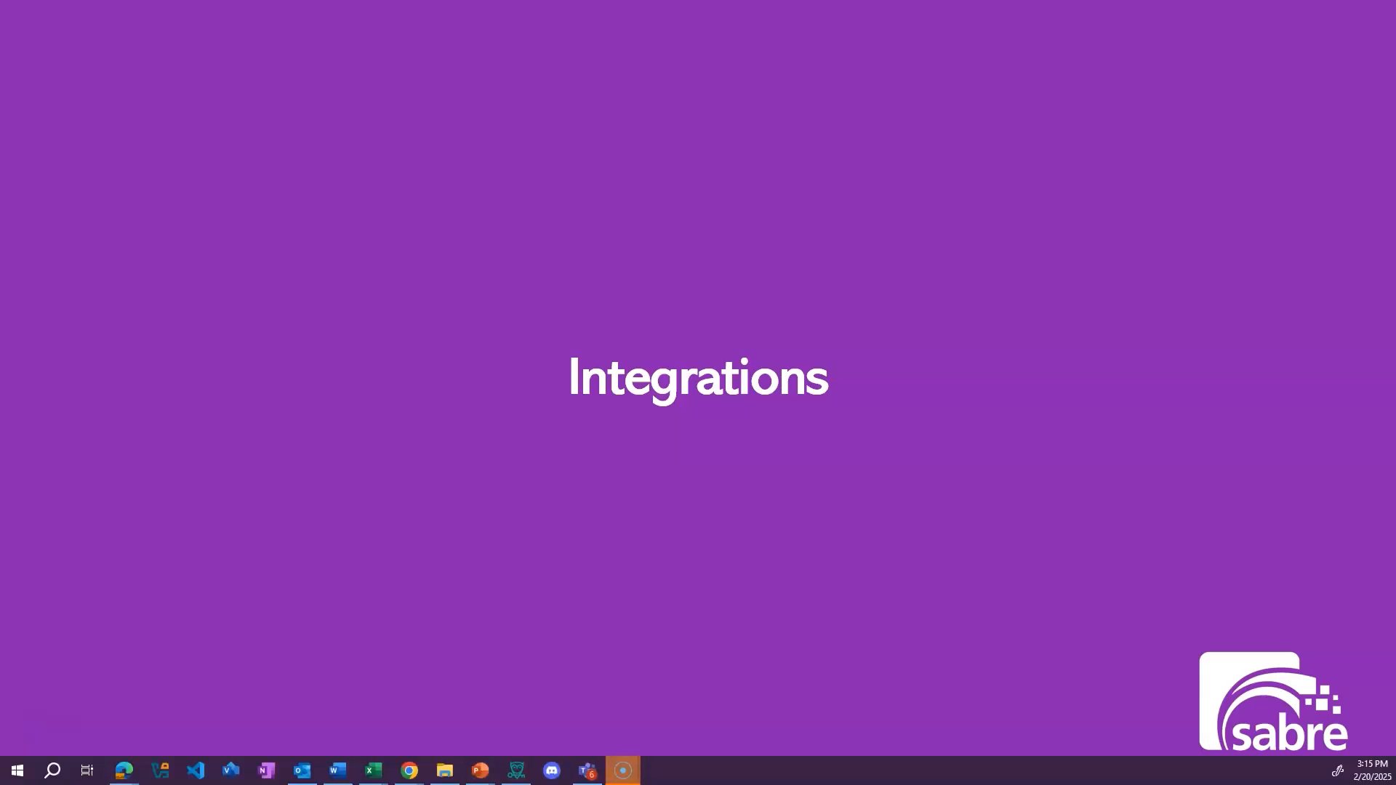
Switch to Business Central, start the Power BI setup from the role center's Insights area, view its license check, and close it
key(alt+Tab)
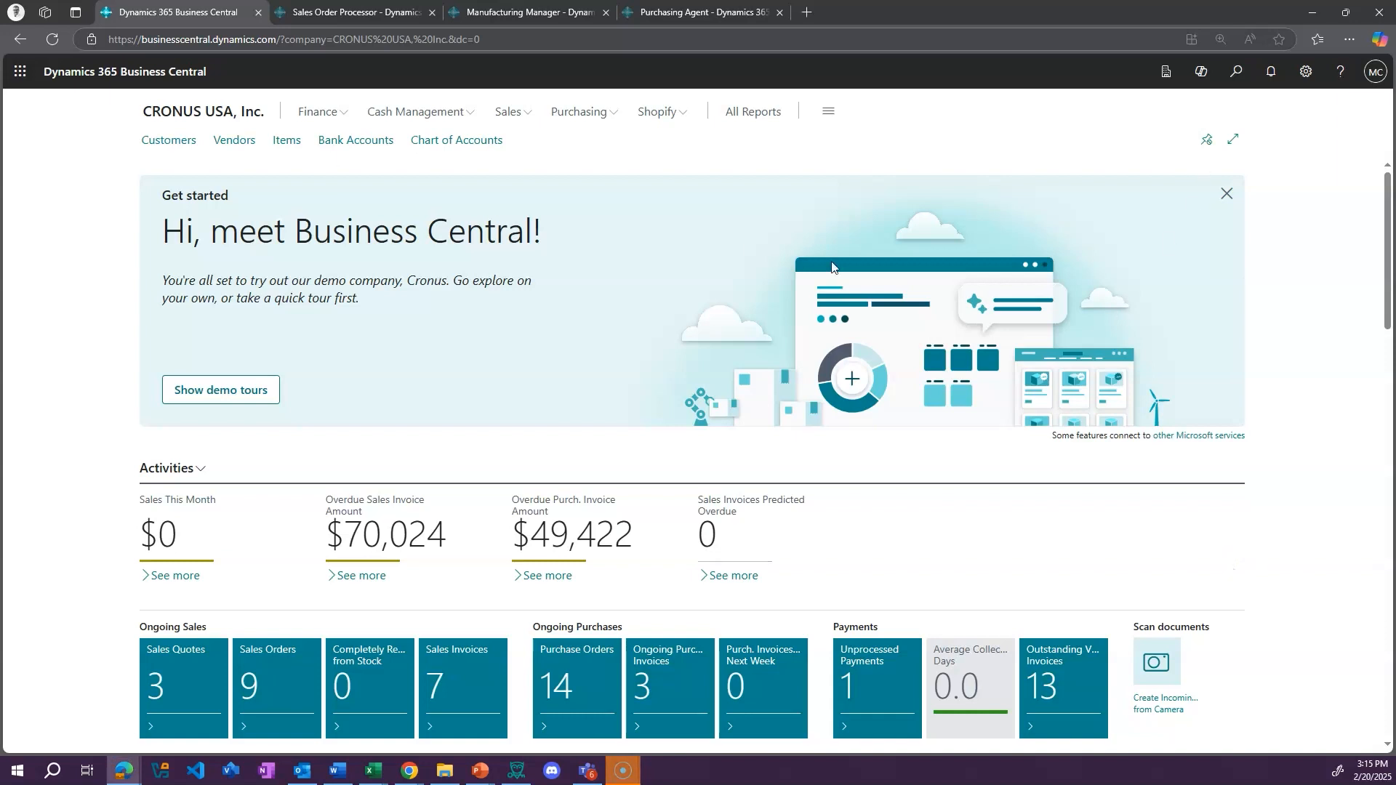
scroll(1294, 499, down, 10)
scroll(1266, 500, down, 8)
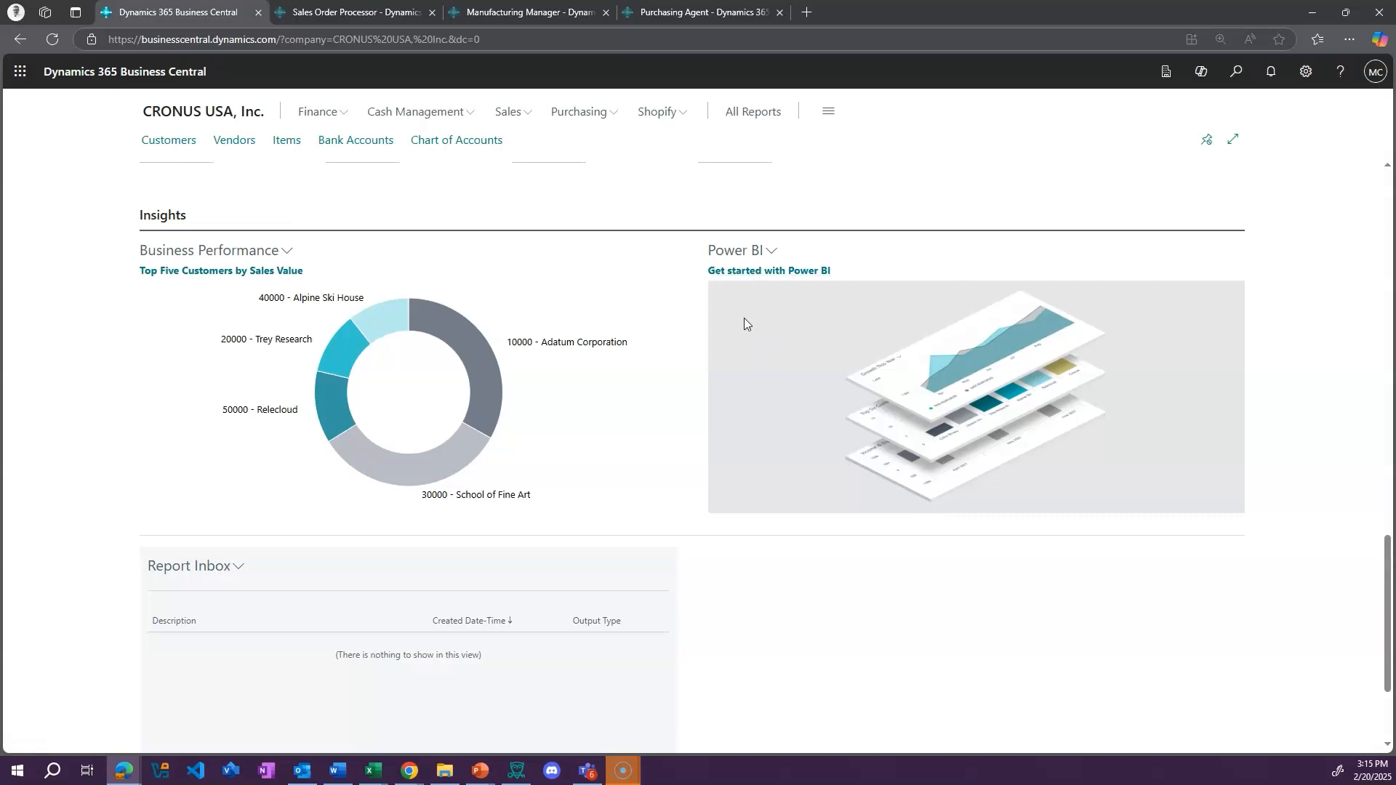
click(788, 271)
click(792, 588)
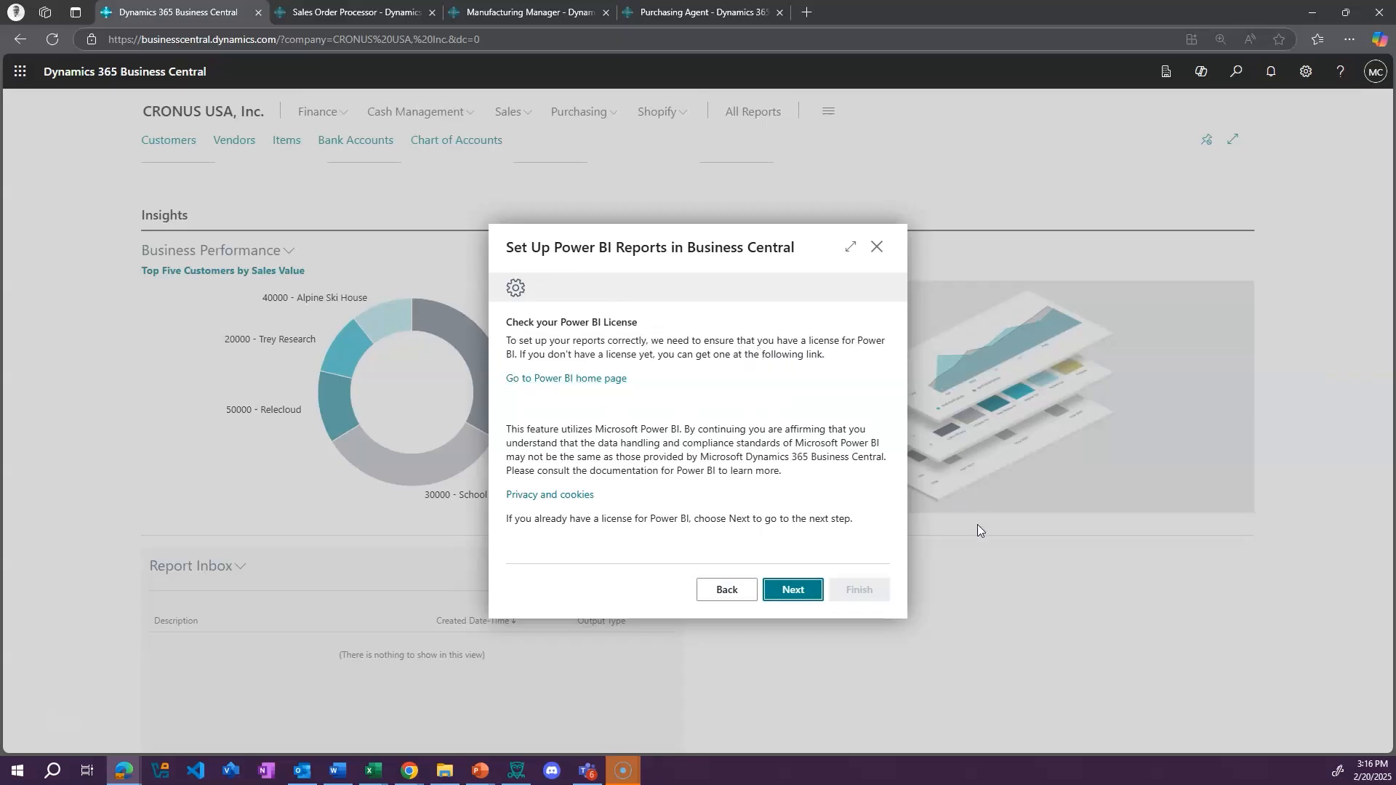
click(877, 246)
scroll(1286, 390, up, 16)
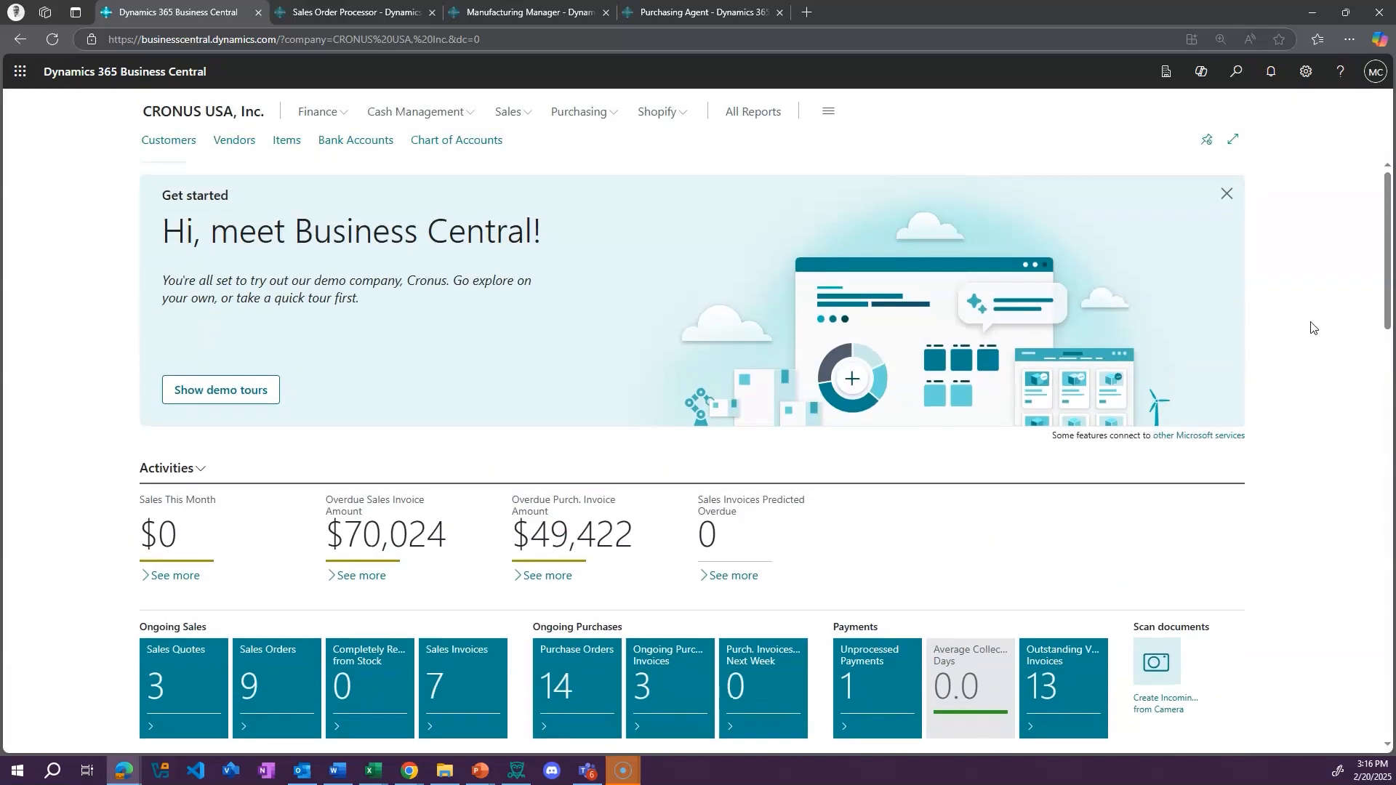
Open the Items list and show its sharing options and the available Microsoft 365 apps
click(286, 141)
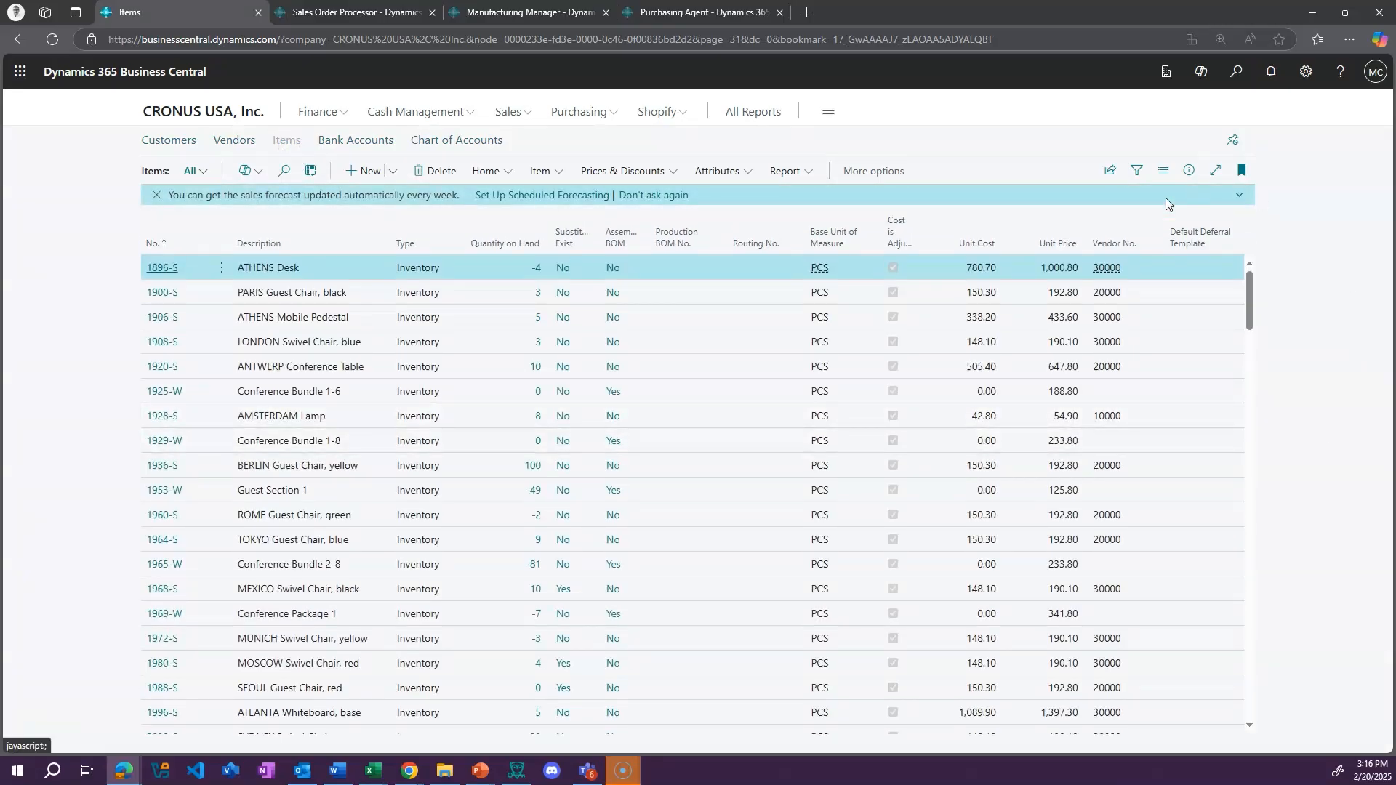
click(1110, 171)
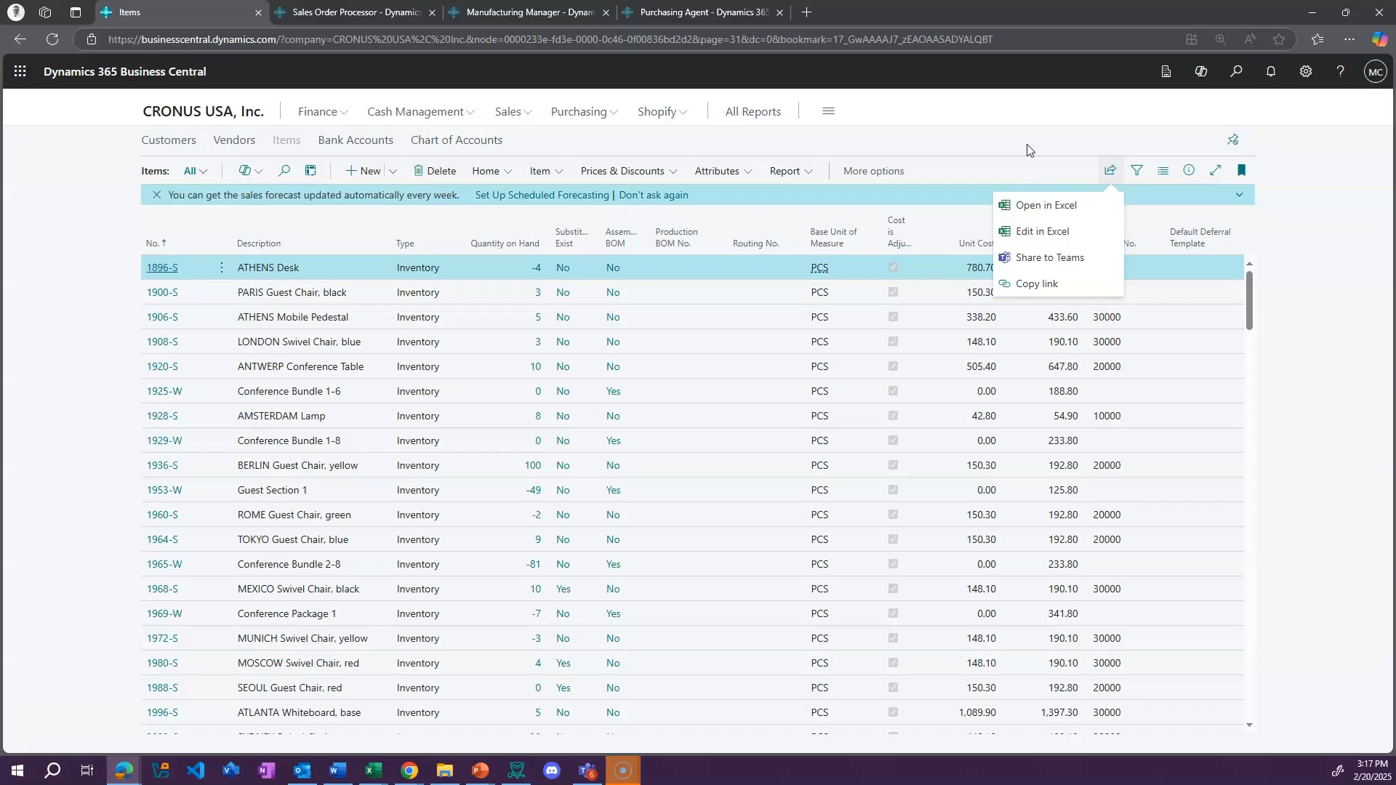
click(21, 72)
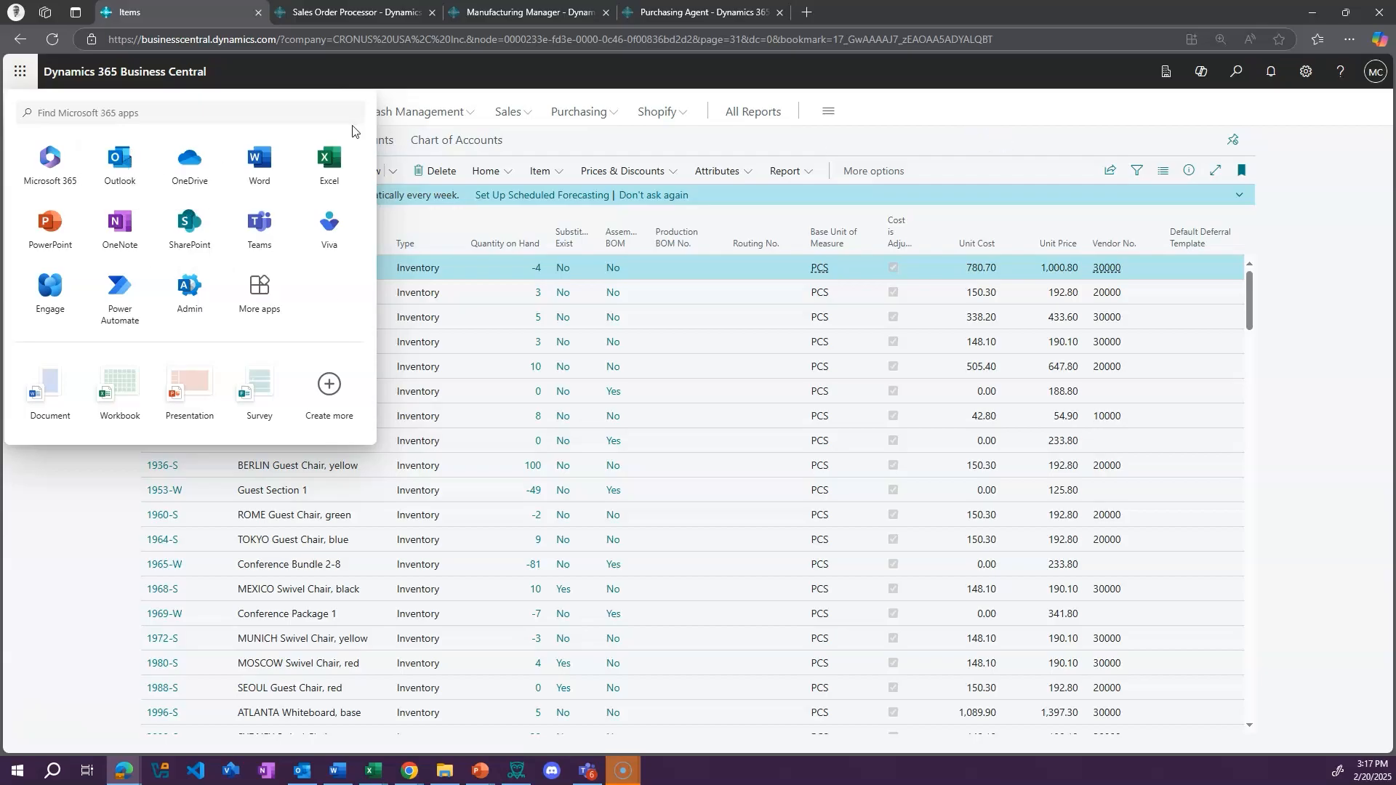
Open Assisted Setup, look through its entries for connecting other systems and add-ins, and return to the Items list
click(1301, 82)
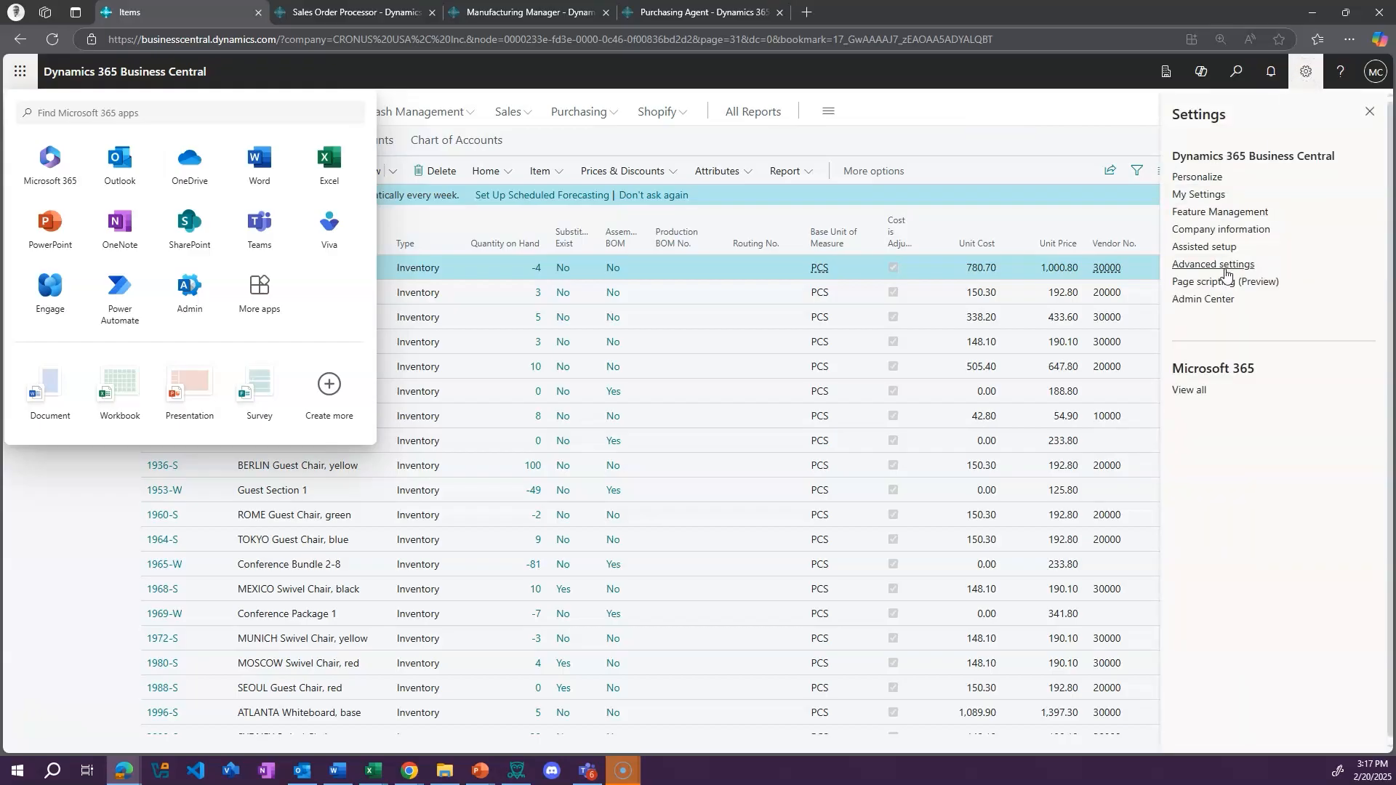
click(1203, 247)
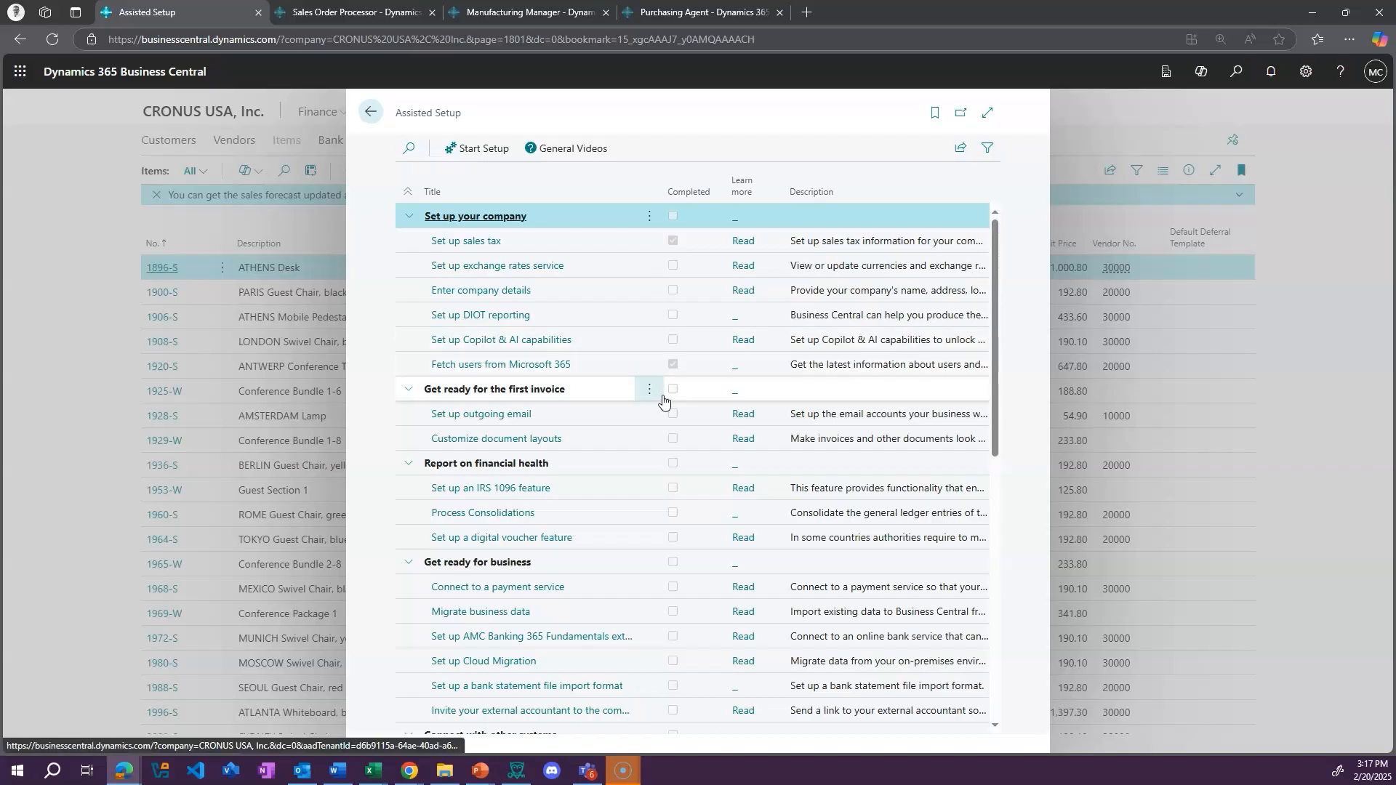
scroll(588, 399, down, 3)
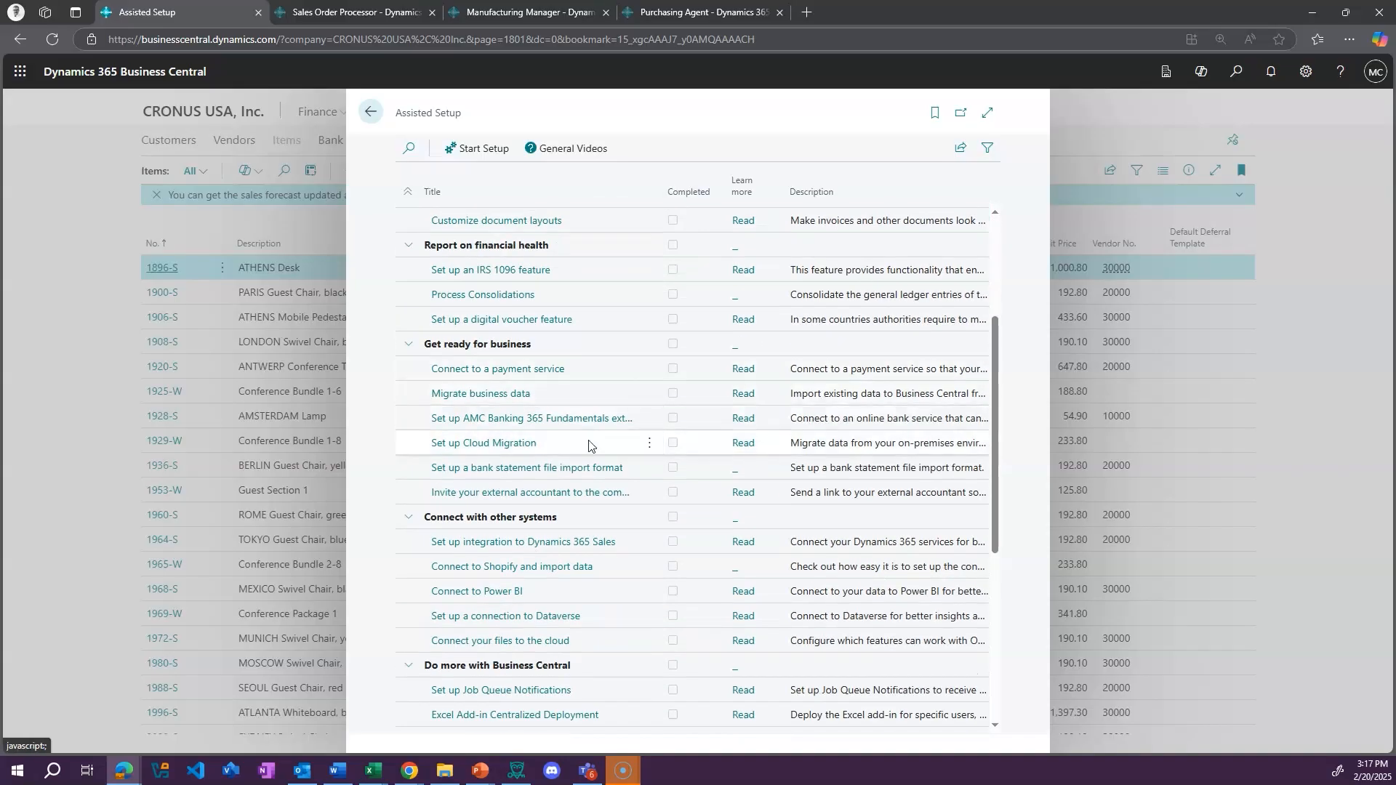
scroll(591, 447, down, 2)
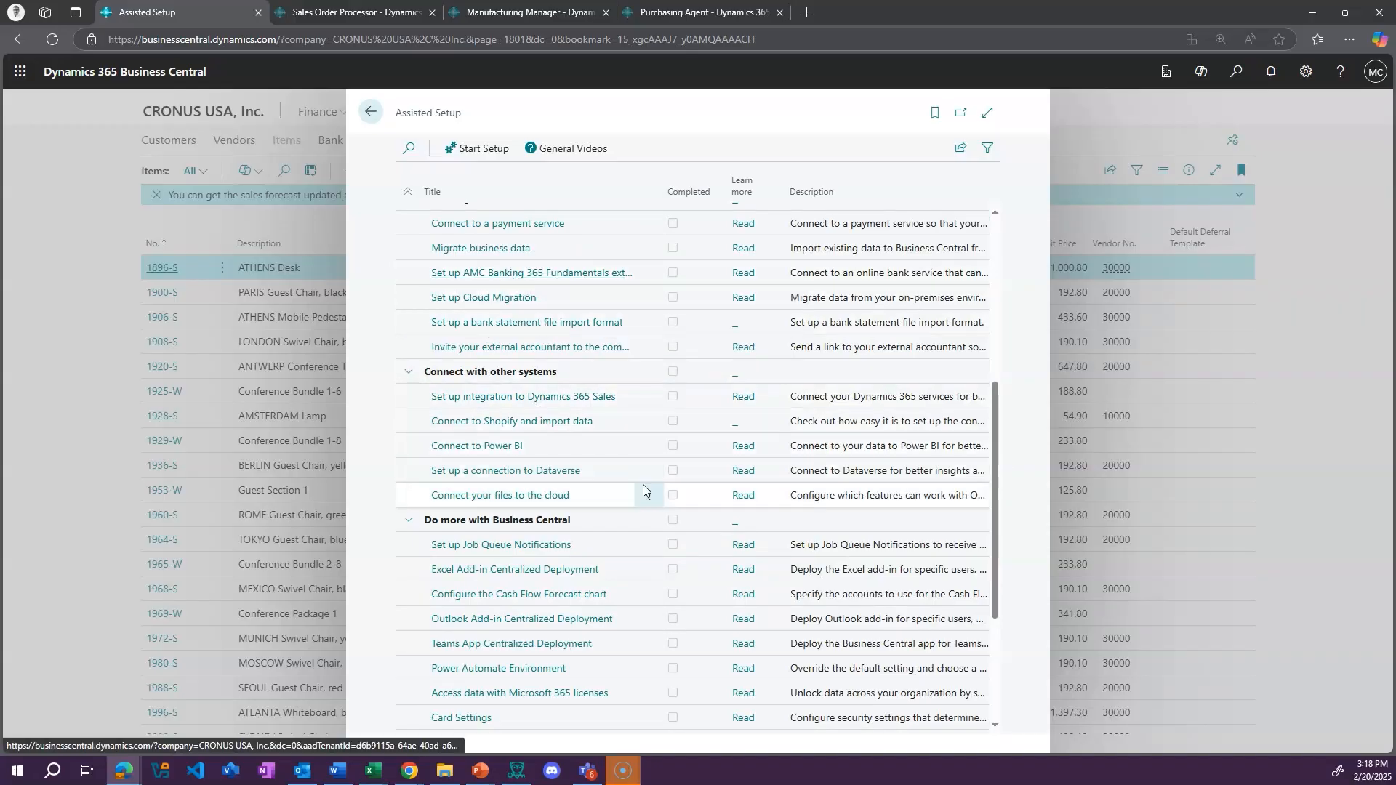
scroll(642, 484, down, 3)
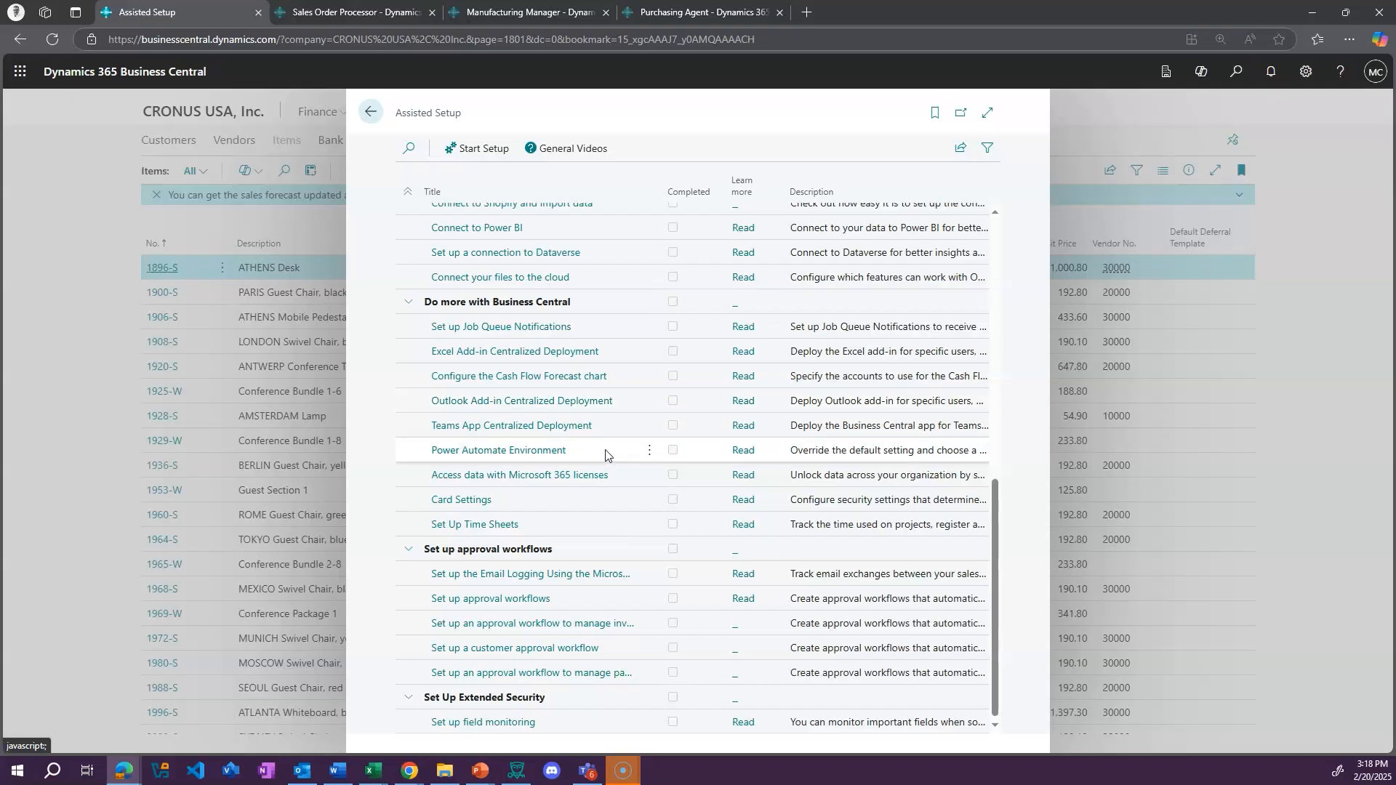
click(370, 111)
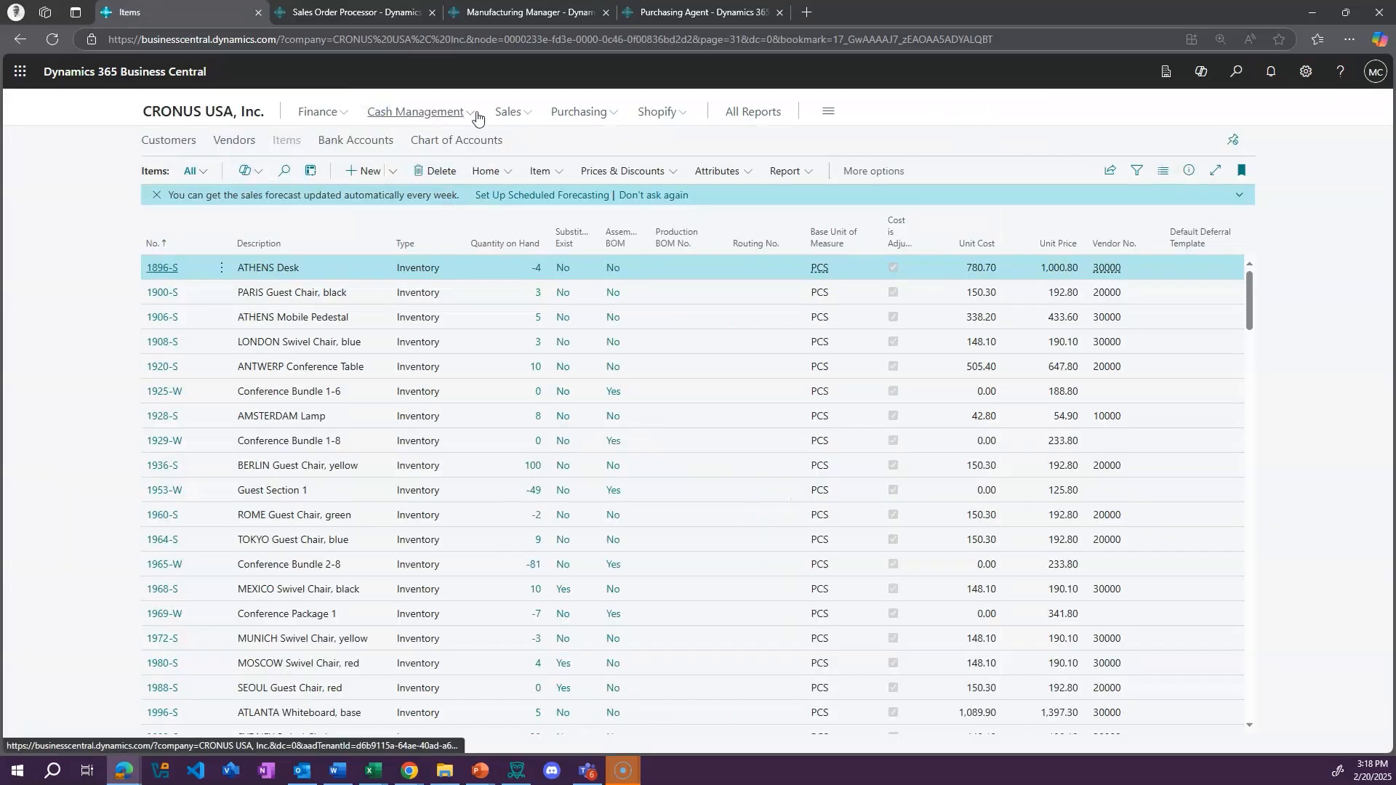
Open the first Adatum Corporation order from the Sales Orders list and show its Power Automate flow options
click(526, 111)
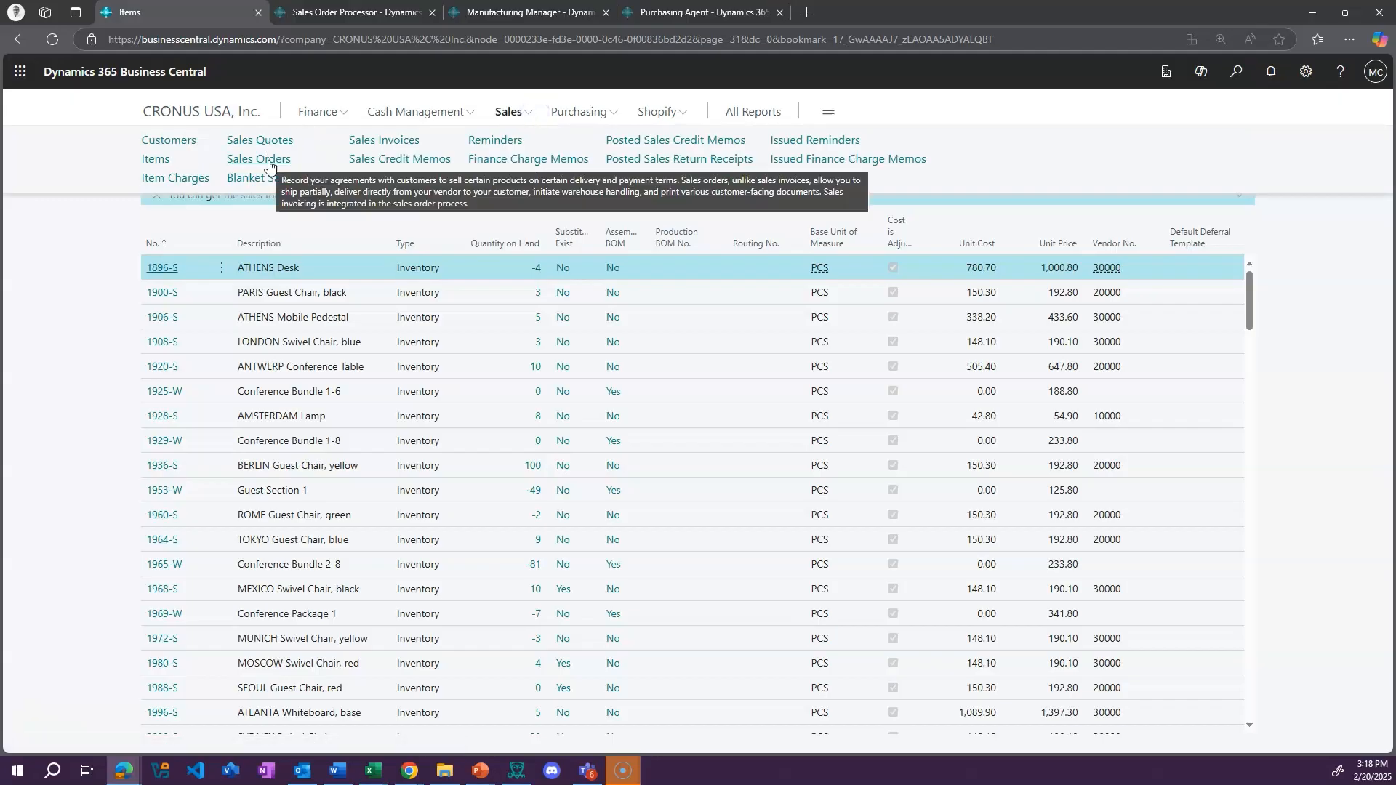
click(269, 165)
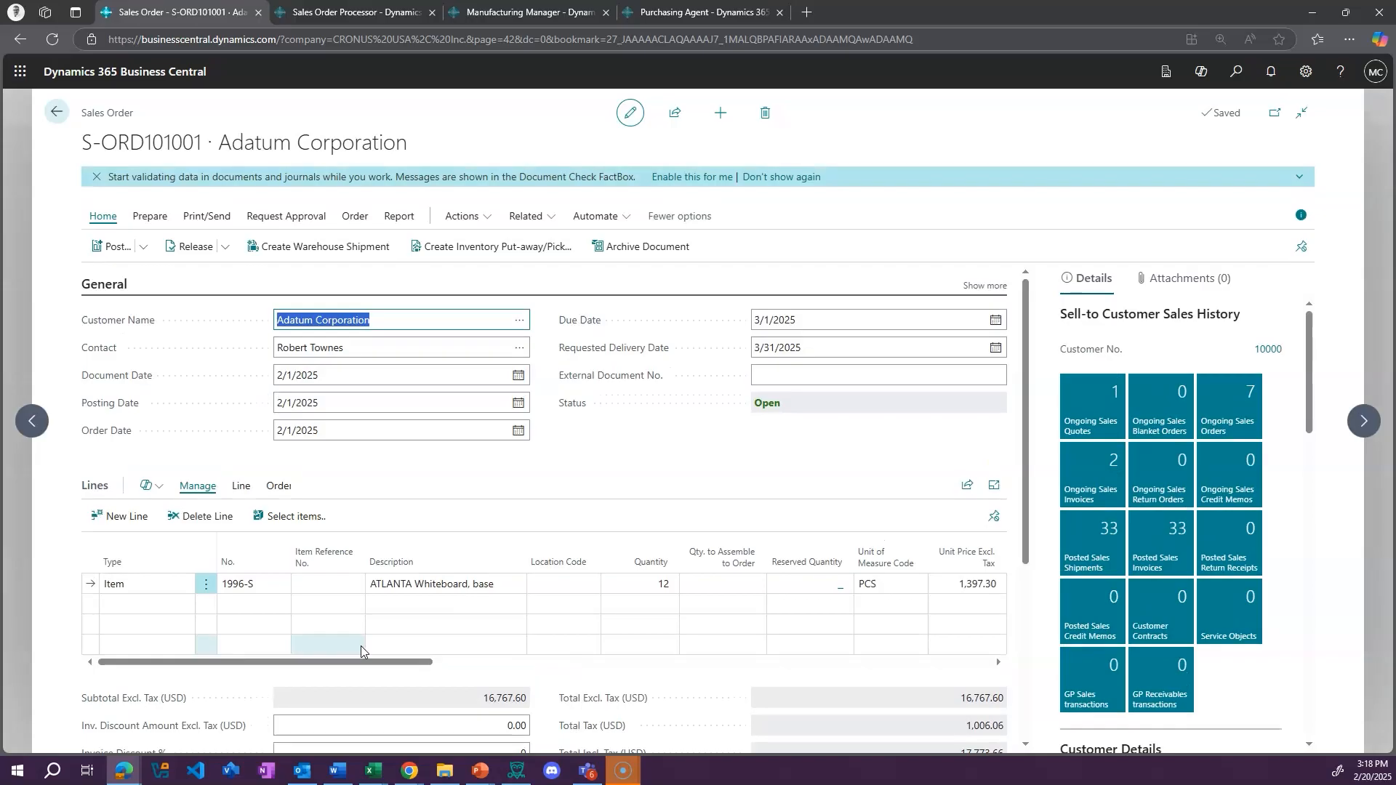
click(619, 216)
mouse_move(607, 254)
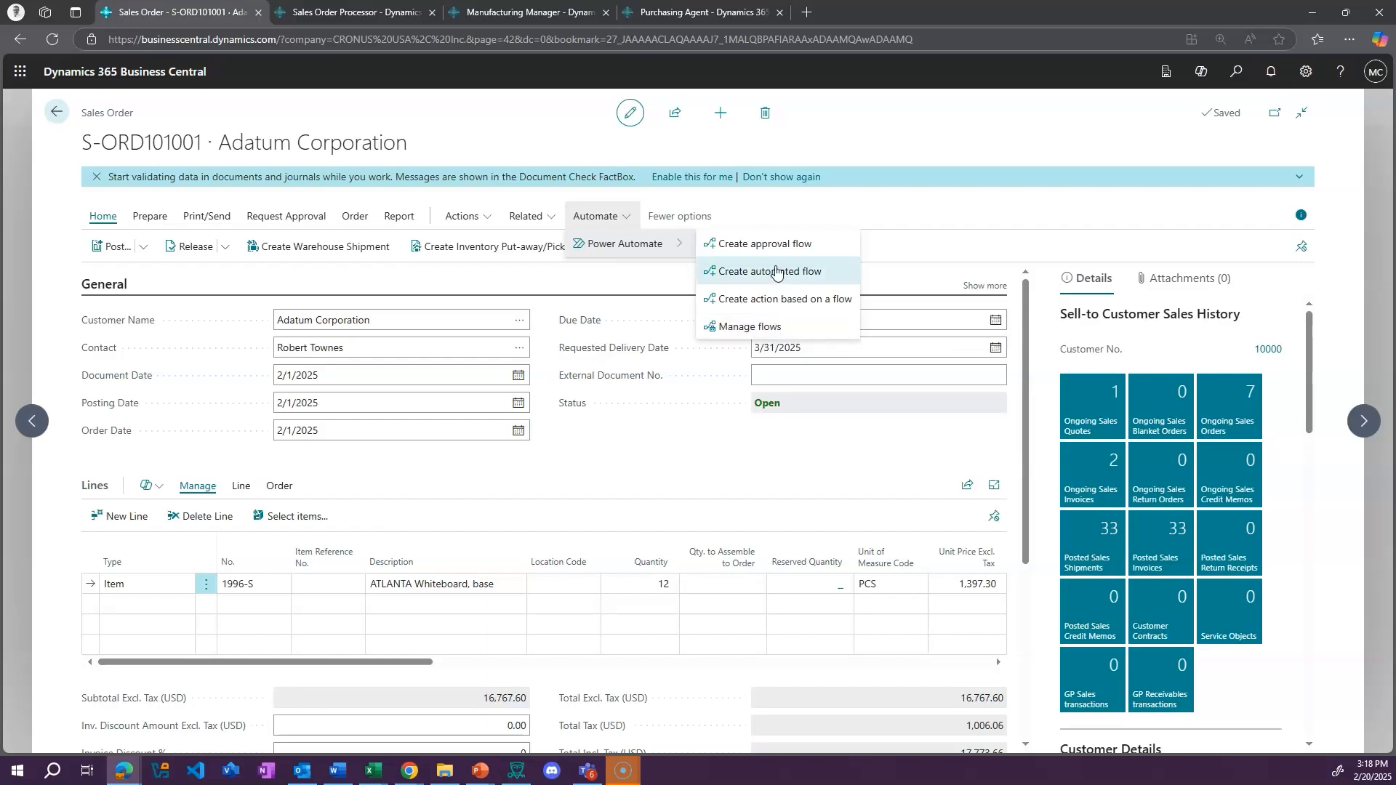
click(917, 226)
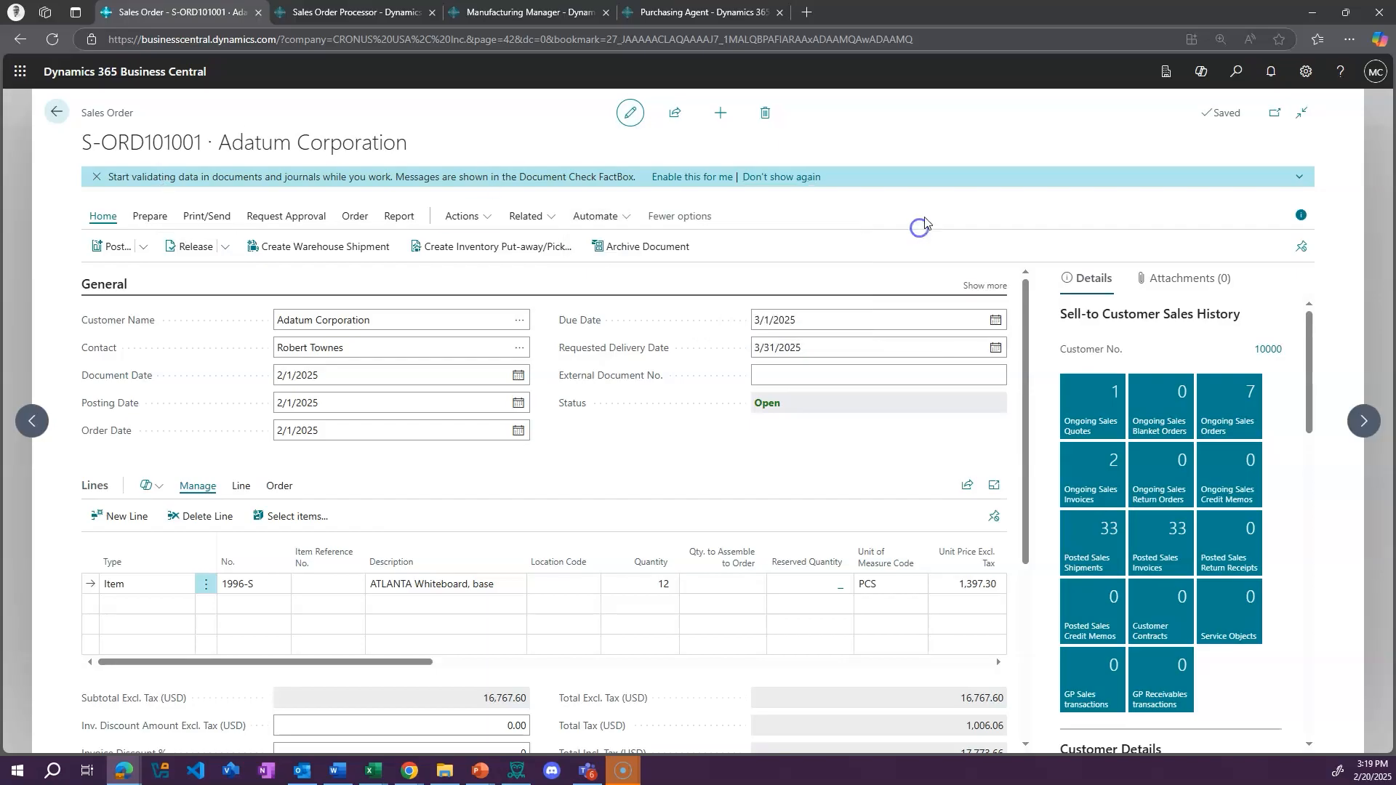
click(628, 216)
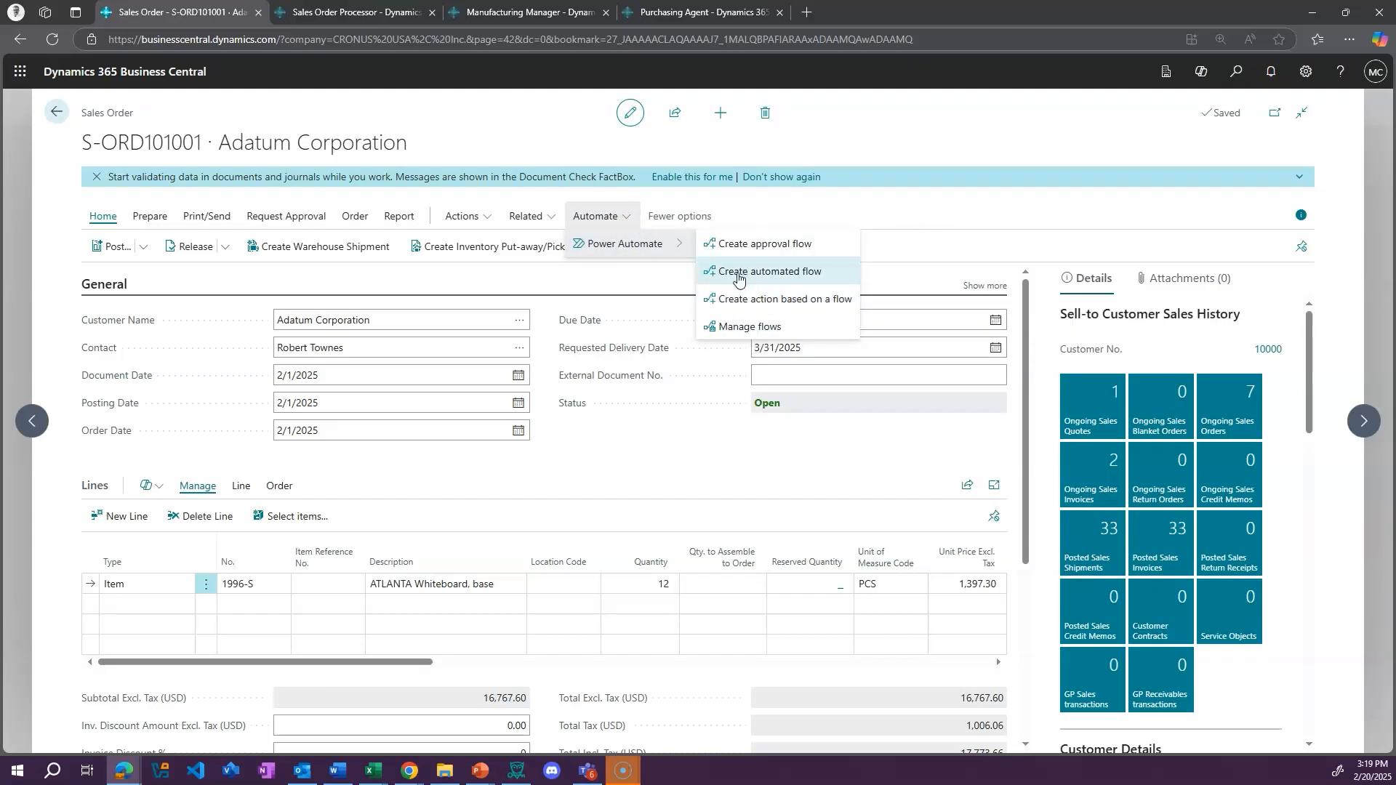
click(891, 155)
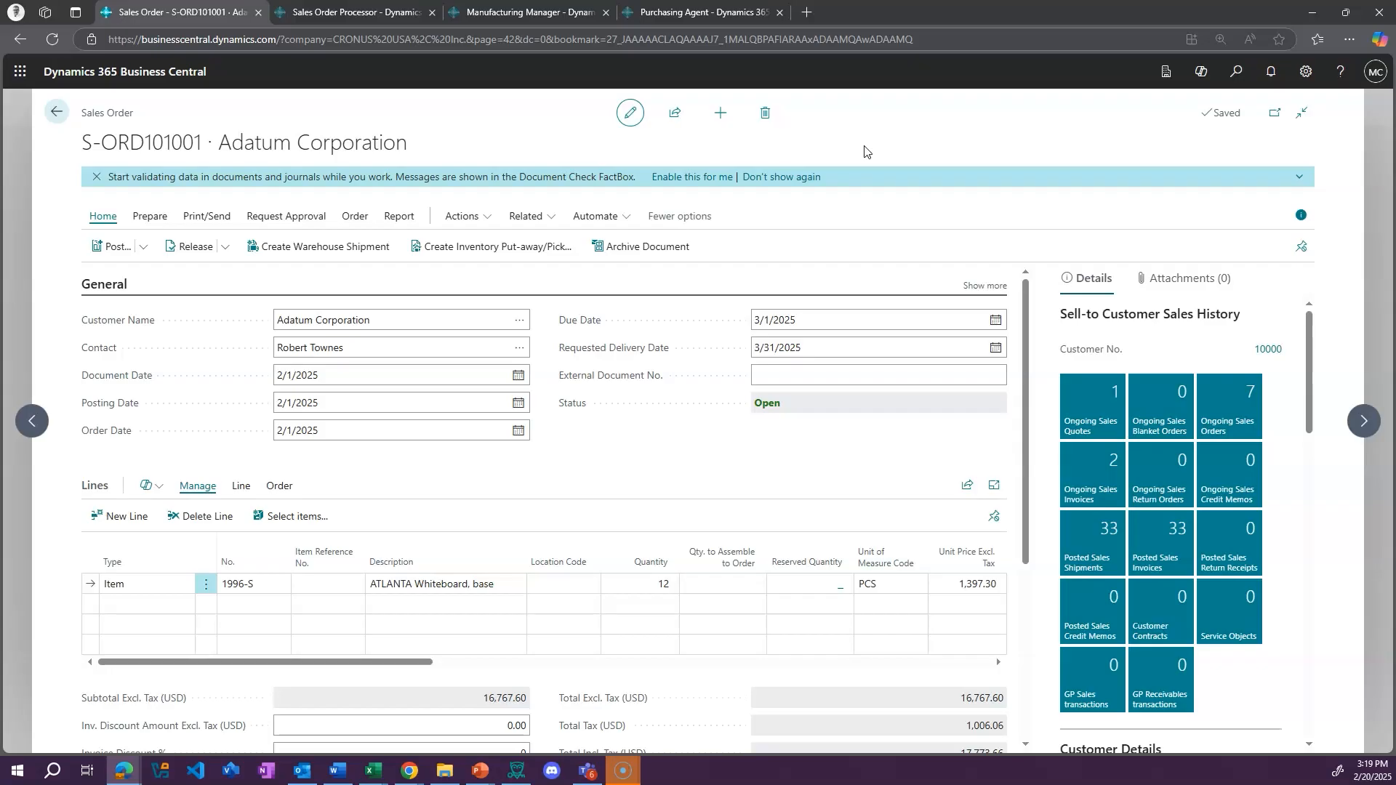
click(619, 216)
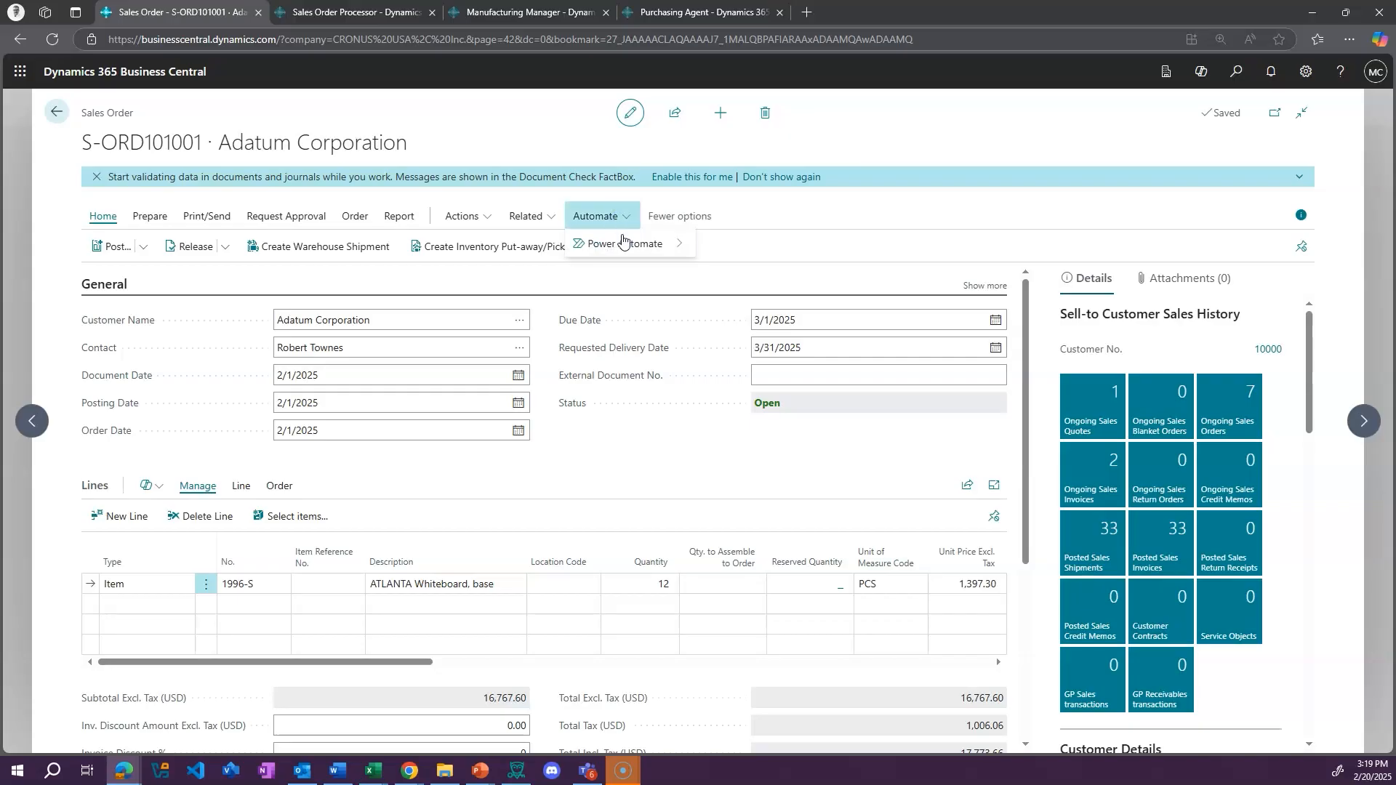
mouse_move(623, 242)
click(825, 242)
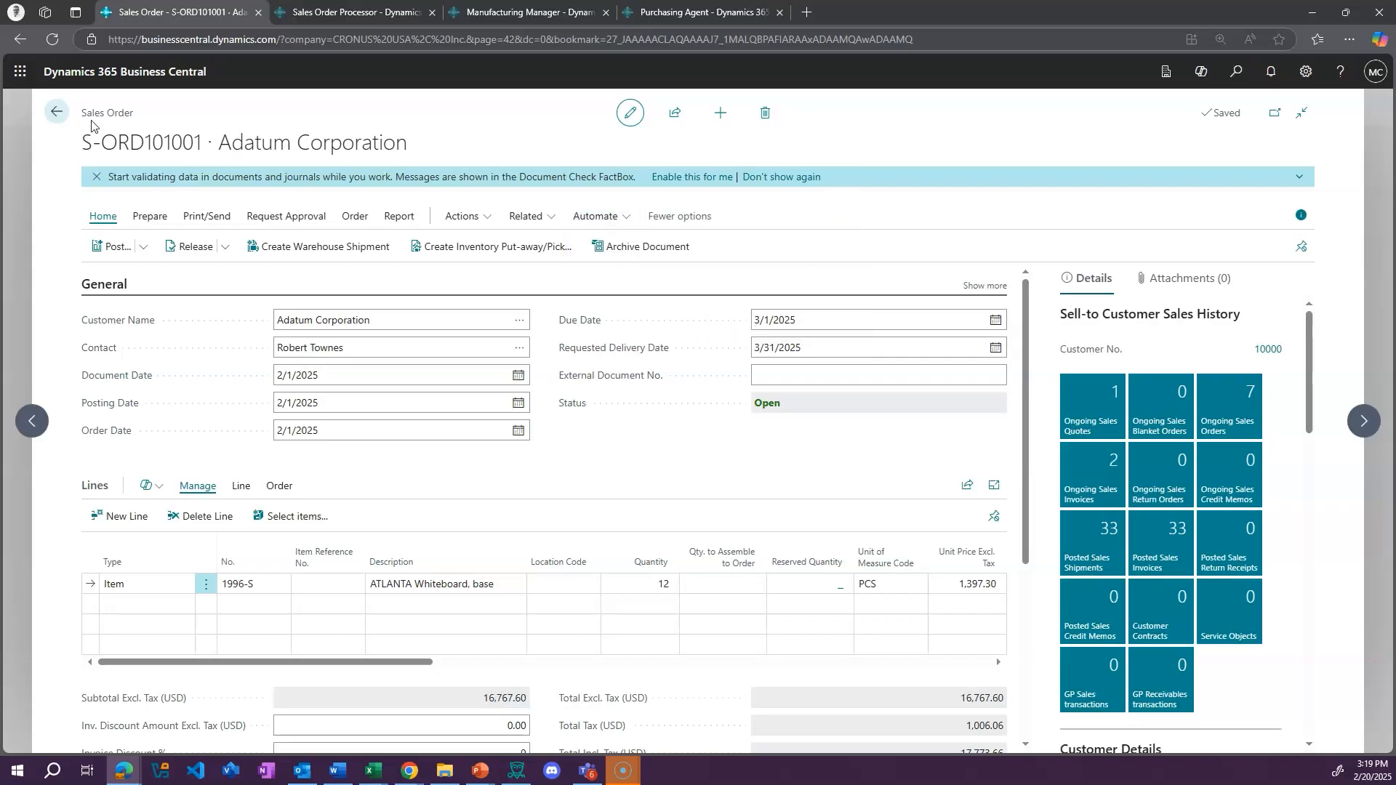
Return to the role center, search the Microsoft 365 apps for "power a", and open Power Apps
click(56, 111)
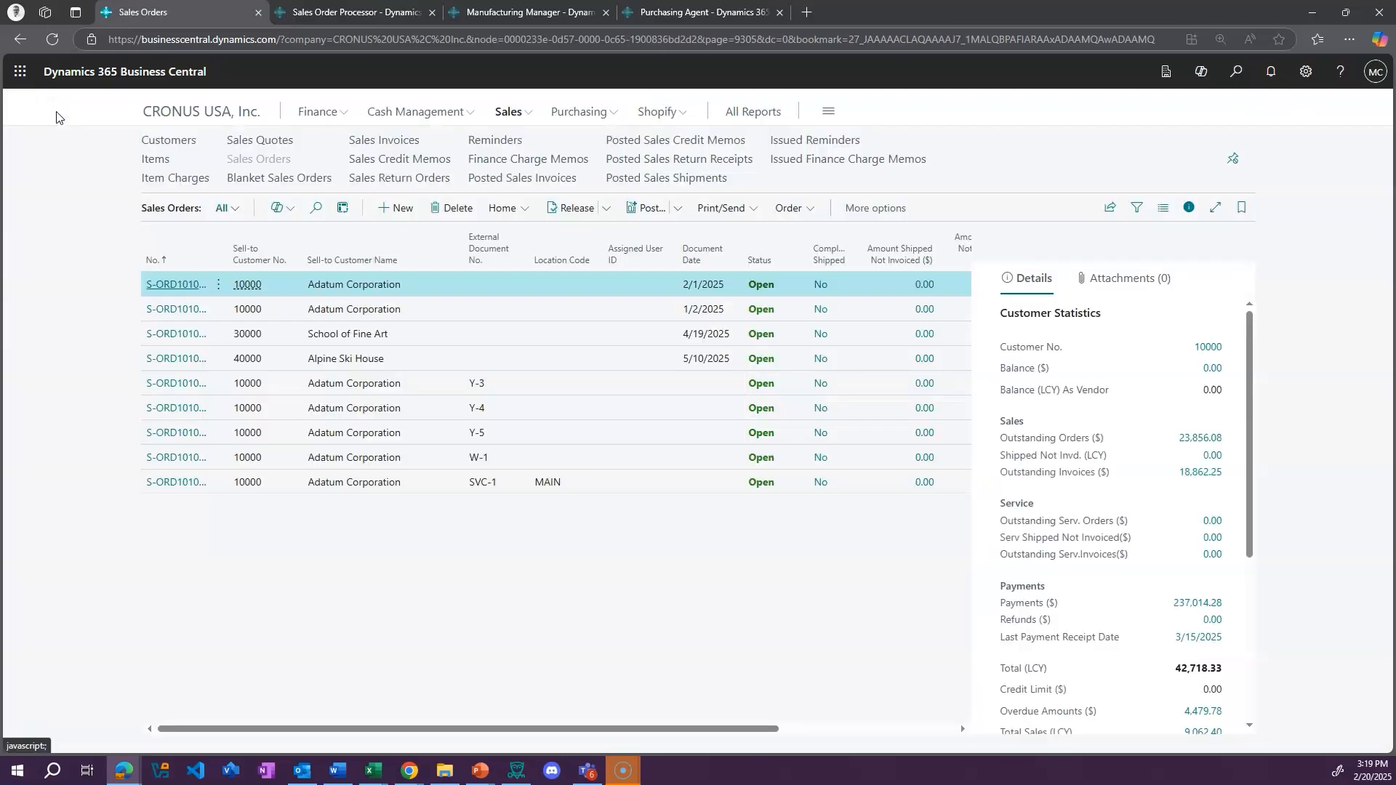
click(166, 115)
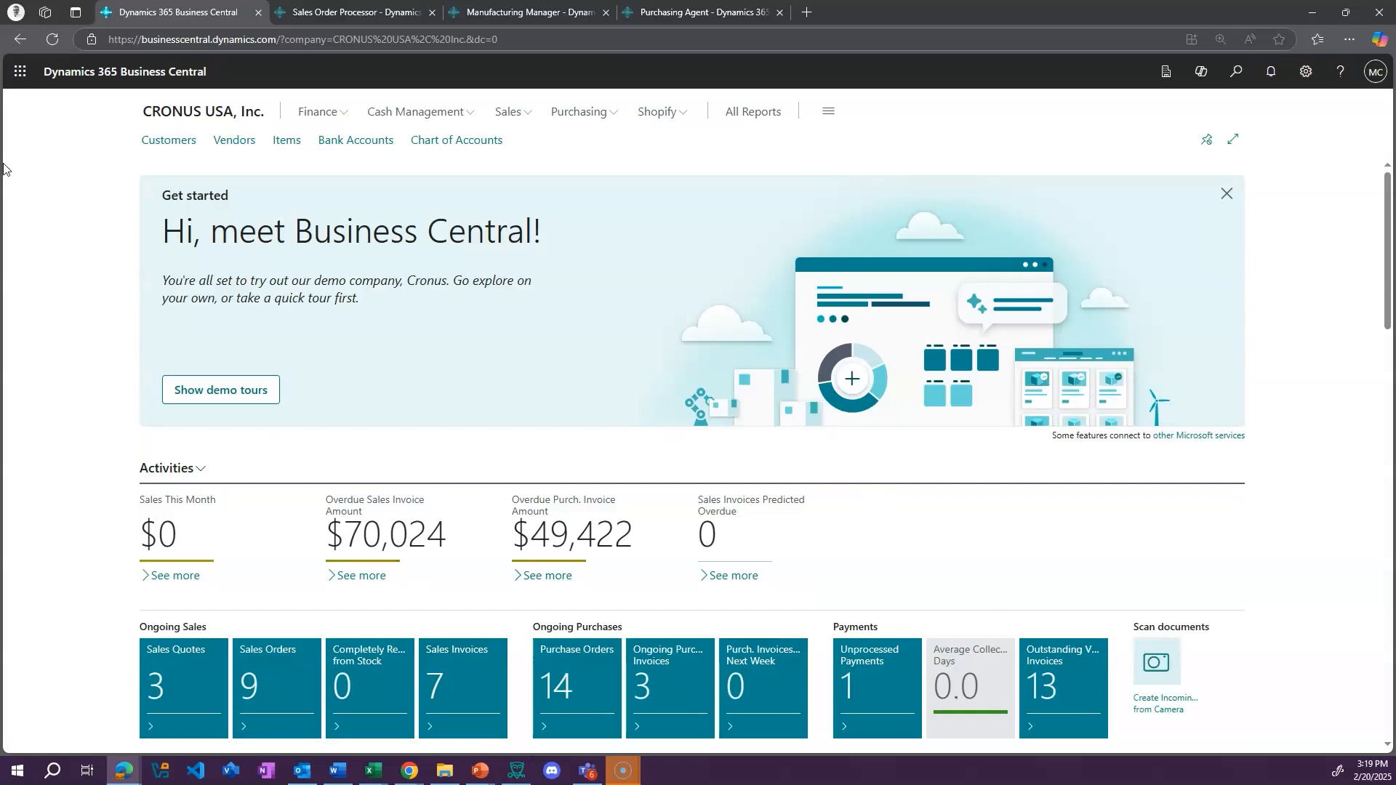
click(19, 71)
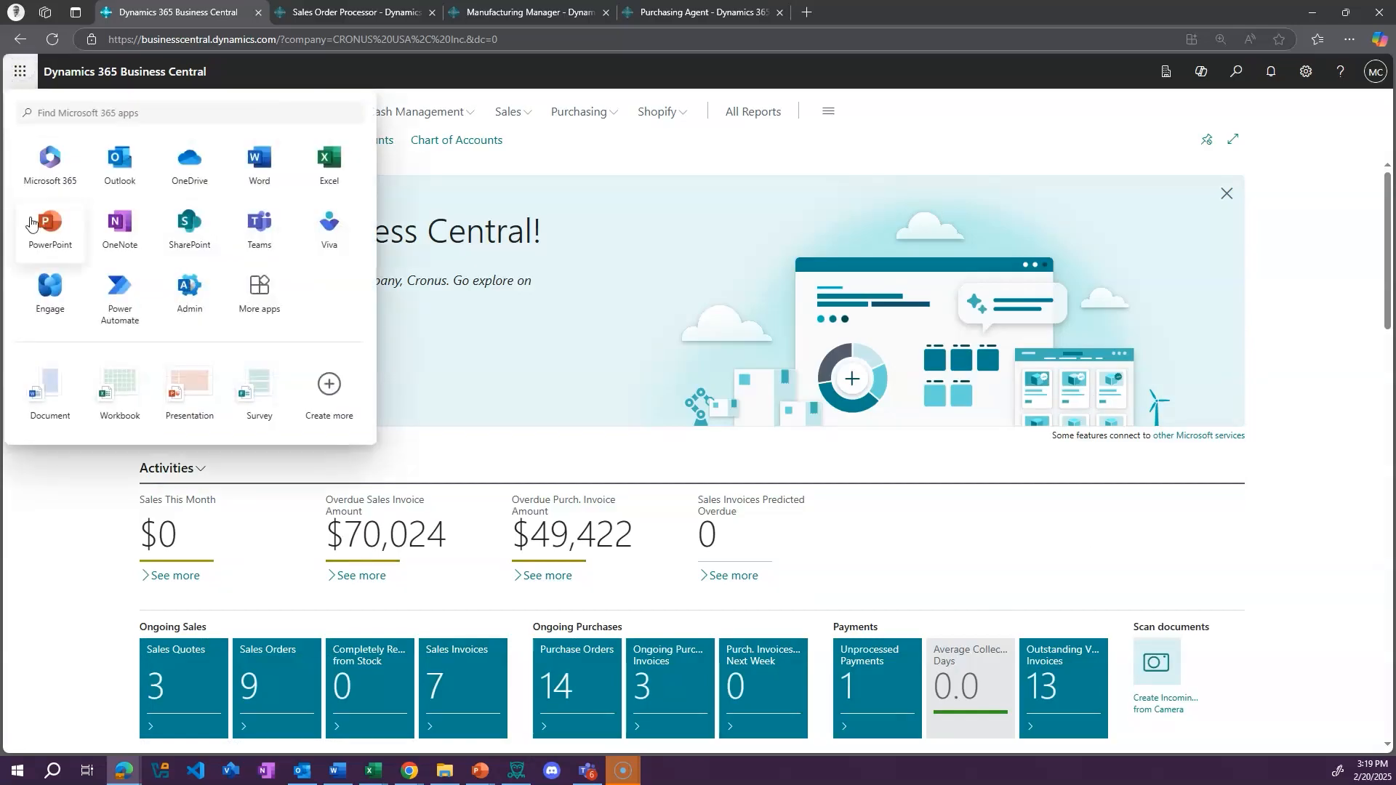
click(170, 112)
text(power )
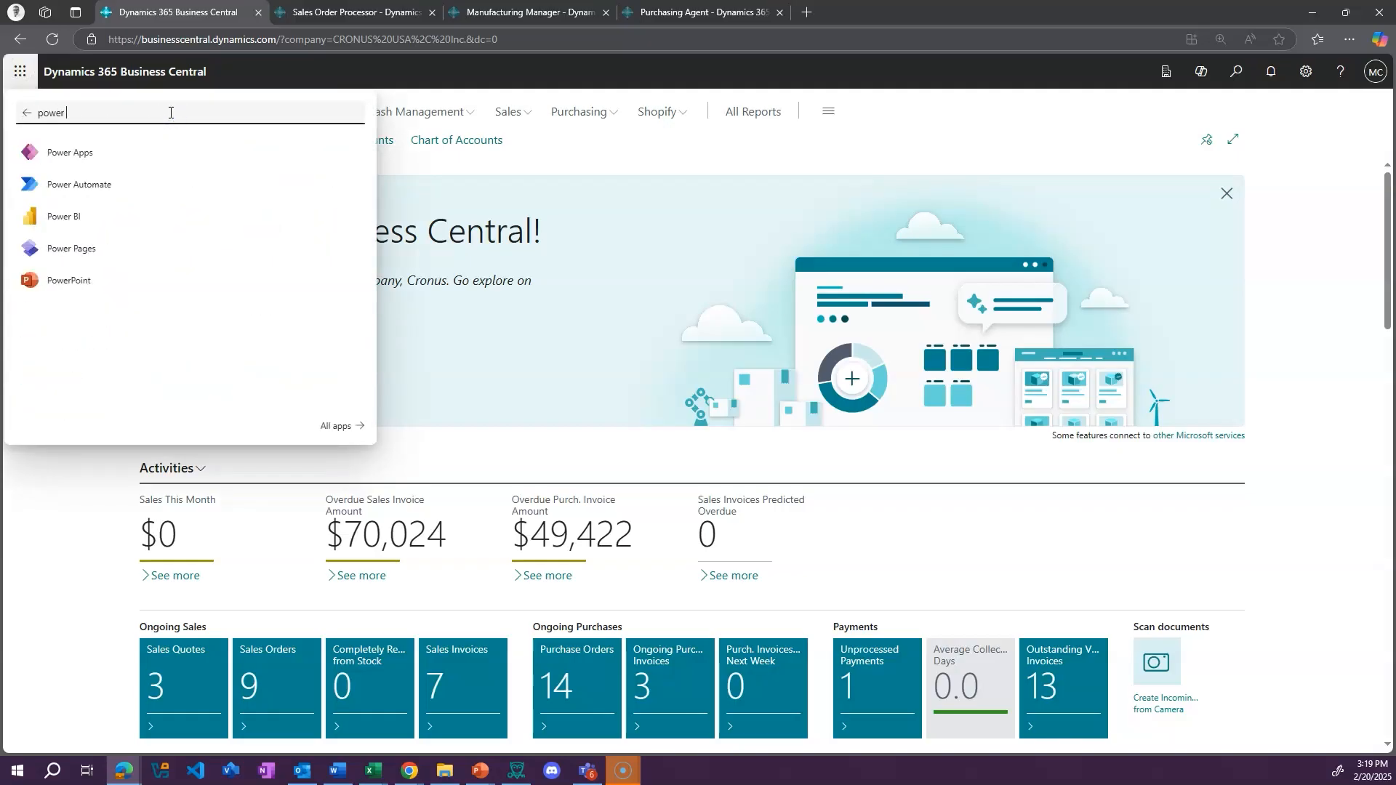
text(a)
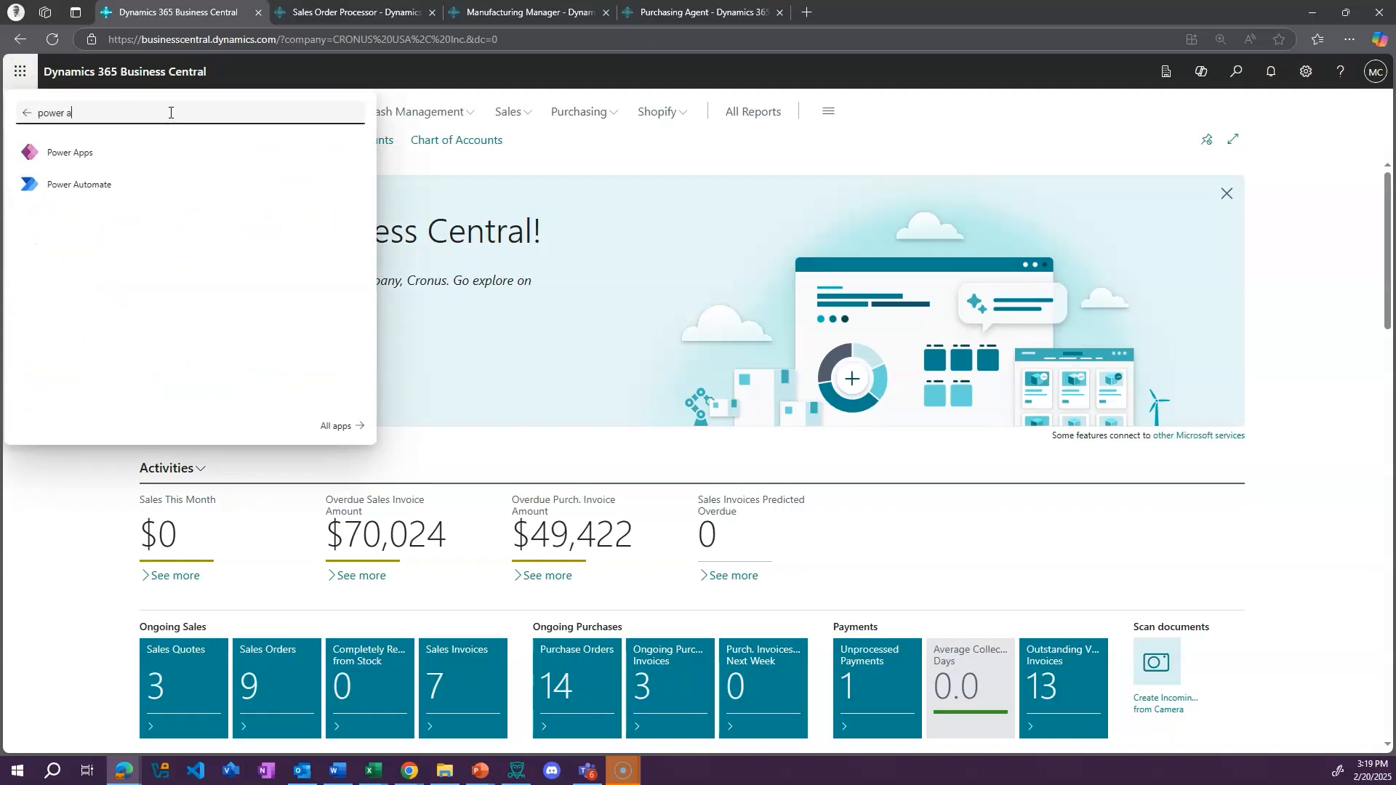
click(80, 164)
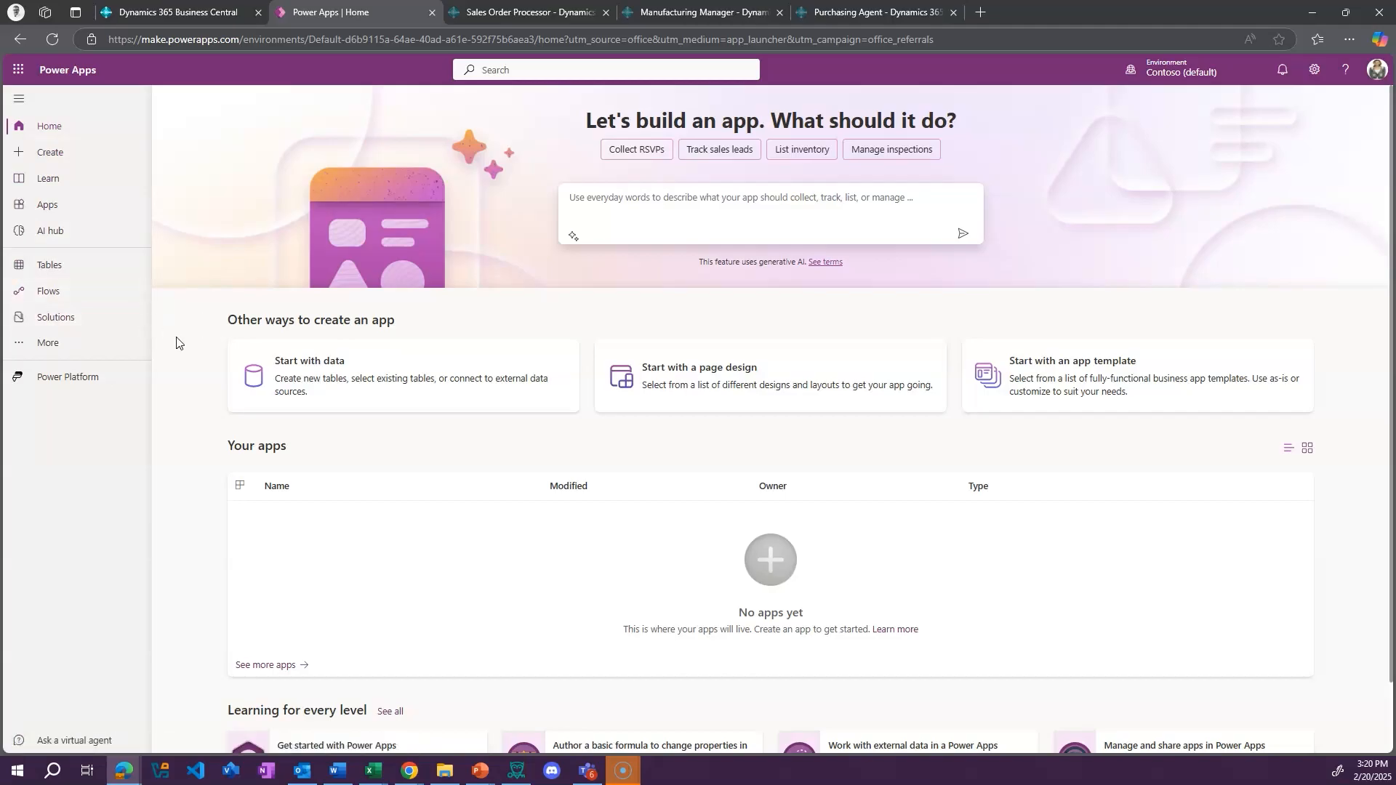
Switch back to Business Central, search for "market", and open the Microsoft AppSource apps page
click(205, 12)
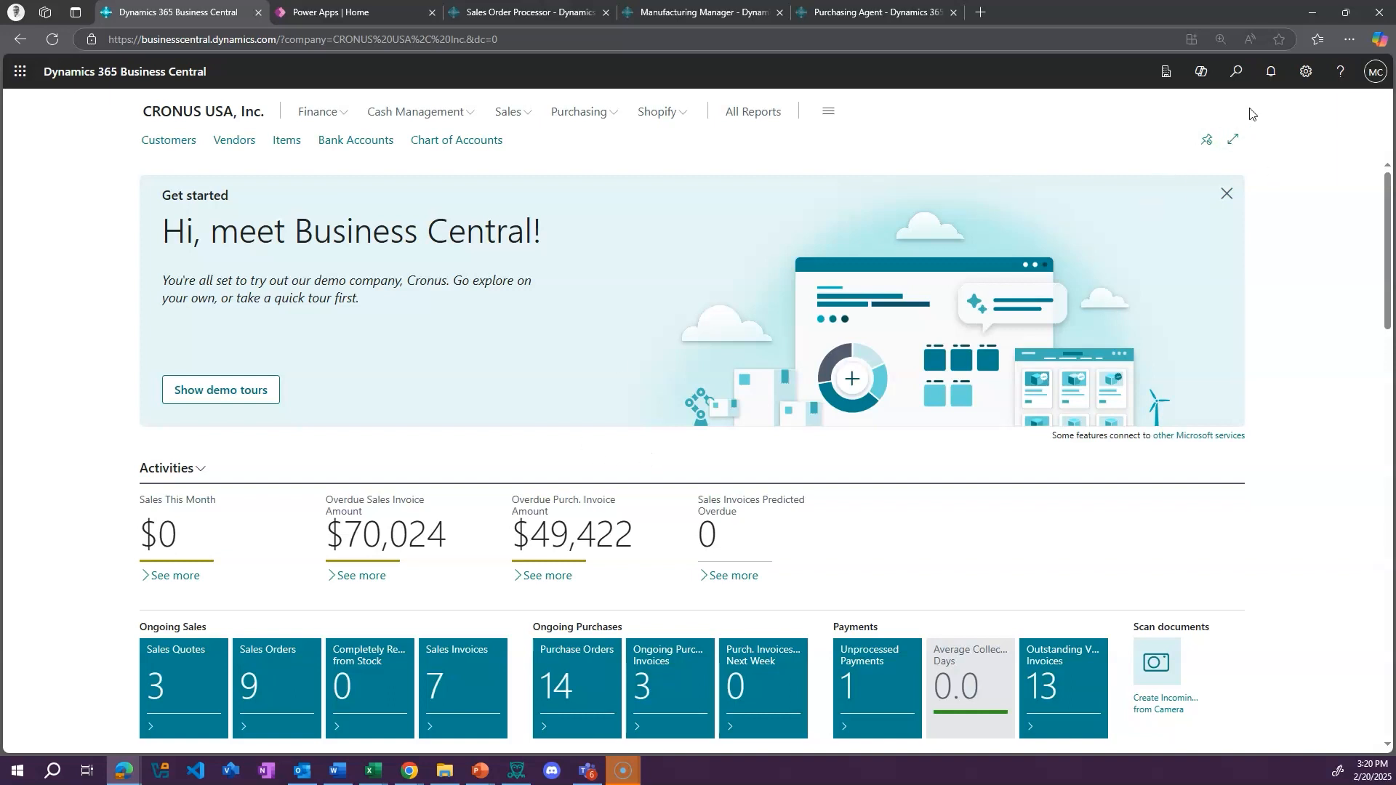
click(1236, 73)
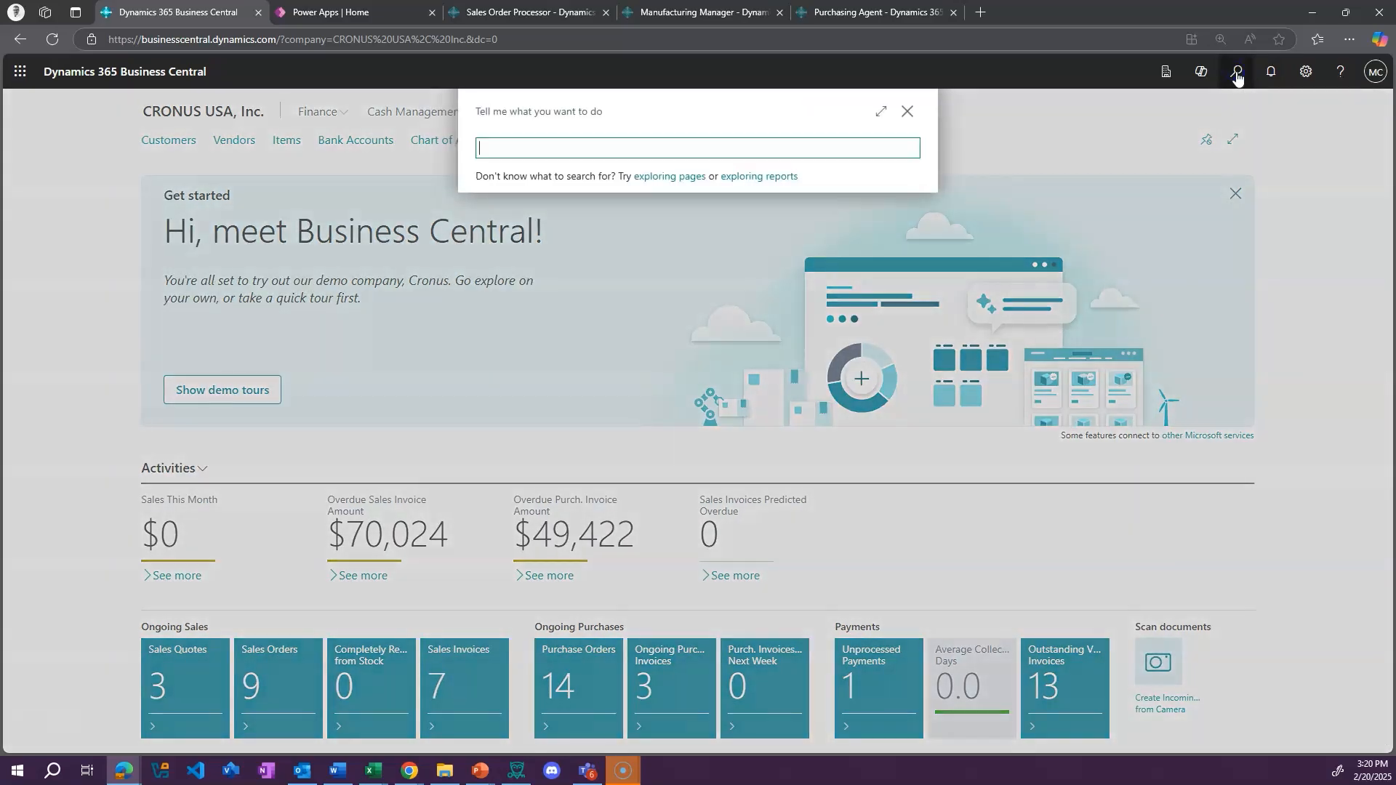
text(market)
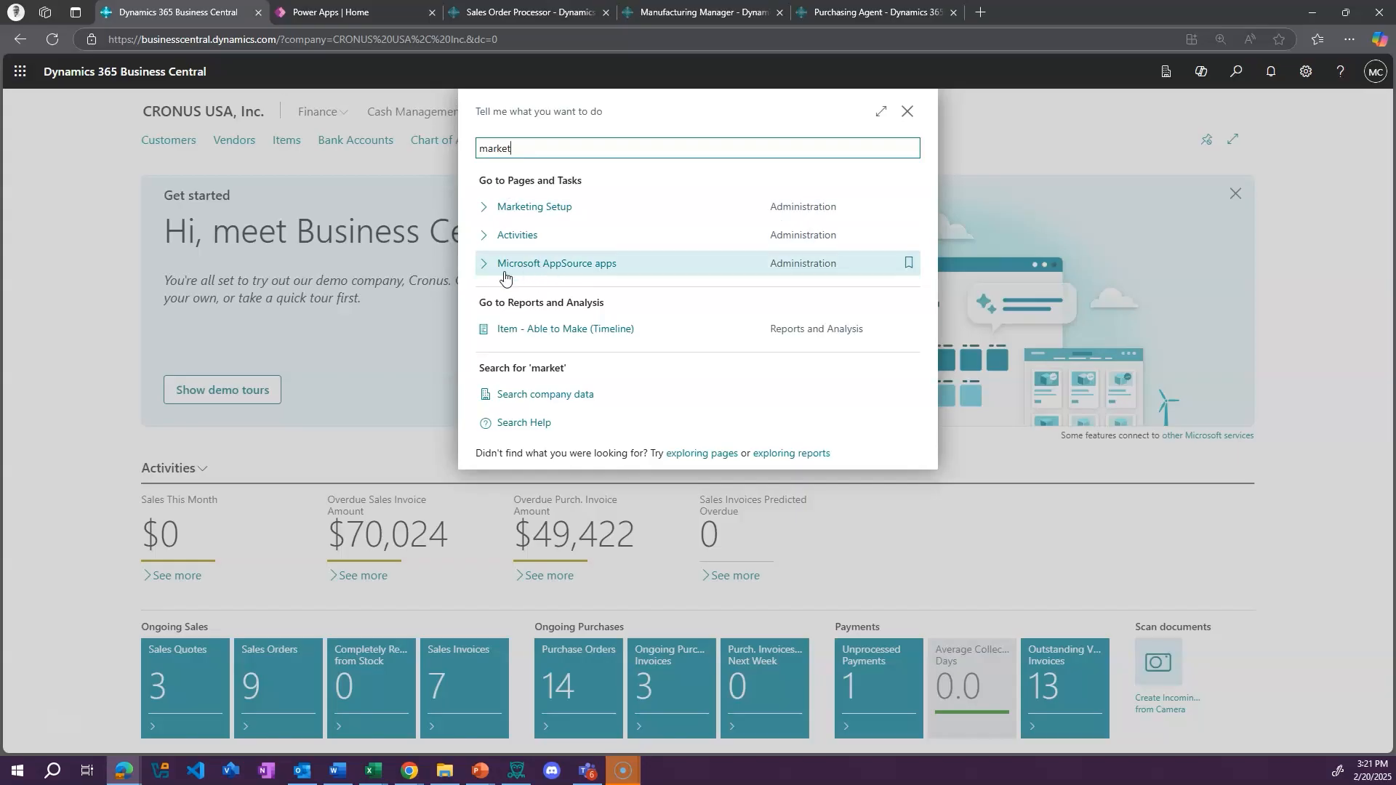
click(584, 269)
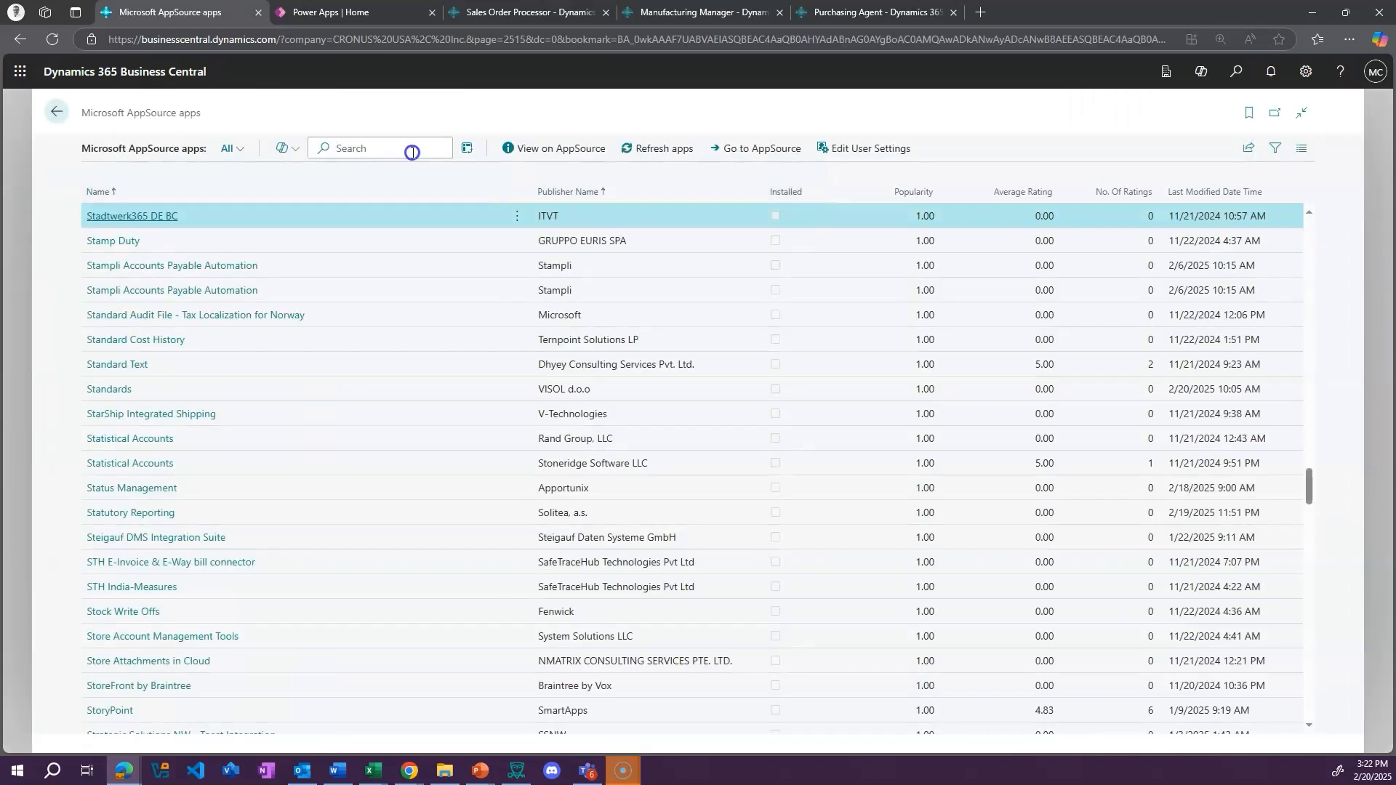
Search the AppSource apps for "adp" and for "jira", and clear the search
click(412, 153)
text(adp)
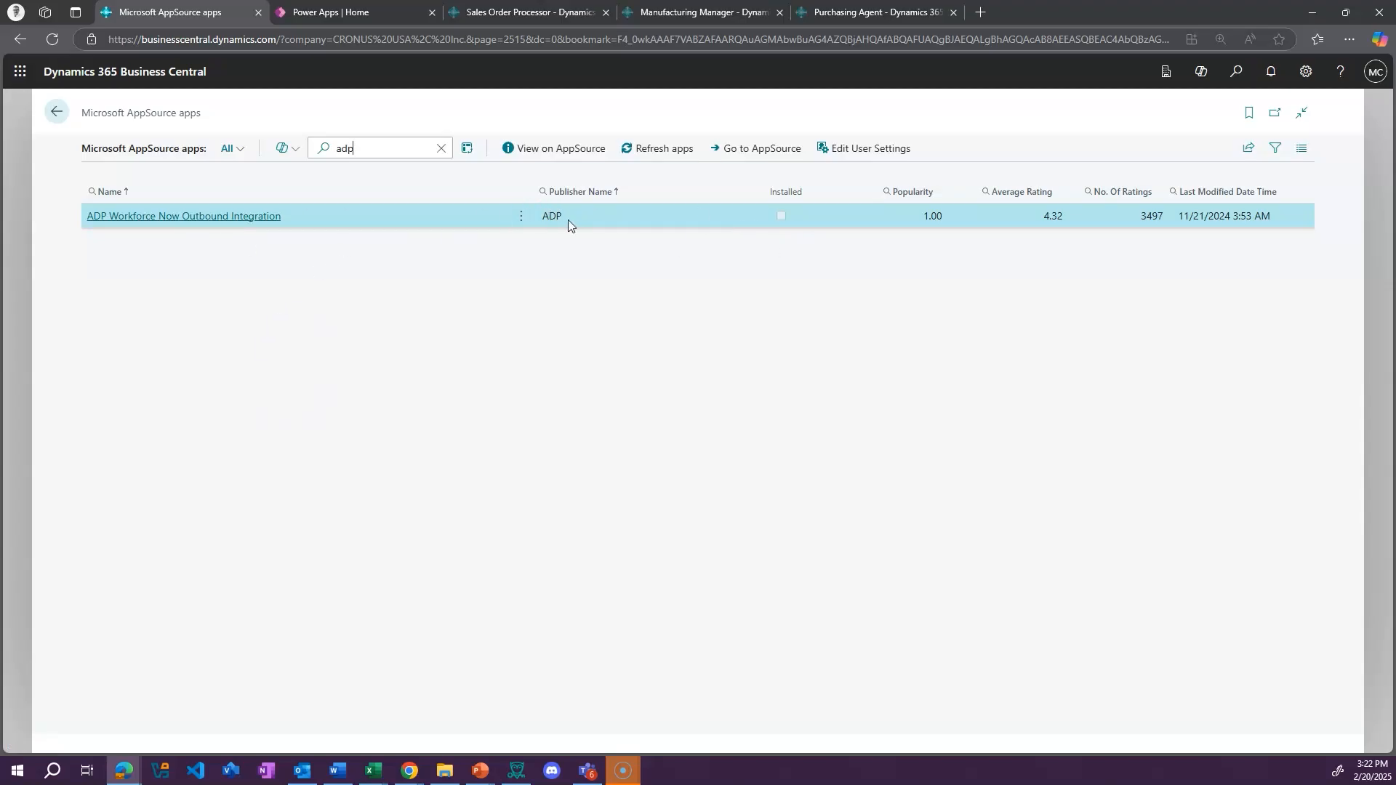
double_click(343, 148)
key(BackSpace)
text(jira)
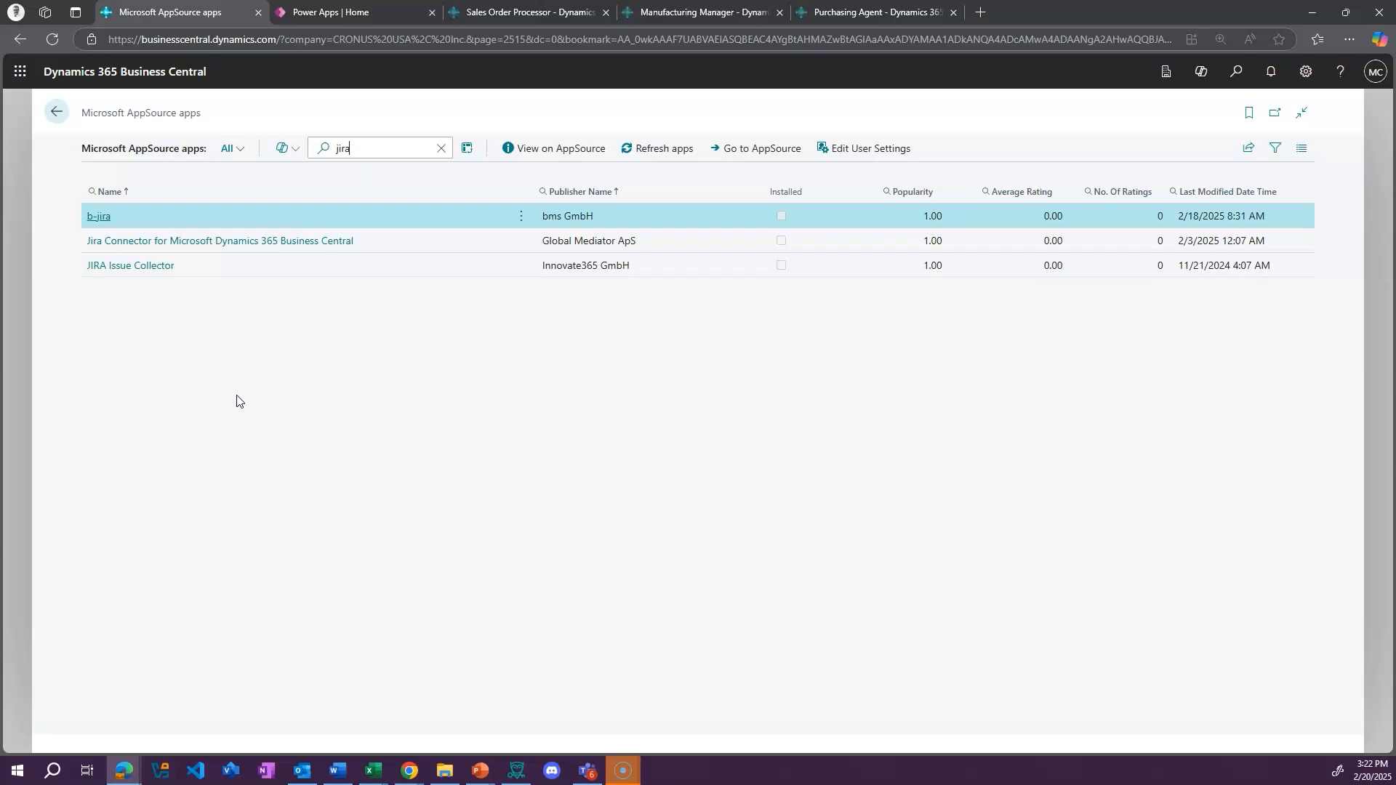
click(441, 150)
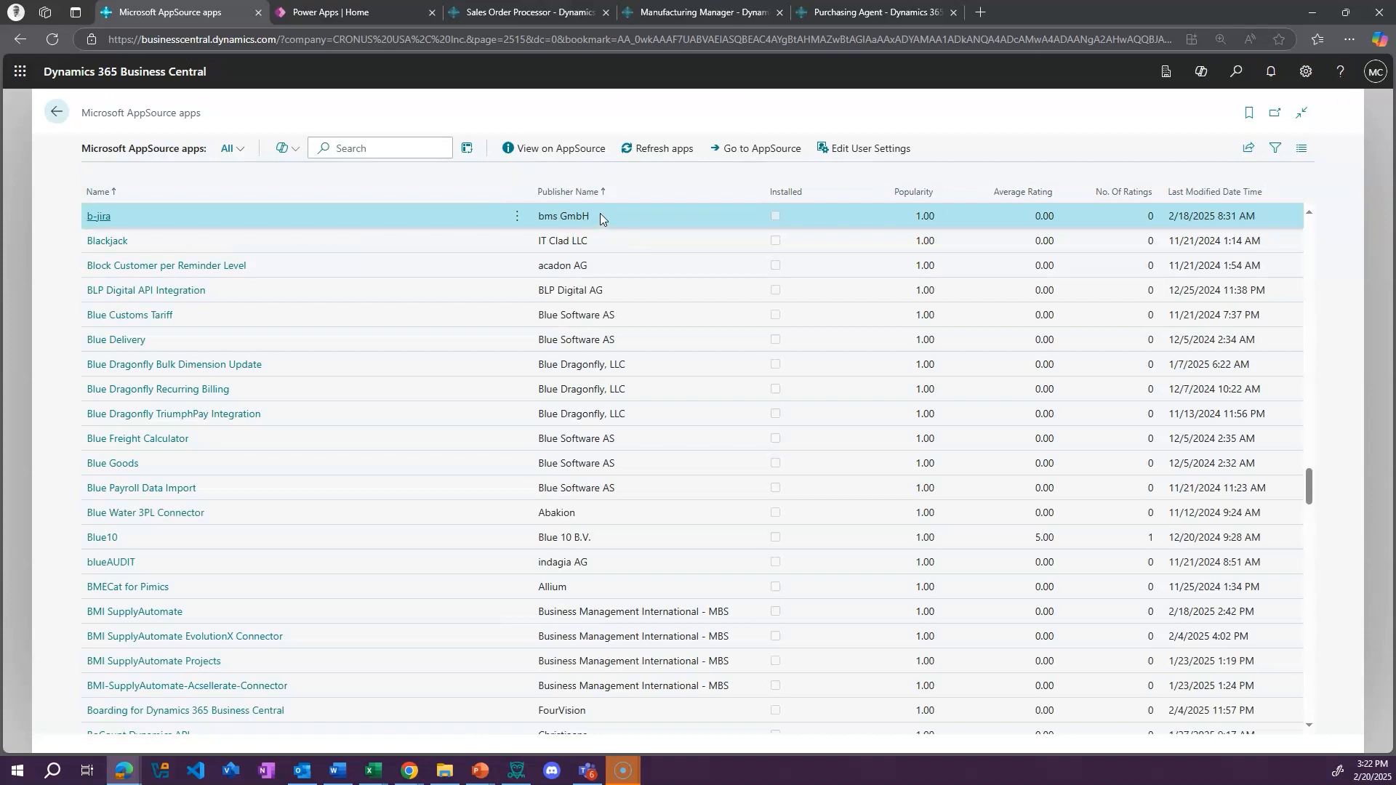
Filter the AppSource apps by publisher name Microsoft and look through the available apps
click(1275, 147)
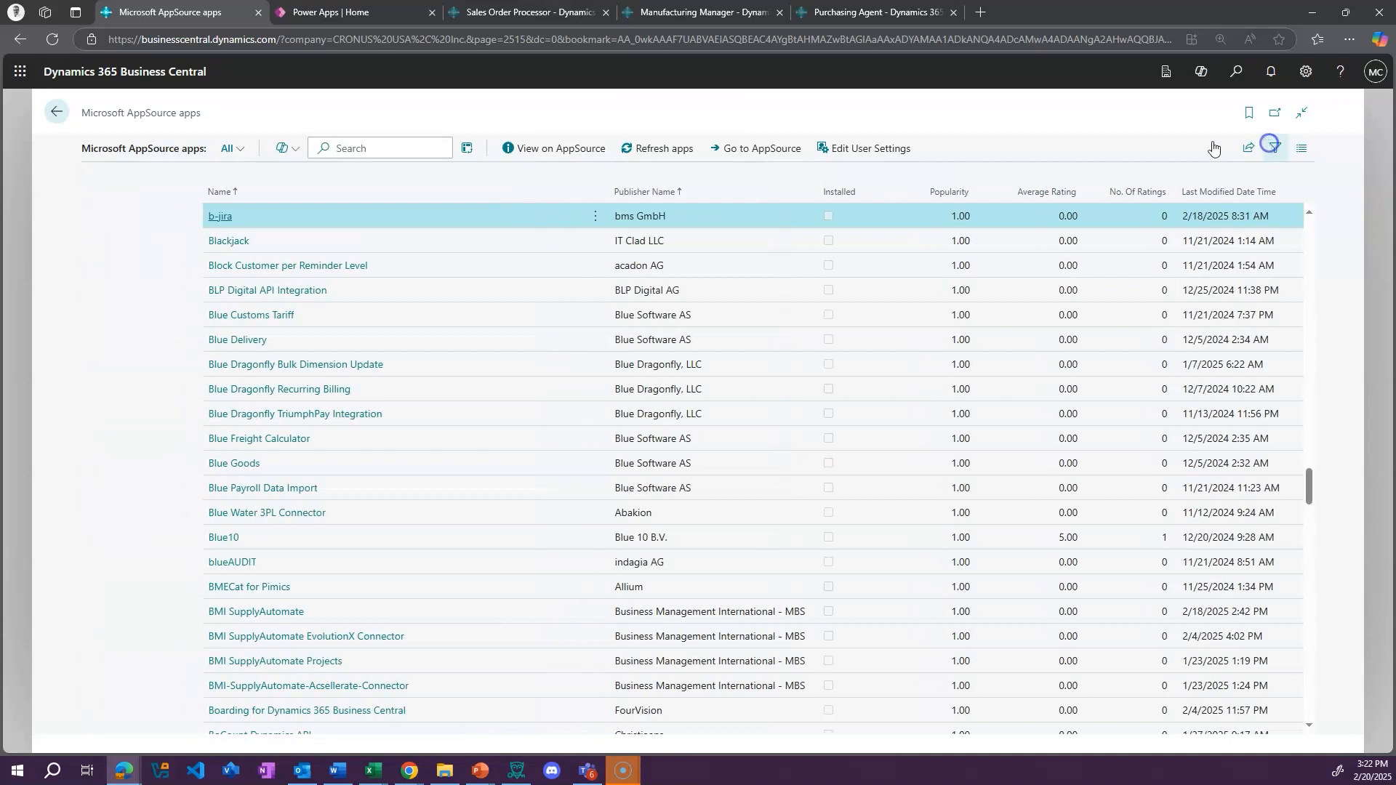
click(103, 313)
click(112, 344)
click(163, 165)
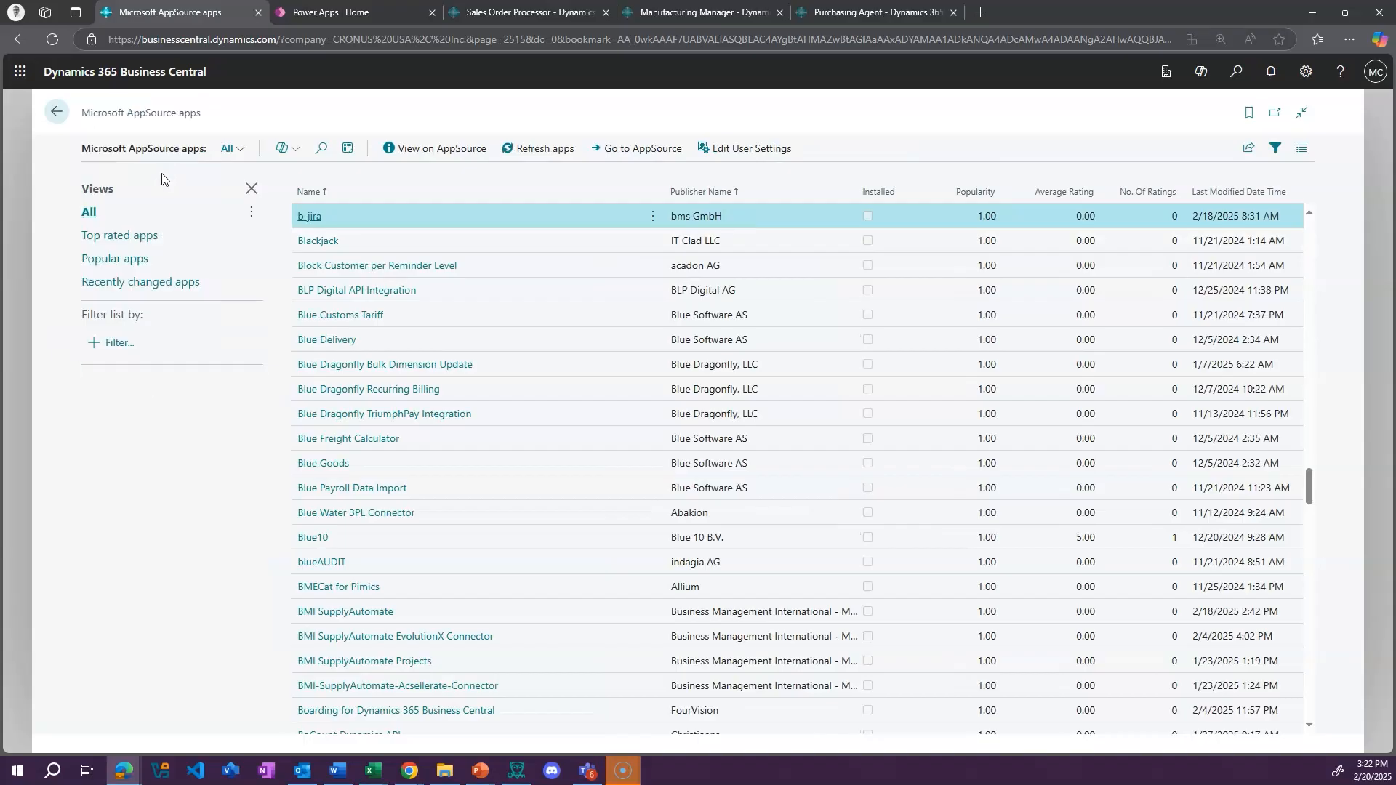
click(125, 356)
text(Microsoft)
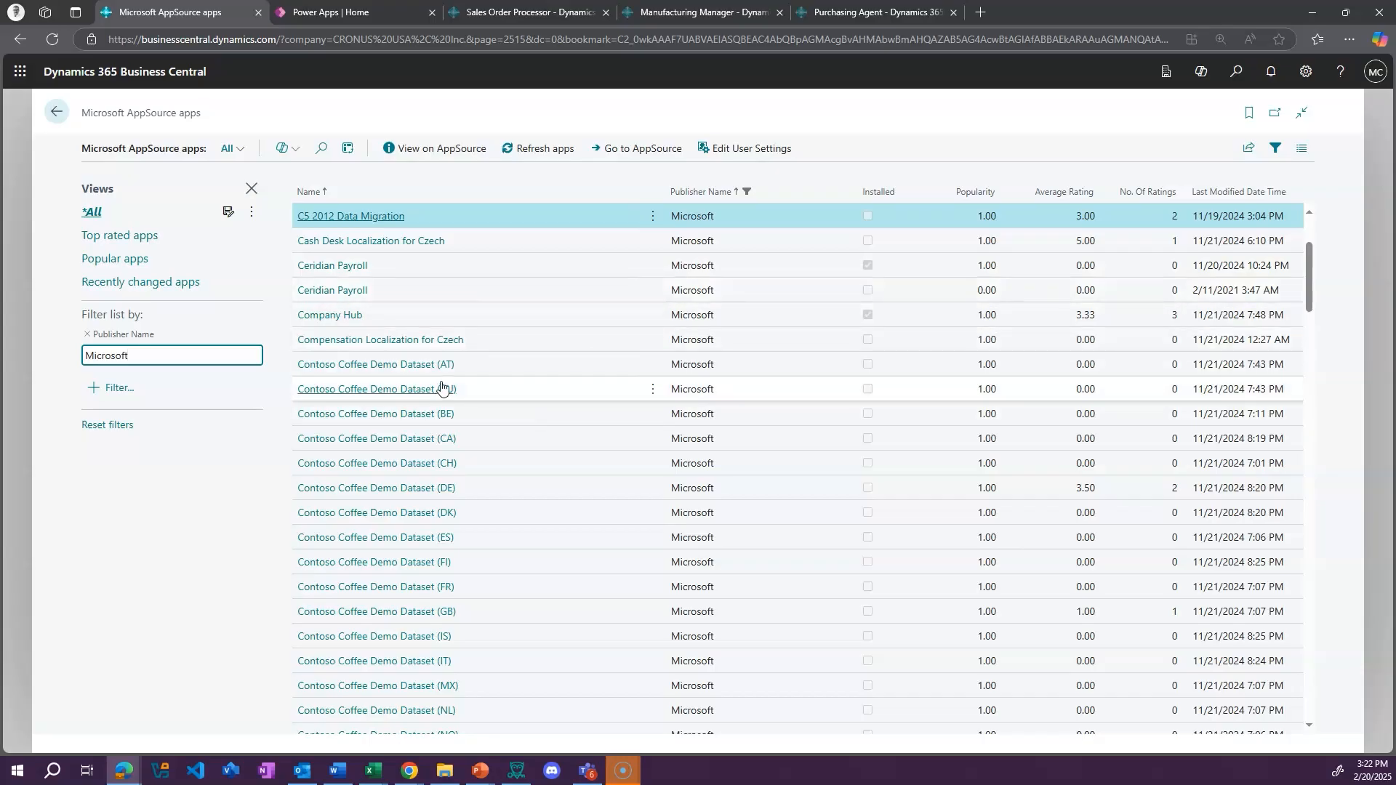
scroll(563, 478, down, 10)
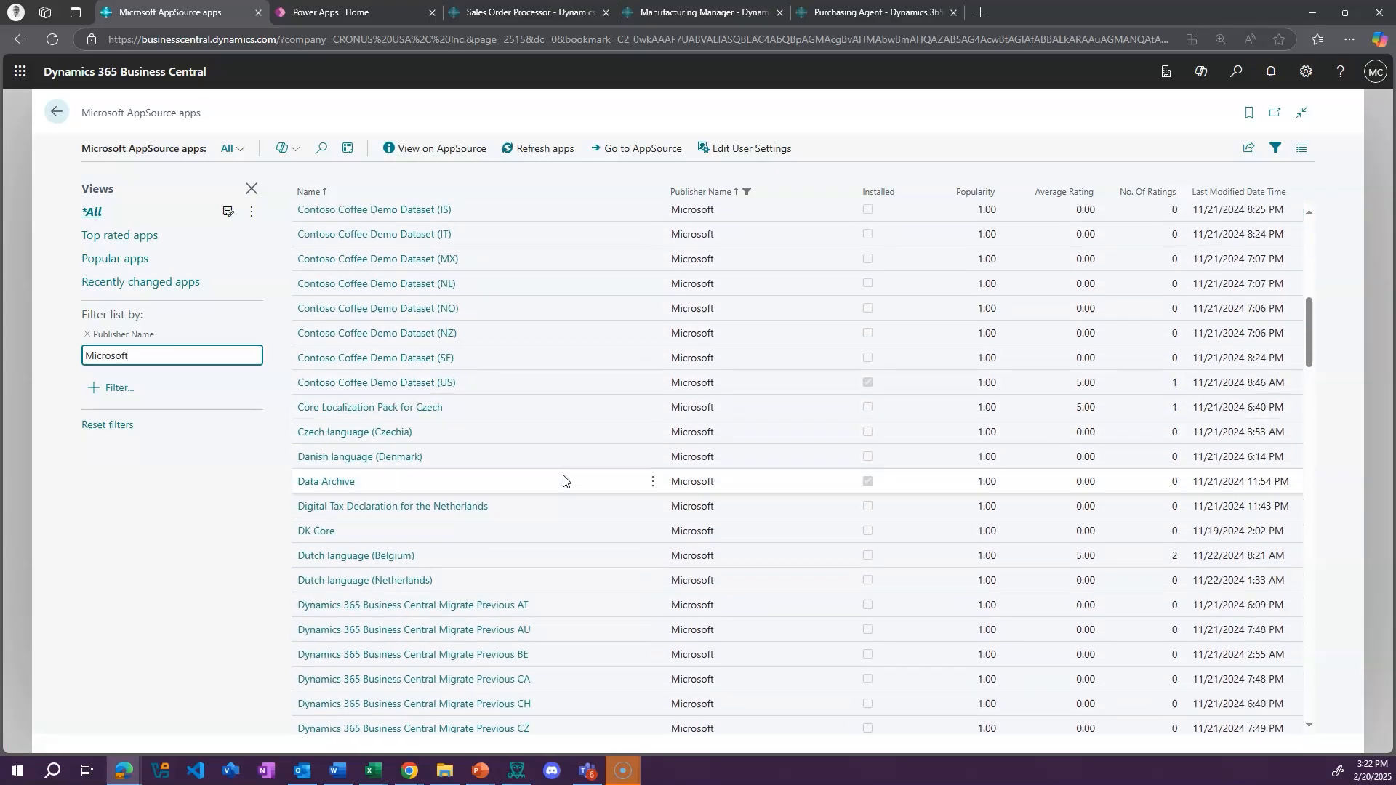
scroll(613, 458, up, 12)
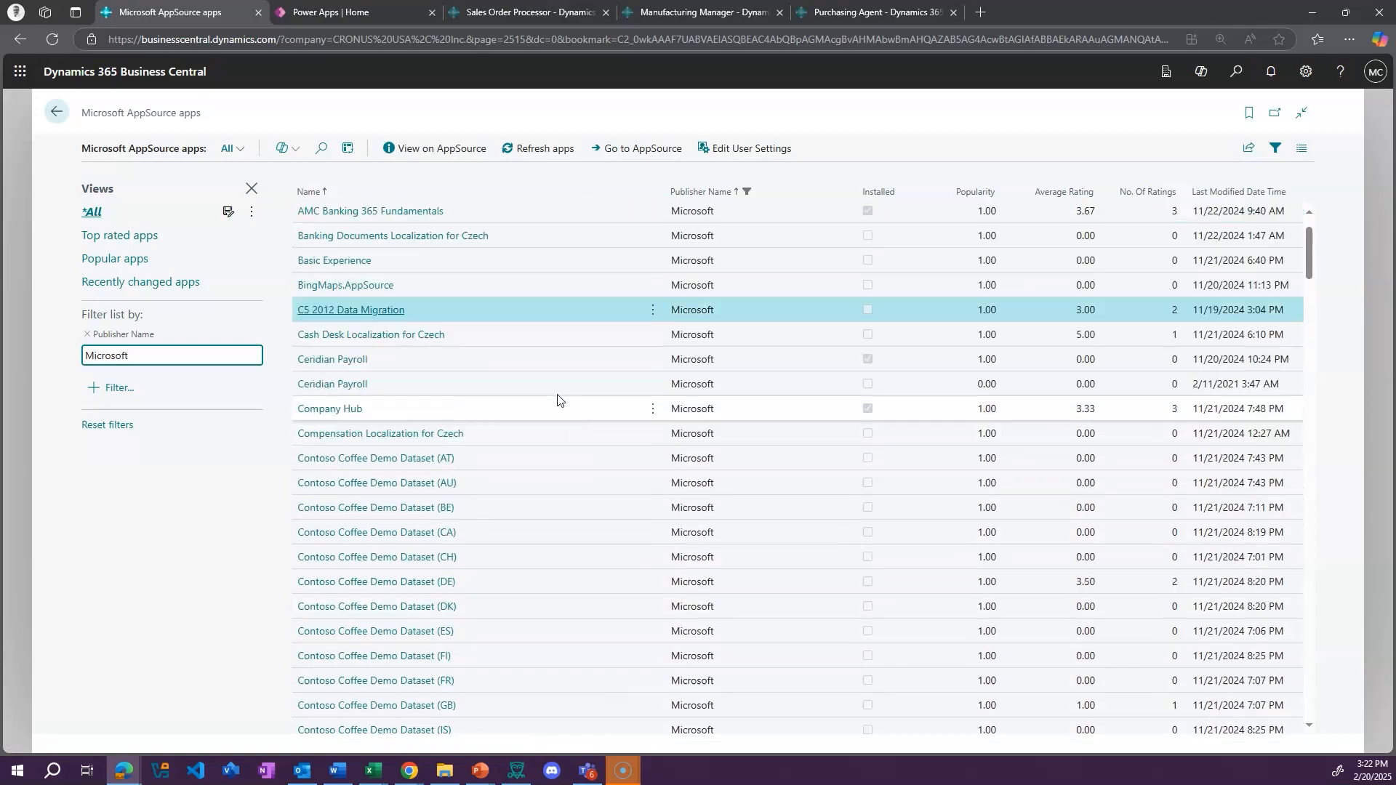
scroll(619, 527, down, 10)
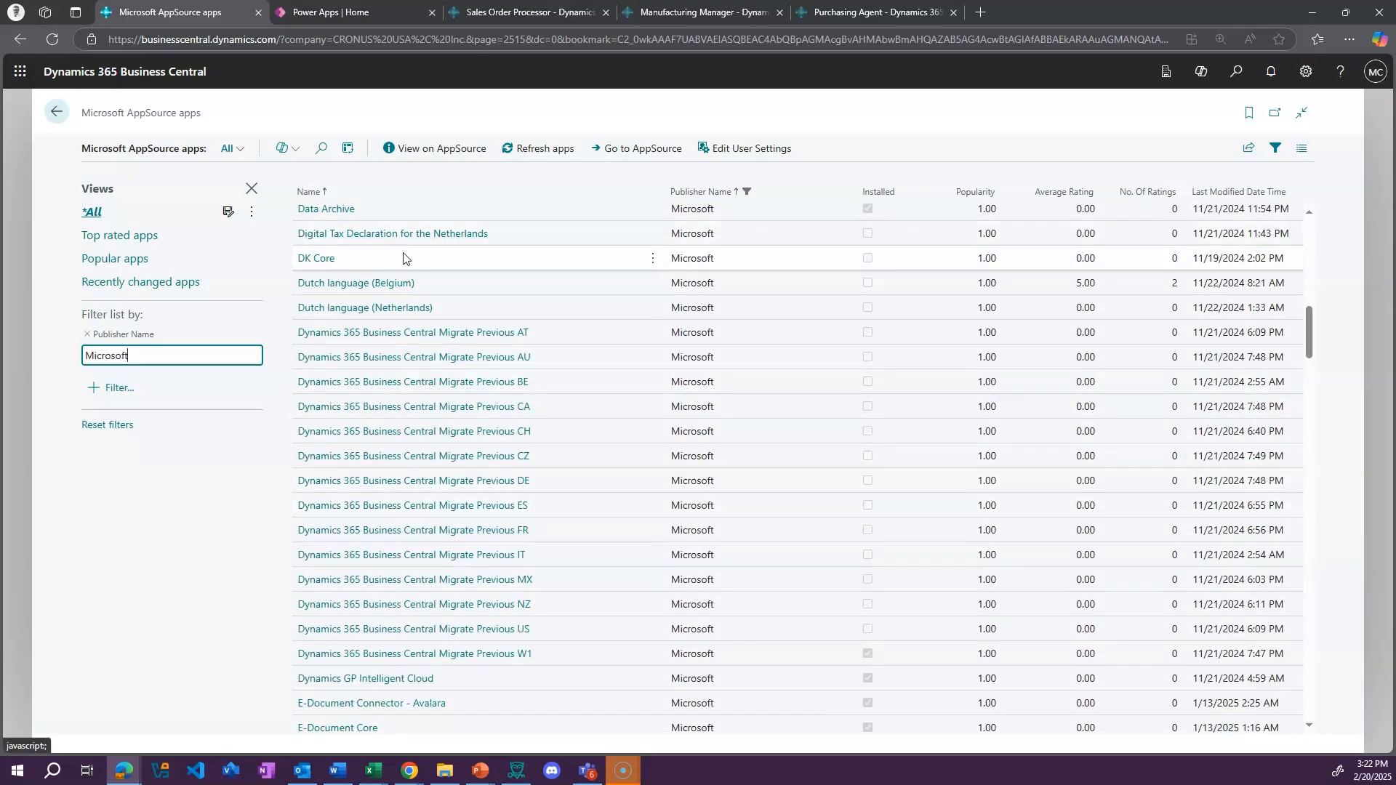
scroll(571, 337, down, 4)
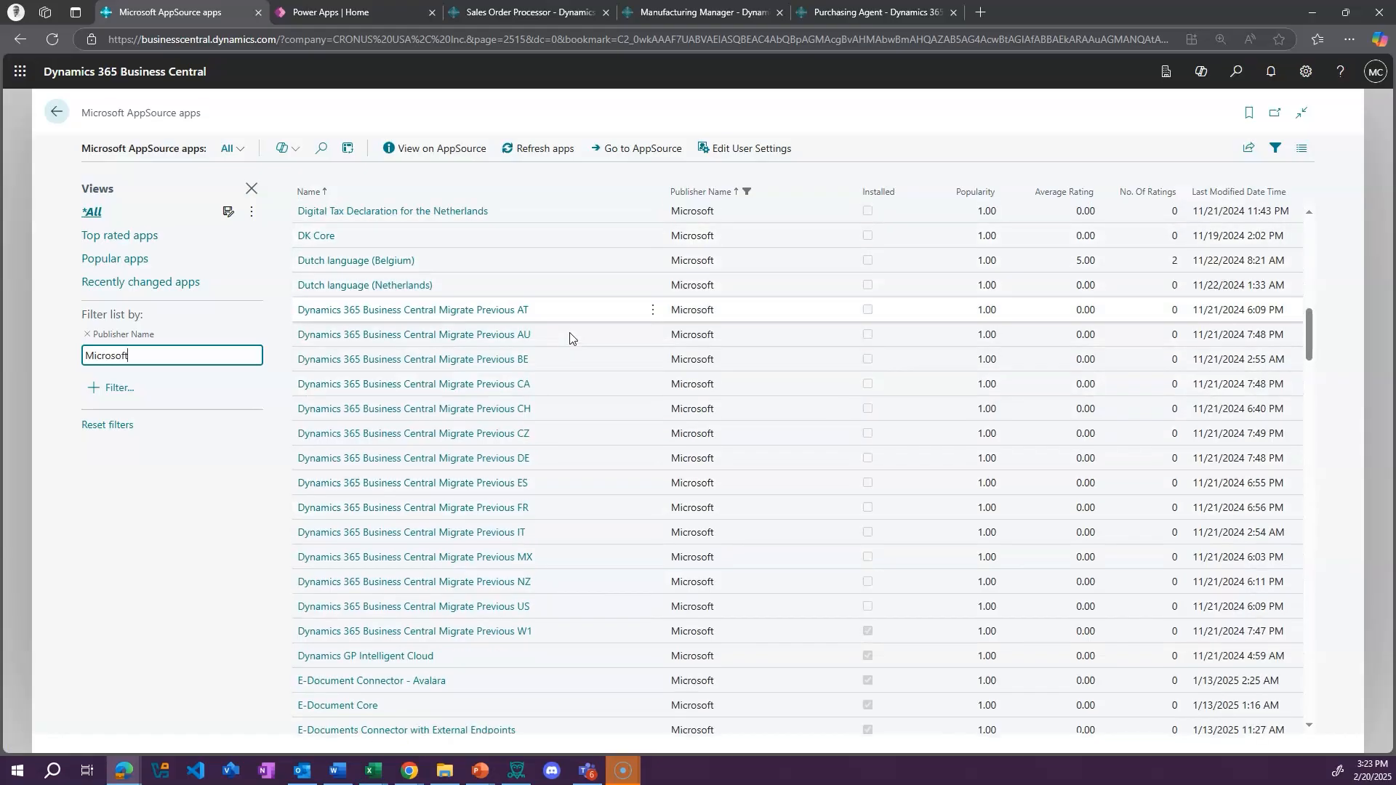
scroll(589, 400, down, 12)
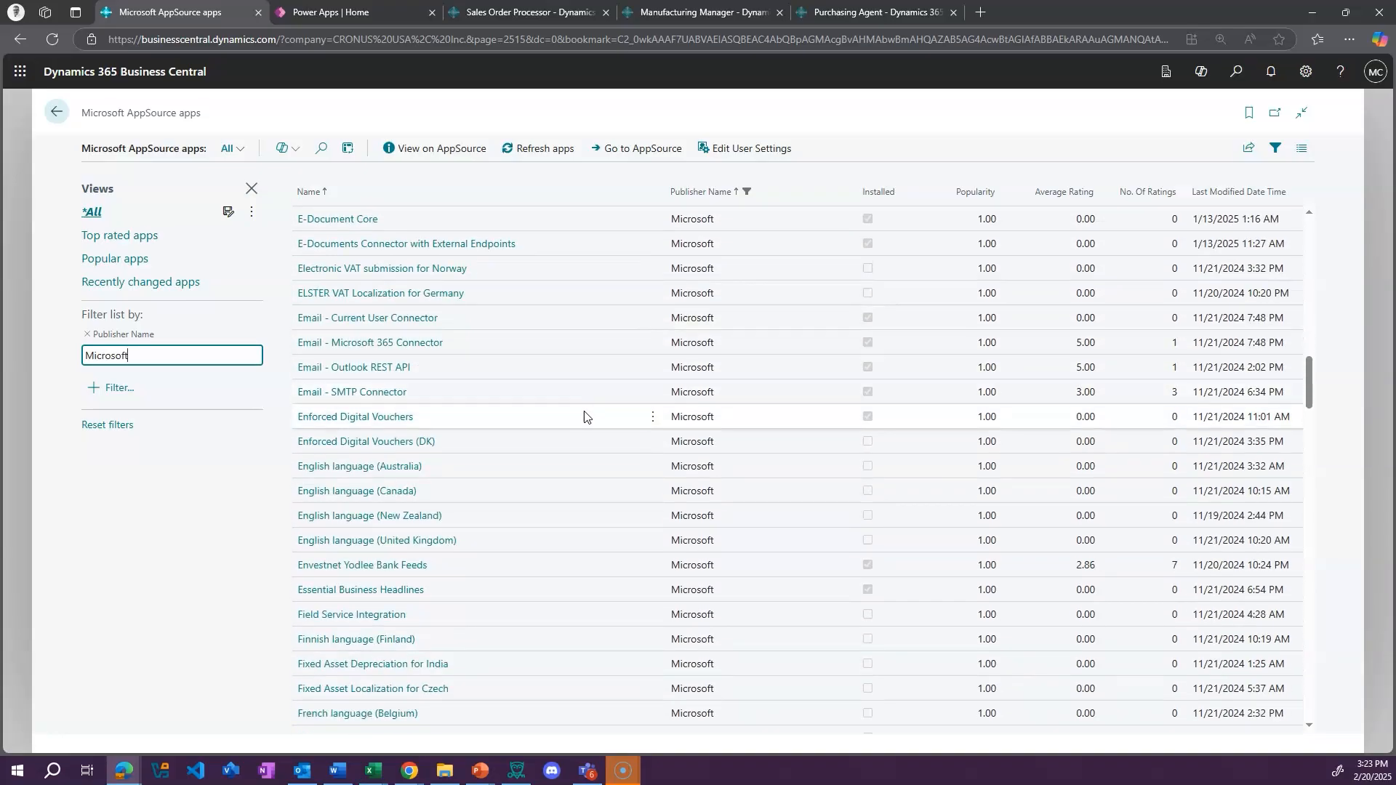
scroll(593, 433, down, 15)
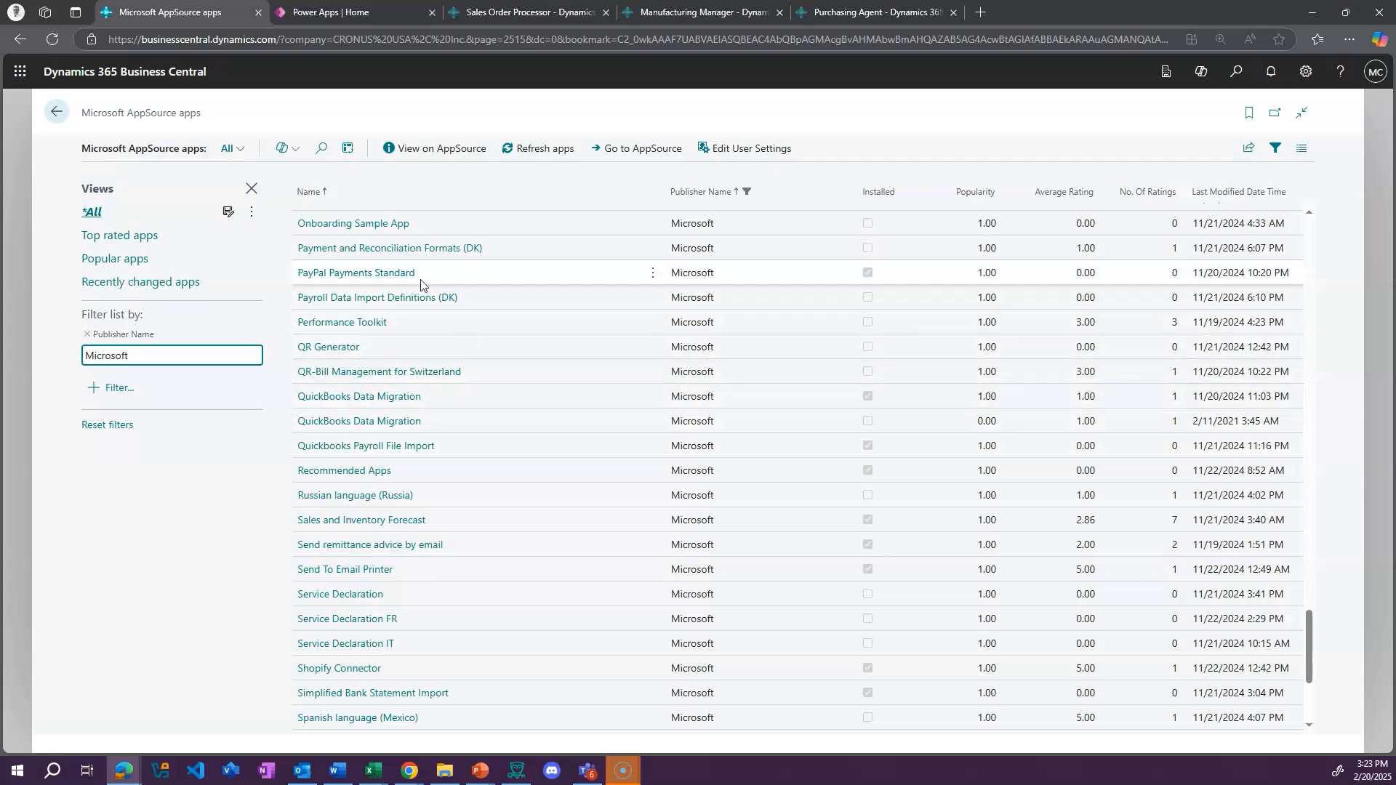
Leave the AppSource apps for the role center and show the Shopify navigation group
click(56, 112)
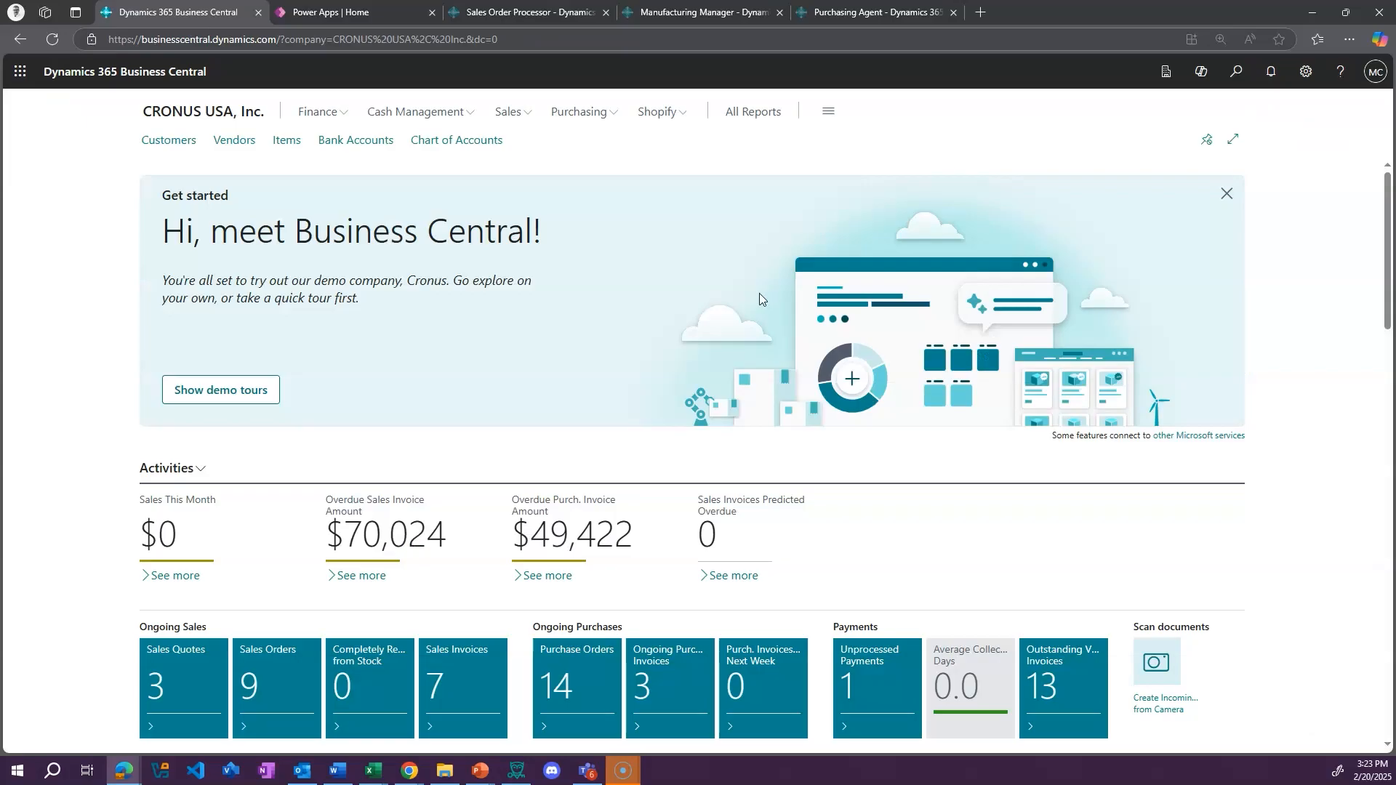
click(683, 114)
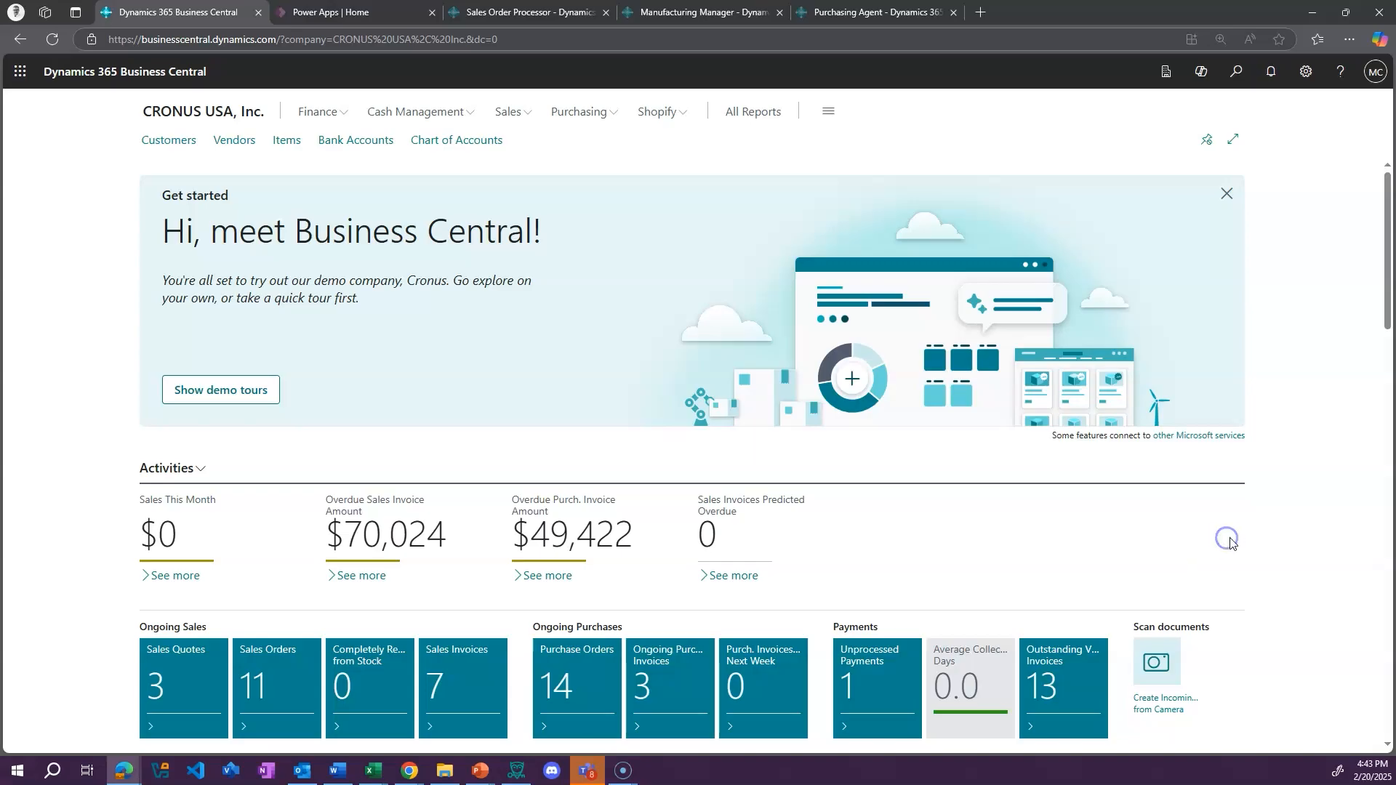
Close the role center's Get started banner and open the Items list
click(1227, 193)
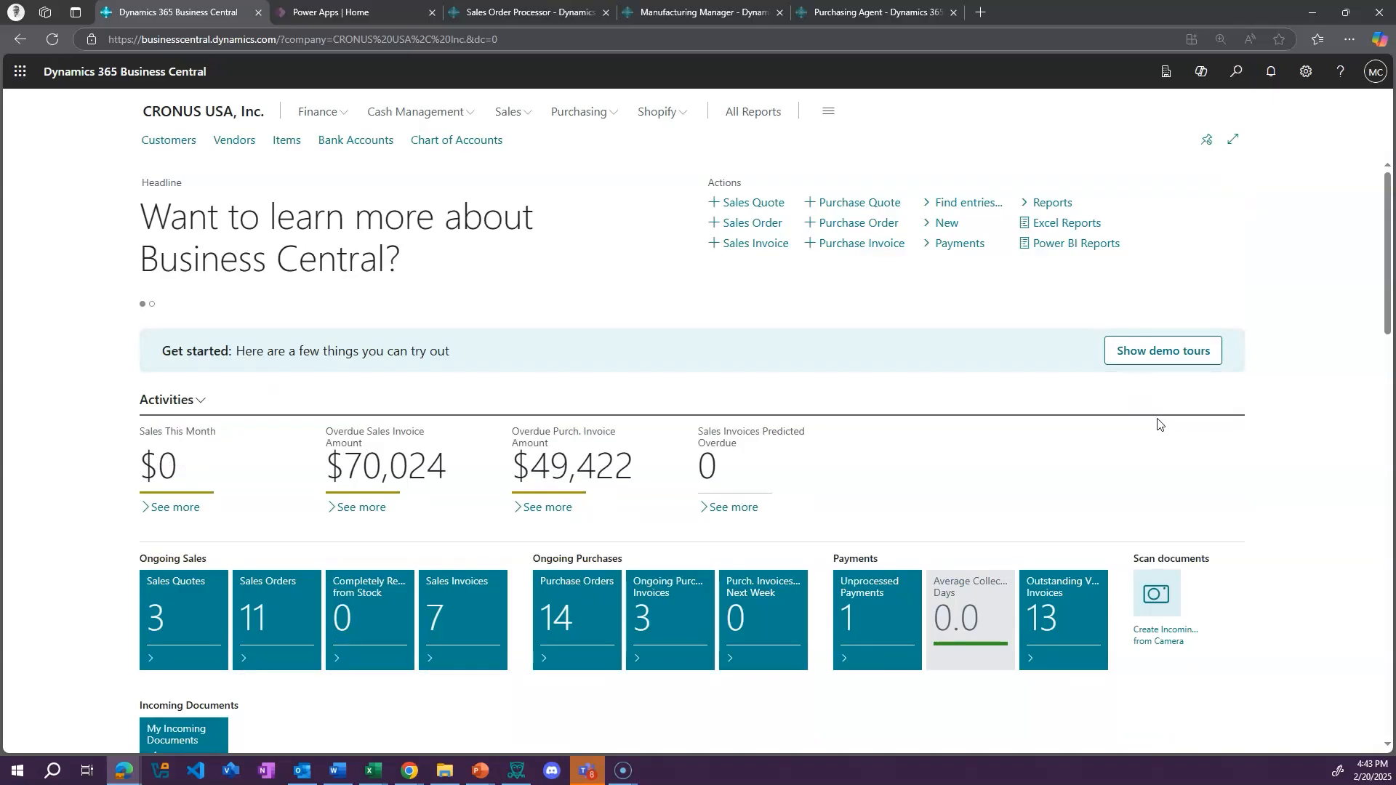
click(284, 144)
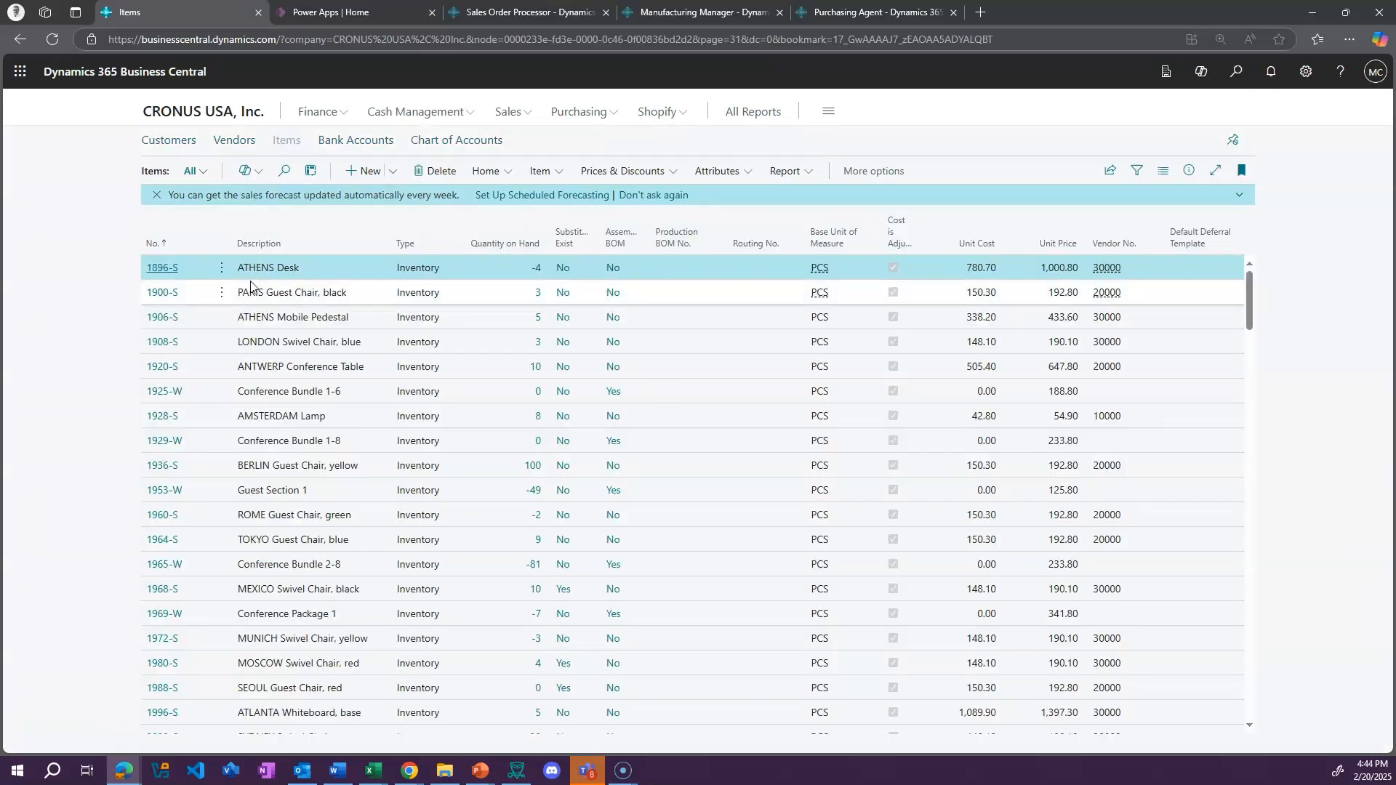
Start a Copilot analysis of the Items list using the prompt guide's suggestion for sorting on quantity
click(245, 171)
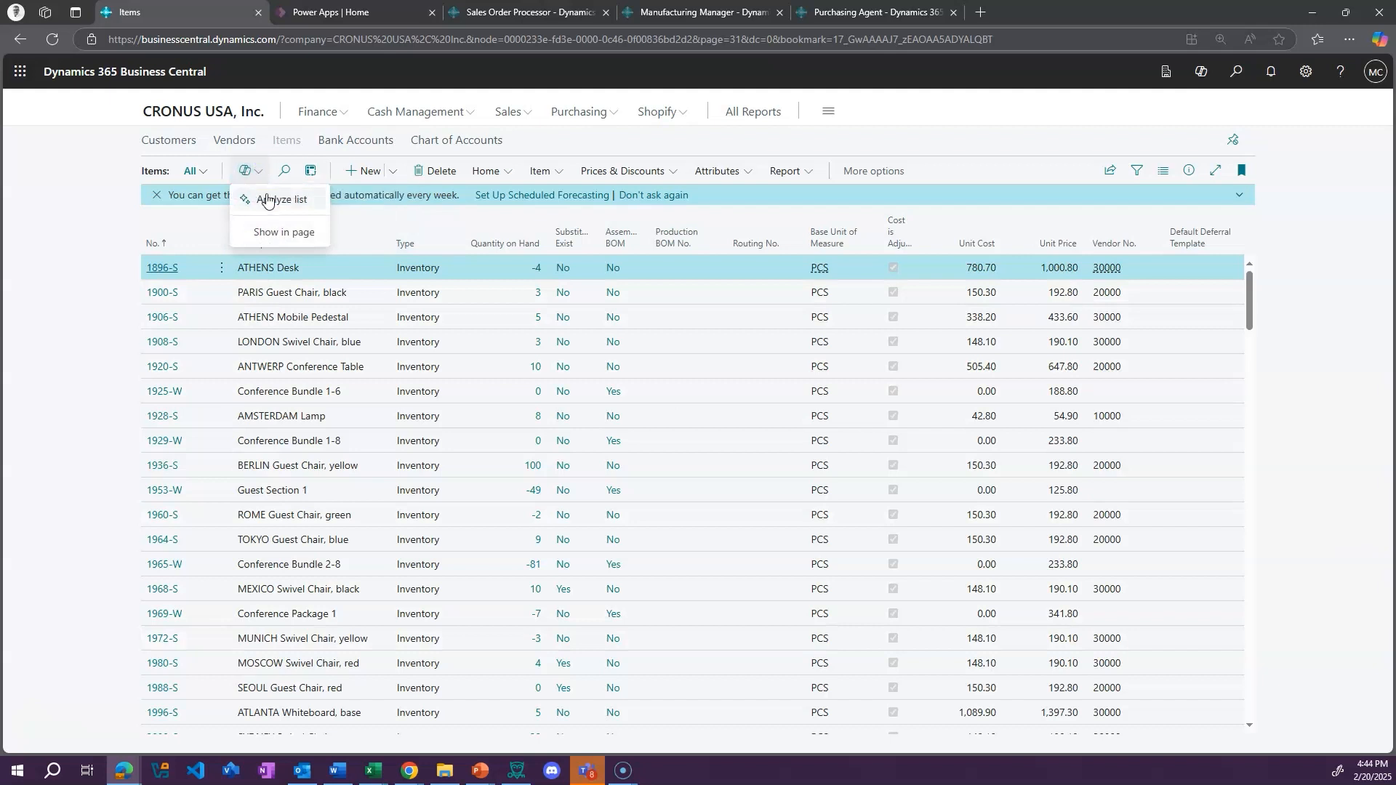
click(266, 199)
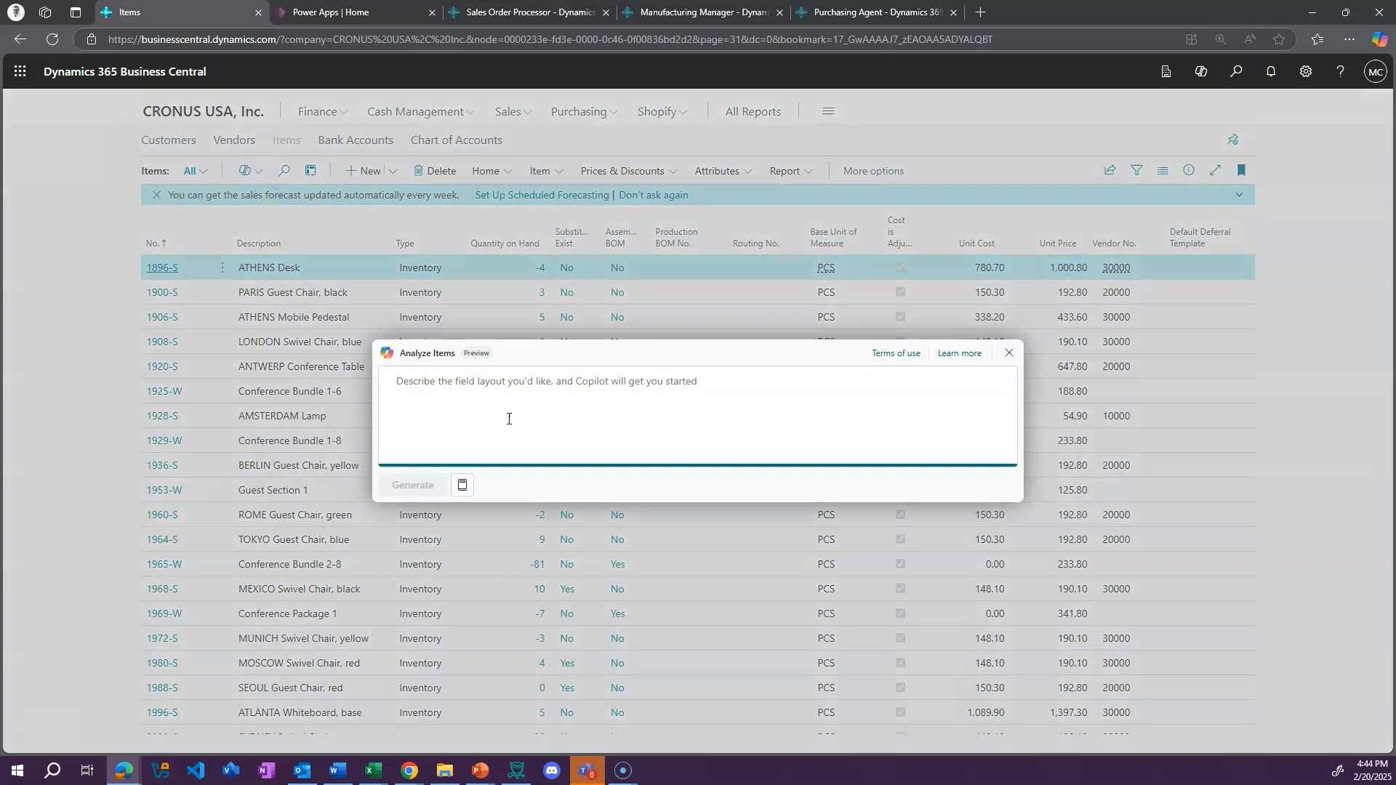
click(463, 484)
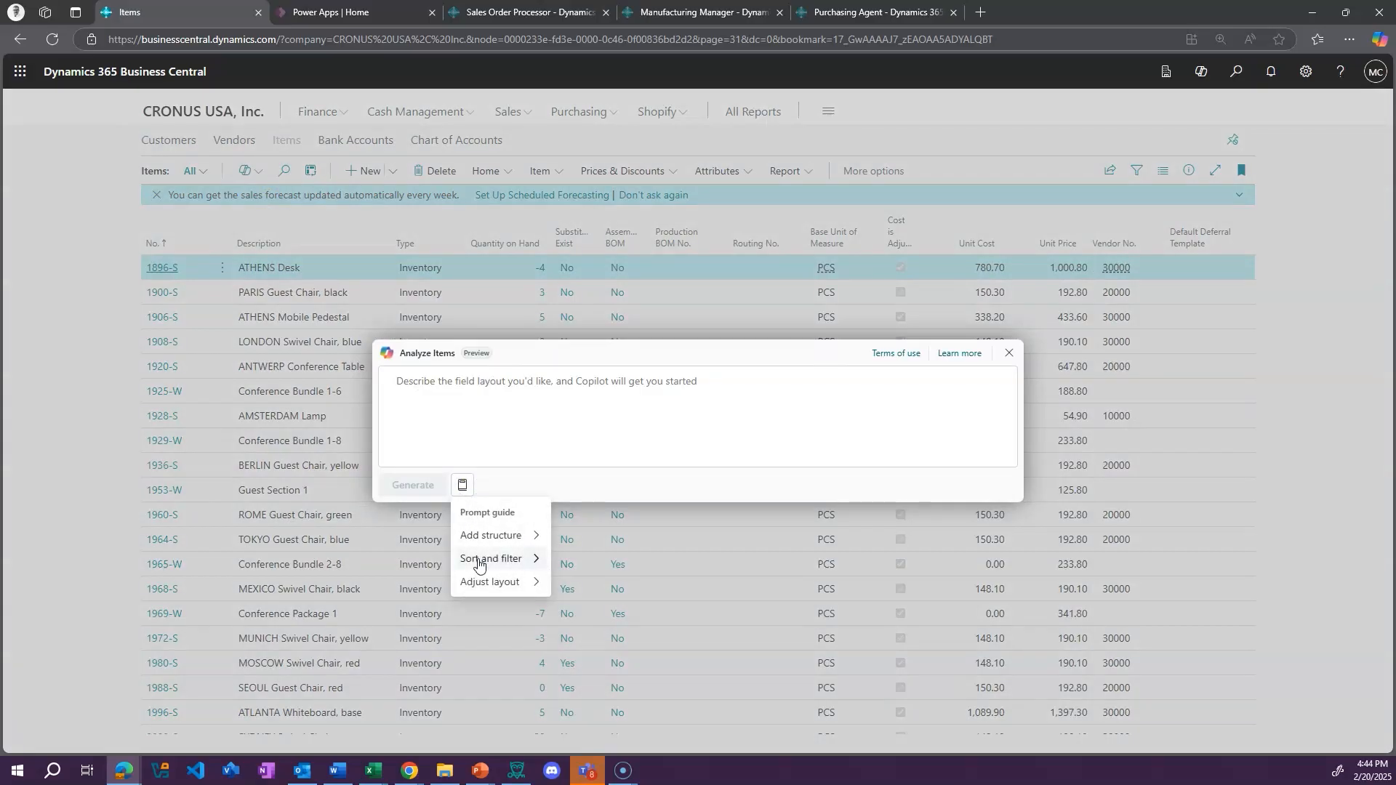
mouse_move(479, 561)
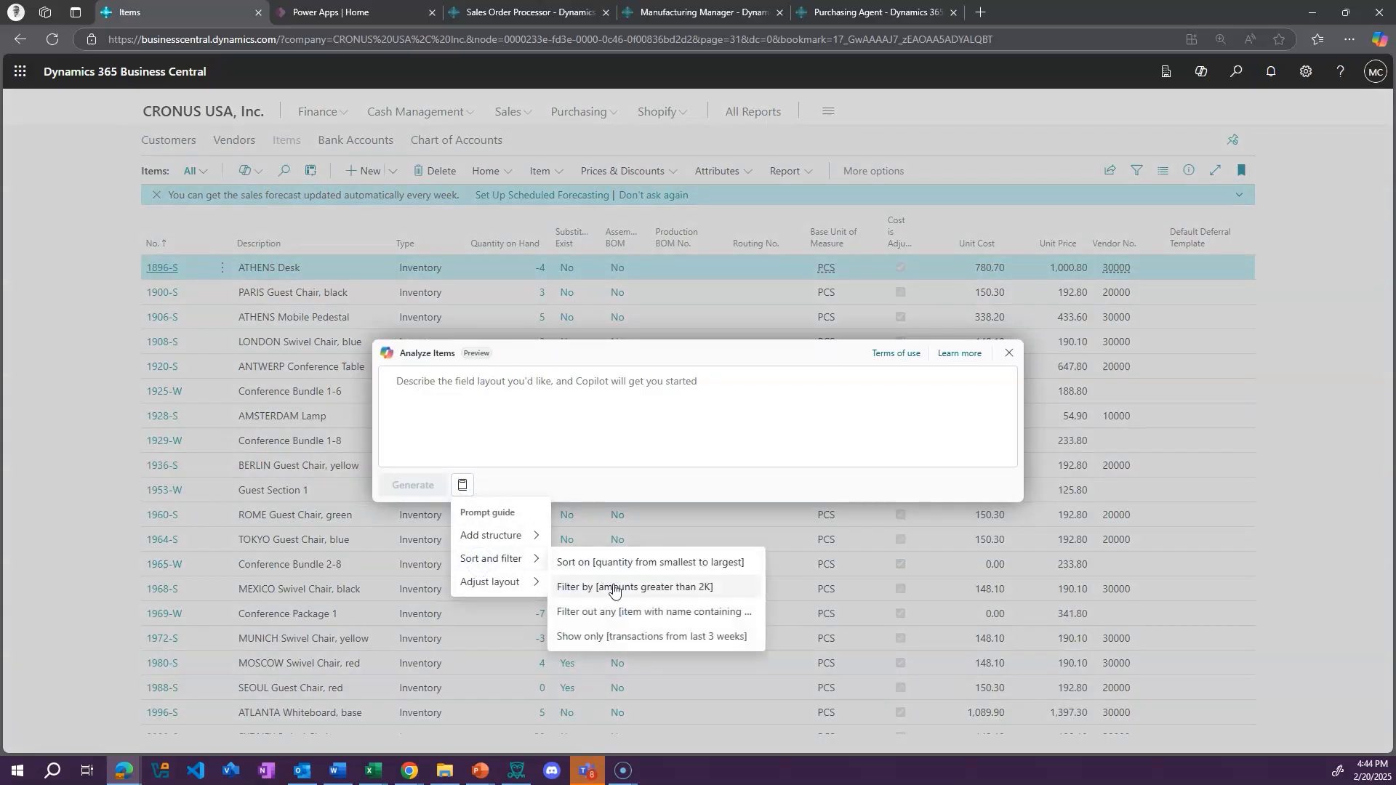
click(622, 564)
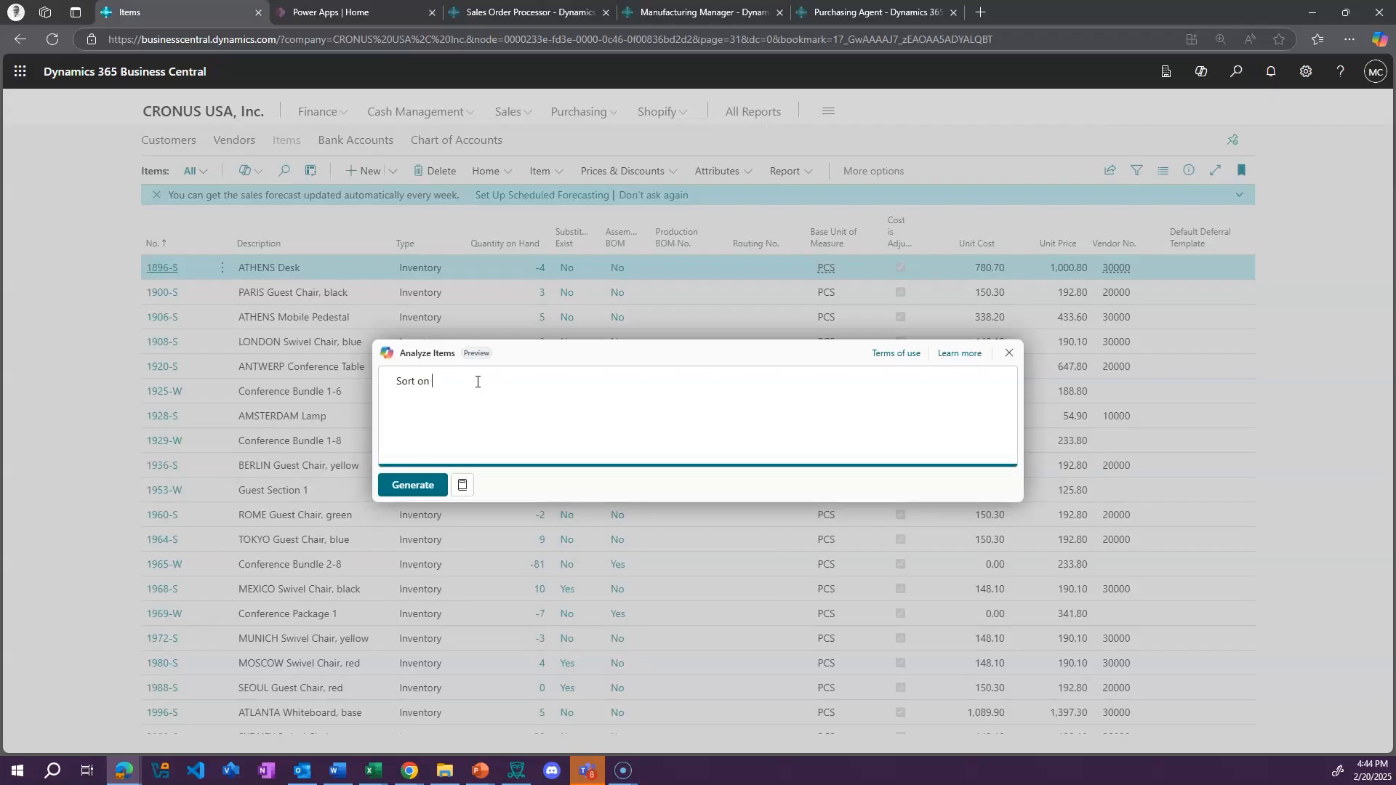
Complete the prompt as "Sort on quantity most to least", generate the analysis, and discard it after looking through the rows
text(quantity snost t to least)
click(397, 484)
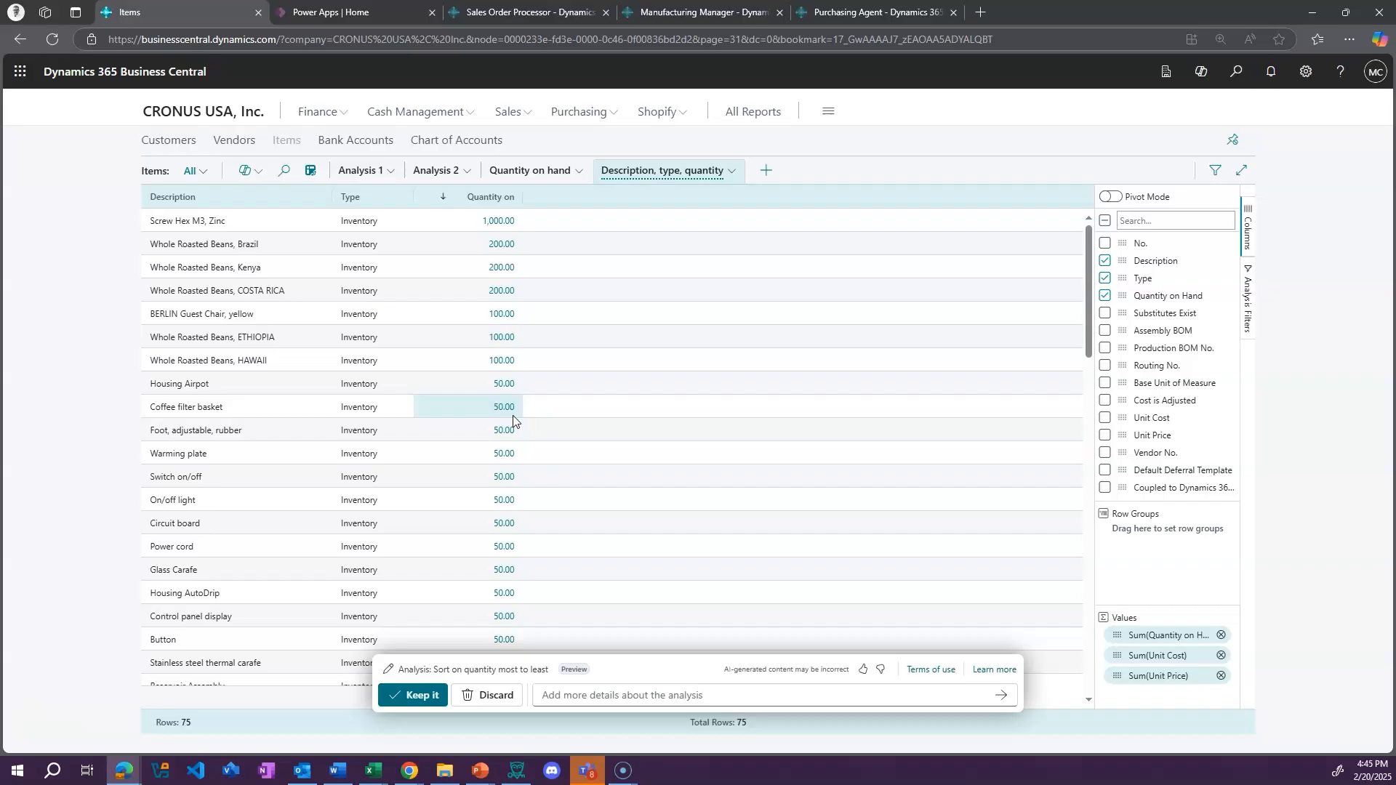
scroll(513, 415, down, 15)
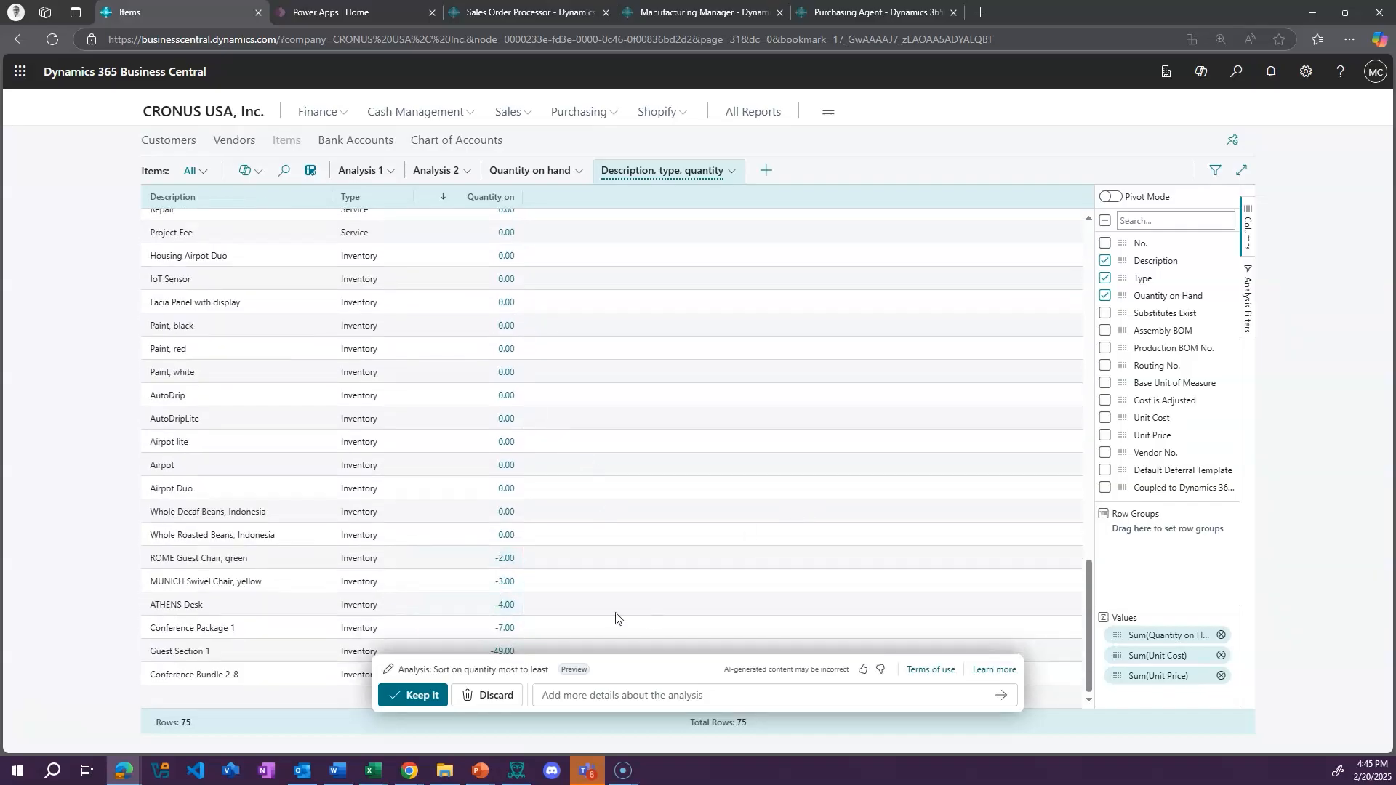
click(489, 695)
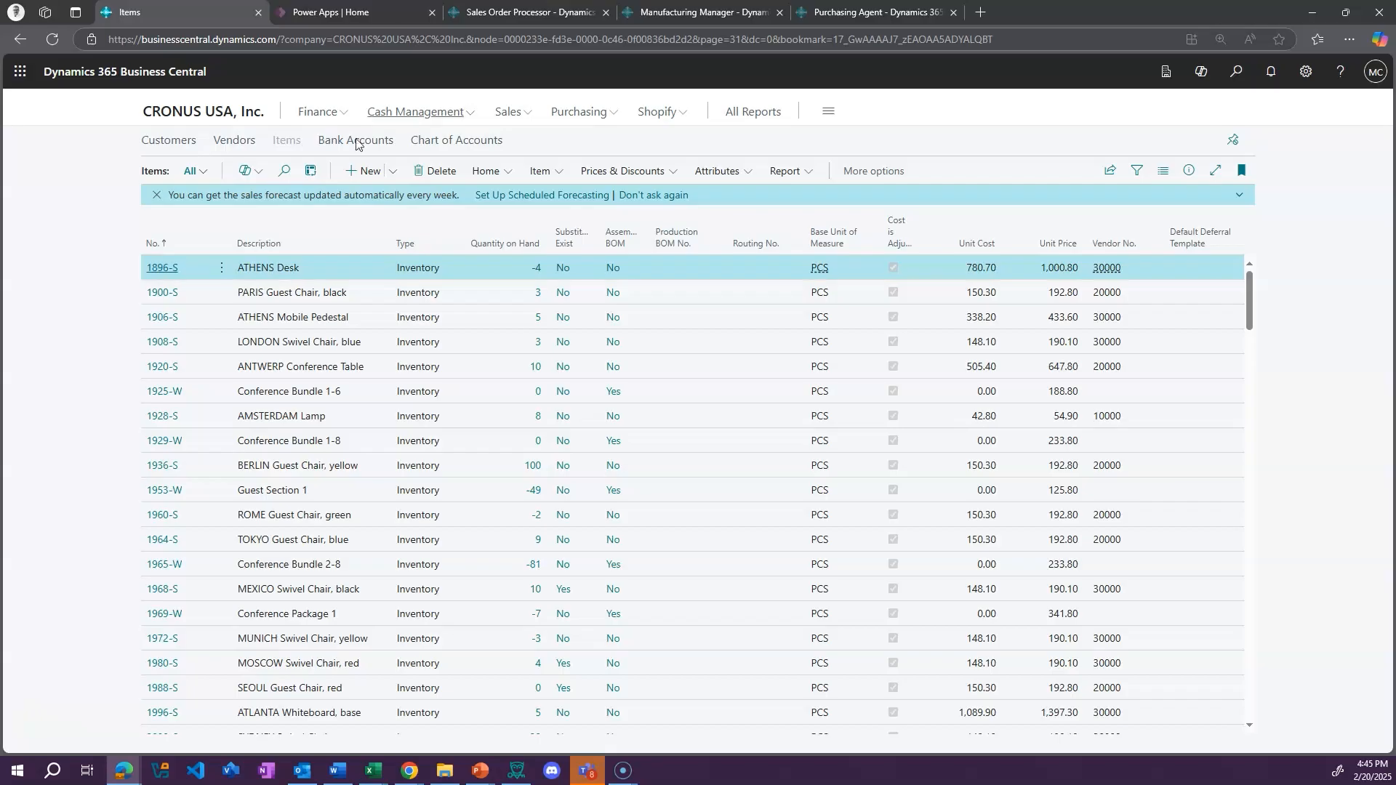
View the M-INCOME income statement among the Finance financial reports, and return to the role center
click(338, 112)
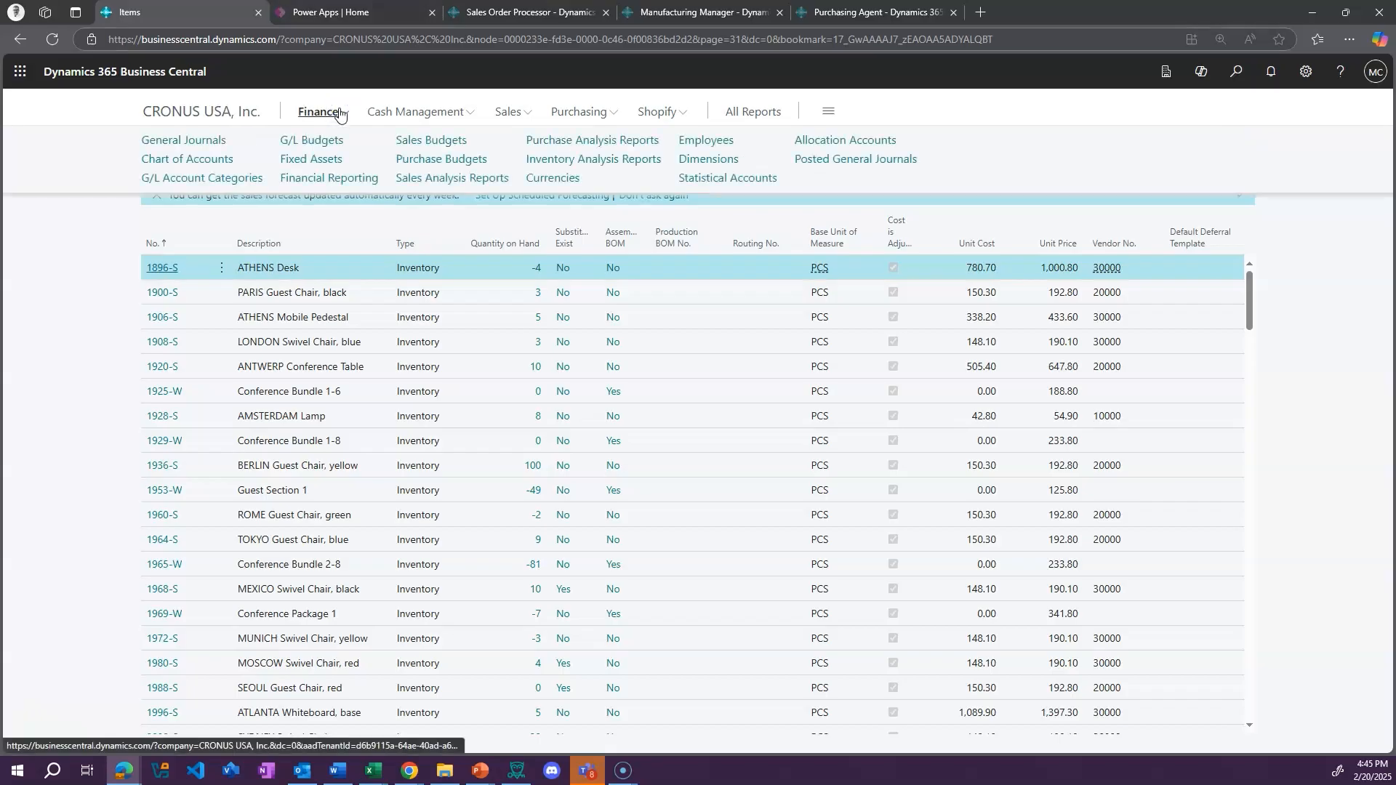
click(334, 178)
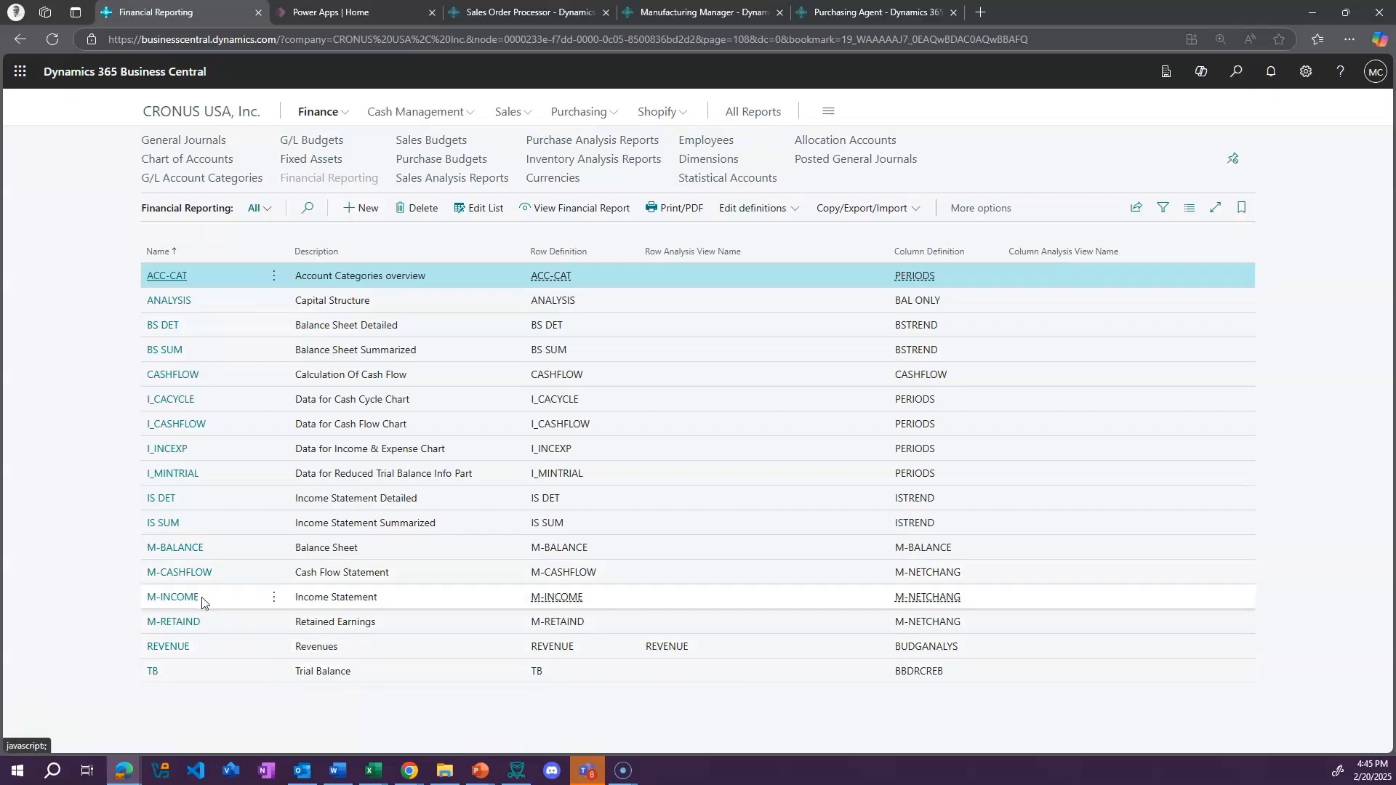
click(193, 597)
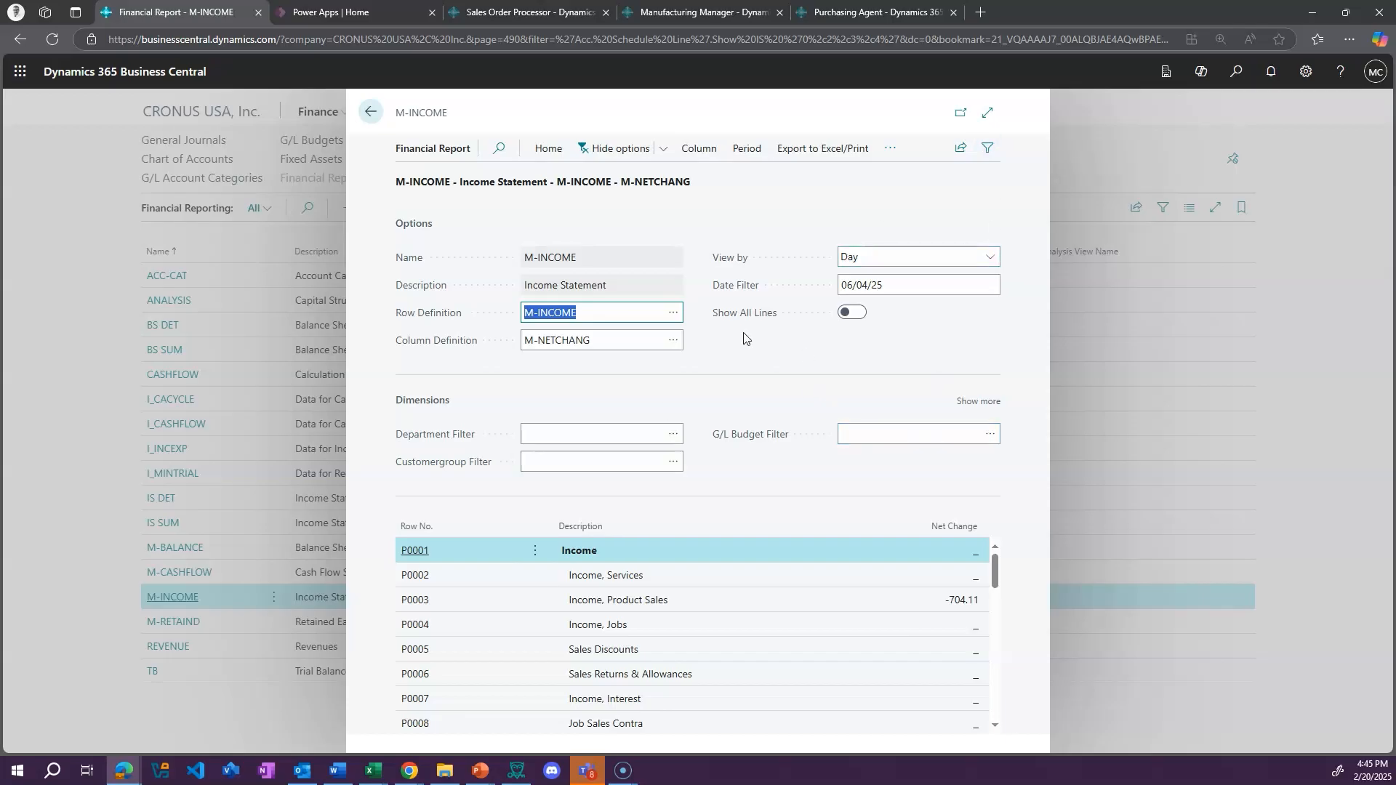
click(371, 111)
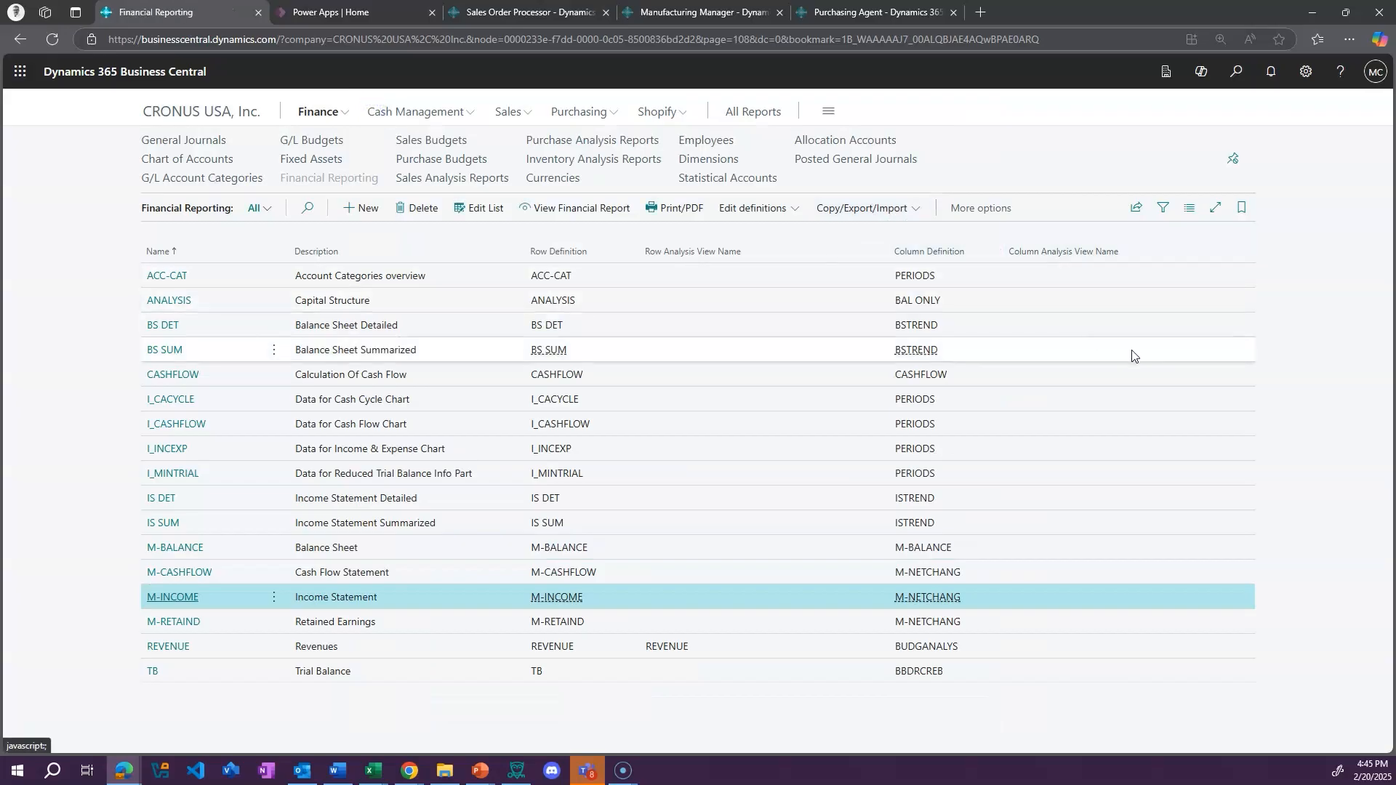
click(174, 113)
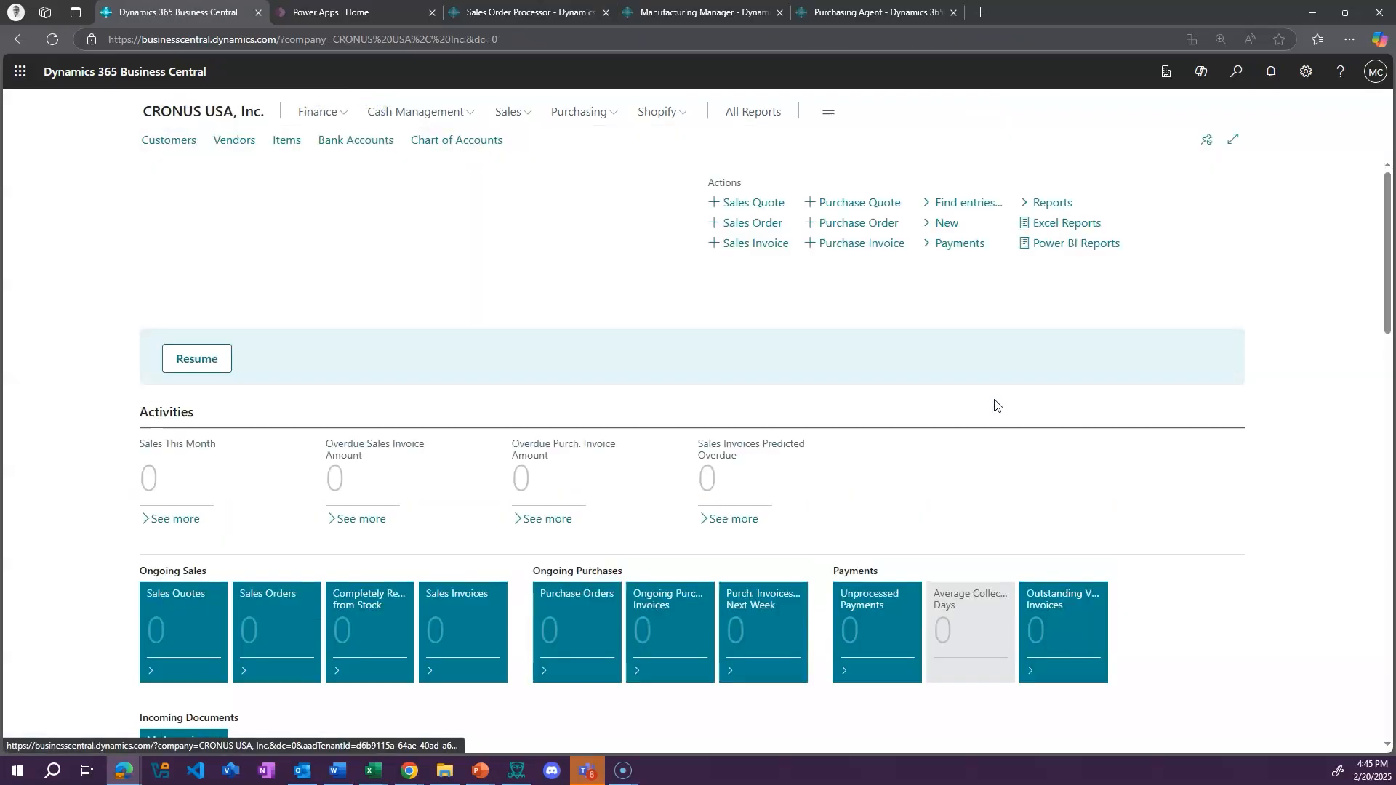
View the Bank Account Reconciliations list under Cash Management, and return to the role center
click(468, 112)
click(1015, 140)
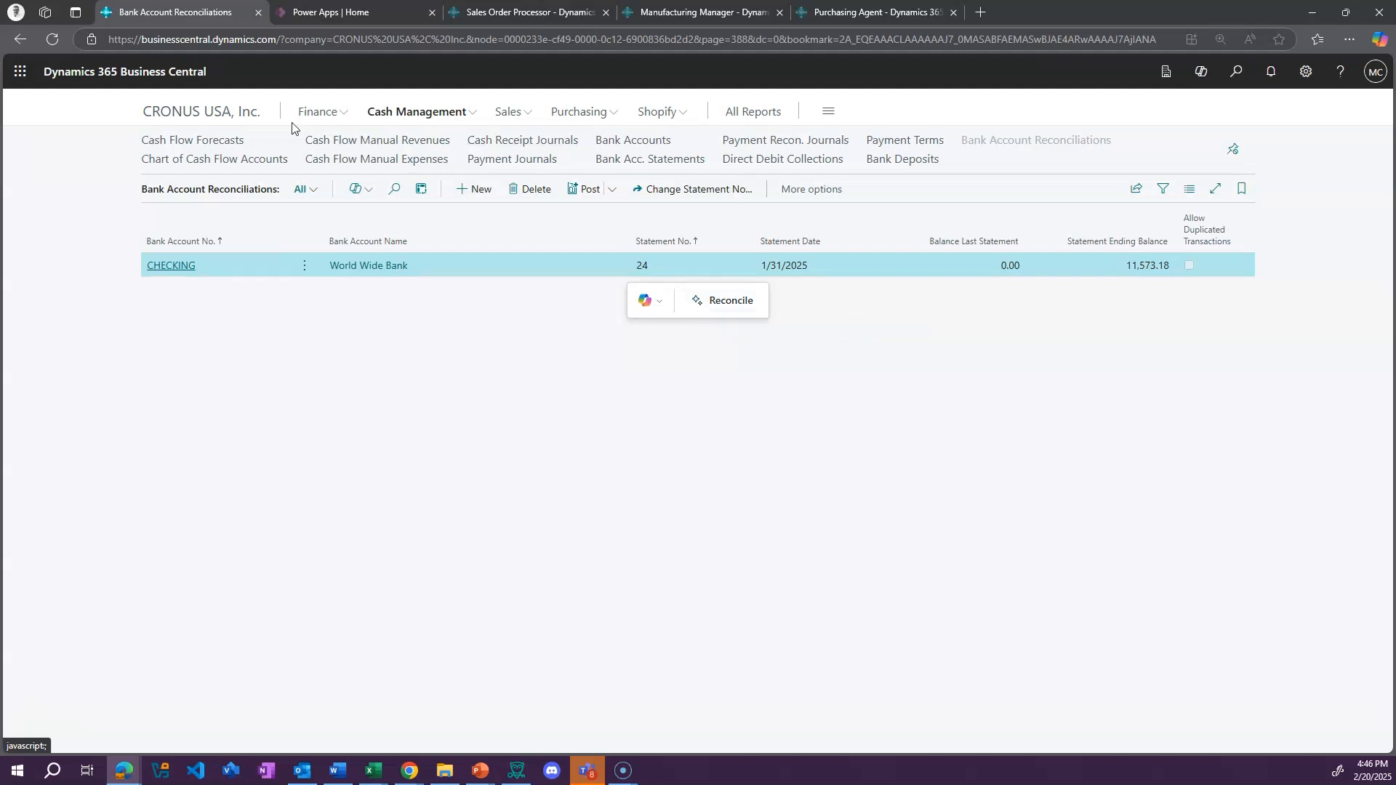
click(218, 113)
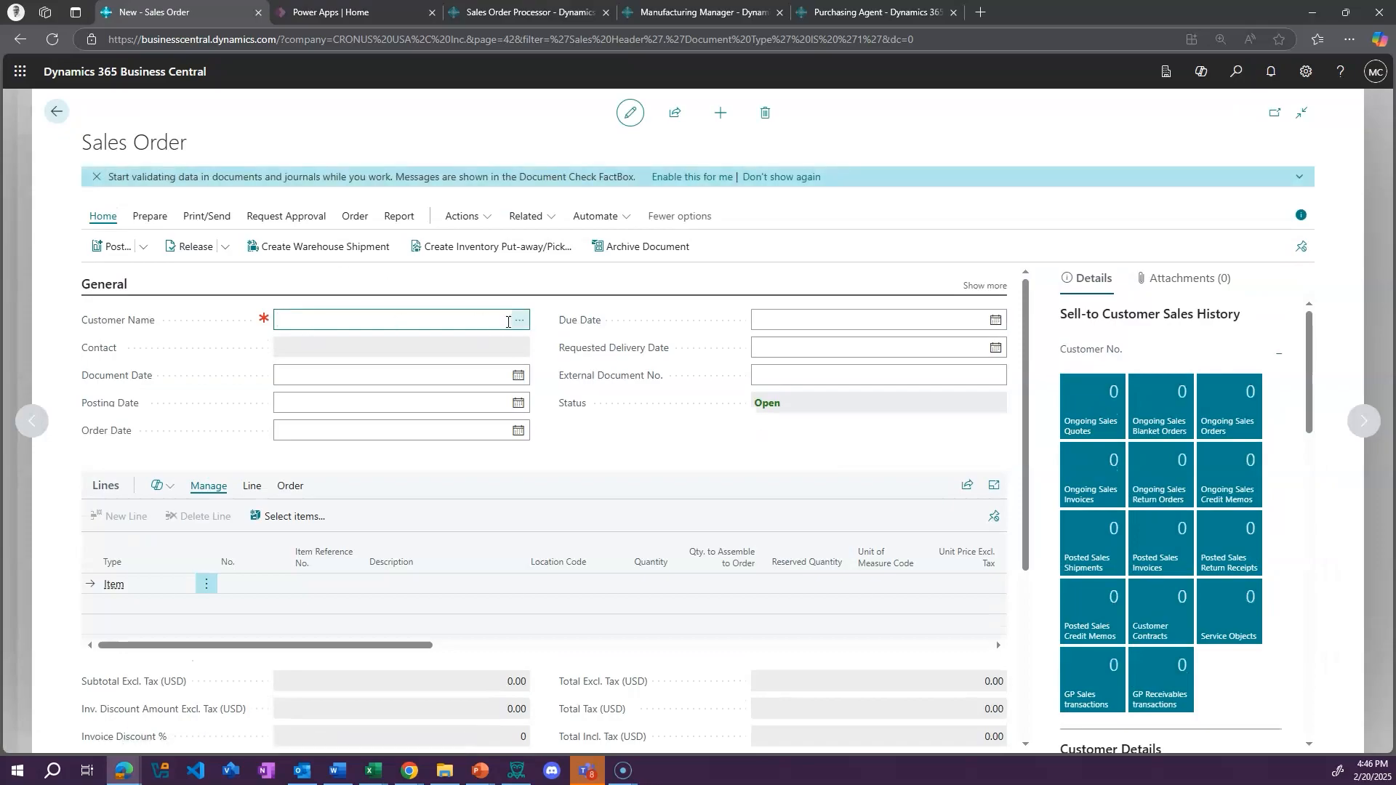
Choose School of Fine Art as the customer on the new sales order
click(519, 320)
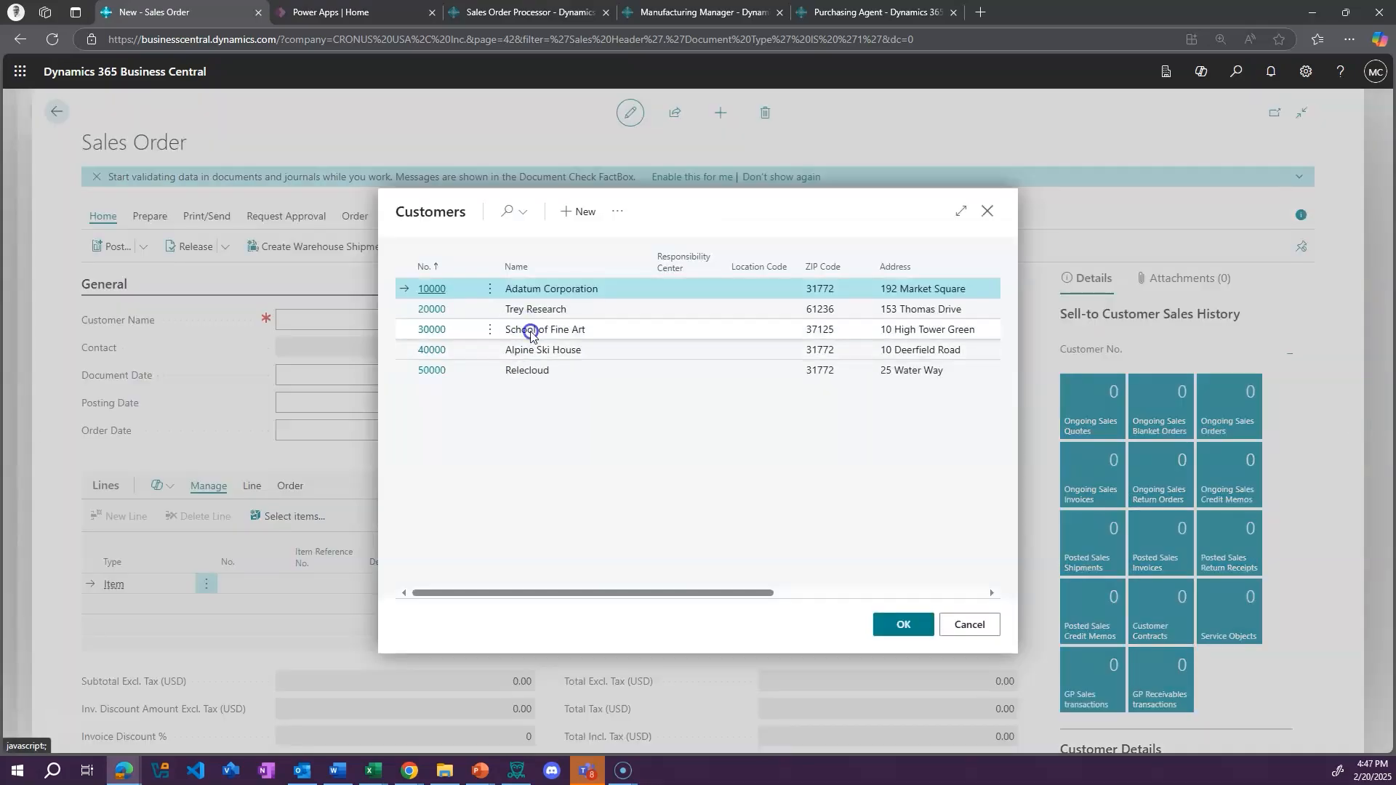
click(530, 329)
click(892, 625)
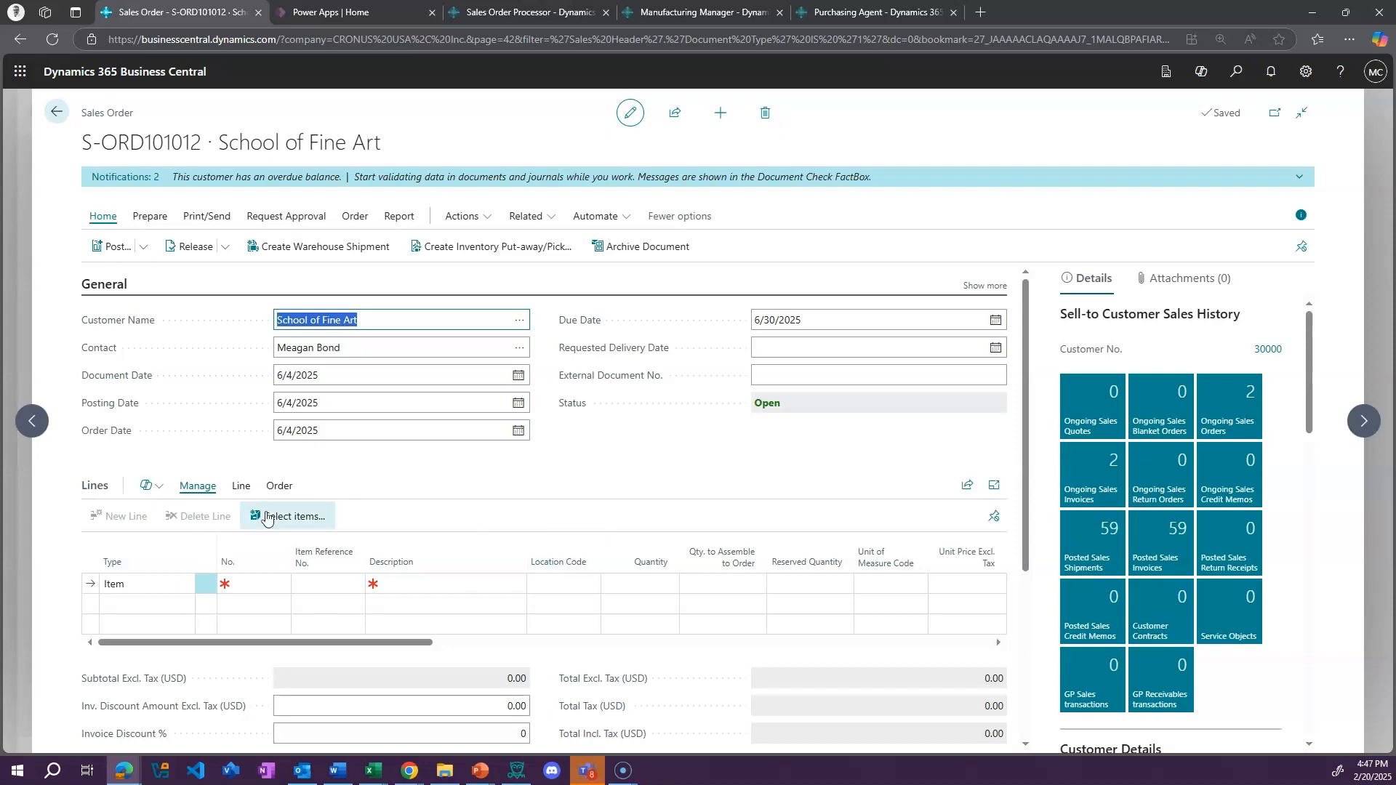
Have Copilot suggest sales lines copied from the latest sales order, and insert the suggested ANTWERP Conference Table line
click(148, 485)
click(179, 516)
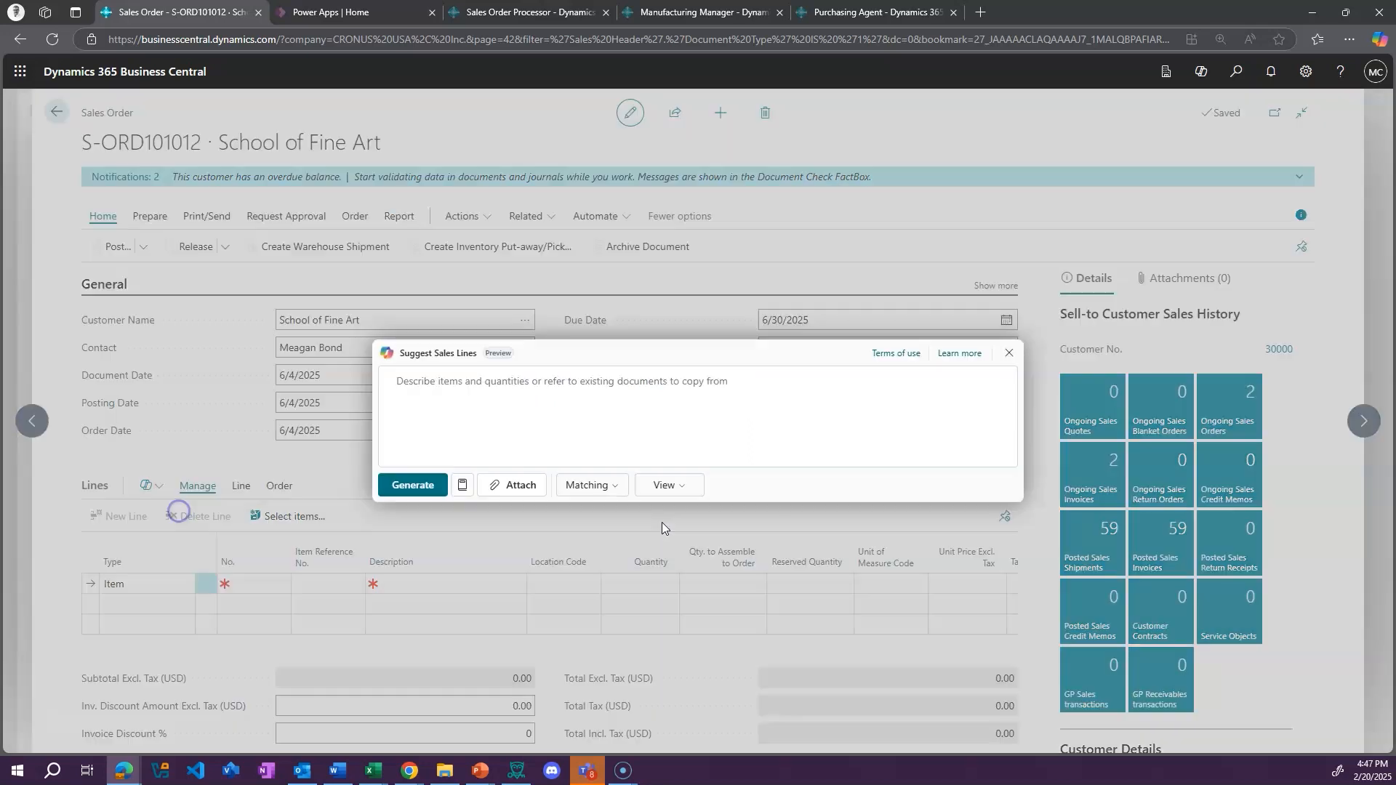
click(463, 485)
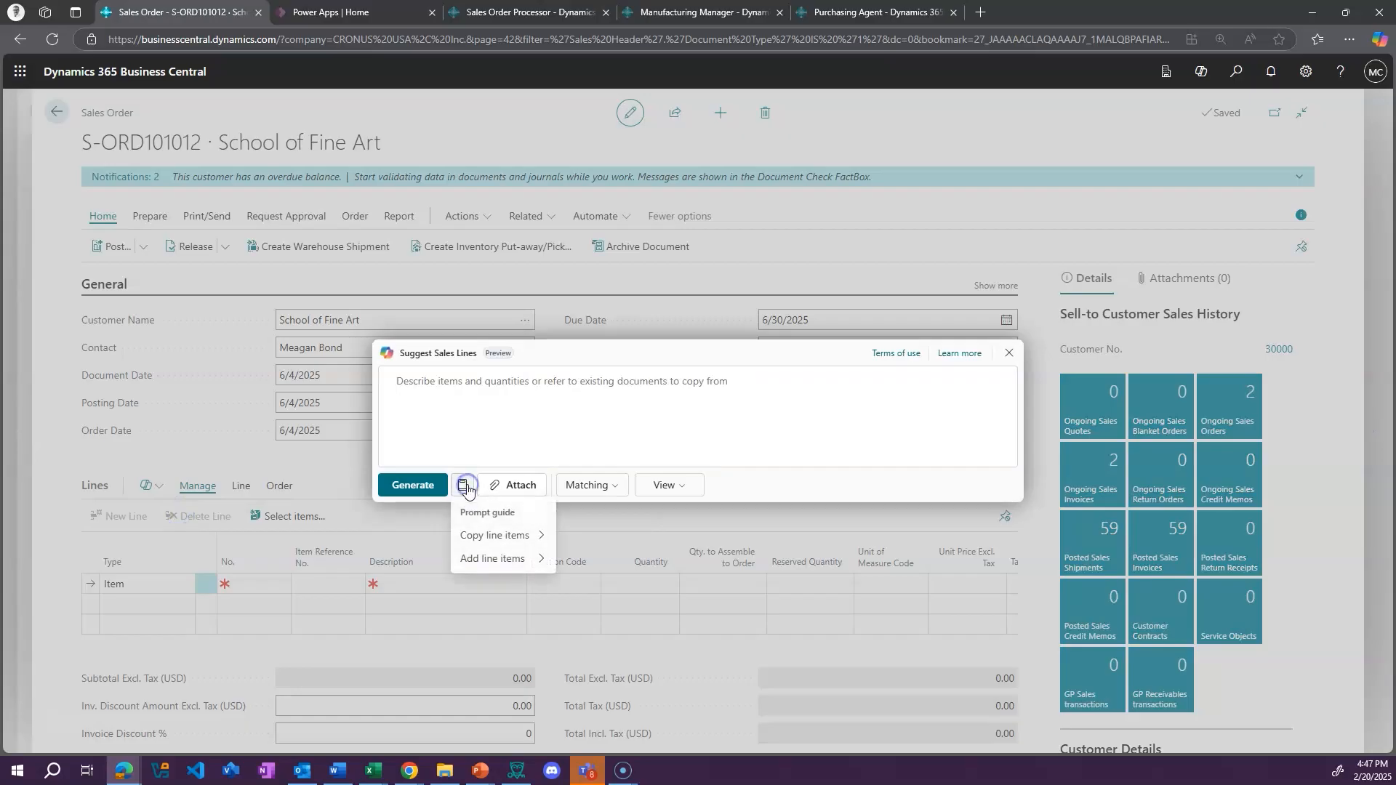
click(502, 536)
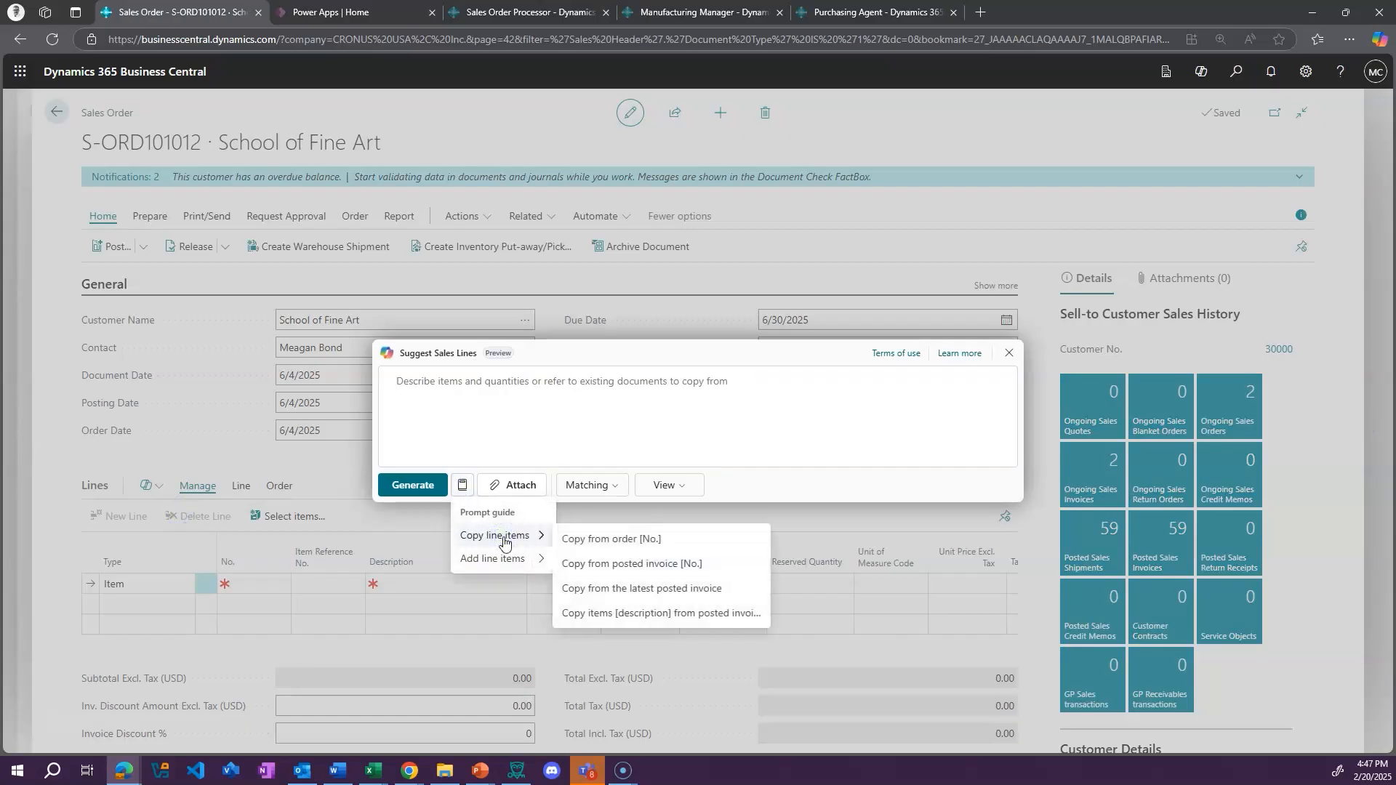
click(665, 588)
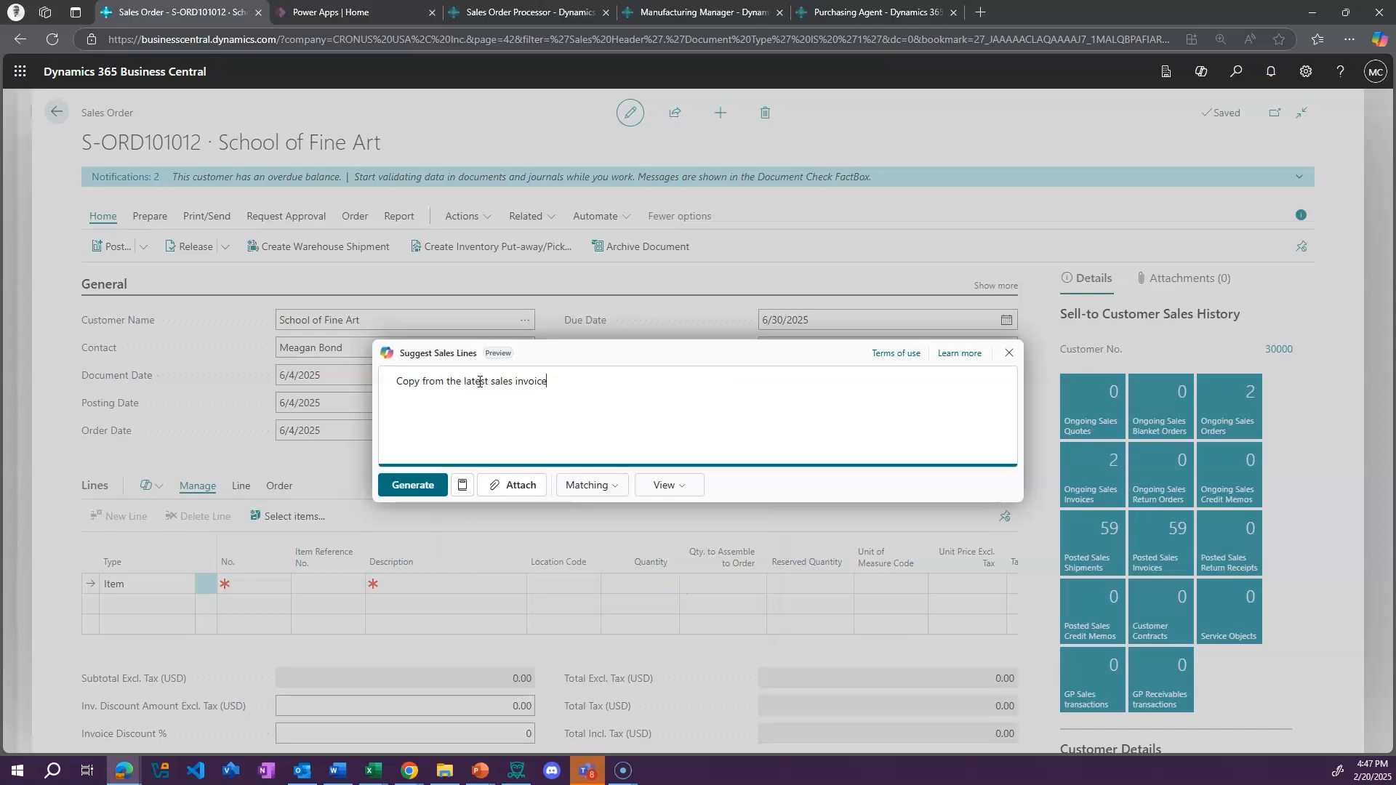
drag(513, 381, 608, 378)
key(BackSpace)
click(430, 490)
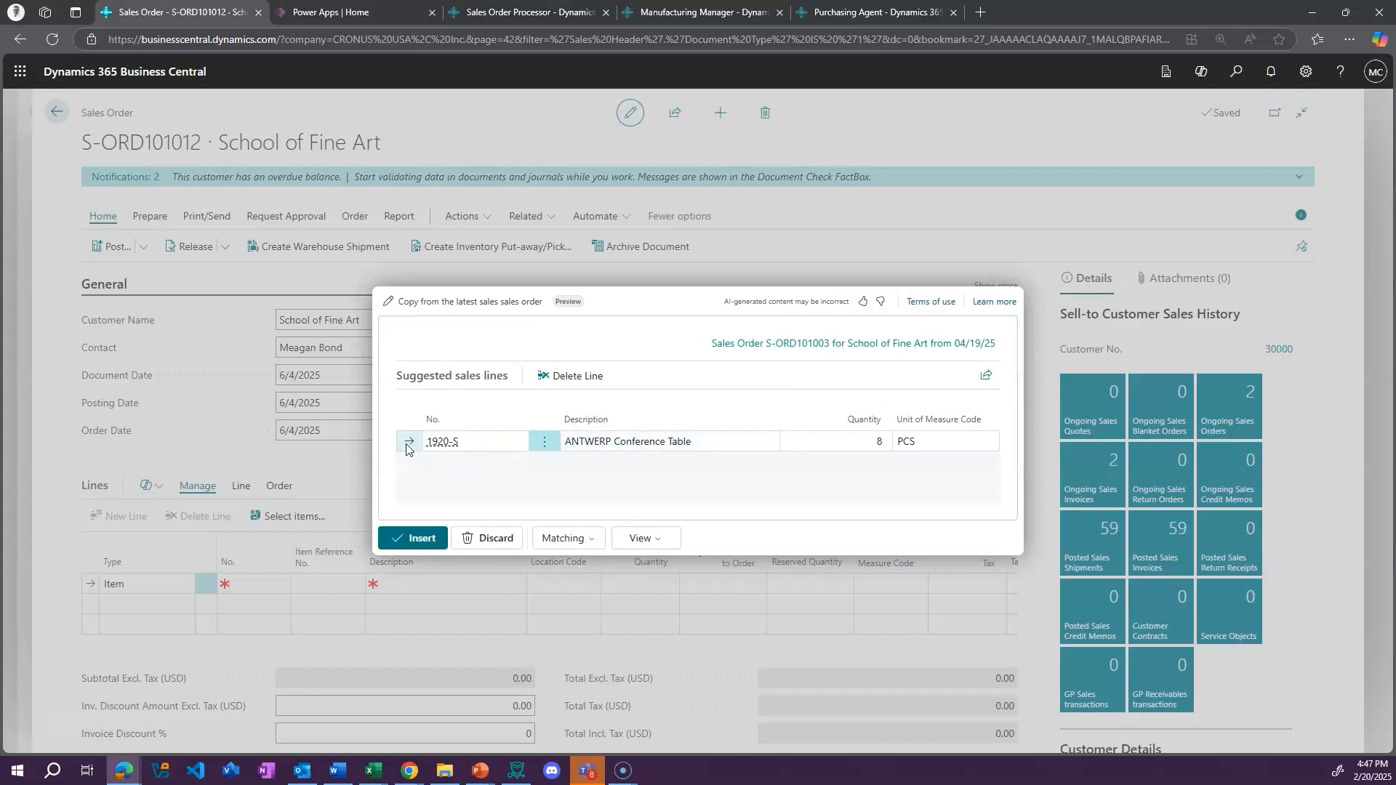
click(400, 541)
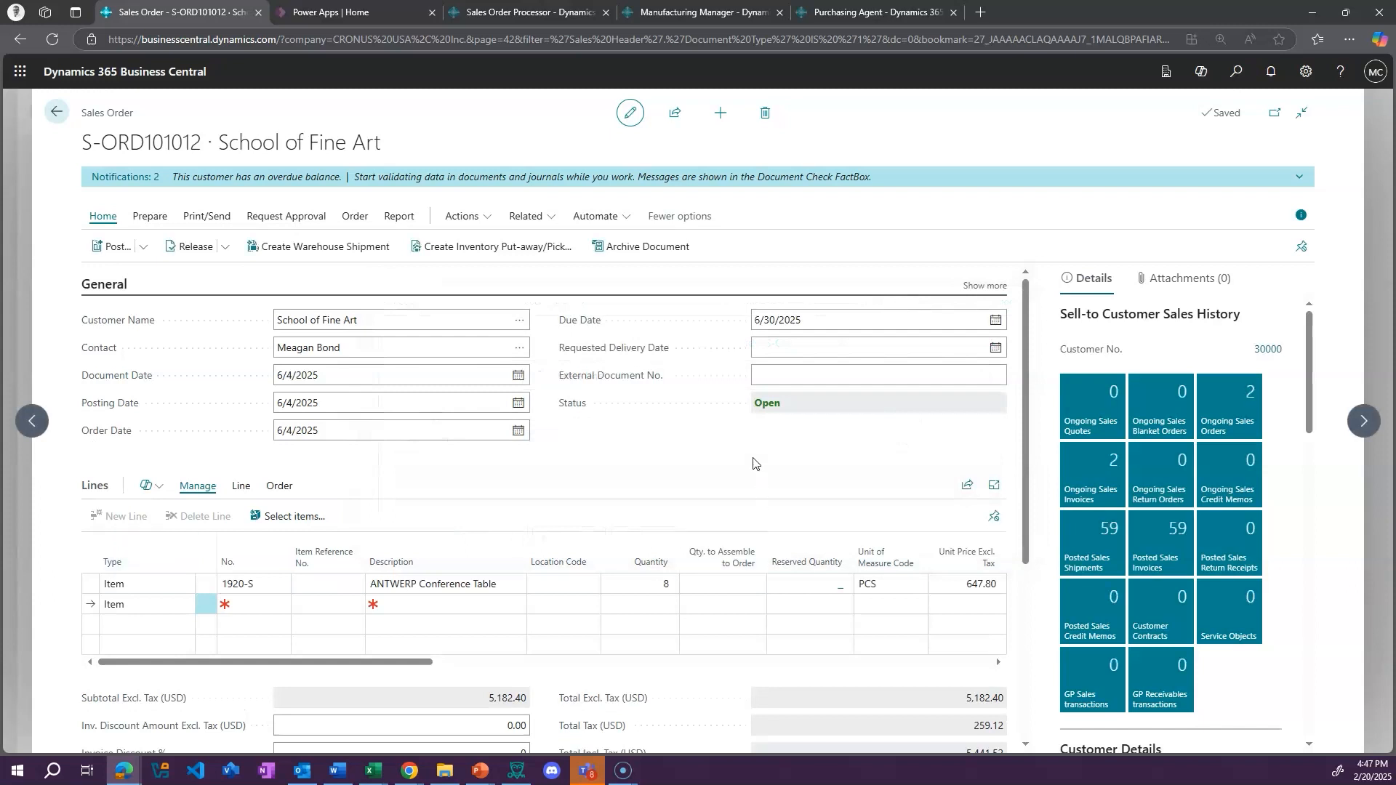
Generate Copilot sales line suggestions for the order with the prompt "chairs"
click(162, 494)
click(180, 516)
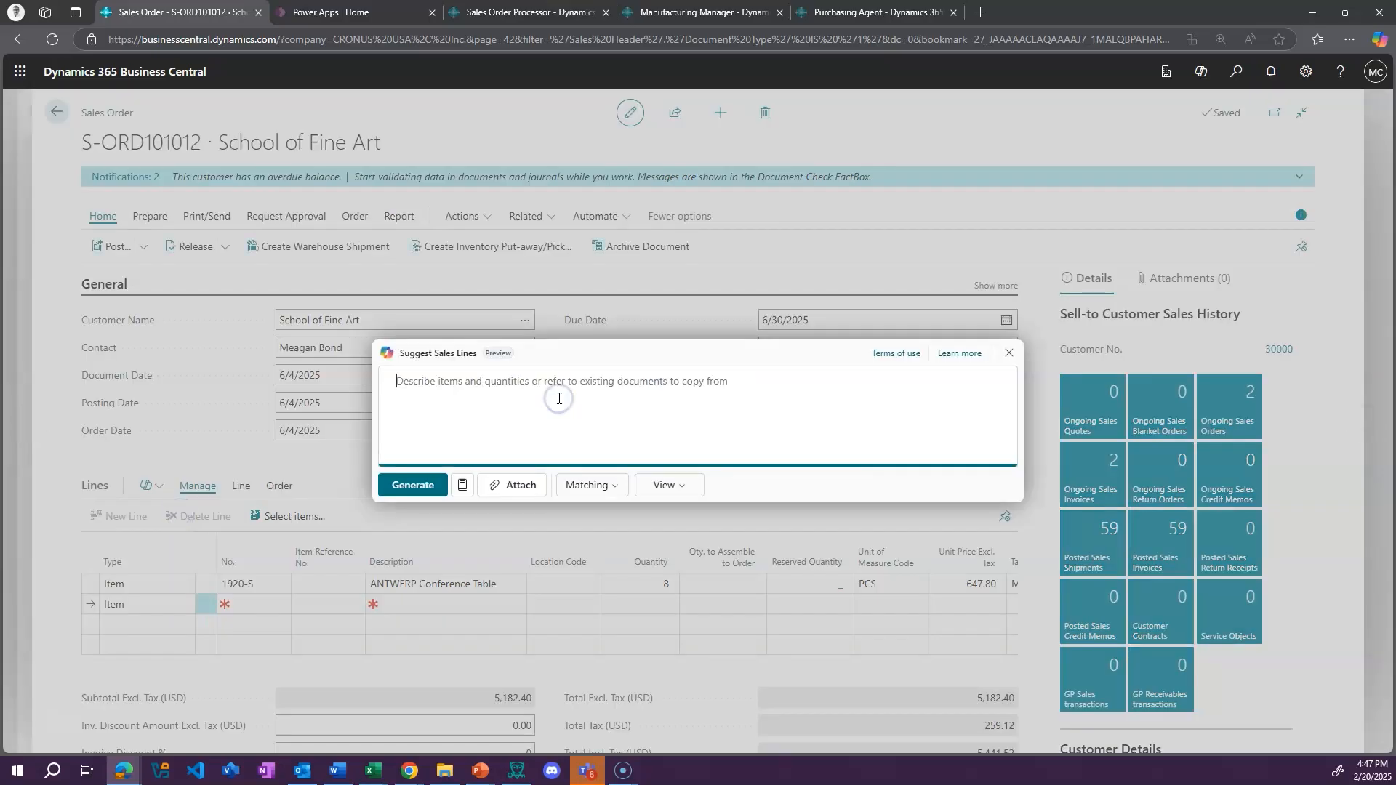
text(chairs)
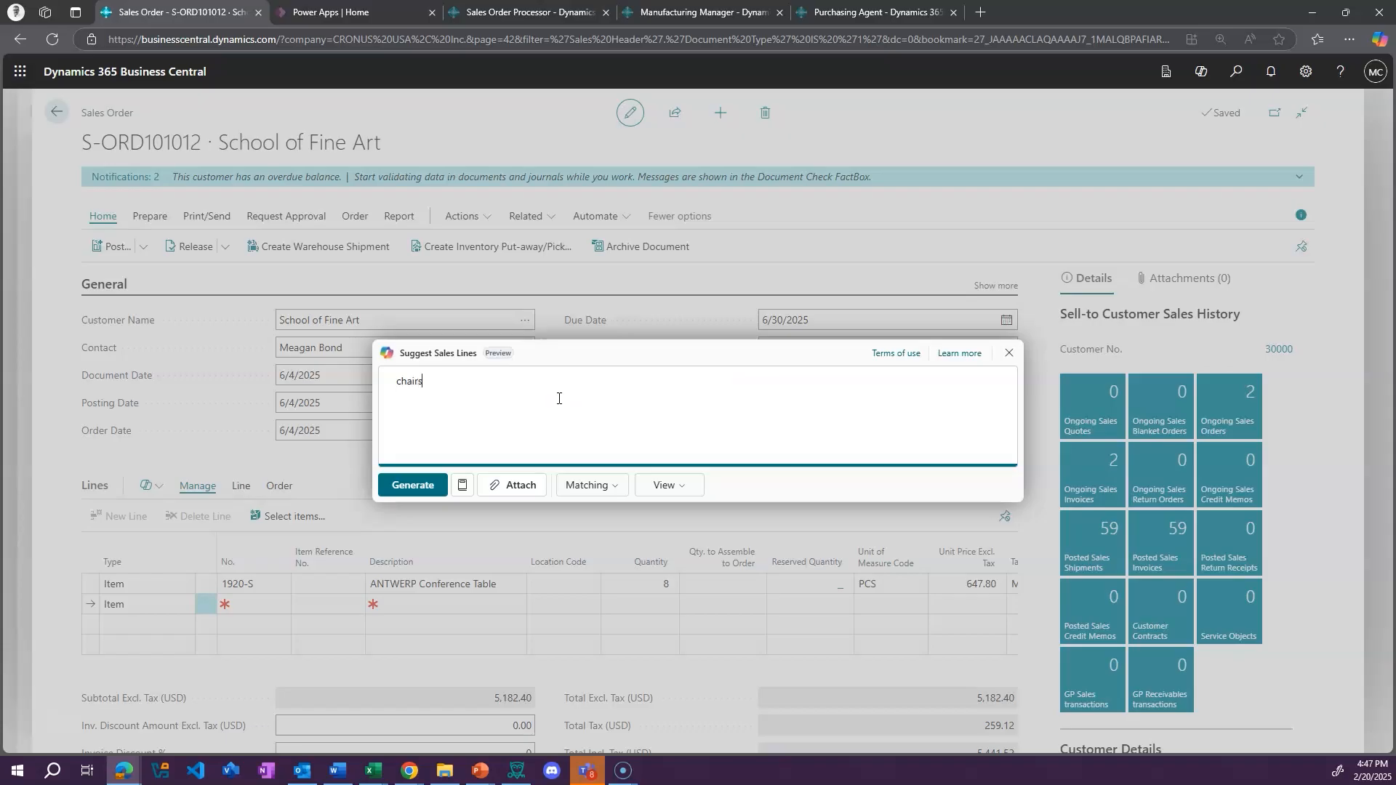
click(411, 484)
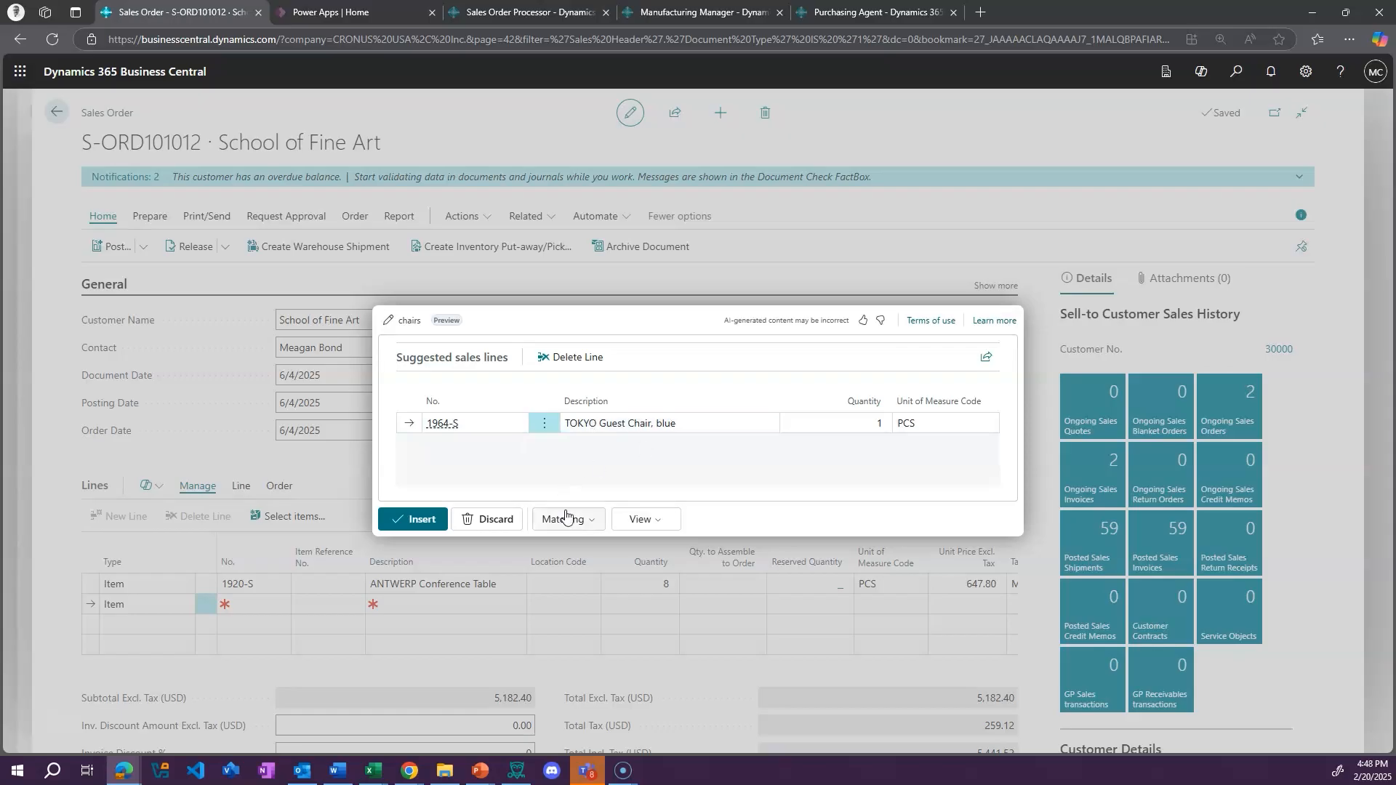
Change the Copilot prompt to "black chairs", regenerate the suggested sales lines, and discard them
click(402, 320)
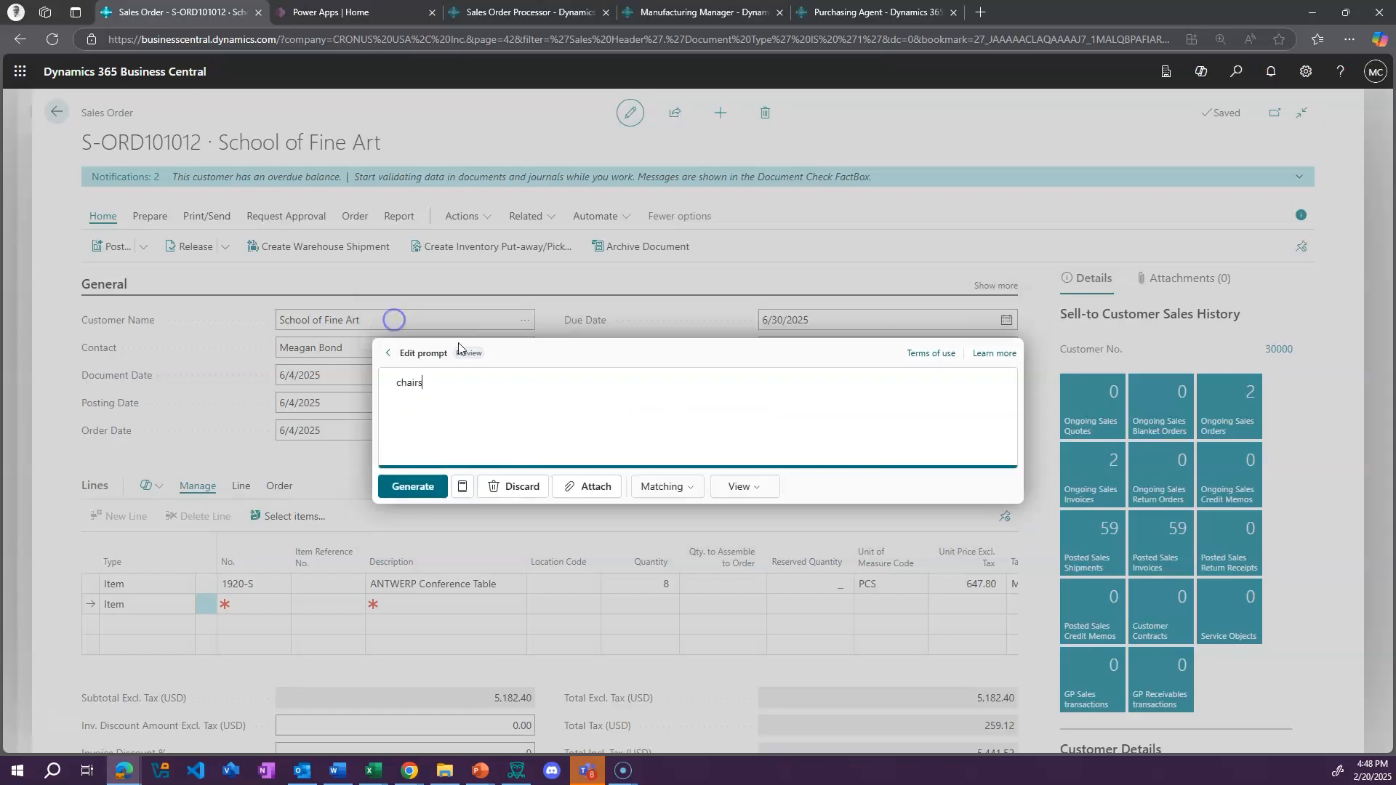
text(black)
click(397, 486)
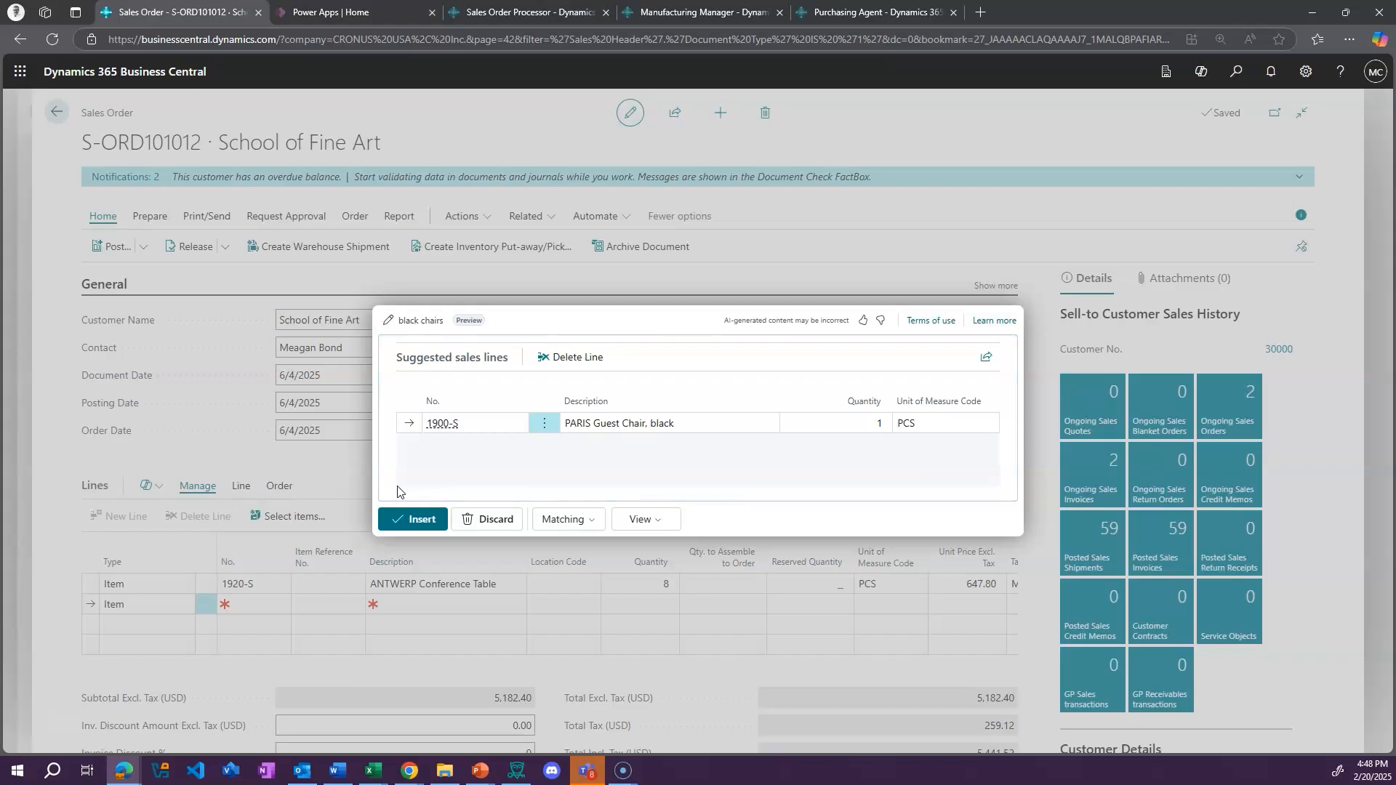
click(498, 519)
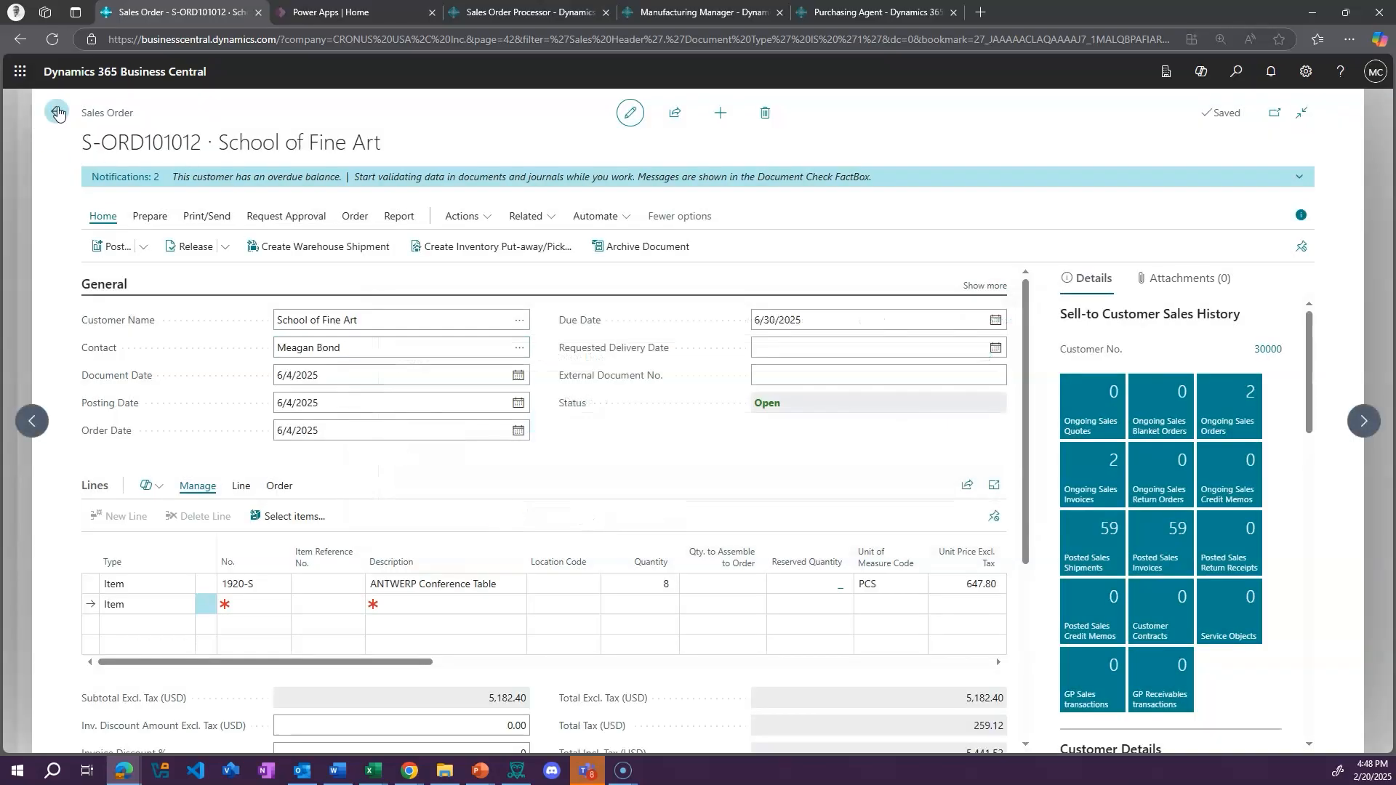
Show Copilot's options for the sales lines, and leave the order and the Sales Orders list for the role center
click(155, 498)
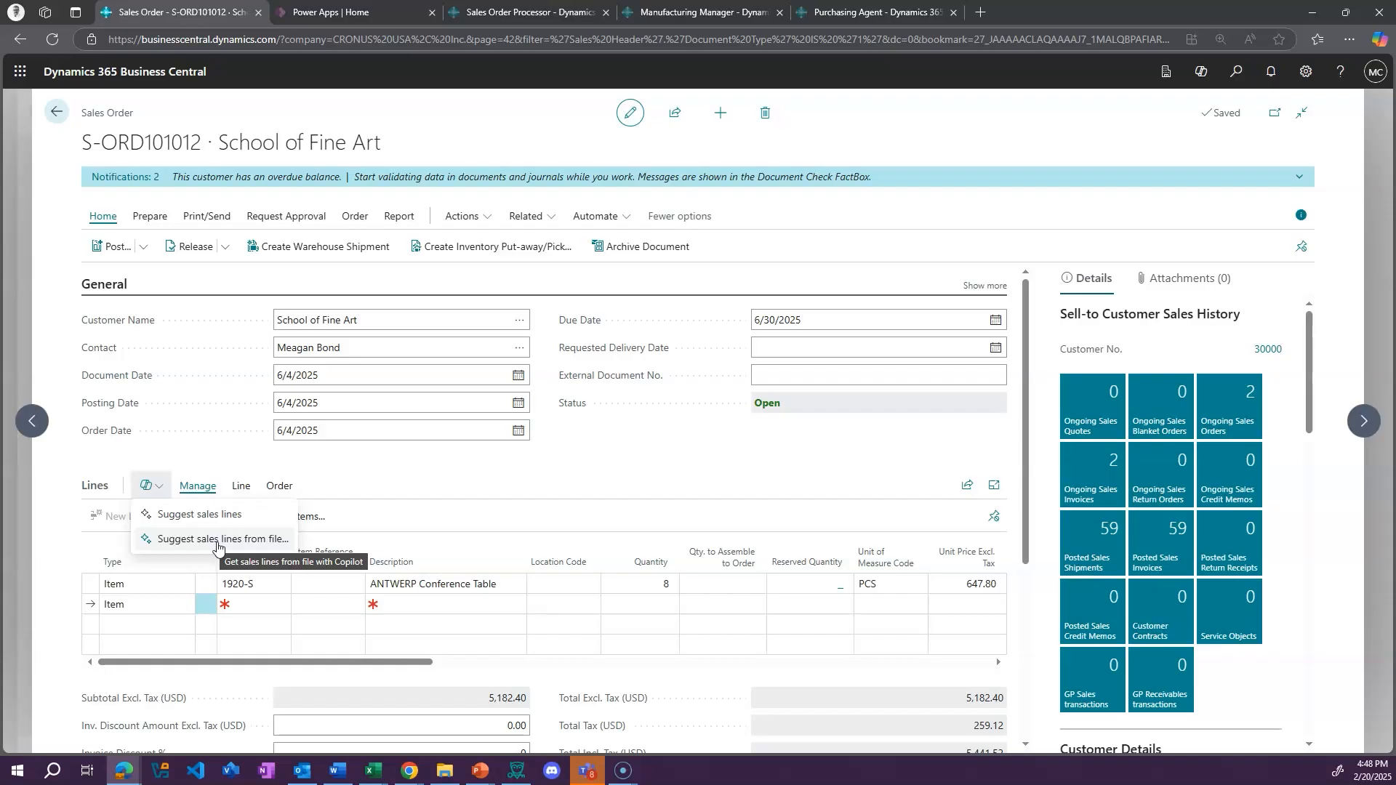
click(52, 111)
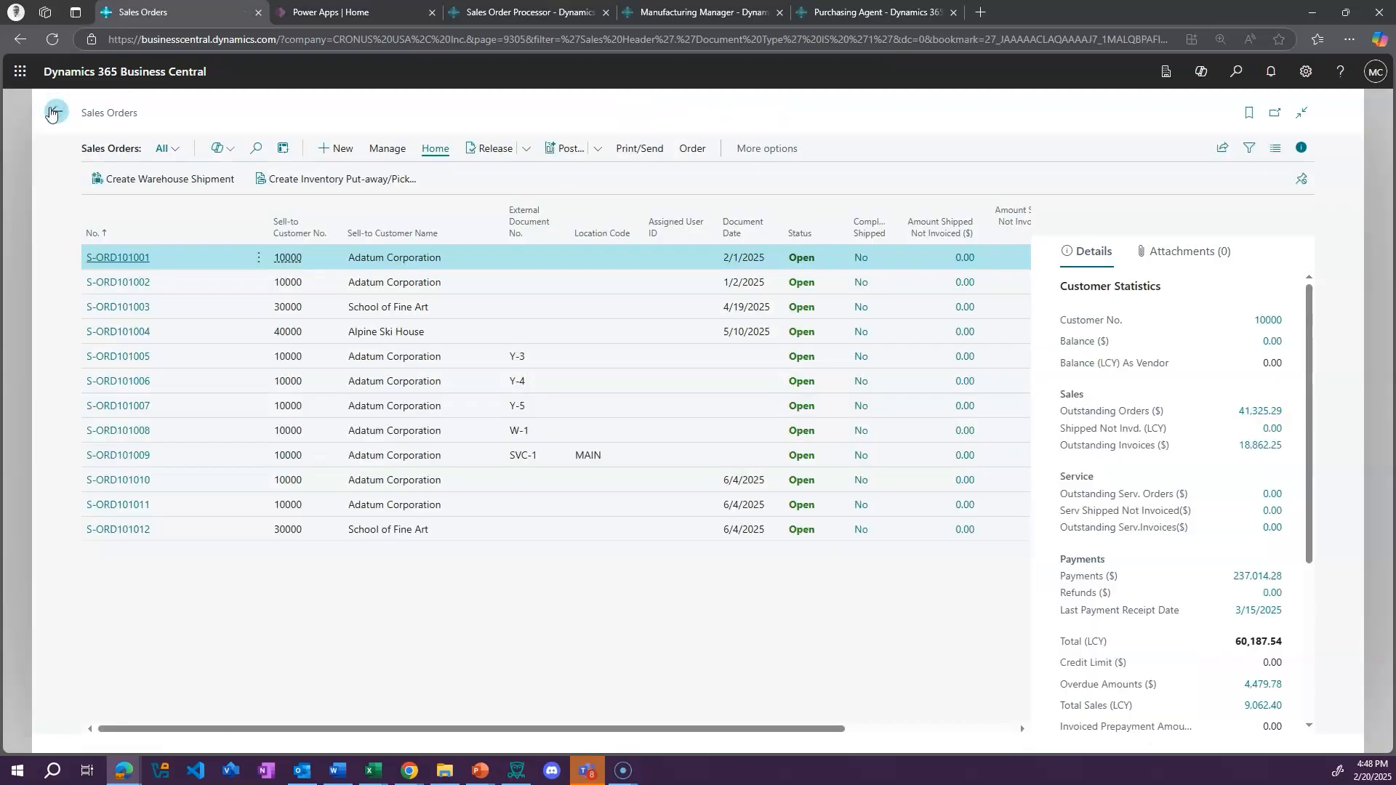
click(51, 113)
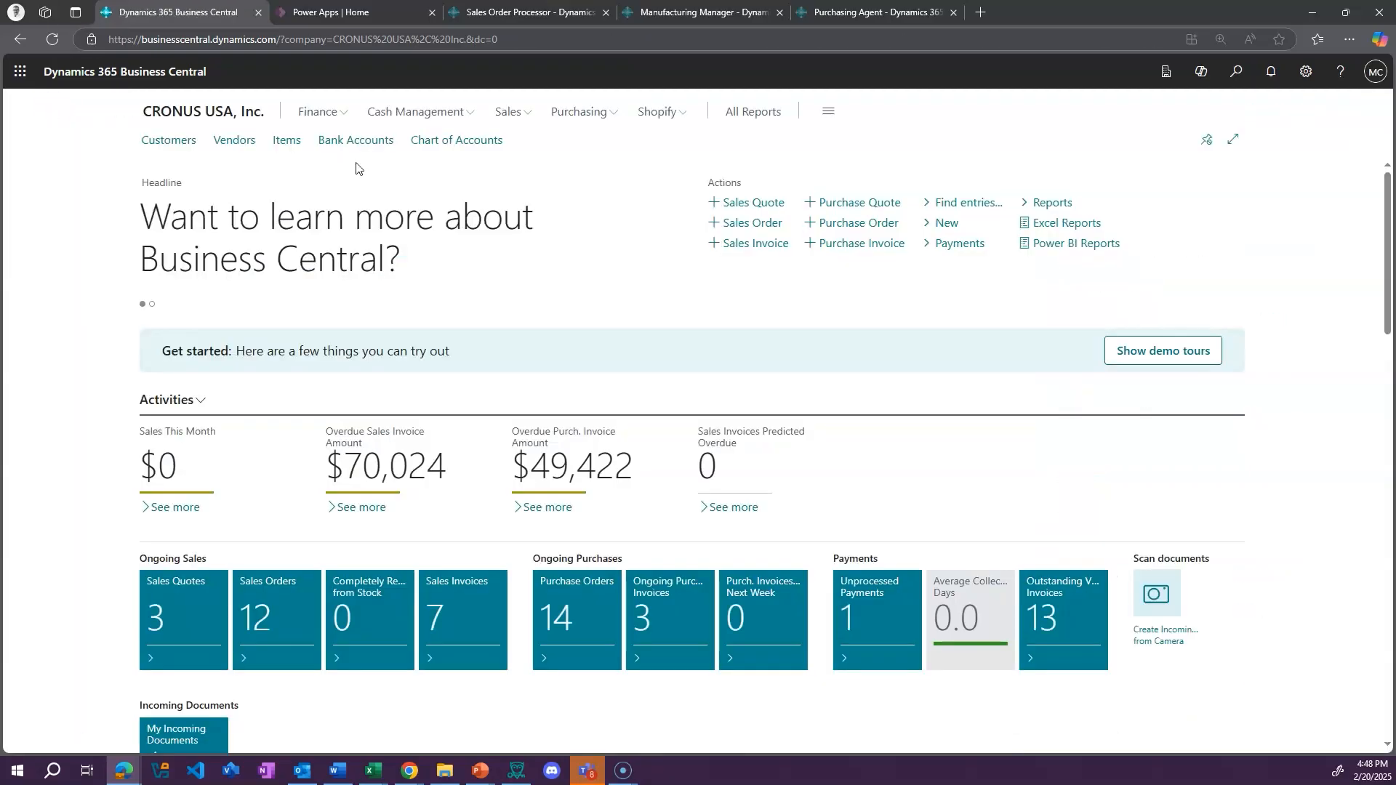
Open the item card of 1906-S ATHENS Mobile Pedestal from the Items list and show its Marketing Text section
click(287, 142)
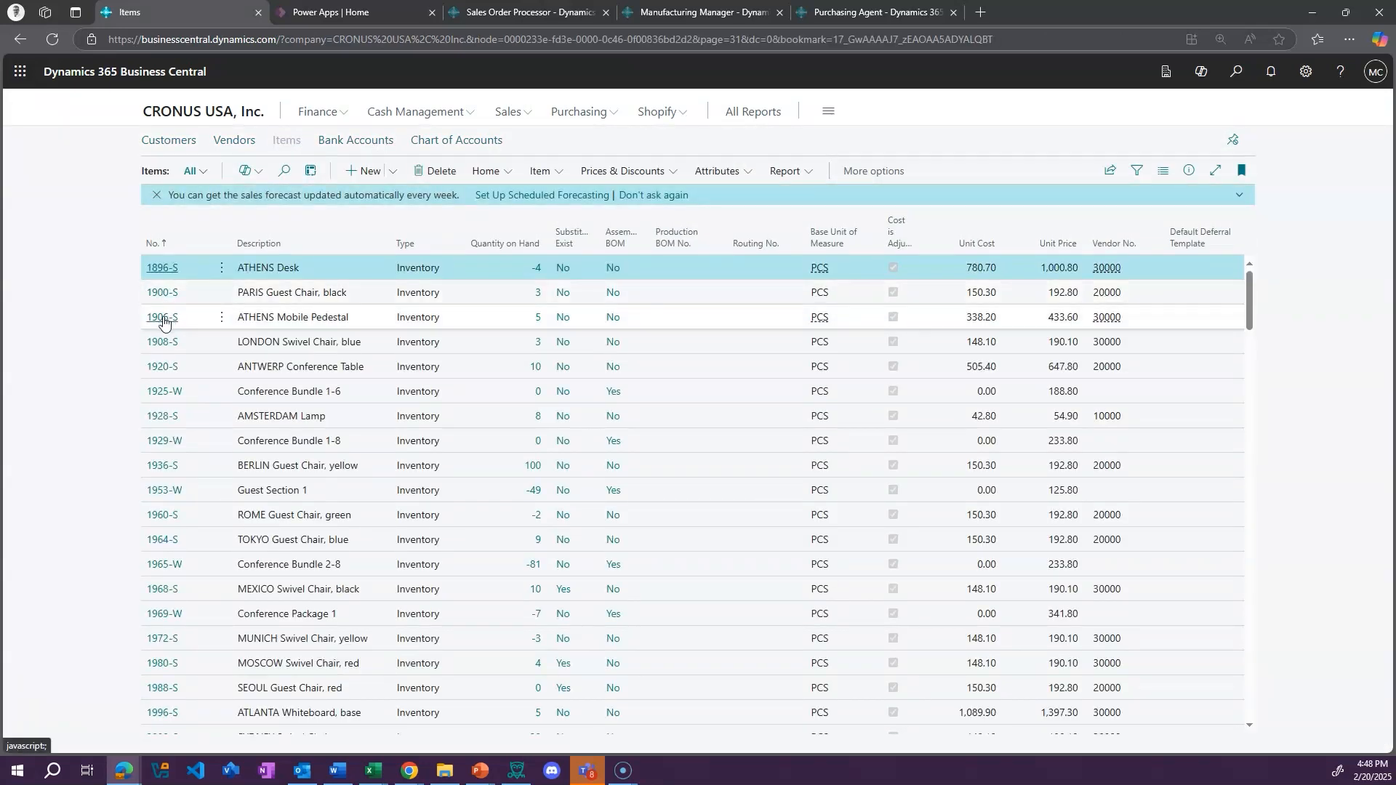
click(164, 318)
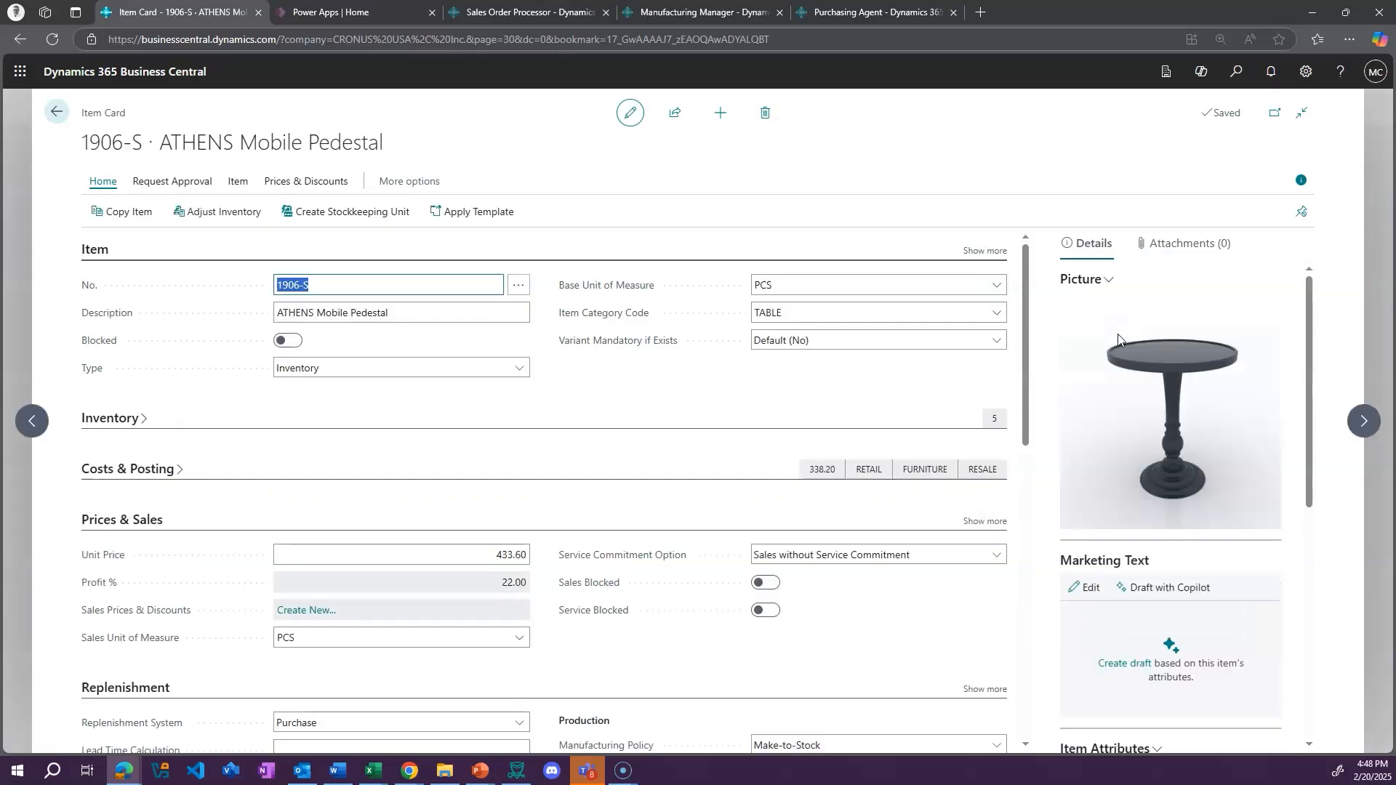
scroll(1192, 436, down, 2)
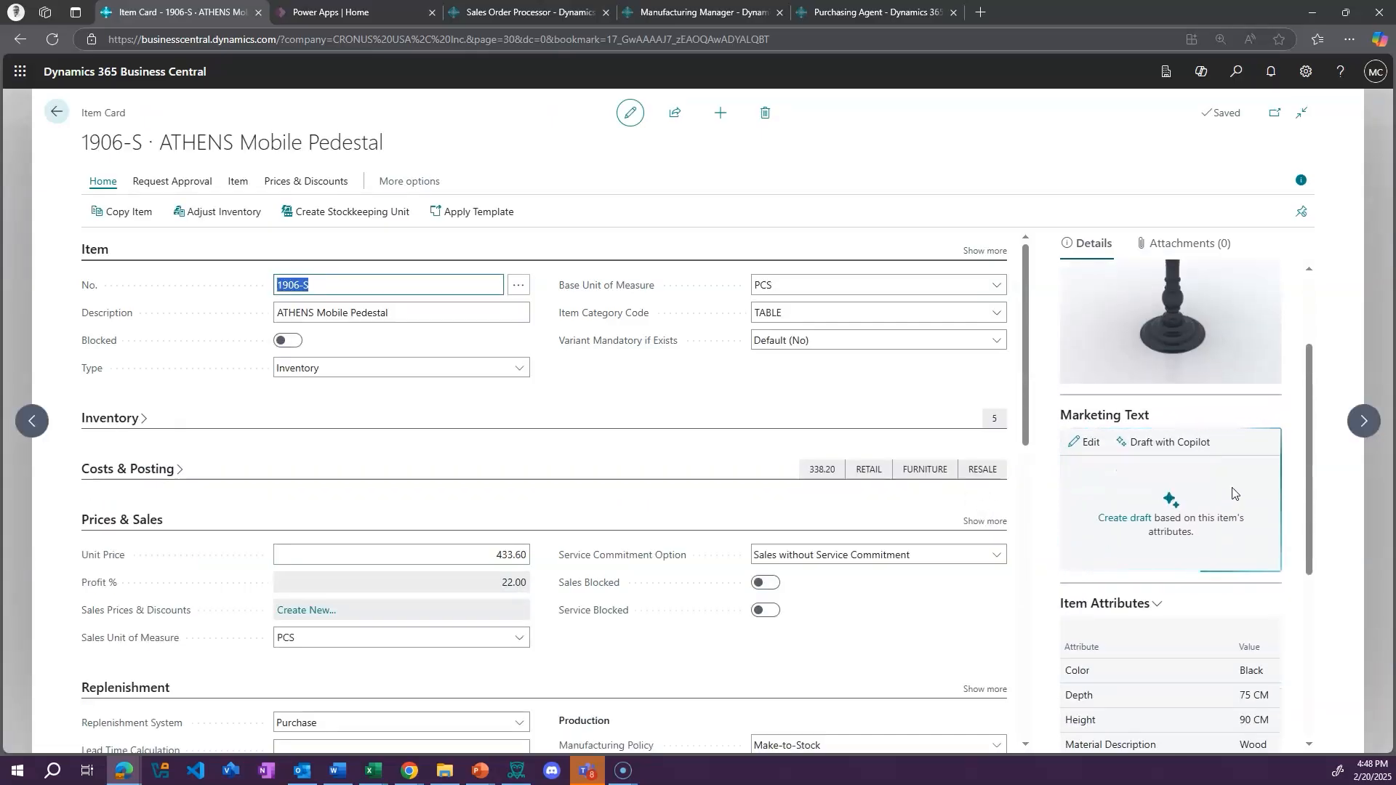
Draft the item's marketing text with Copilot and regenerate it in the Casual tone, formatted as a short paragraph with bullet points
click(1163, 442)
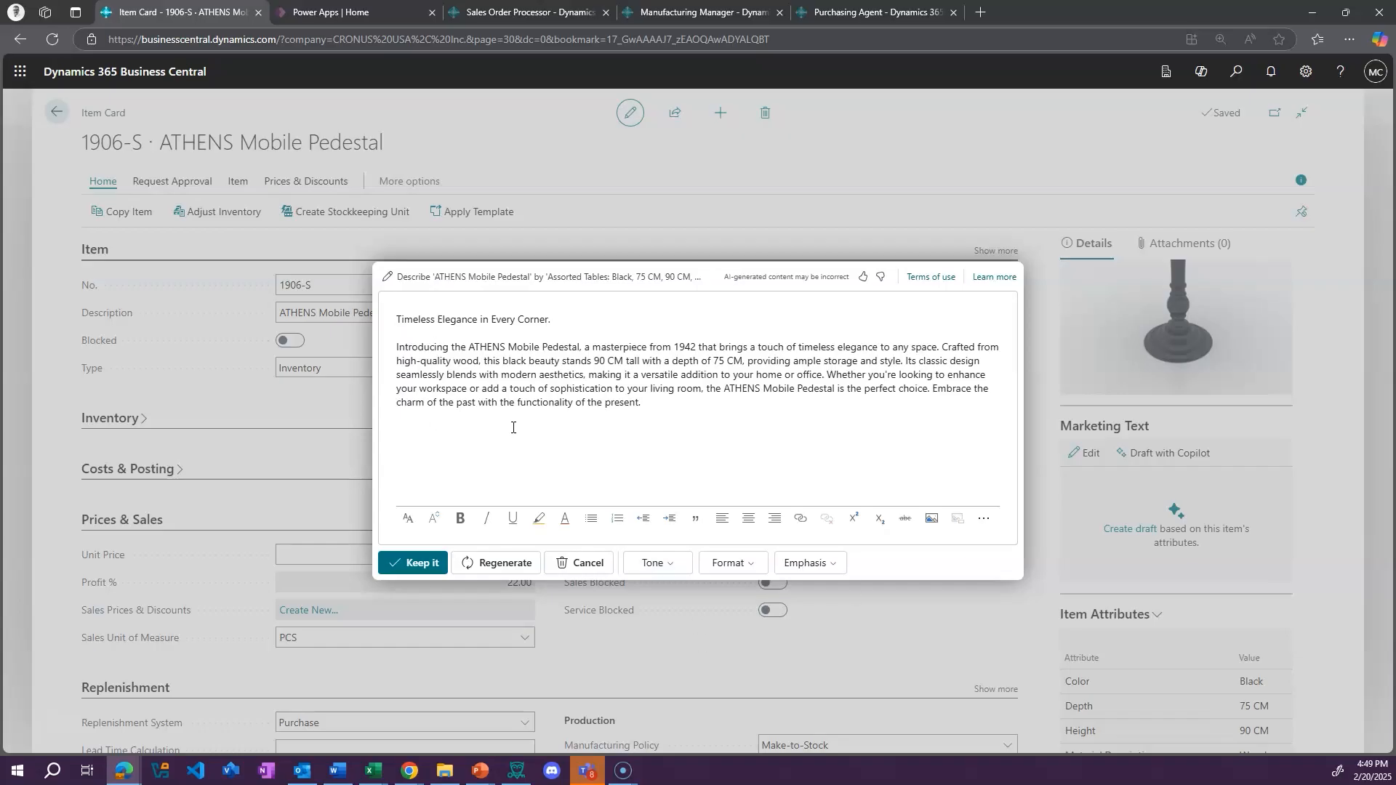
click(674, 564)
click(663, 614)
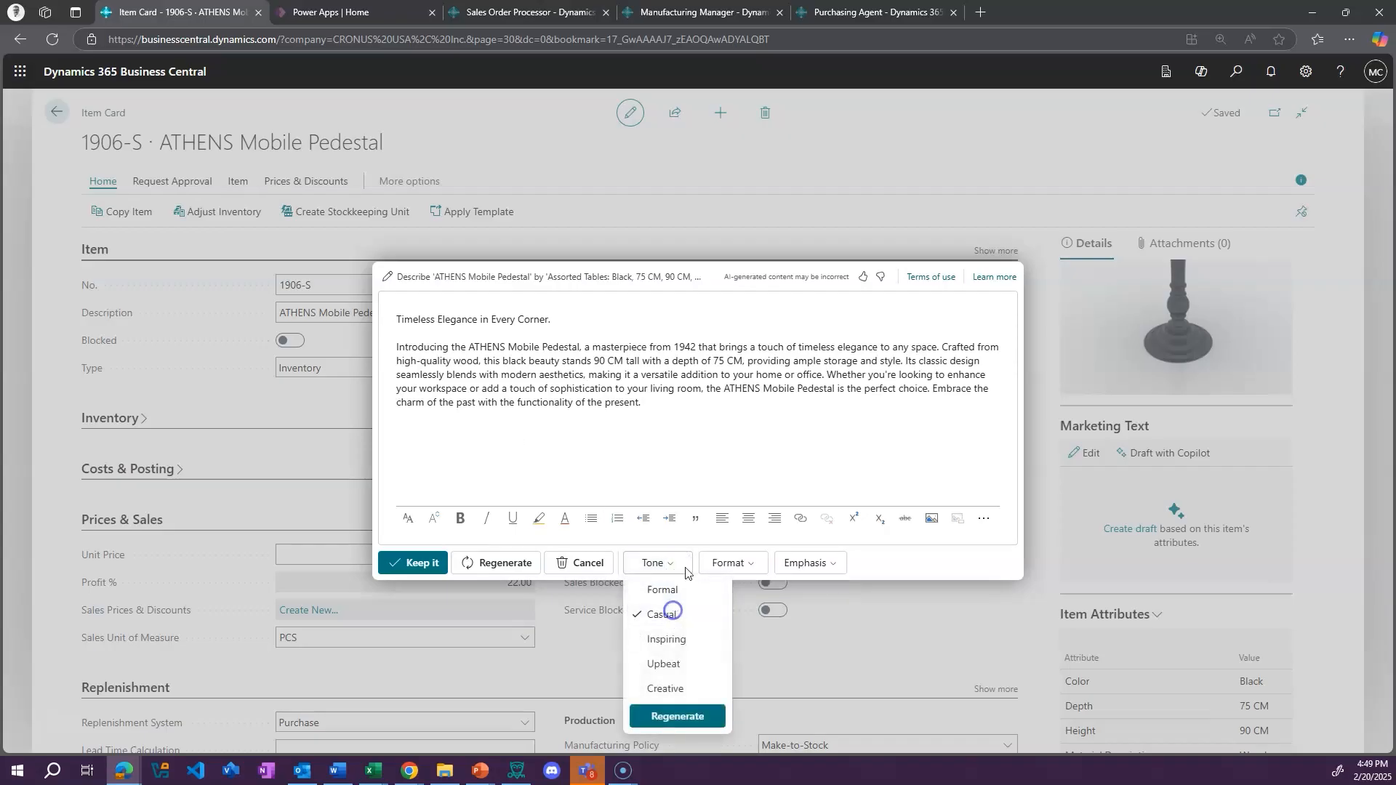
click(763, 574)
click(740, 663)
click(769, 689)
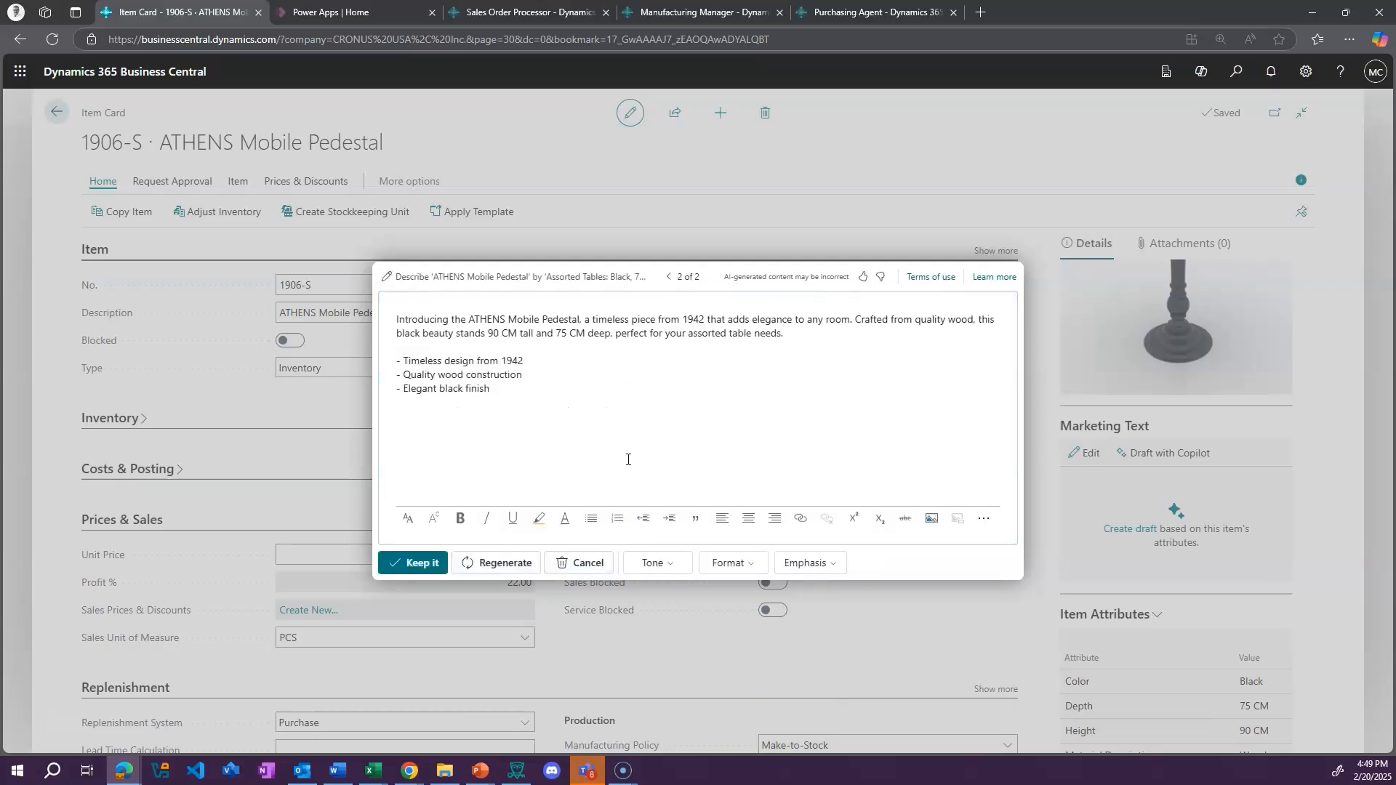
Show the tone options for the regenerated marketing text and keep the bulleted draft for the item
click(672, 569)
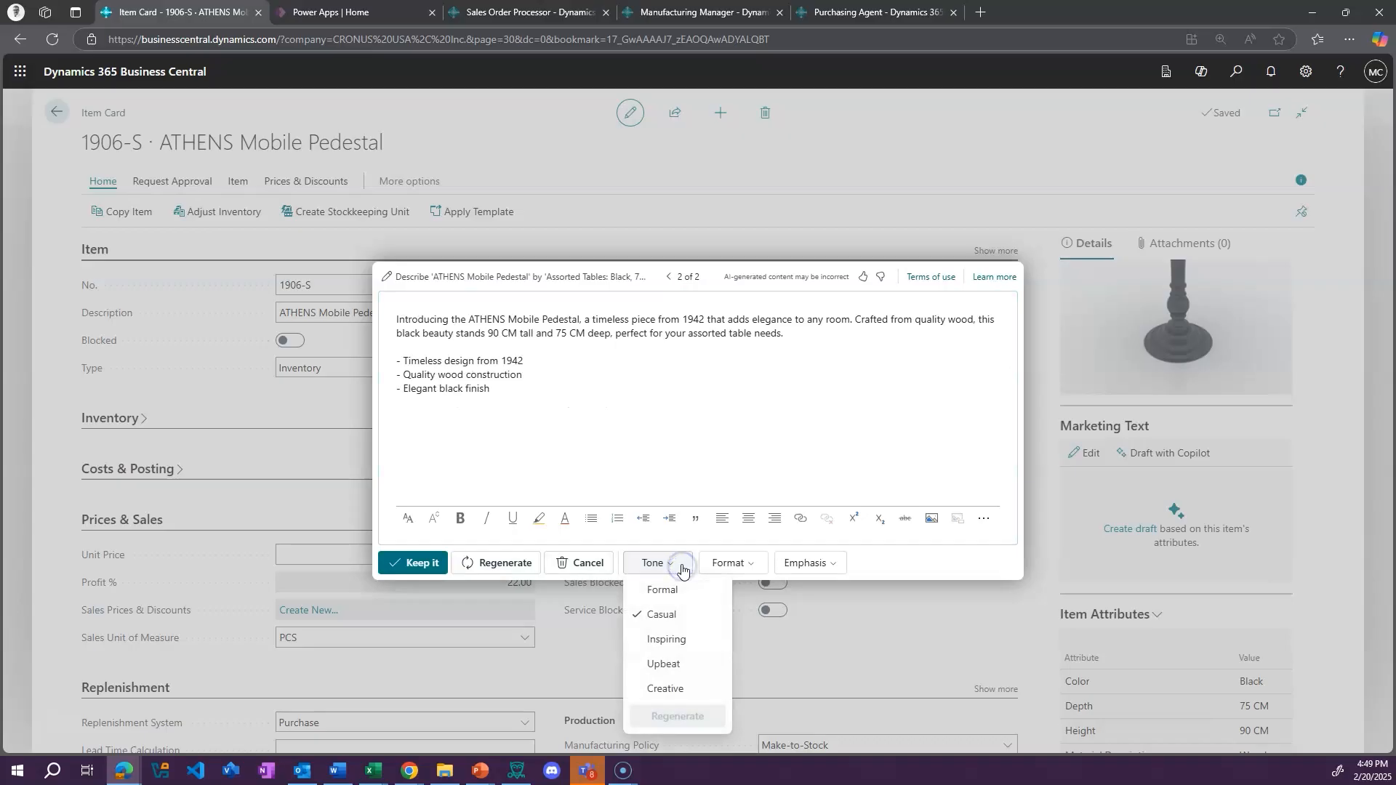
click(691, 467)
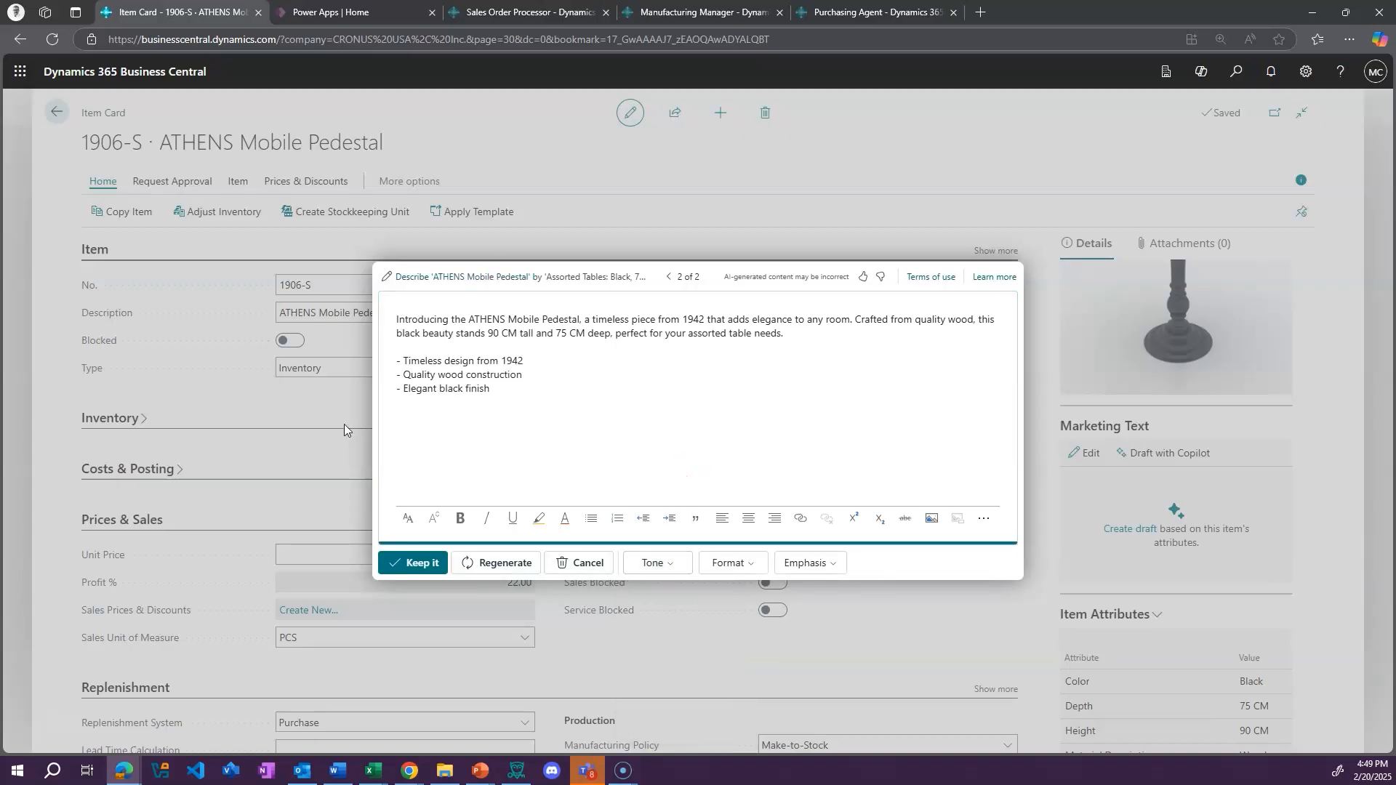
click(435, 567)
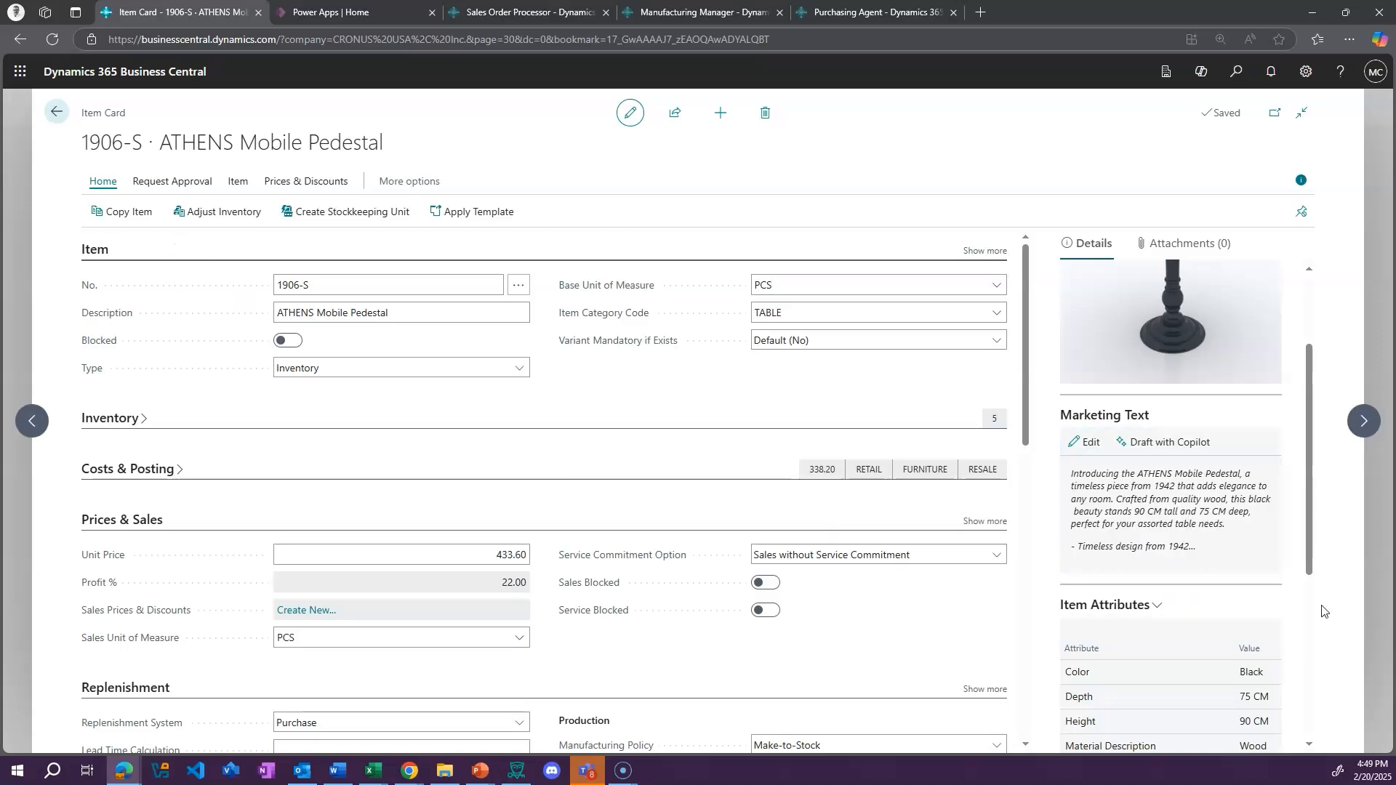
Show the item's attributes, forecast and service commitments, and return through the Items list to the CRONUS USA, Inc. role center
scroll(1281, 600, down, 3)
drag(1309, 511, 1302, 621)
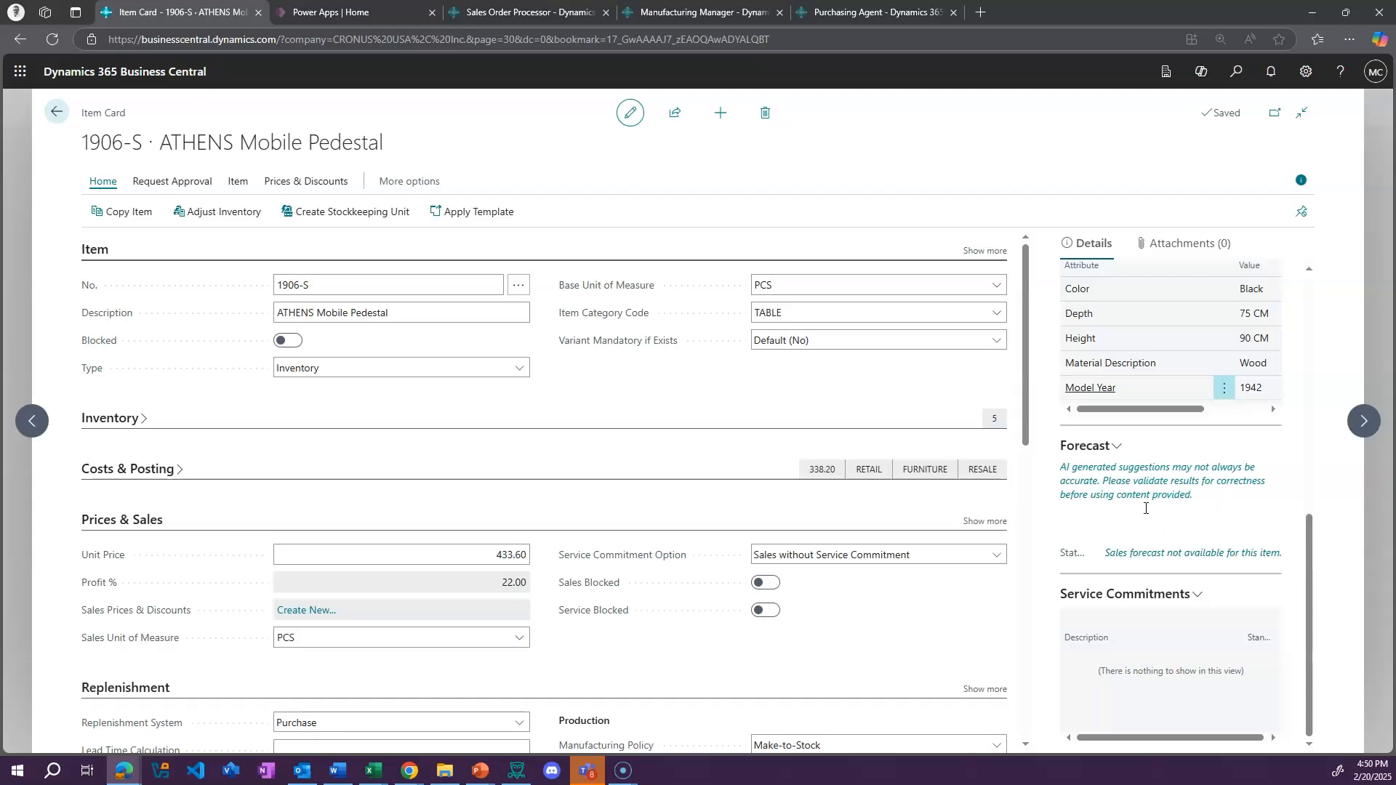
click(58, 114)
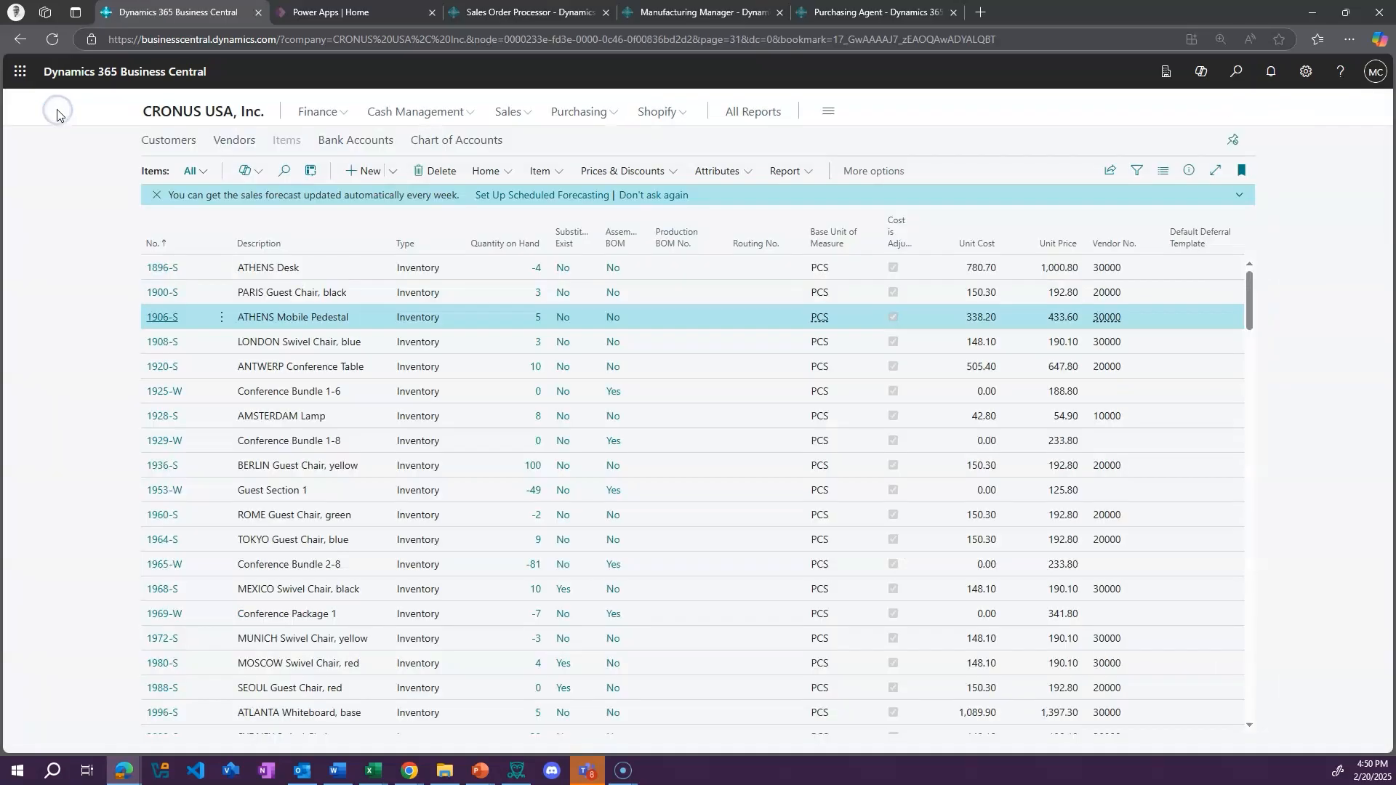
click(197, 113)
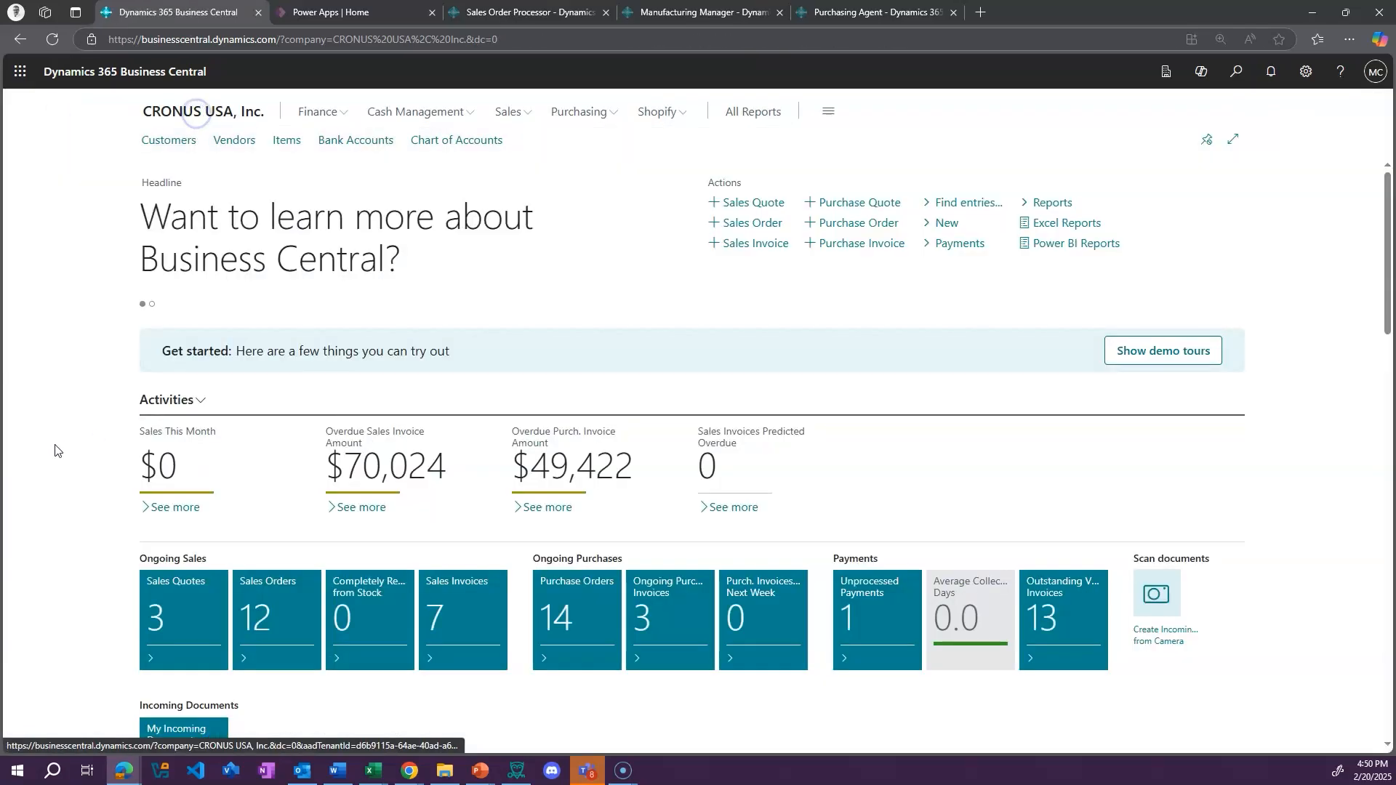